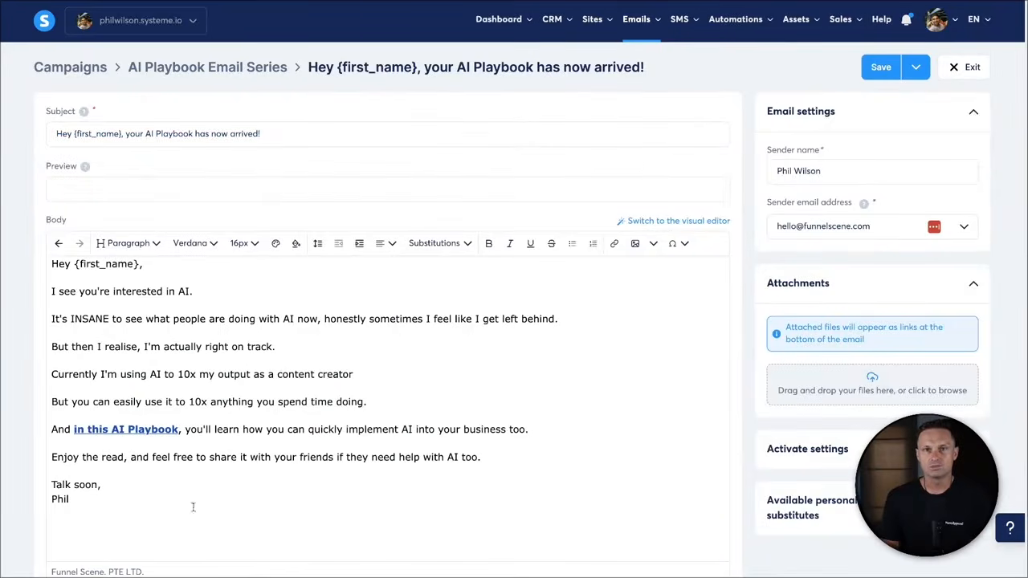
- From the Sales funnels list, create and save a Custom-goal funnel named 'AI Playbook'
left_click_drag(1026, 53, 339, 54)
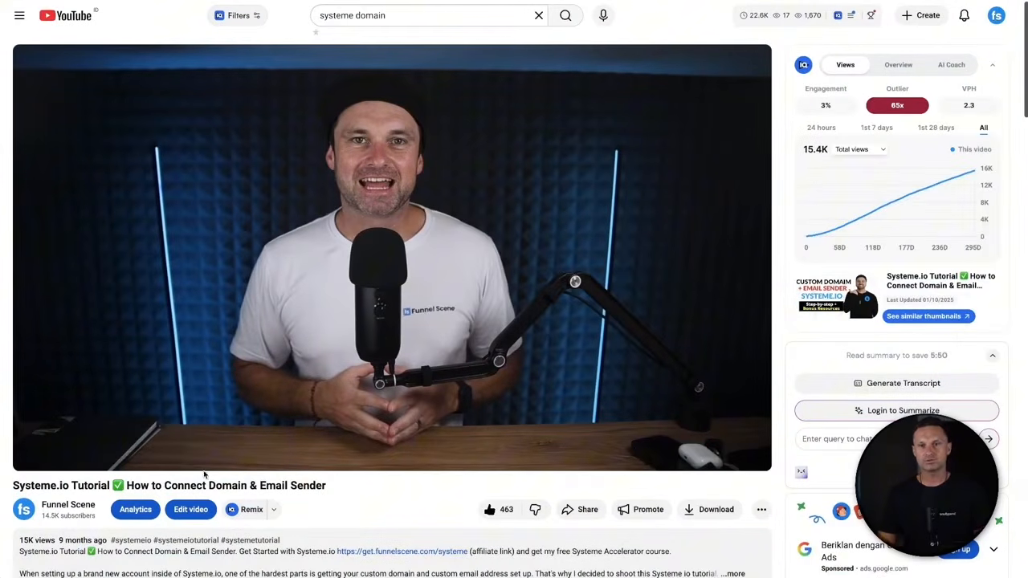
left_click_drag(204, 474, 324, 479)
left_click(383, 496)
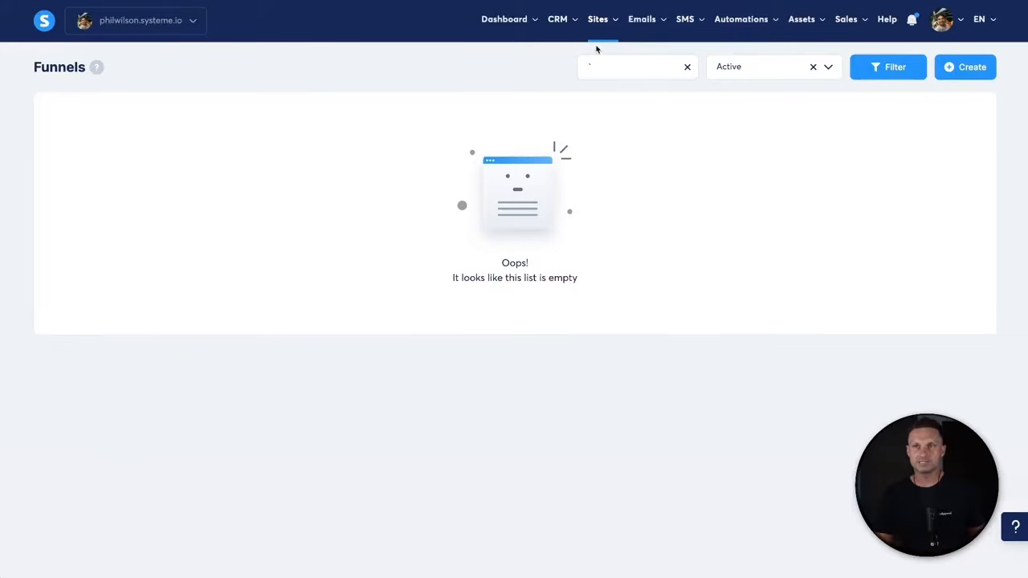
mouse_move(601, 17)
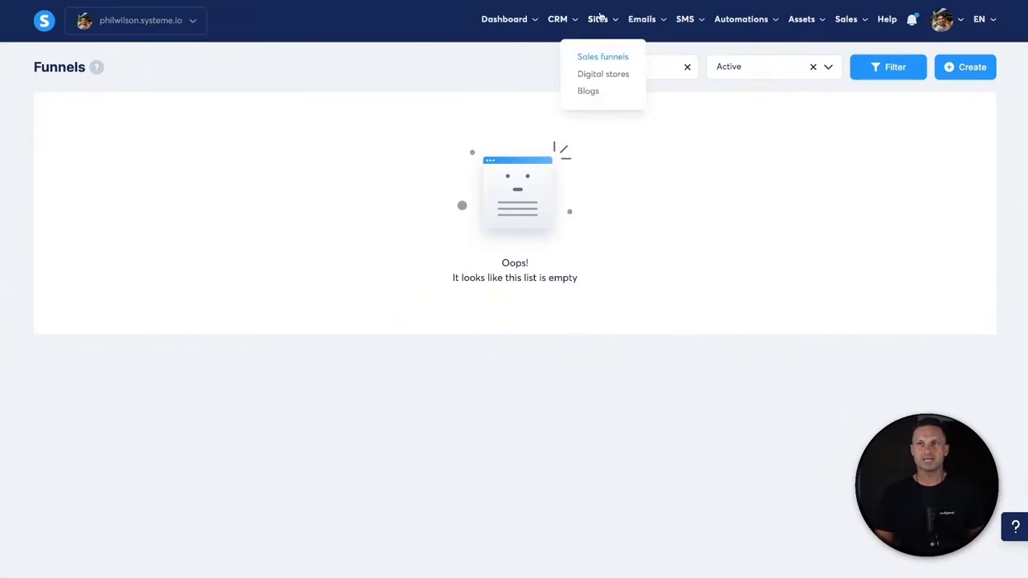
left_click(604, 58)
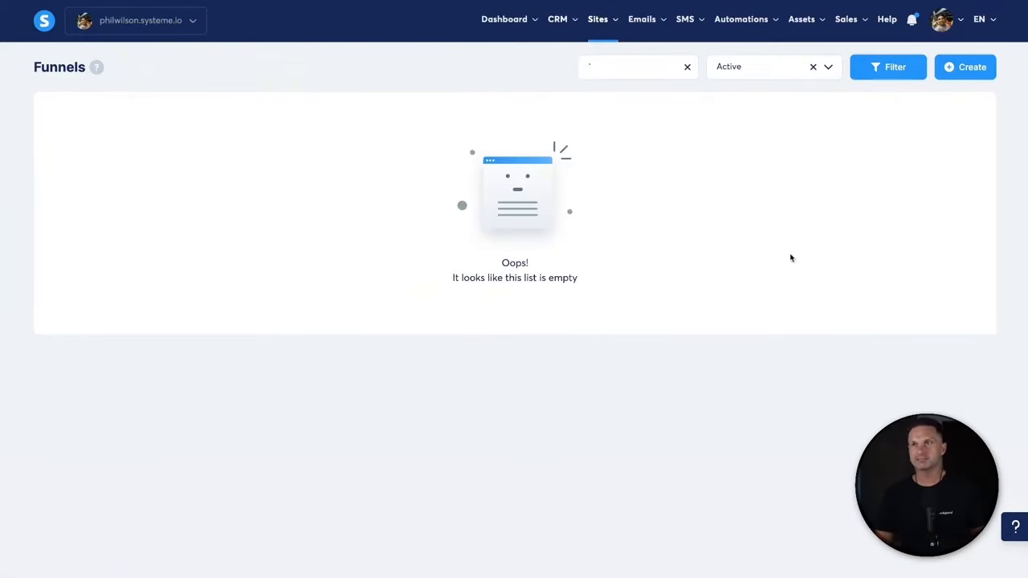
left_click(974, 73)
left_click(425, 172)
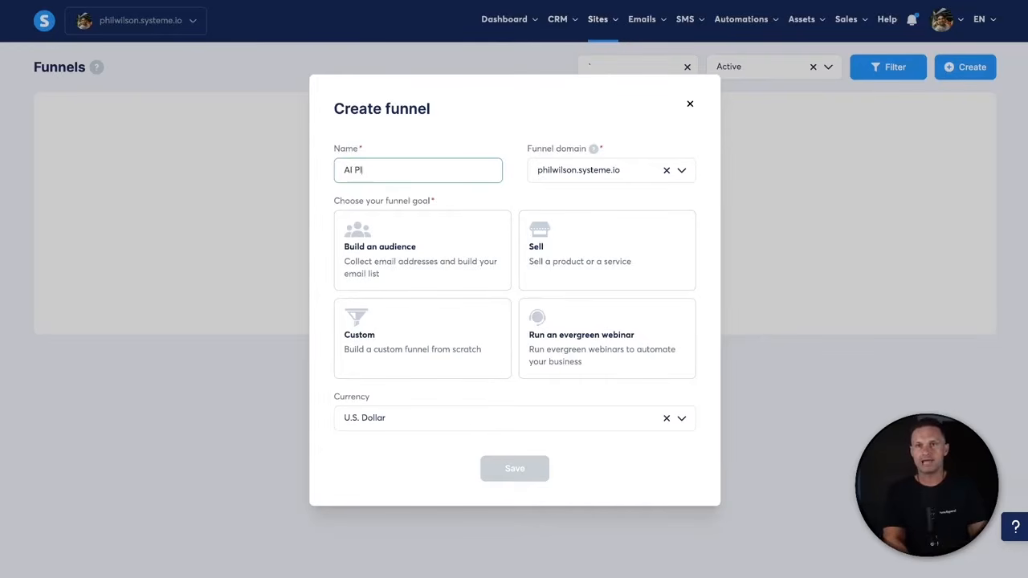
type("AI Playbook")
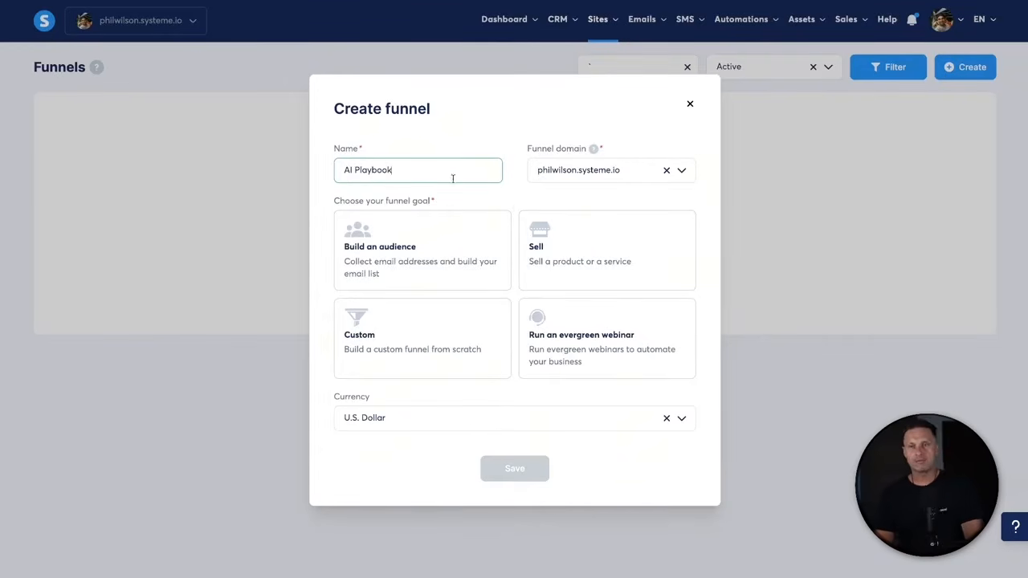
left_click_drag(500, 146, 519, 147)
left_click(525, 149)
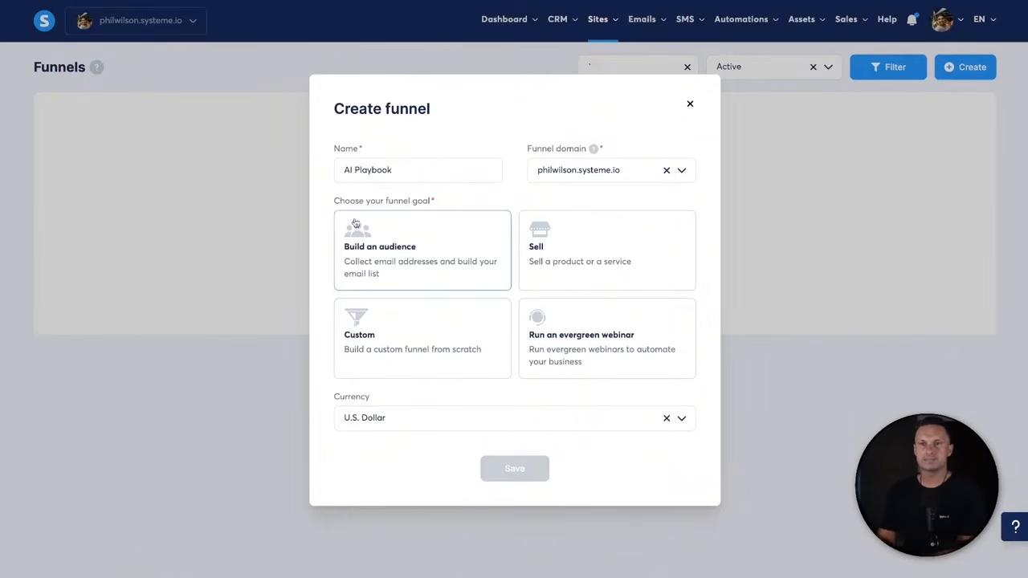
left_click(394, 341)
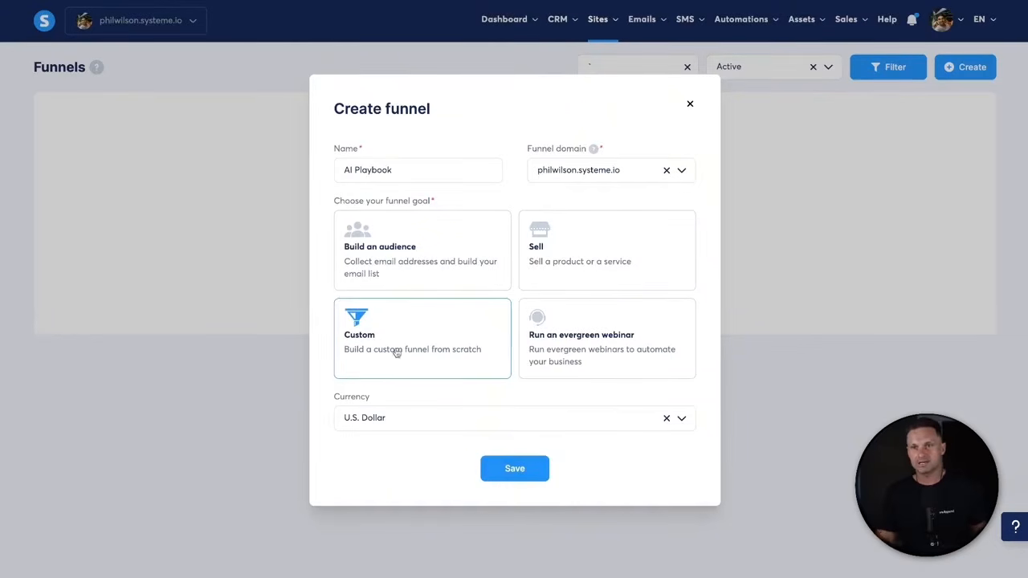
left_click(518, 474)
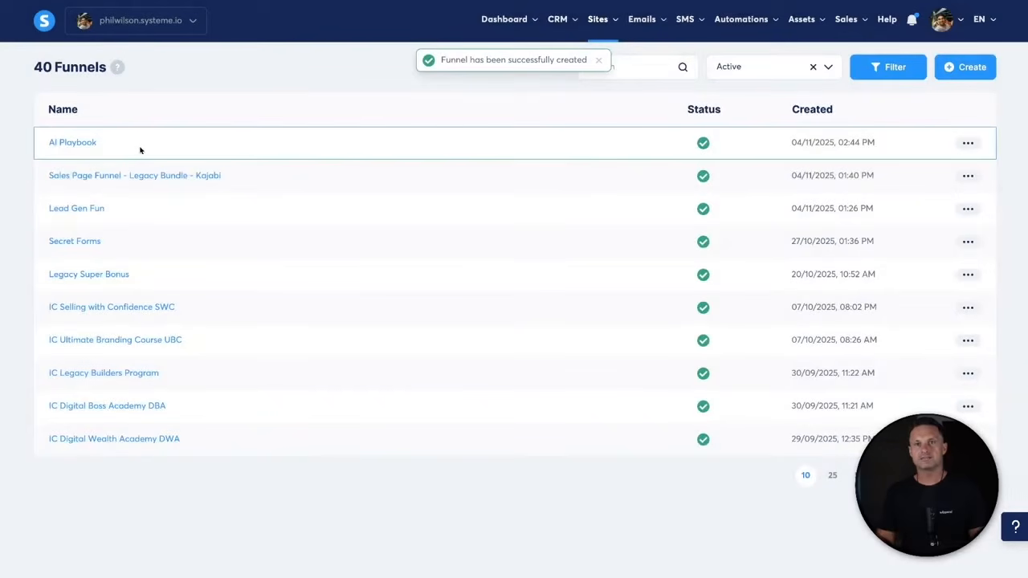
- In the AI Playbook funnel, add a from-scratch Opt-in page step named 'AI Playbook Optin'
left_click(84, 144)
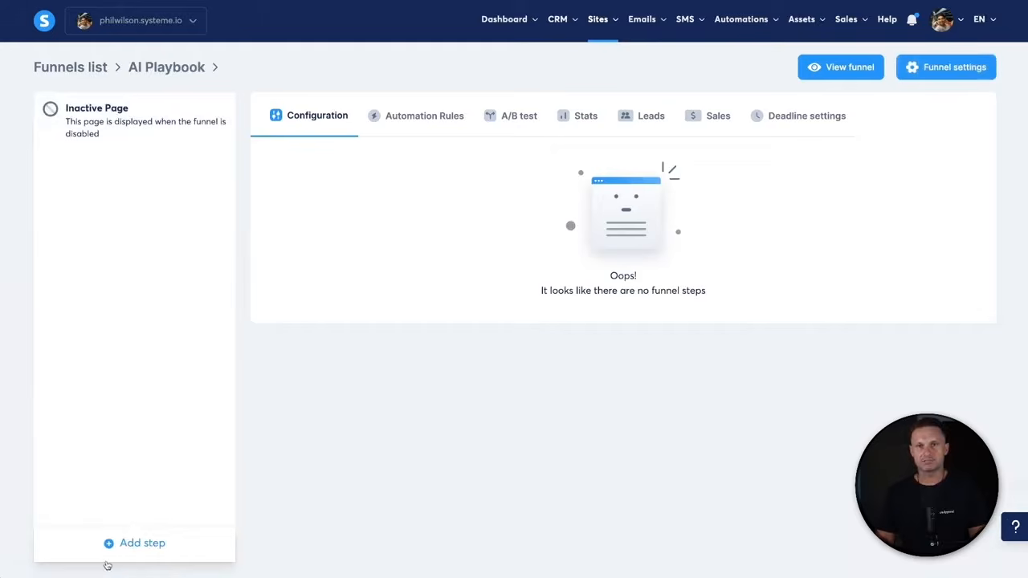
left_click(146, 548)
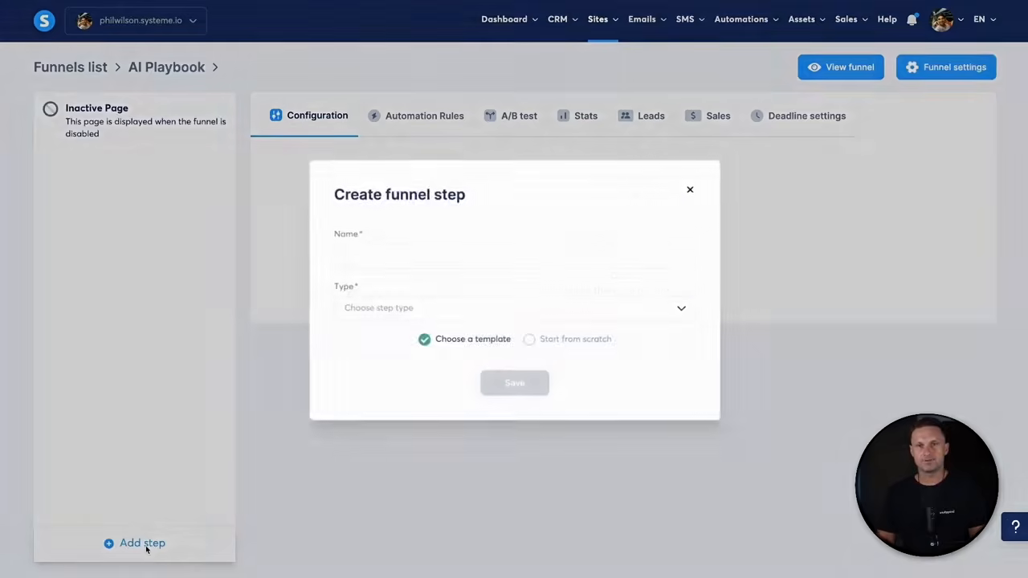
left_click(379, 264)
type("AI Pl")
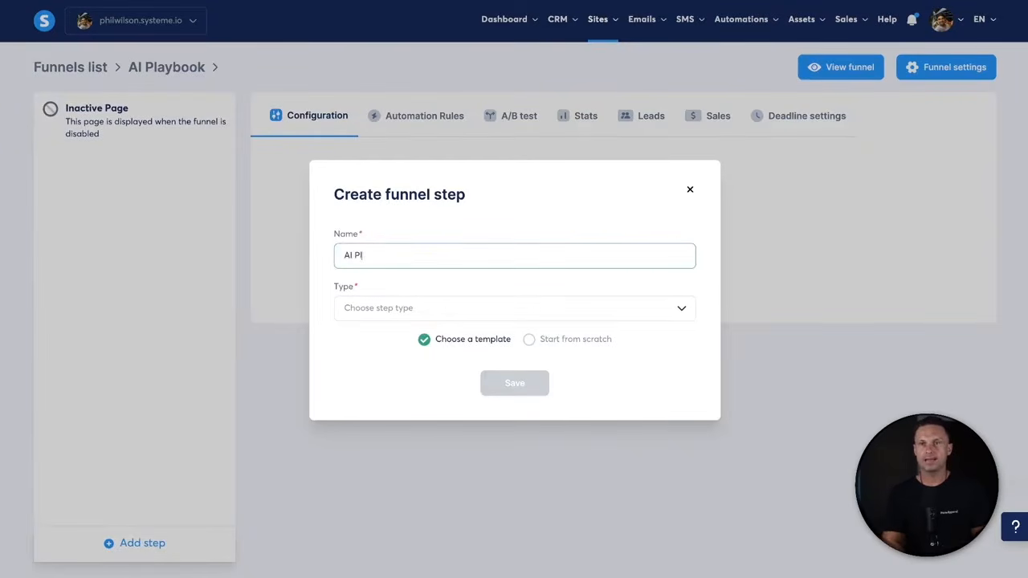
type("aybook Optin")
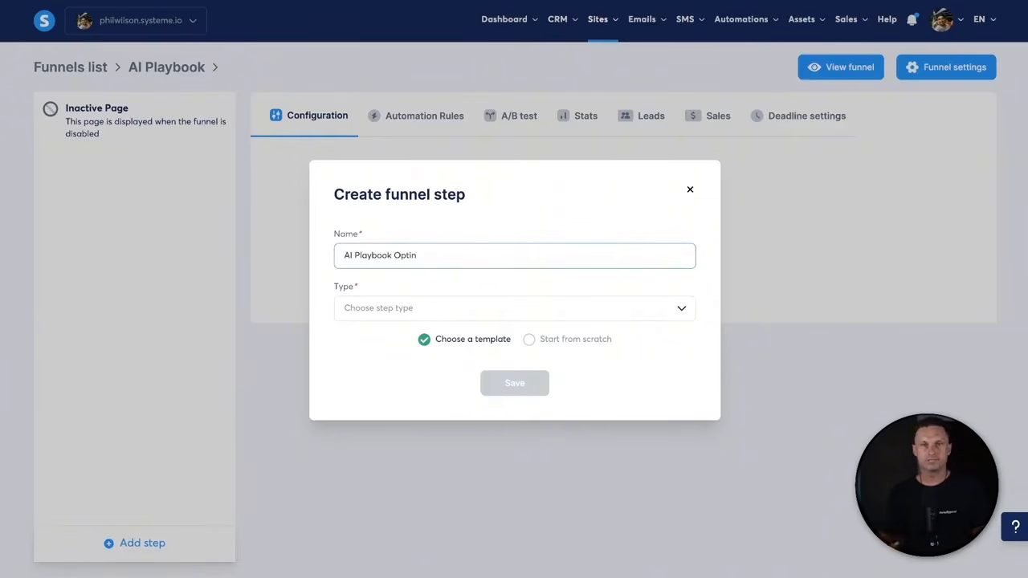
left_click(364, 307)
scroll(394, 397, "down", 2)
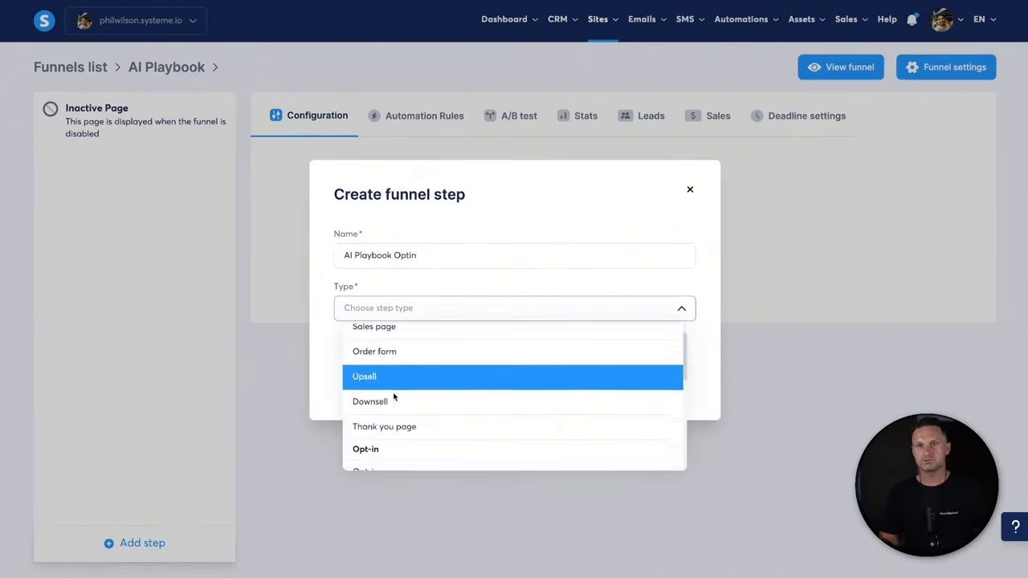
left_click(401, 448)
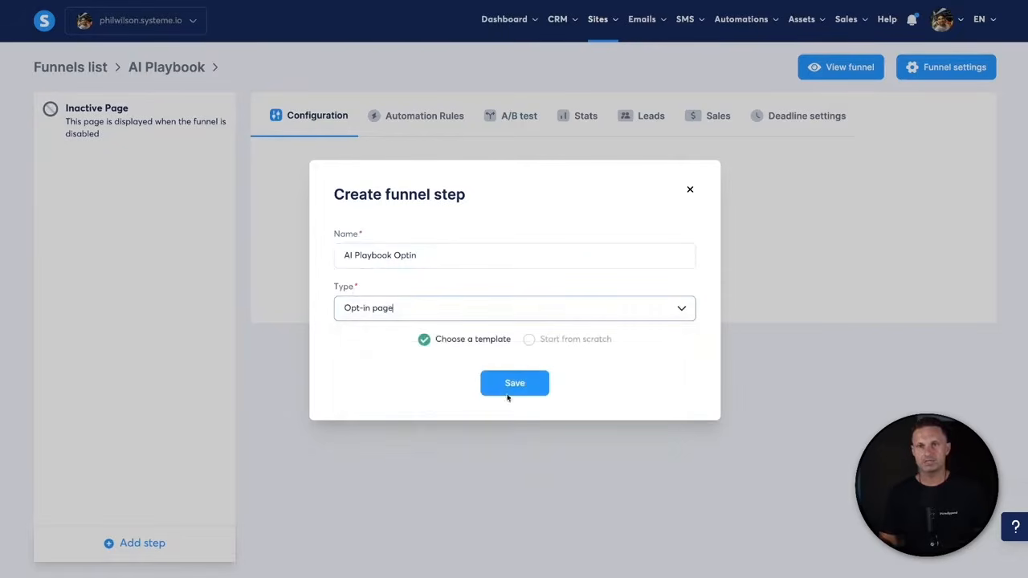
left_click(564, 343)
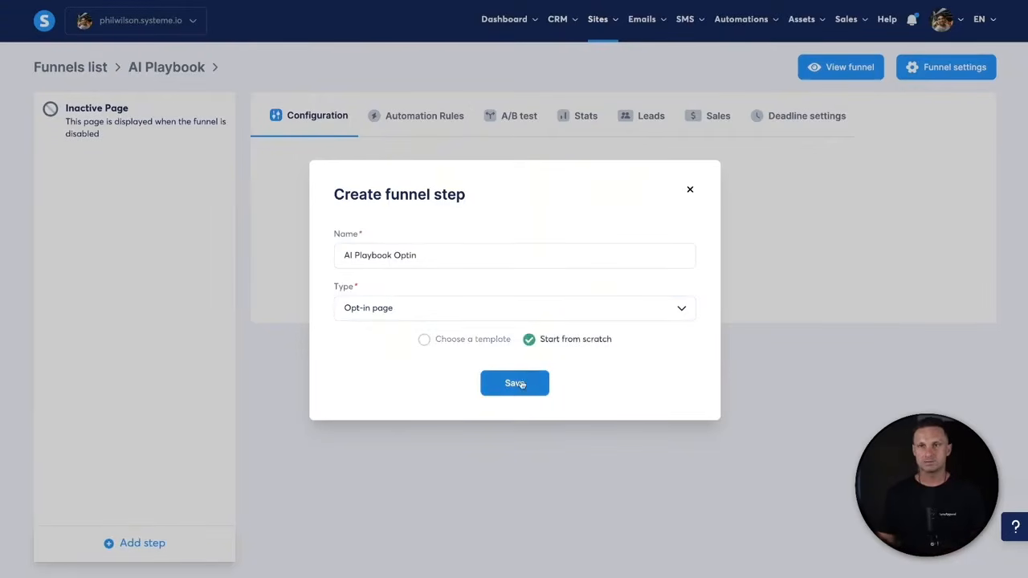
left_click(510, 387)
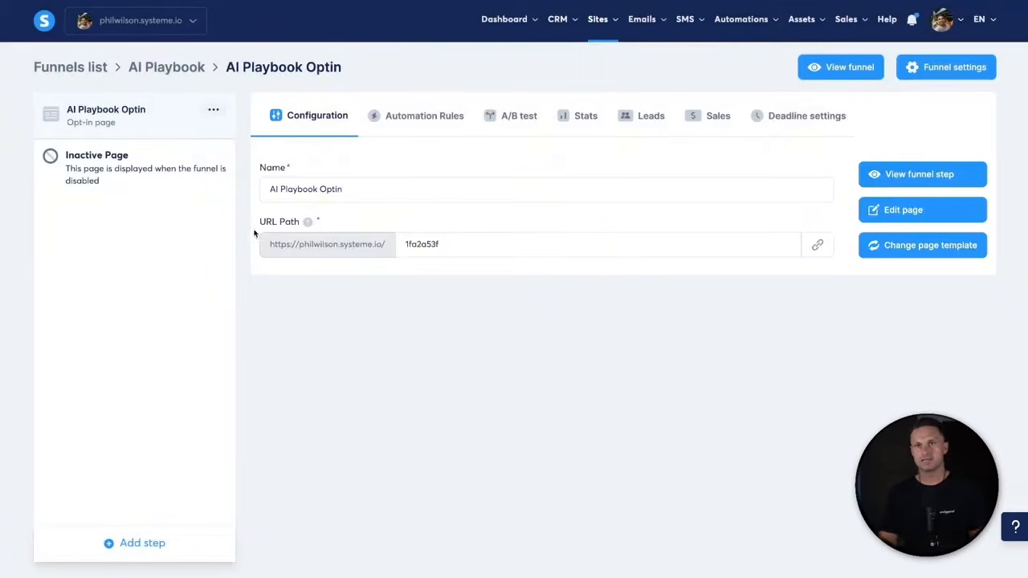
- Change the opt-in step's URL path from the random slug to ai-playbook
left_click_drag(259, 225, 328, 223)
left_click(358, 223)
left_click_drag(264, 252, 383, 244)
double_click(455, 249)
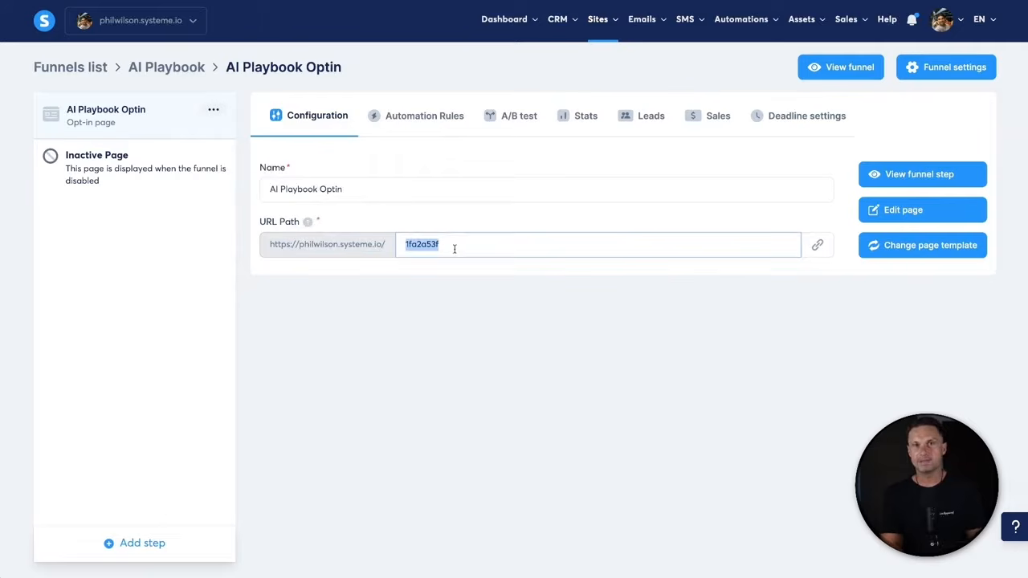
type("ai-pl")
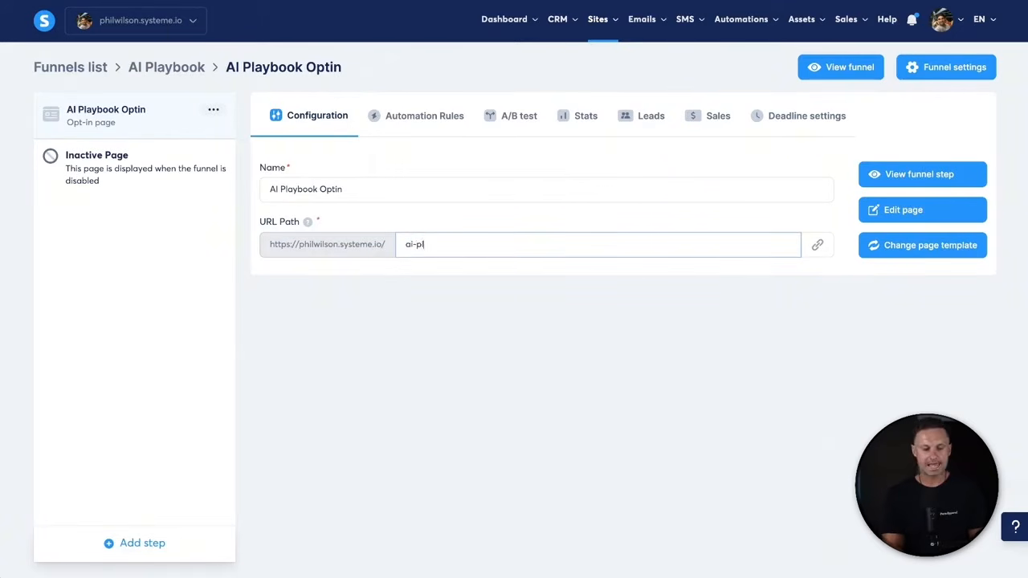
type("aybook")
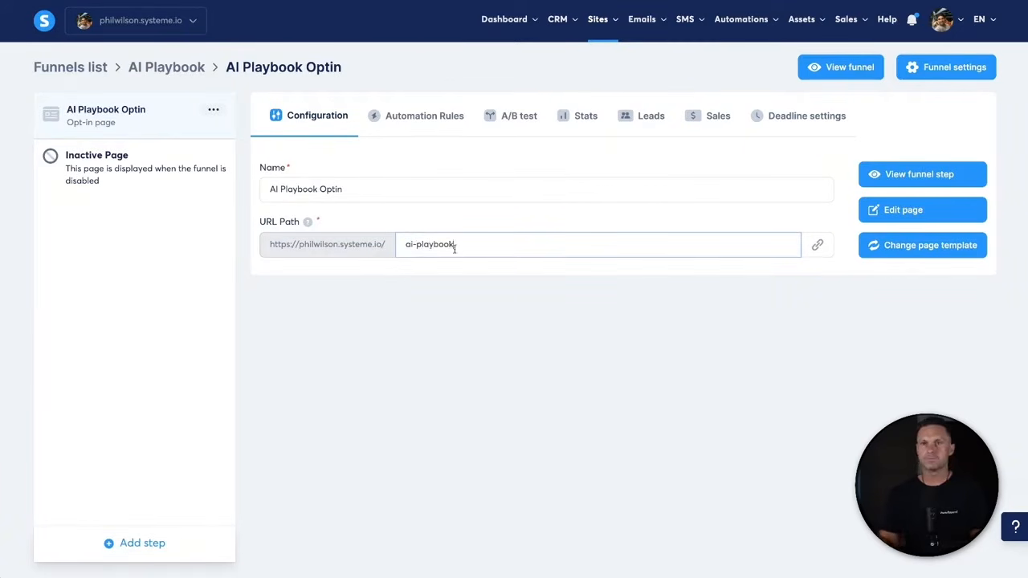
left_click(818, 247)
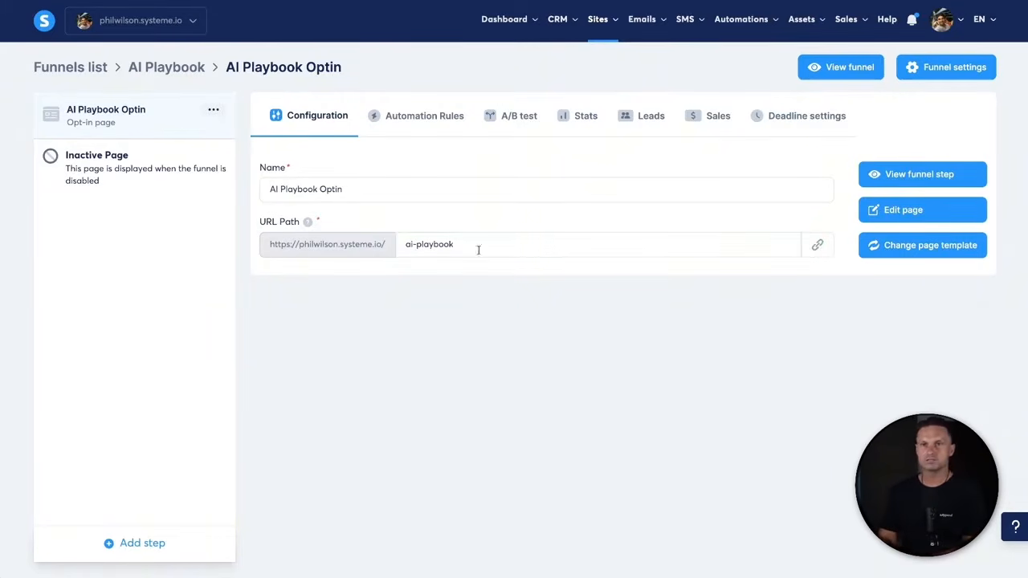
- Open the AI Playbook Optin page in the page editor
left_click_drag(261, 233, 398, 223)
left_click(685, 285)
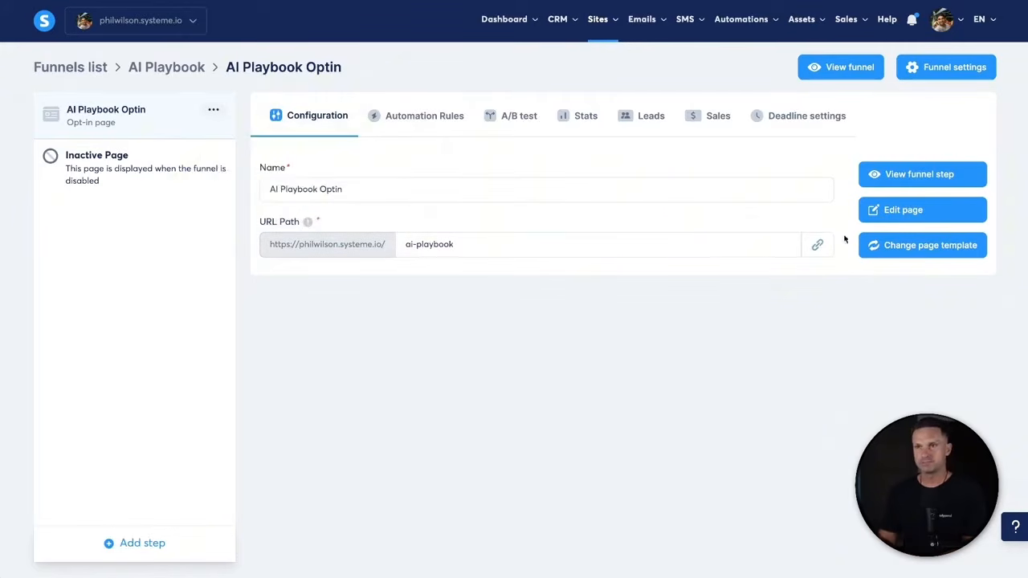
left_click(880, 215)
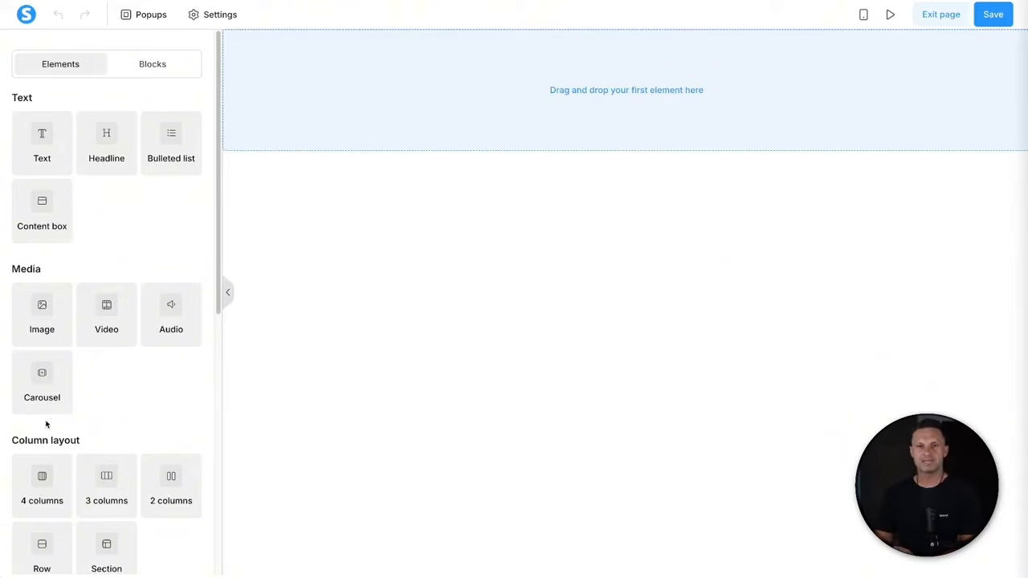
- Add a two-column row at the top with a headline and text paragraph on the left
left_click_drag(113, 441, 153, 435)
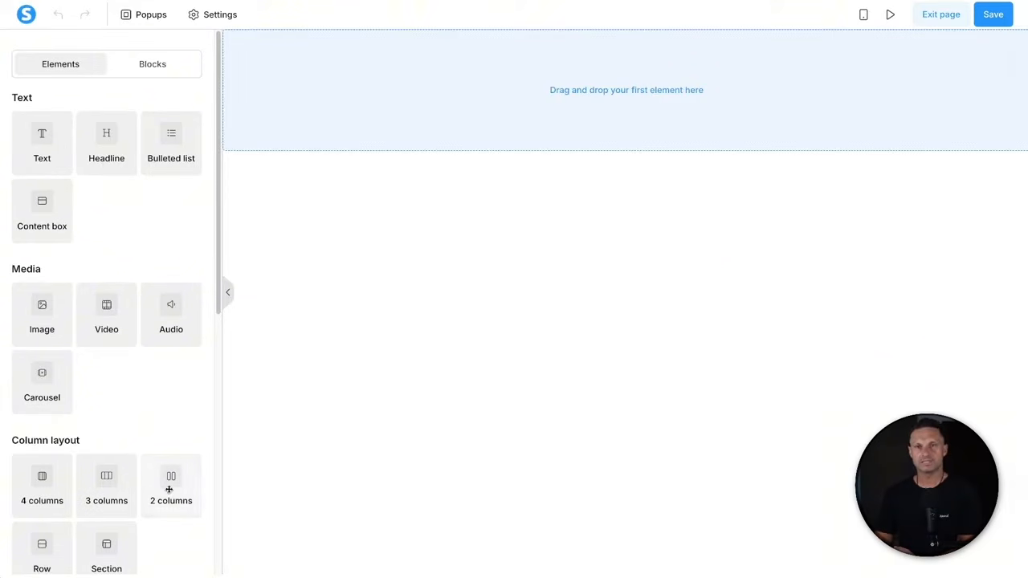
left_click_drag(168, 489, 575, 93)
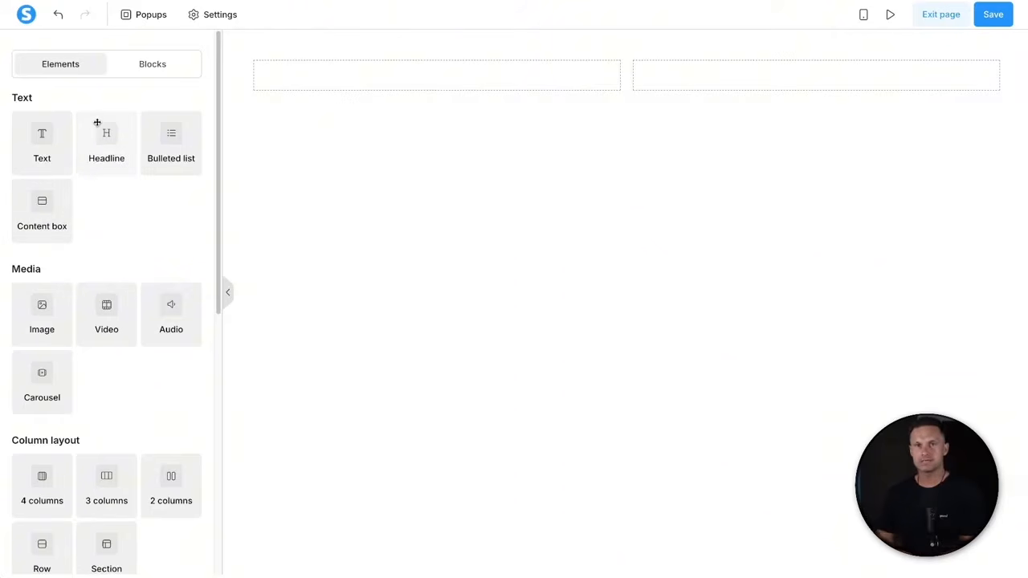
left_click_drag(95, 141, 374, 88)
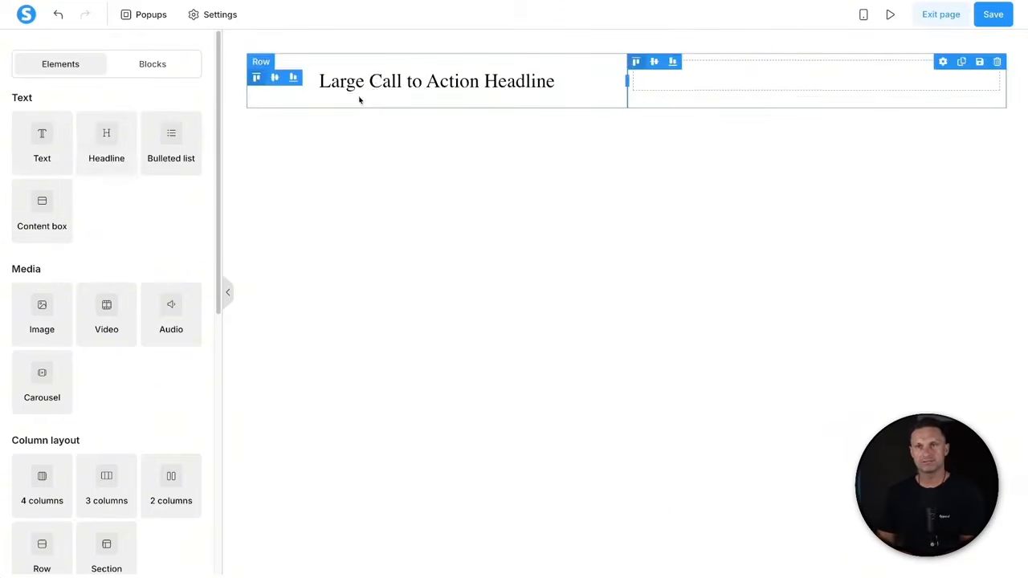
left_click_drag(41, 146, 389, 96)
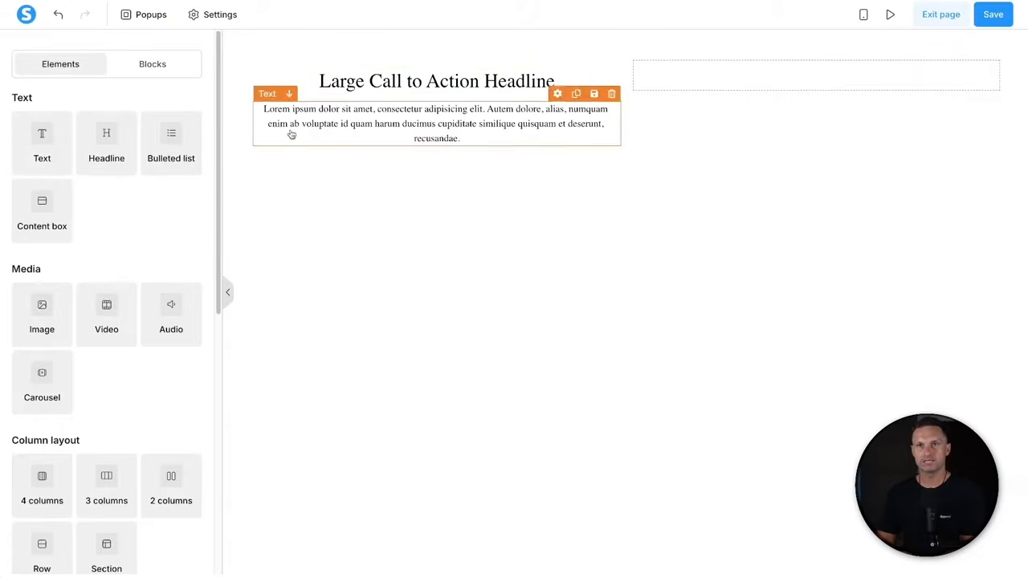
- Add two form inputs and a button under the paragraph, then an image in the right column
scroll(55, 438, "down", 1)
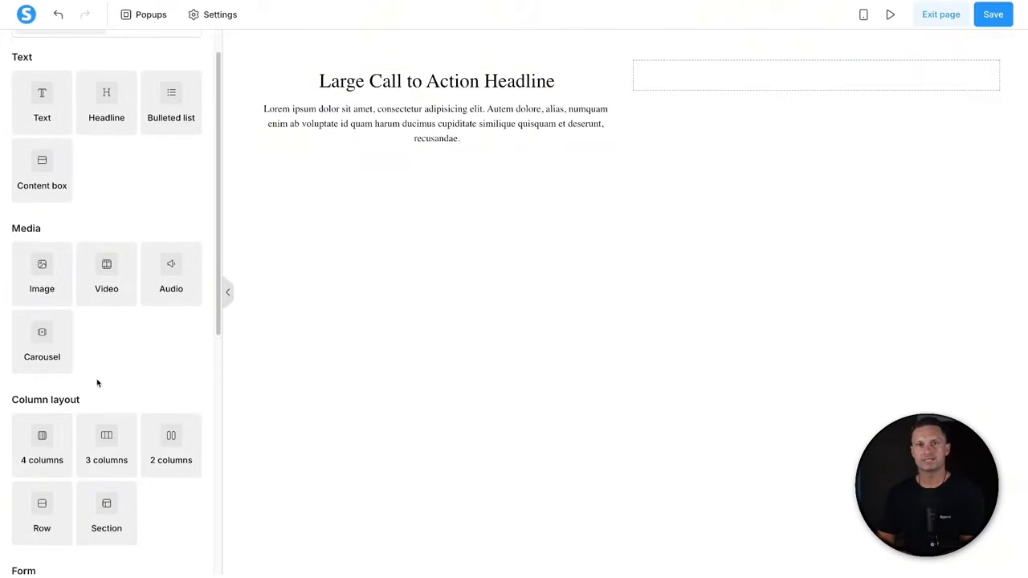
scroll(97, 383, "down", 2)
scroll(97, 383, "up", 3)
scroll(97, 383, "down", 6)
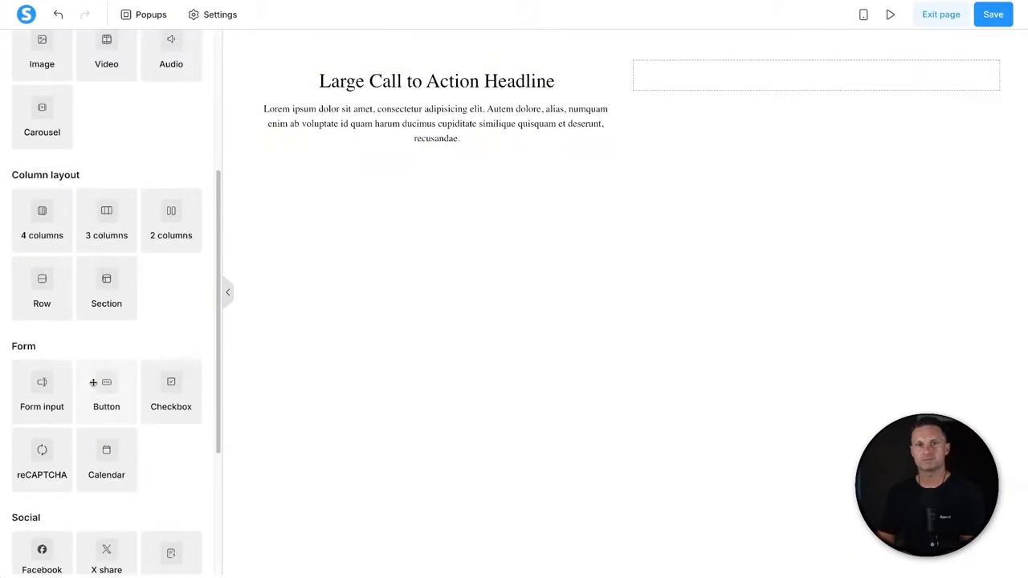
left_click_drag(28, 378, 384, 141)
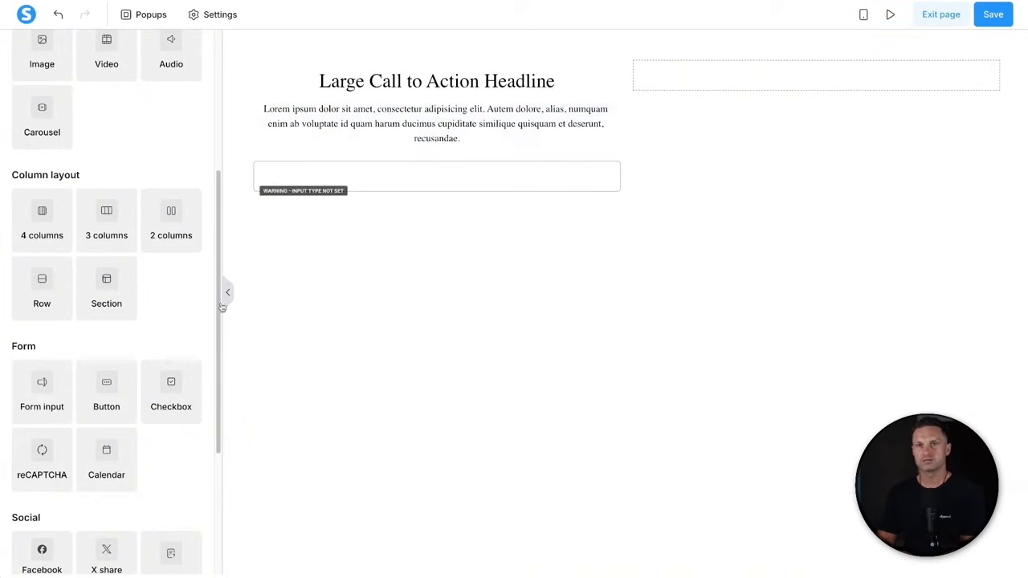
left_click_drag(59, 418, 363, 206)
left_click_drag(126, 400, 384, 238)
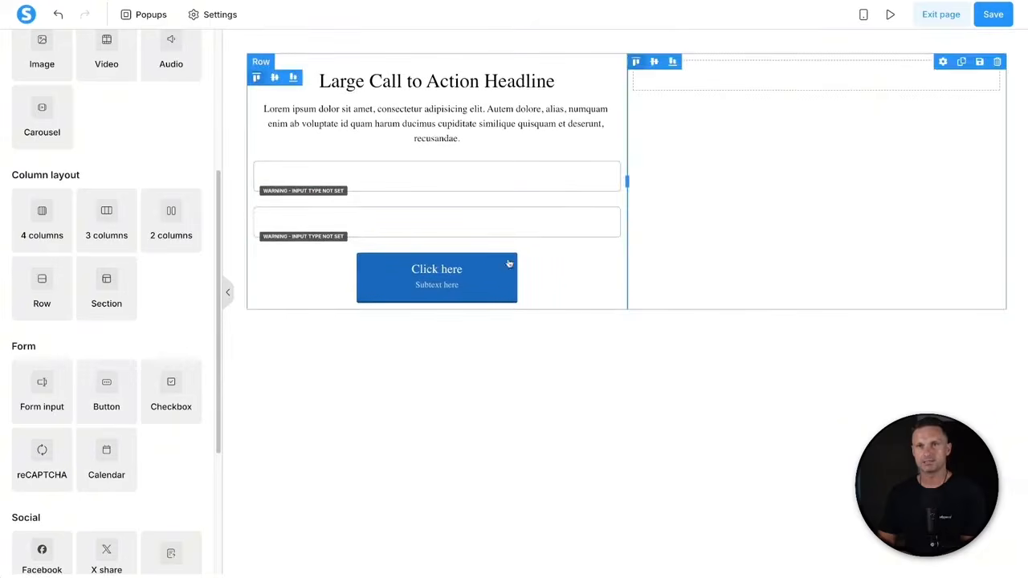
scroll(80, 271, "up", 3)
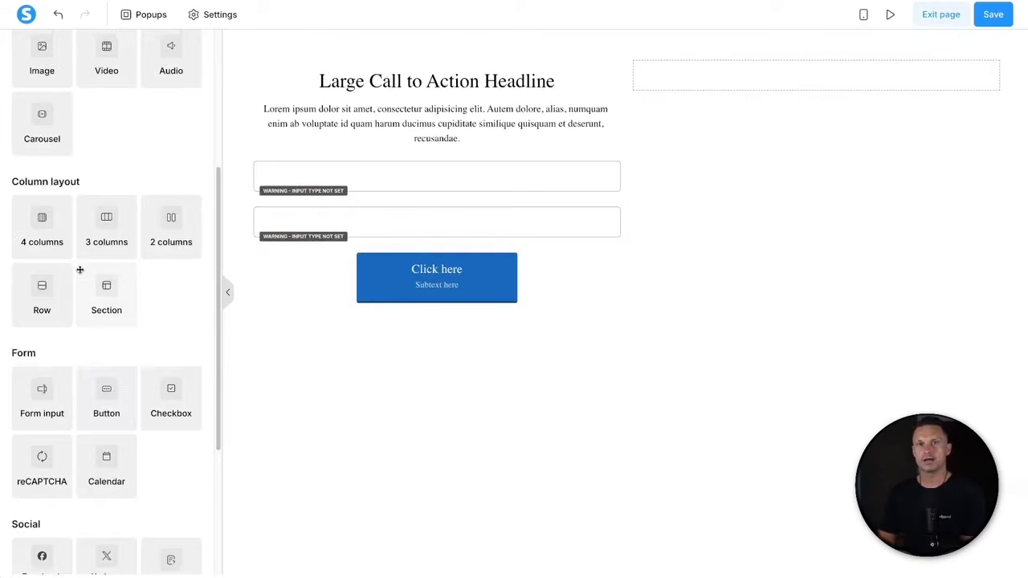
left_click_drag(50, 307, 746, 77)
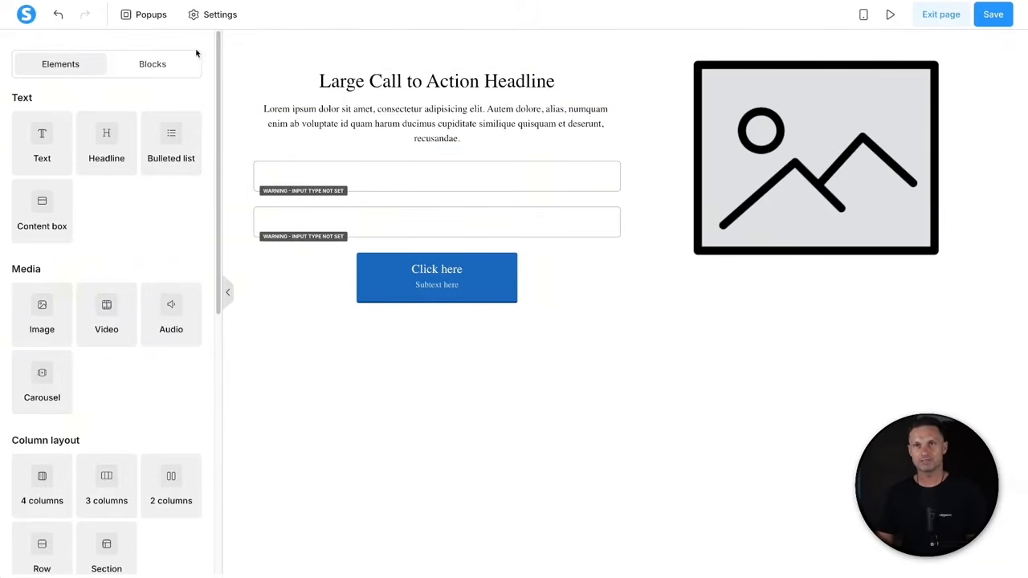
- Set the page's default typography to the Google font Poppins
left_click(212, 14)
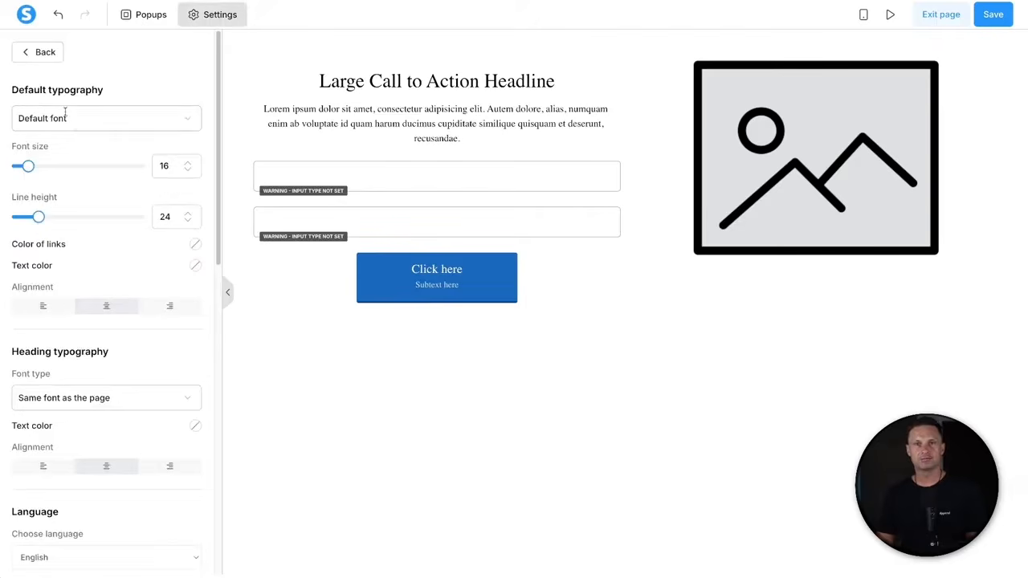
left_click_drag(10, 91, 110, 92)
left_click(110, 91)
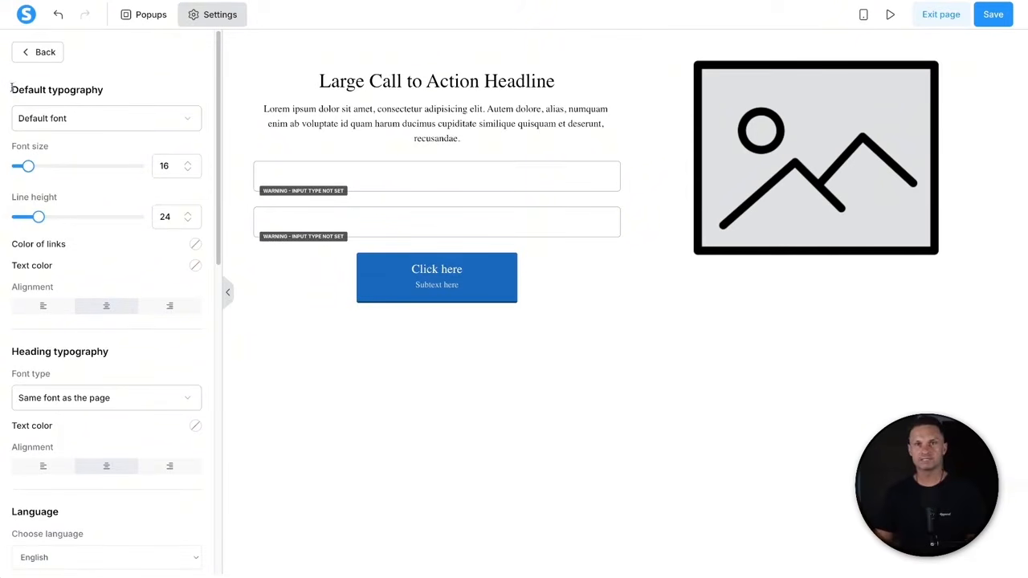
left_click_drag(11, 89, 122, 90)
left_click(124, 90)
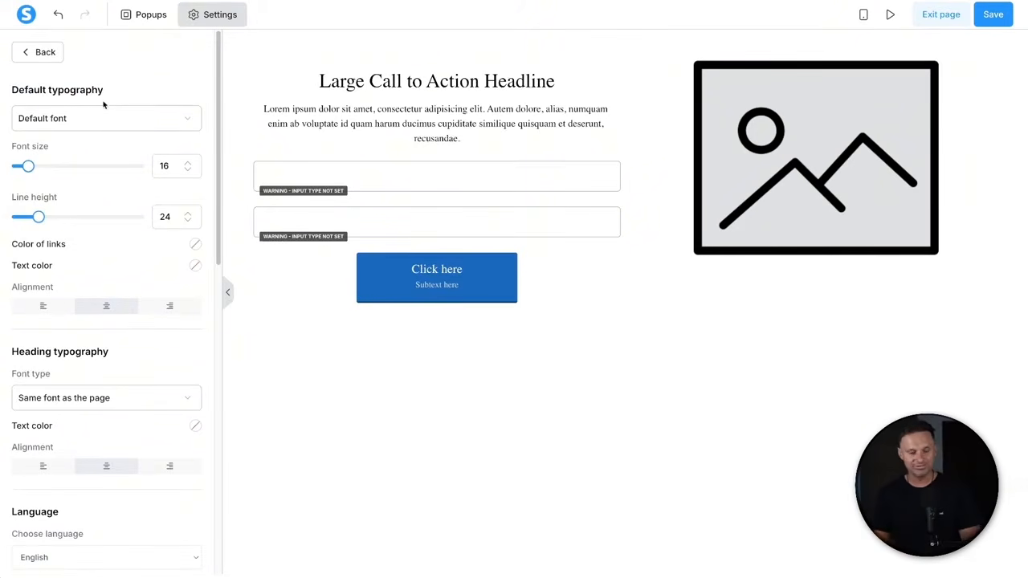
left_click(89, 122)
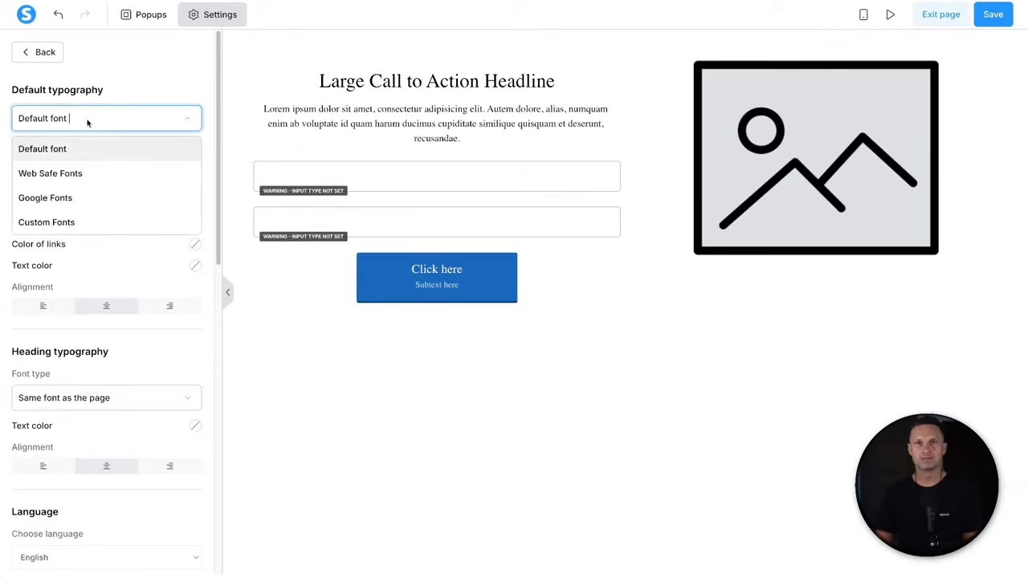
left_click(80, 198)
left_click(77, 155)
type("pop")
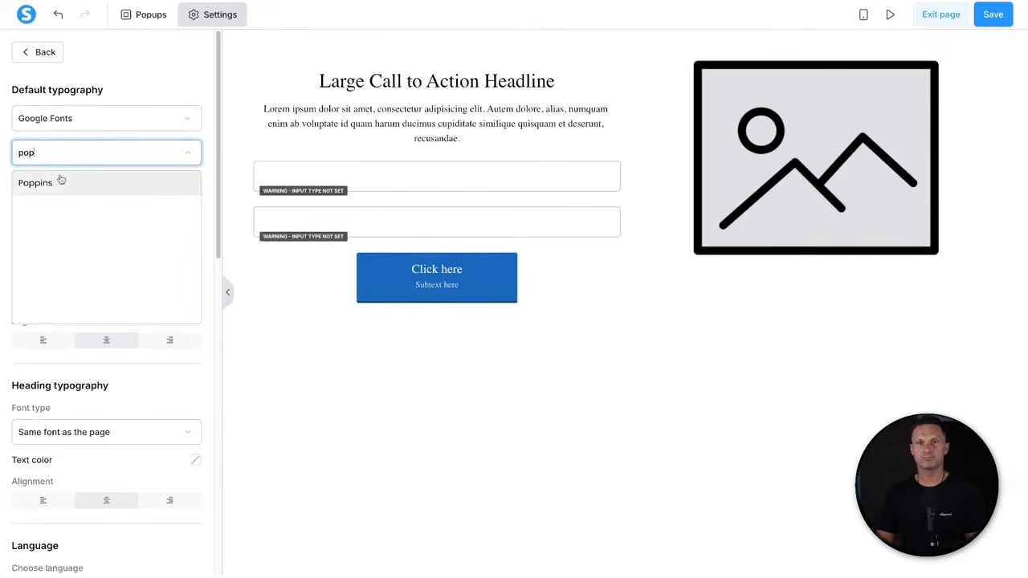
left_click(59, 183)
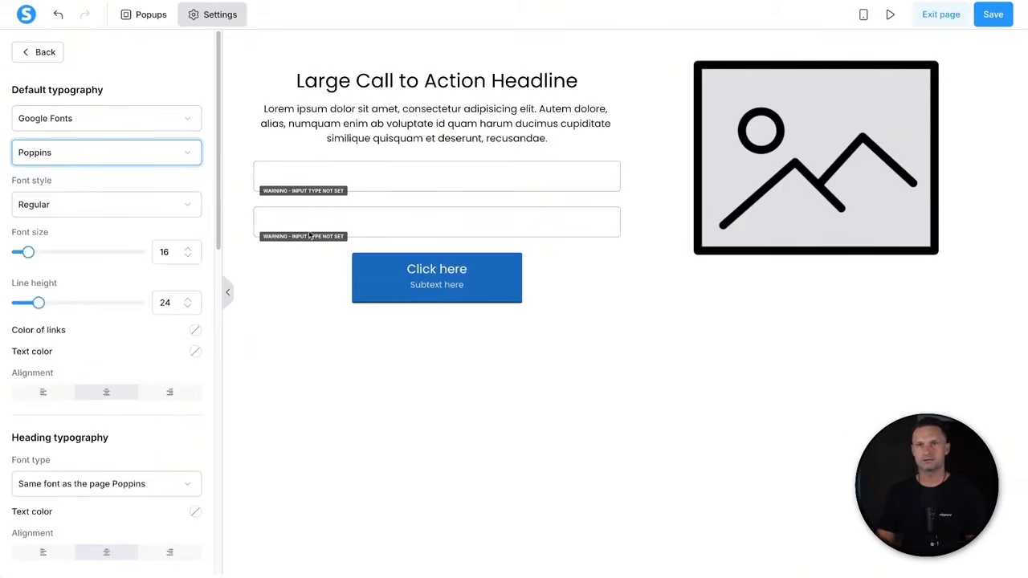
- Set heading typography to Google Fonts Poppins, Semi-bold 600
scroll(106, 320, "down", 3)
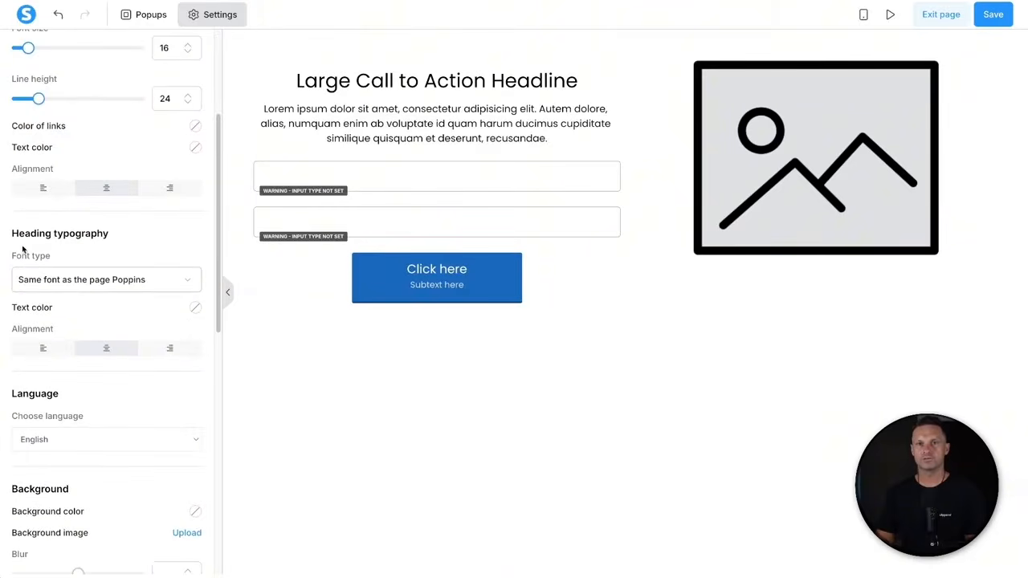
left_click_drag(12, 232, 112, 233)
left_click(115, 235)
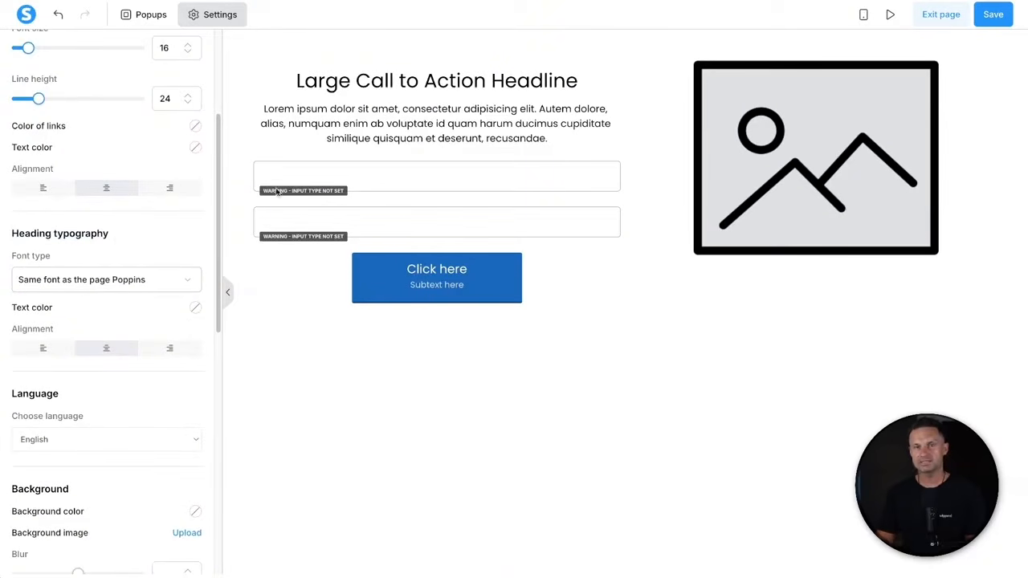
left_click(68, 280)
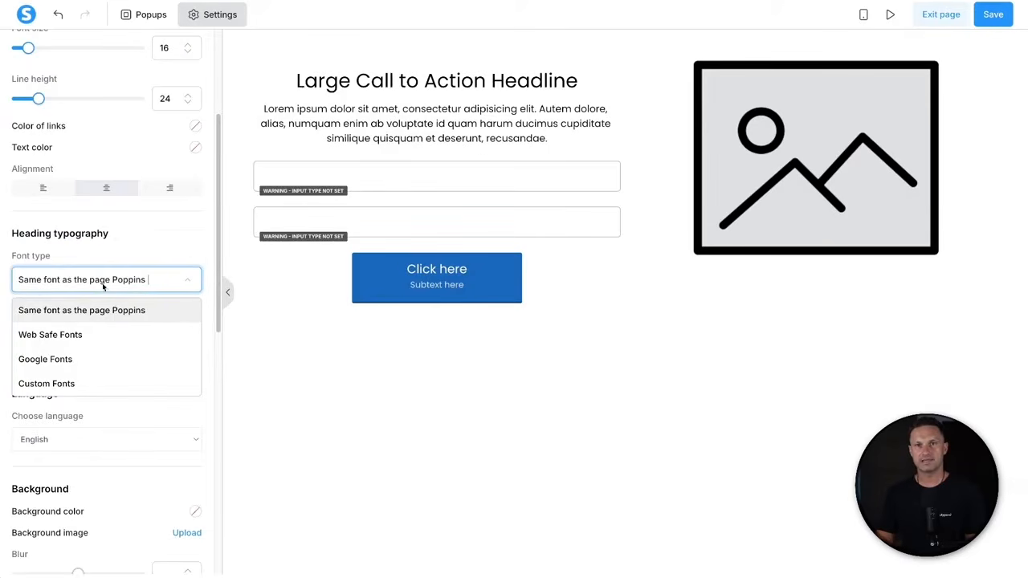
left_click(77, 365)
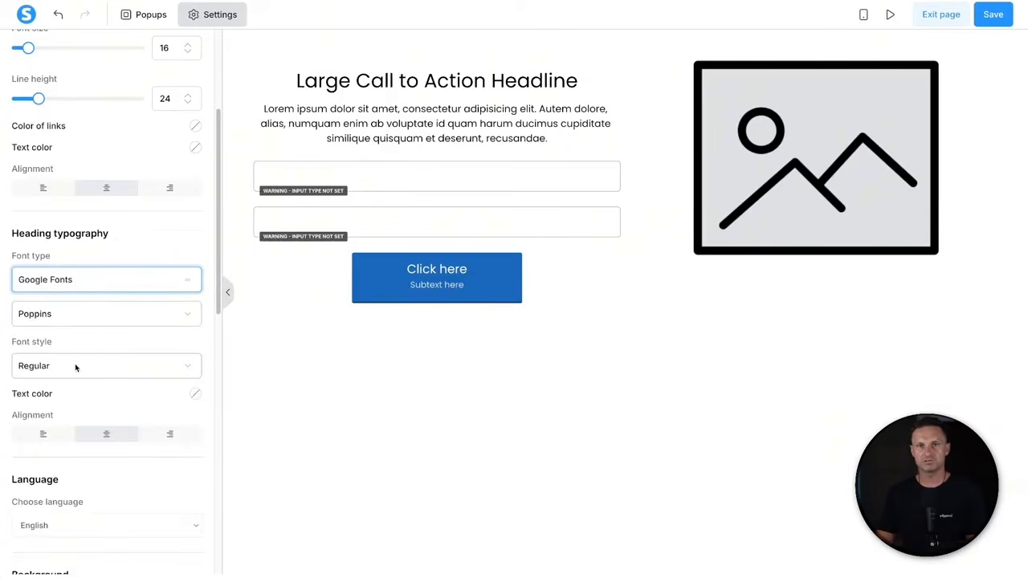
left_click(76, 366)
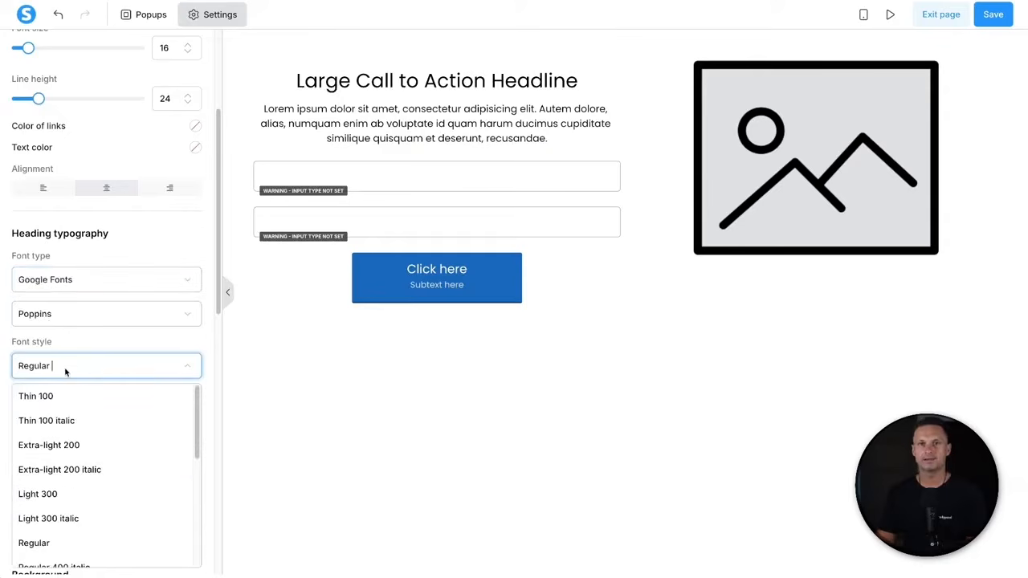
scroll(88, 468, "down", 2)
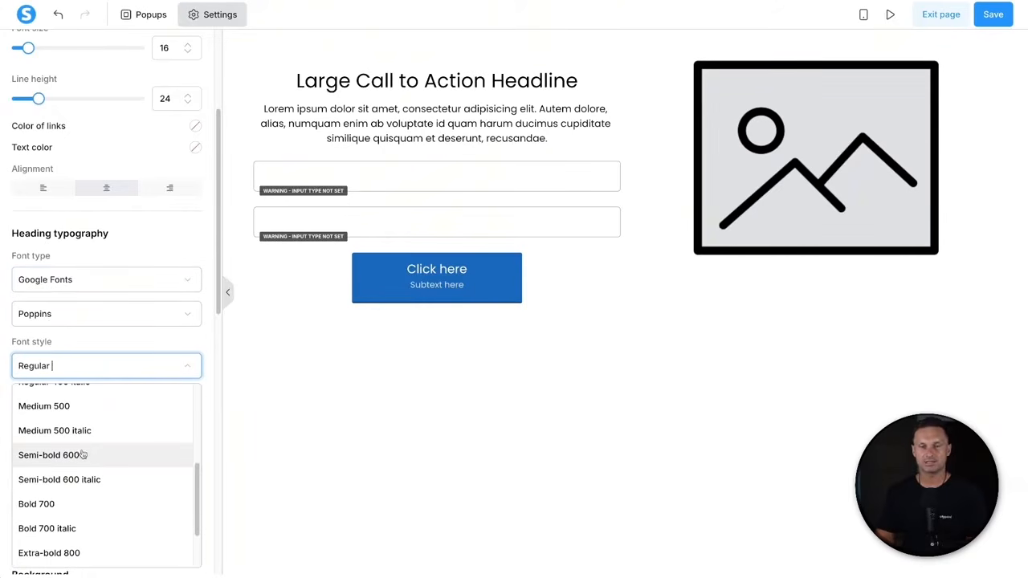
left_click(99, 456)
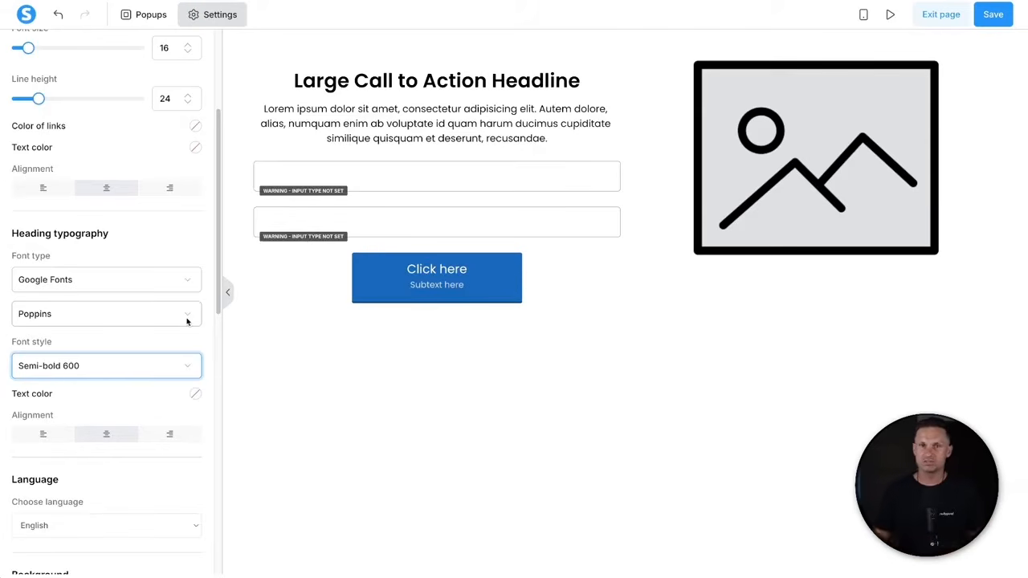
- Vertically centre the image within its right column
left_click(126, 373)
left_click(401, 415)
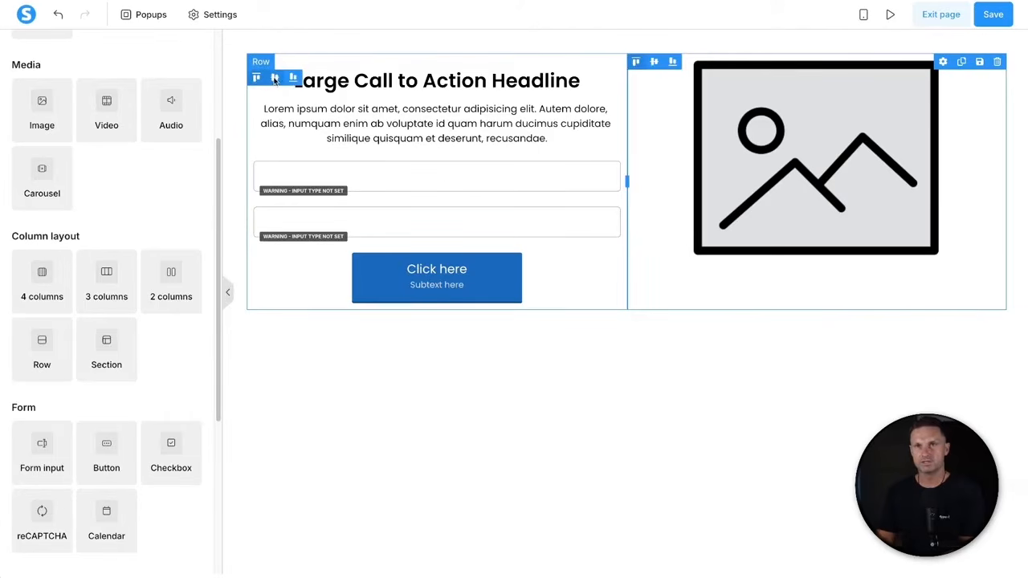
left_click(653, 63)
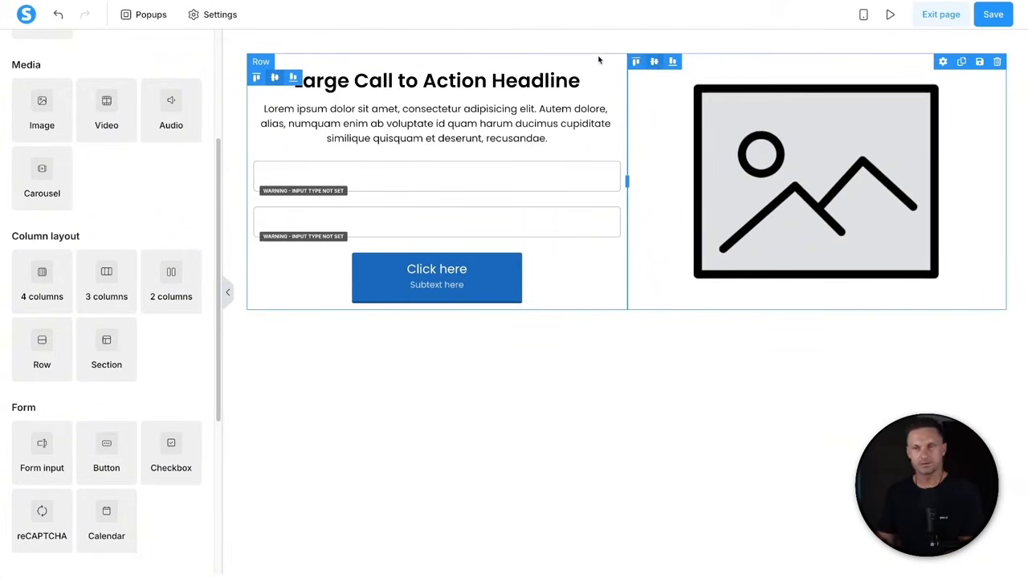
- Replace the placeholder headline with 'Learn How To 10x Your Current Results Using AI', fixing typos
double_click(476, 81)
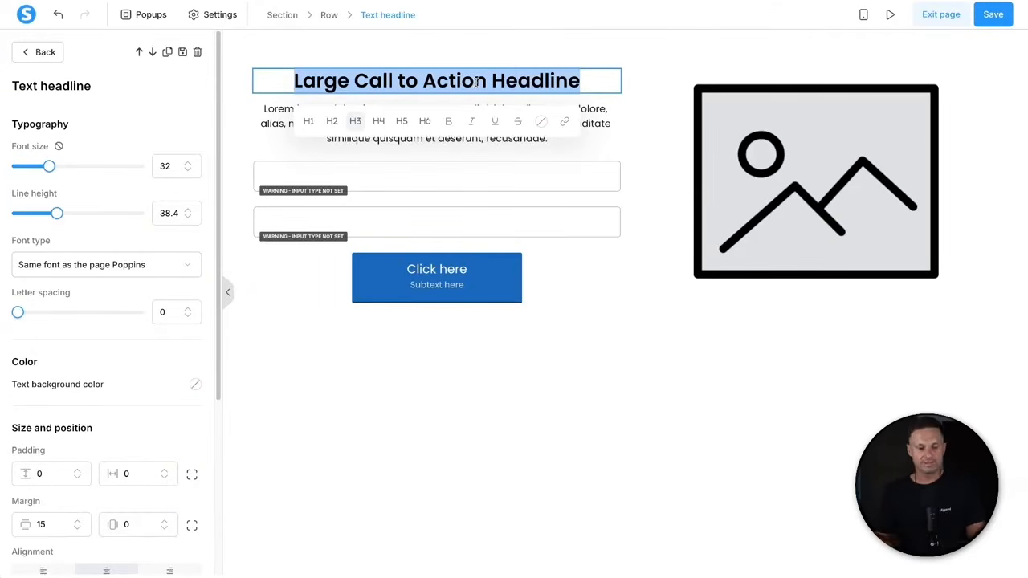
type("Learn How t")
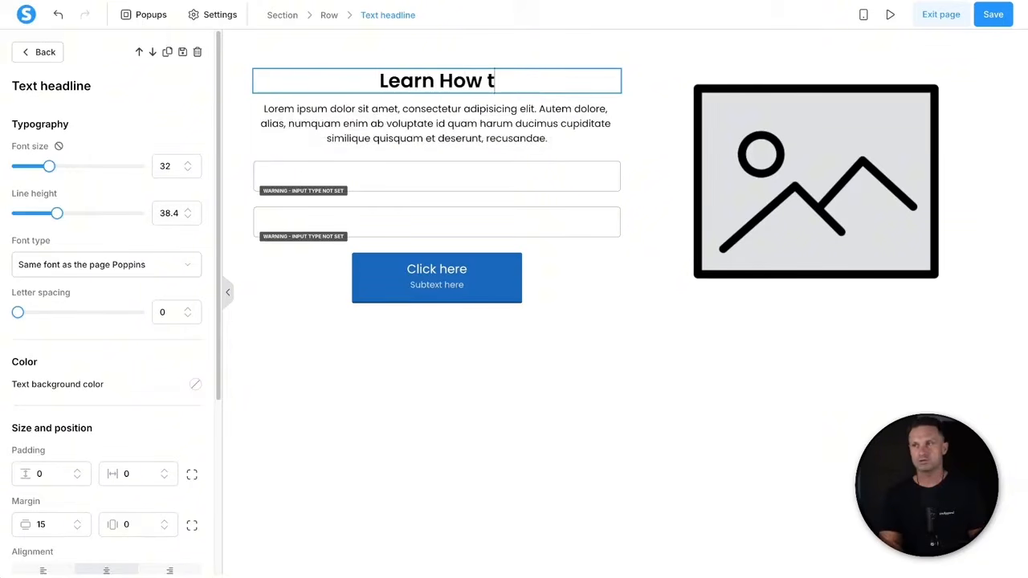
key("BackSpace")
type("To 10x ")
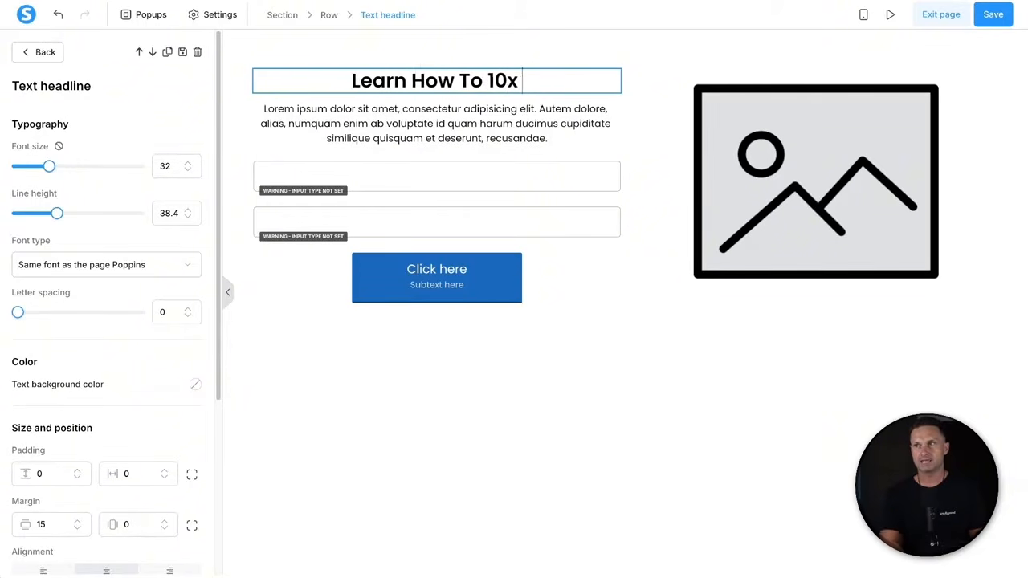
type("Your Current Results Using AU")
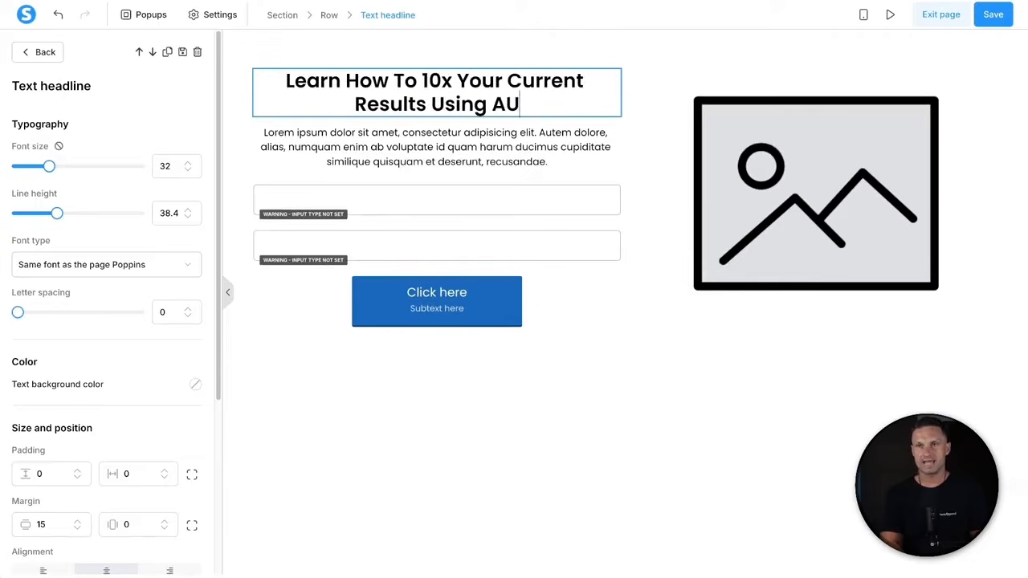
key("BackSpace")
type("I")
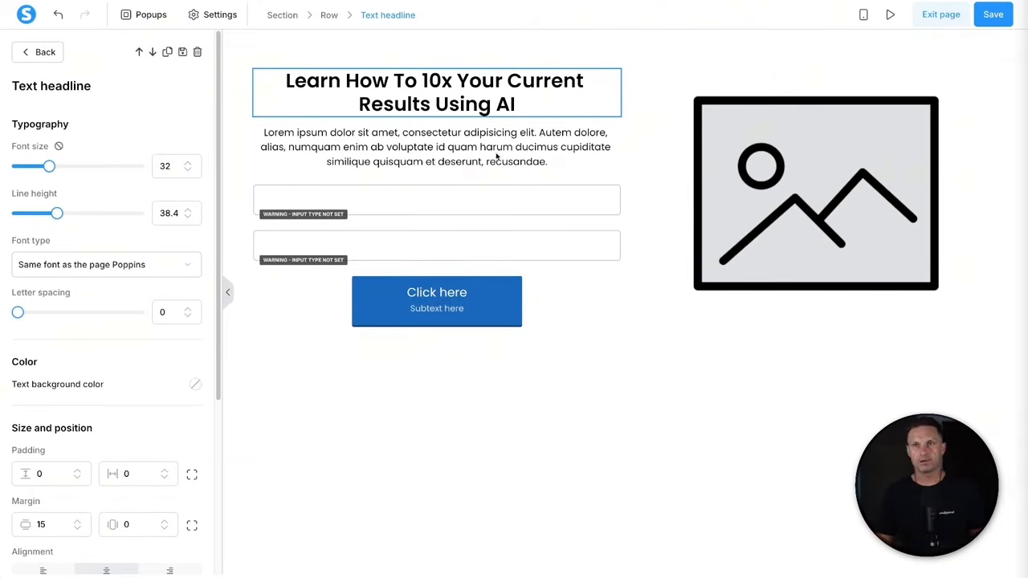
left_click(423, 147)
- Clear the placeholder paragraph and type 'Enter your name and your best email address to get sent The AI Playbook for FREE!'
left_click(426, 145)
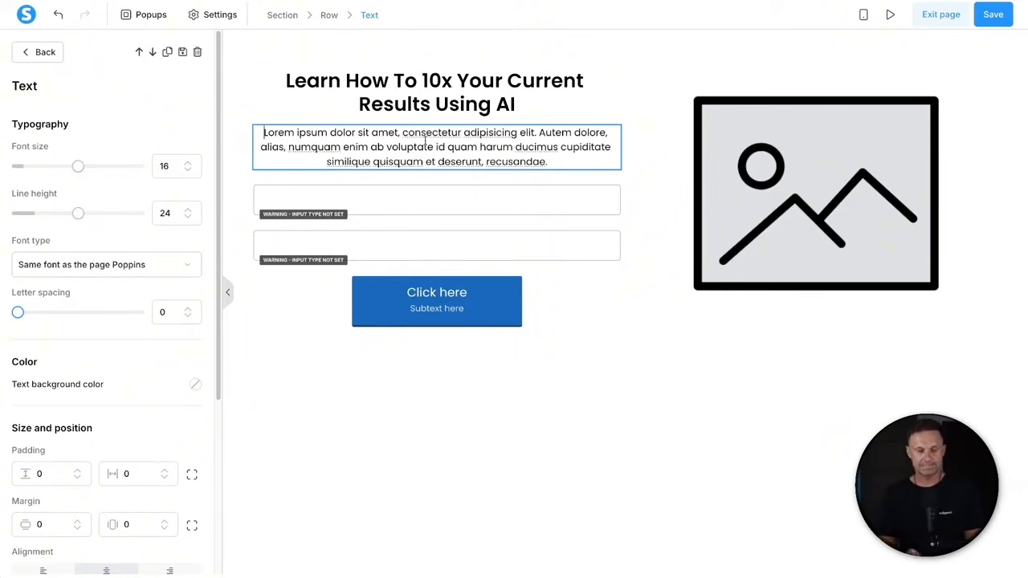
key("ctrl+a")
key("BackSpace")
type("Enter ")
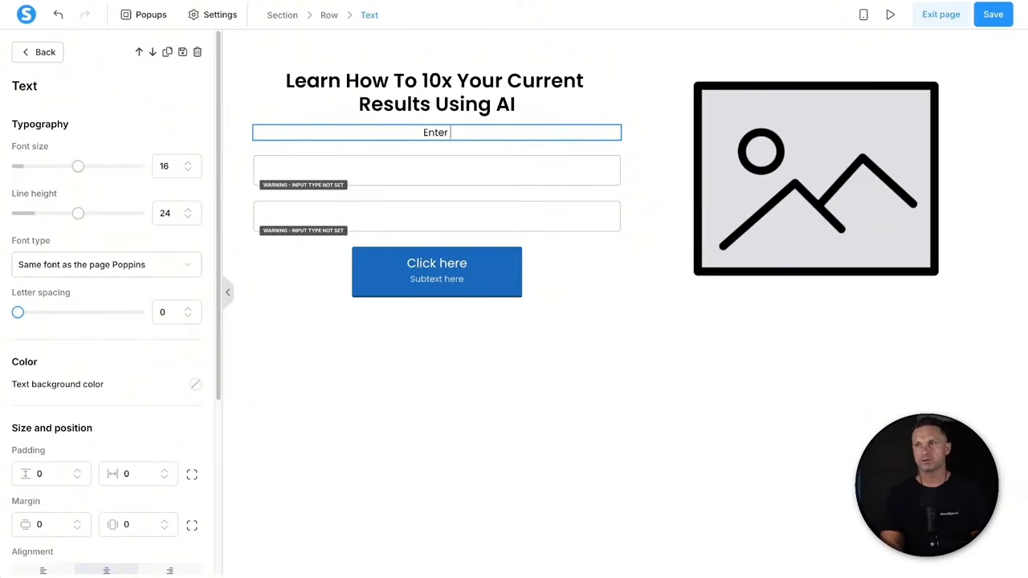
type("your name and your")
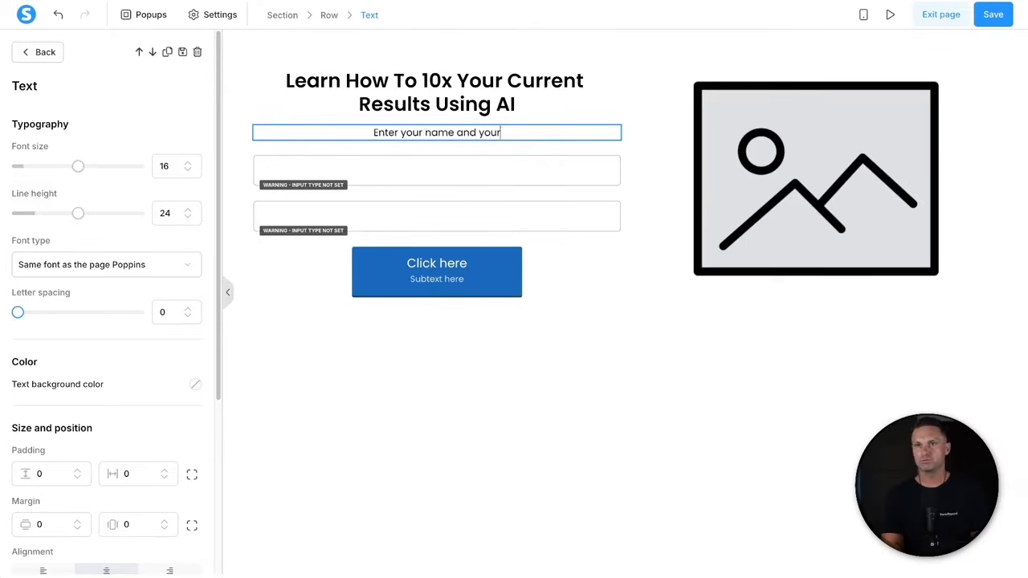
type(" best email address")
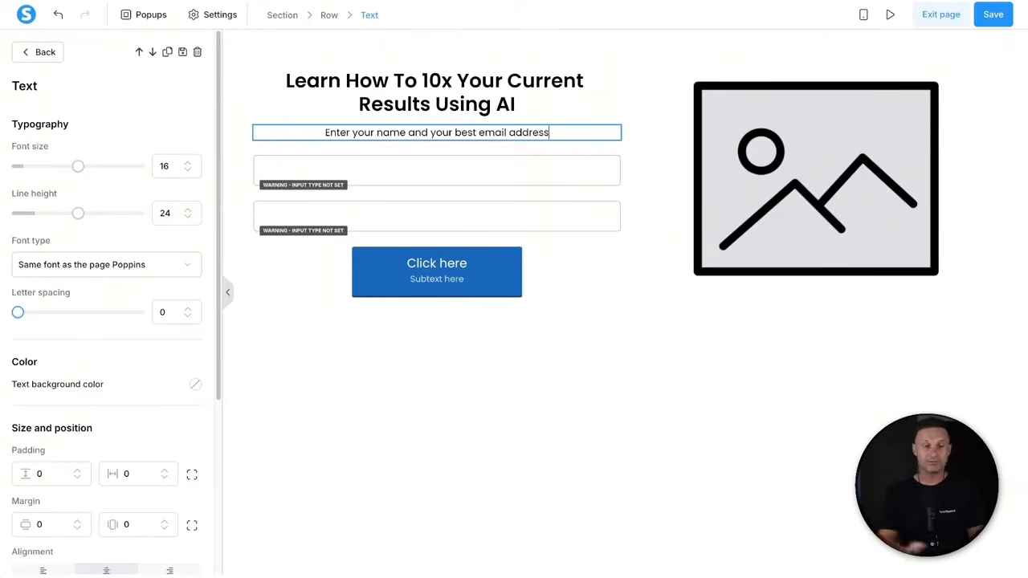
type("to")
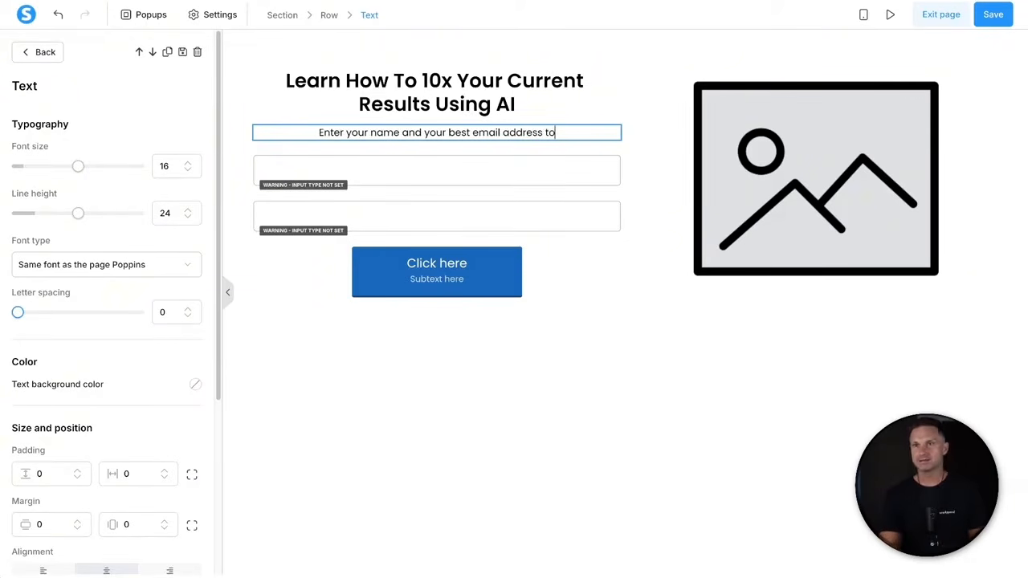
type(" get sent")
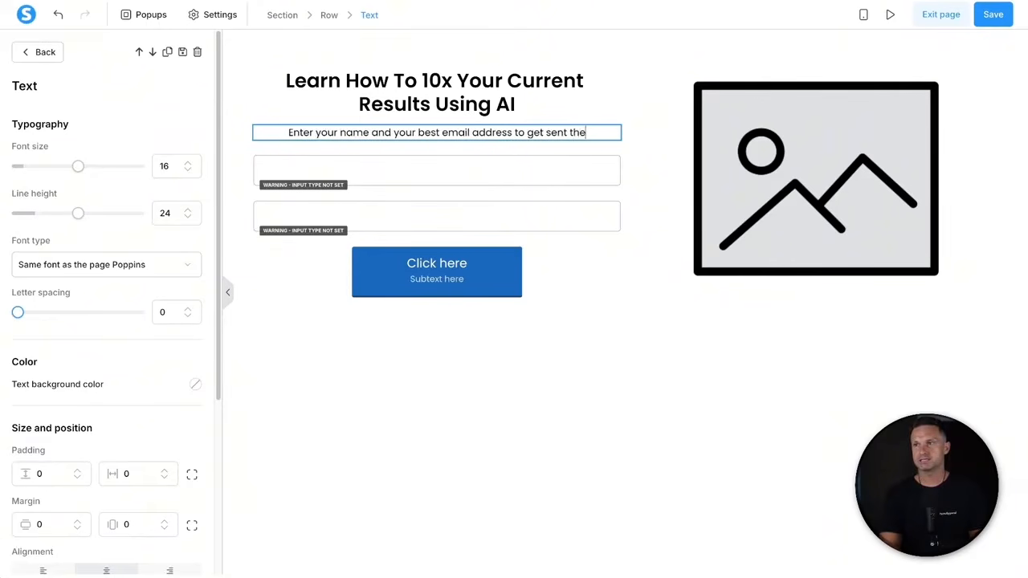
type(" The AI ")
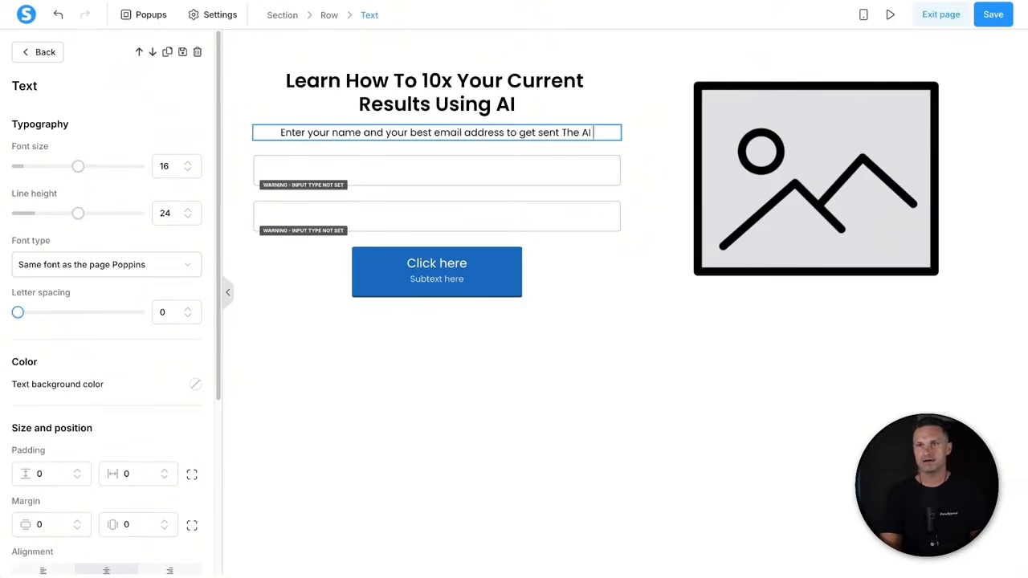
type("Playbook for FREE!")
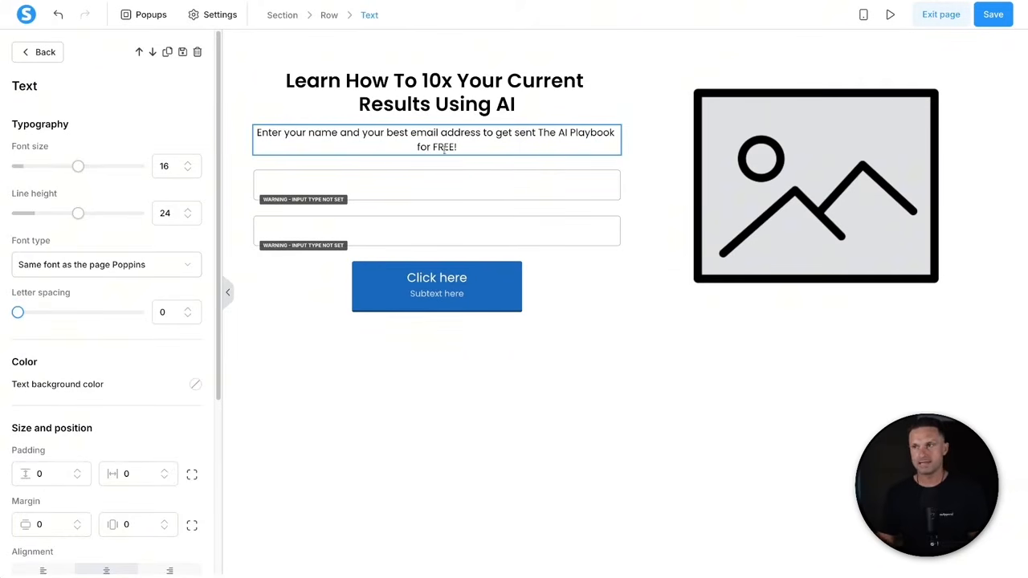
- Set the first form field's input type to First name
left_click(419, 194)
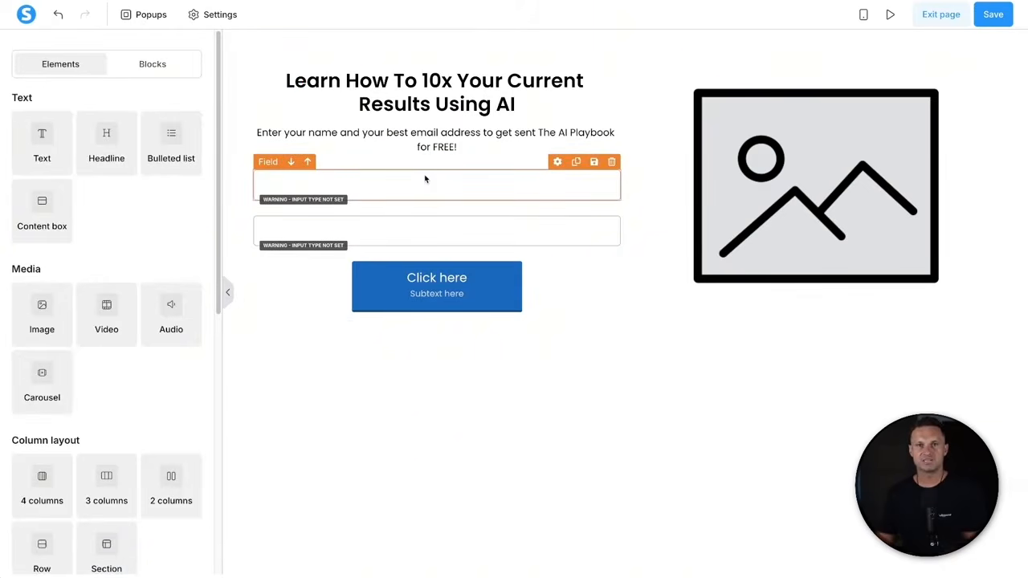
left_click(426, 179)
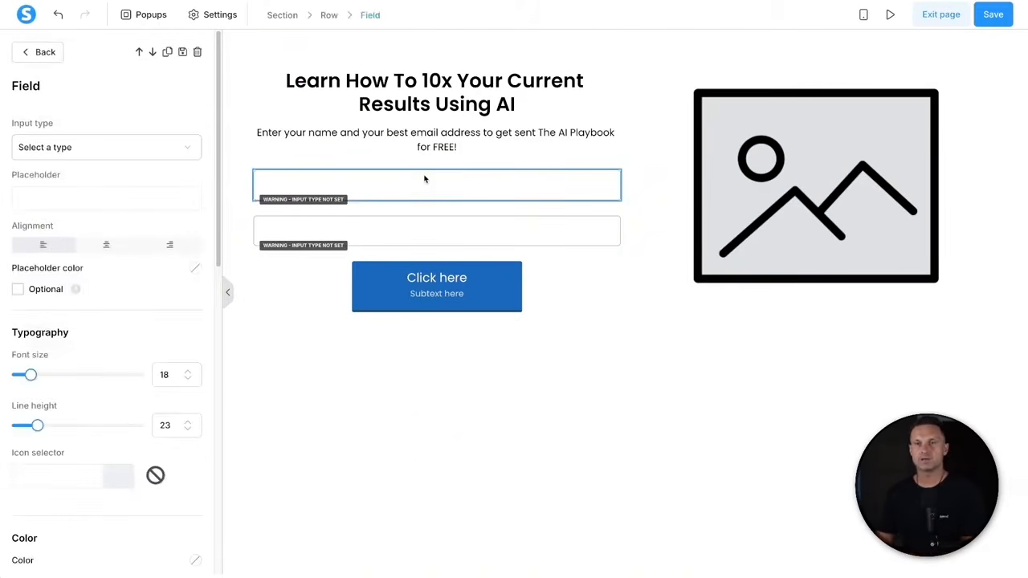
left_click(113, 150)
left_click(301, 189)
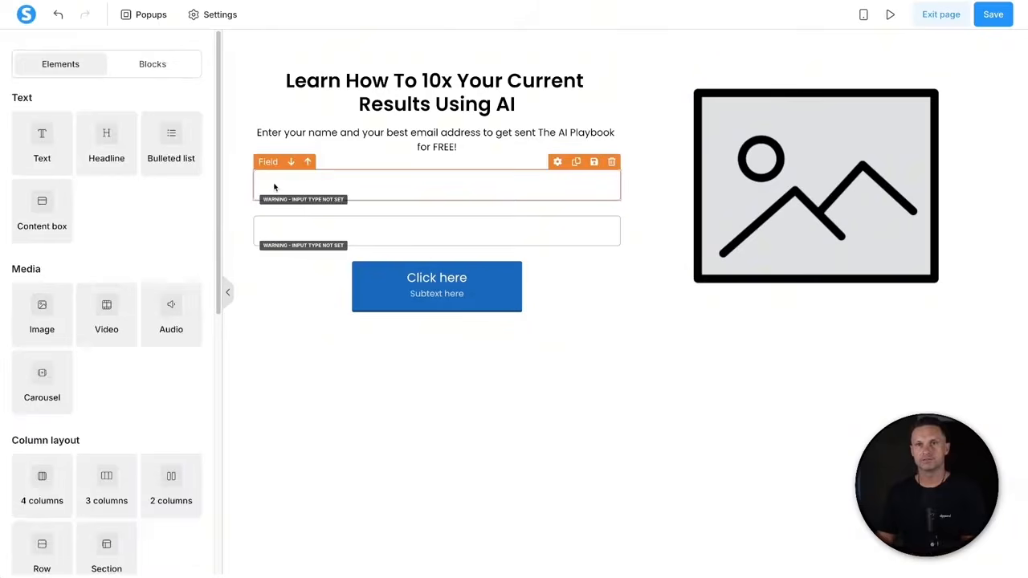
left_click(273, 186)
left_click(113, 152)
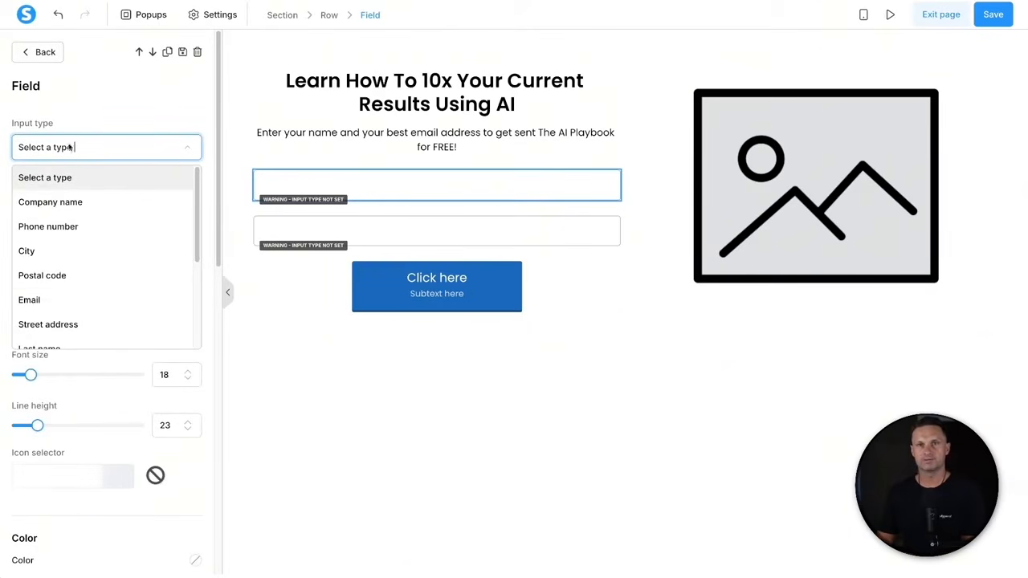
scroll(60, 300, "down", 1)
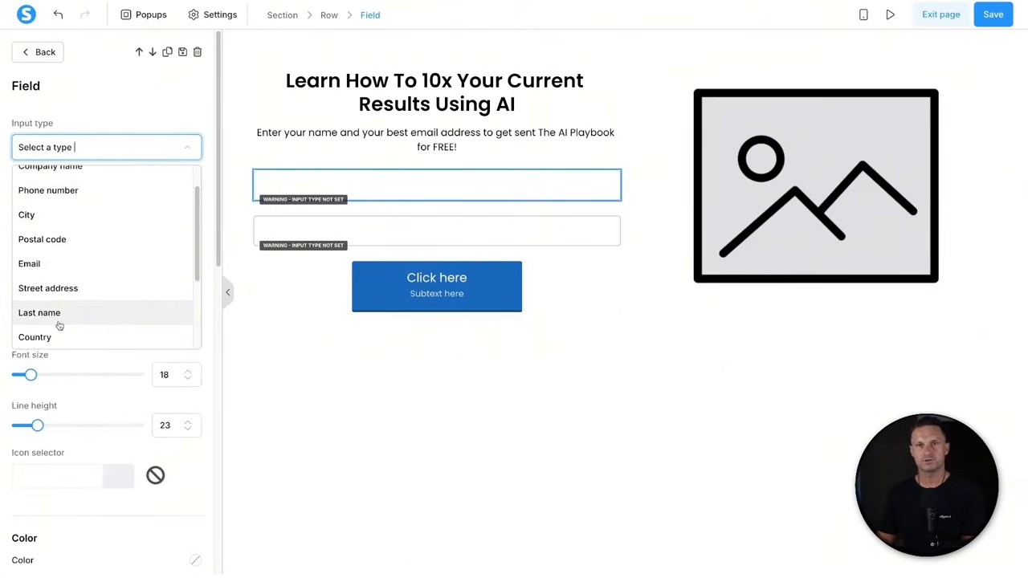
scroll(58, 325, "down", 1)
left_click(58, 327)
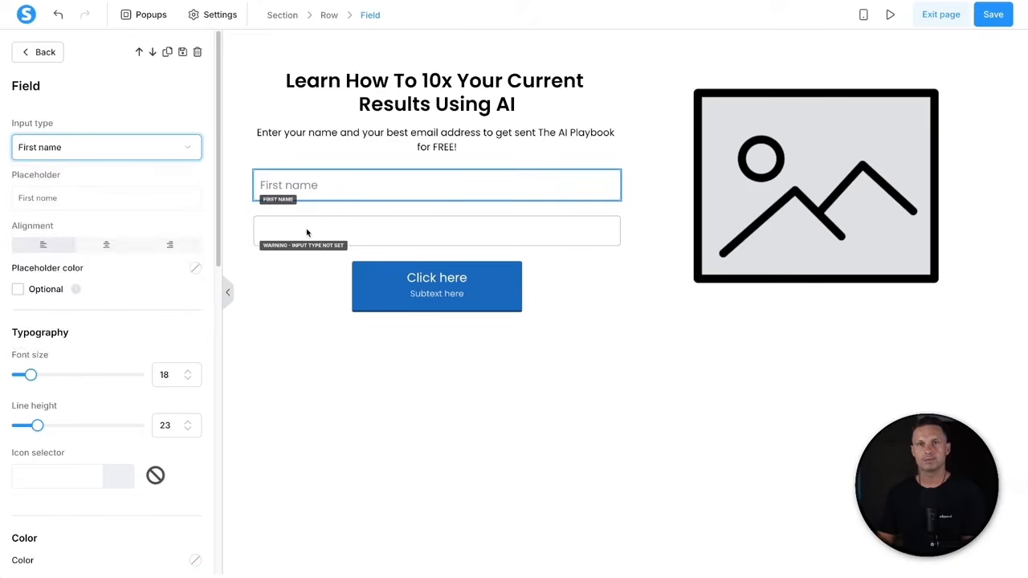
- Make the second field an Email input with the placeholder 'Your Email Address'
left_click(306, 232)
left_click(91, 152)
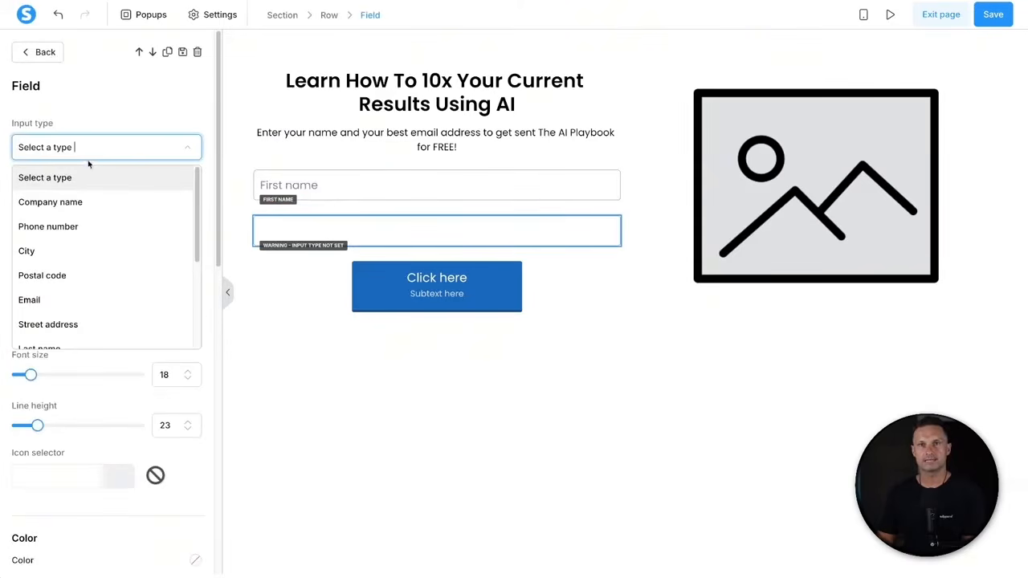
left_click(77, 297)
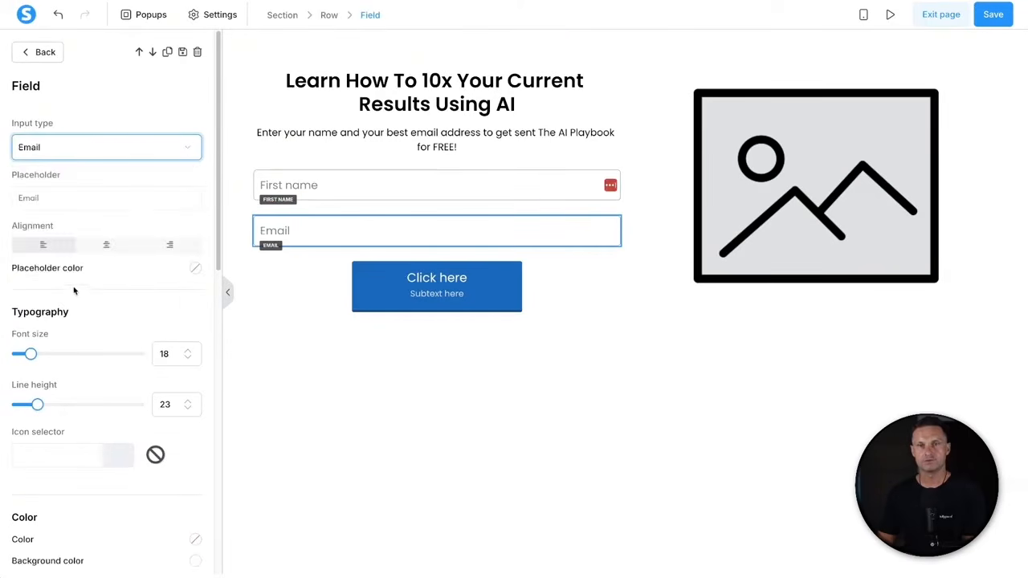
left_click(78, 192)
type("Address")
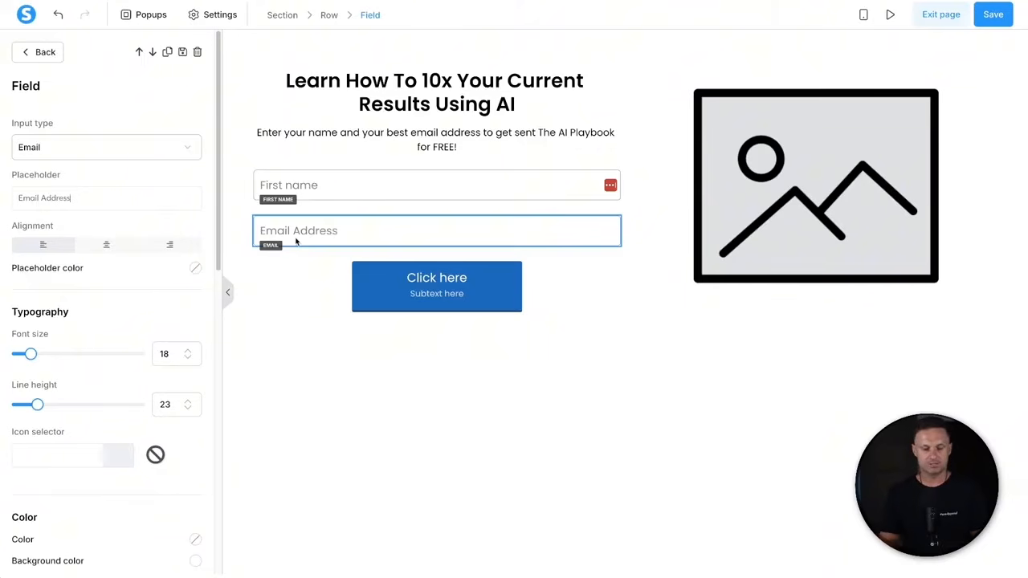
key("Home")
type("Your")
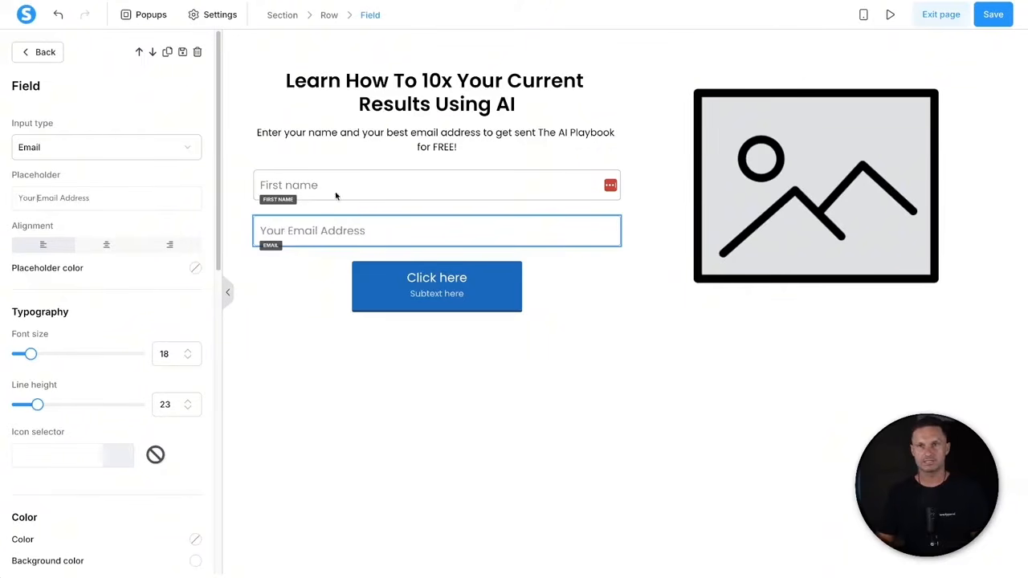
- Change the first field's placeholder to 'First Name'
left_click(305, 191)
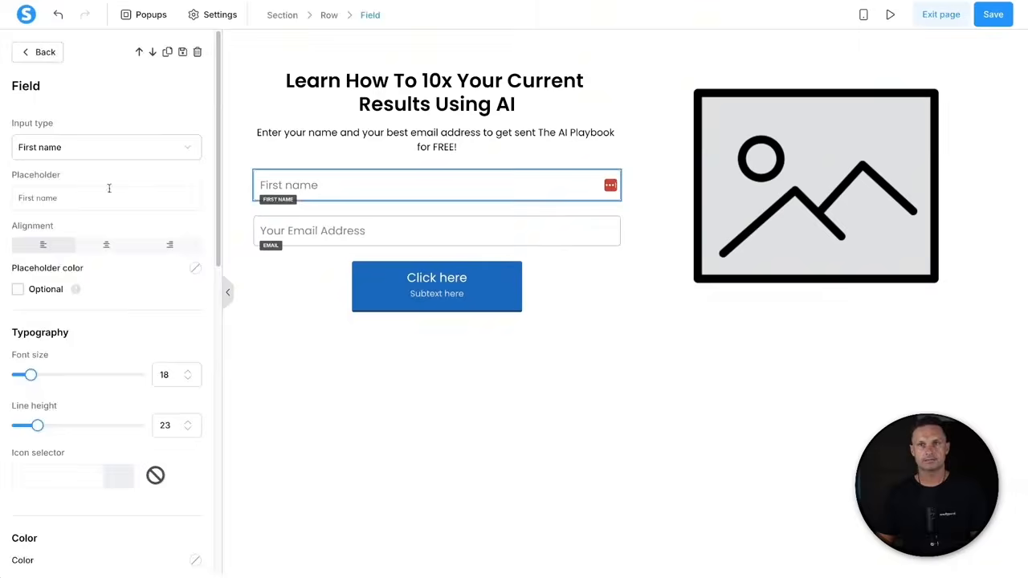
type("N")
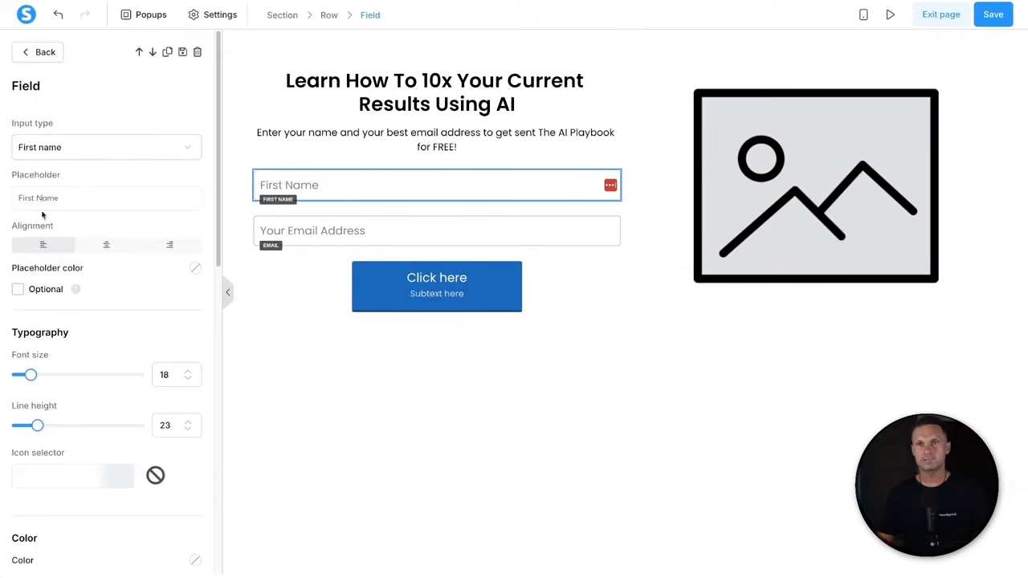
left_click(338, 283)
left_click(393, 283)
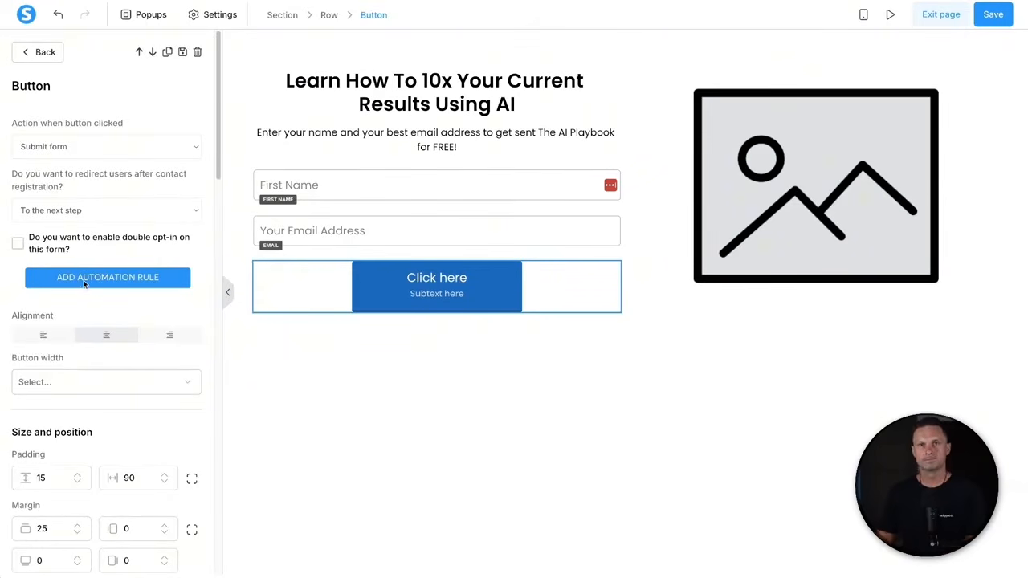
- Remove the button's subtext and change its label to 'Yes! Send it to me'
scroll(83, 241, "down", 5)
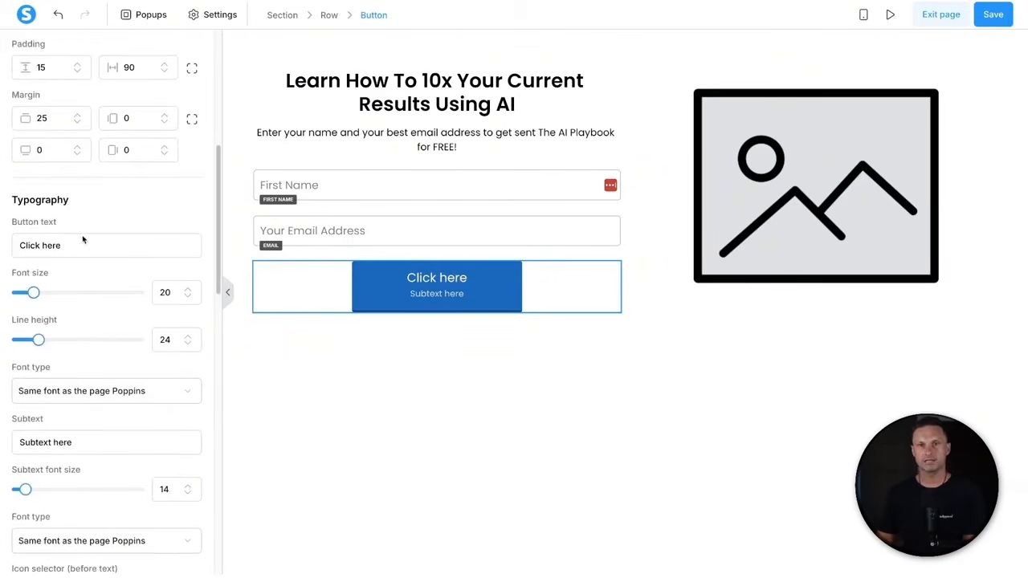
left_click_drag(9, 413, 64, 415)
triple_click(66, 434)
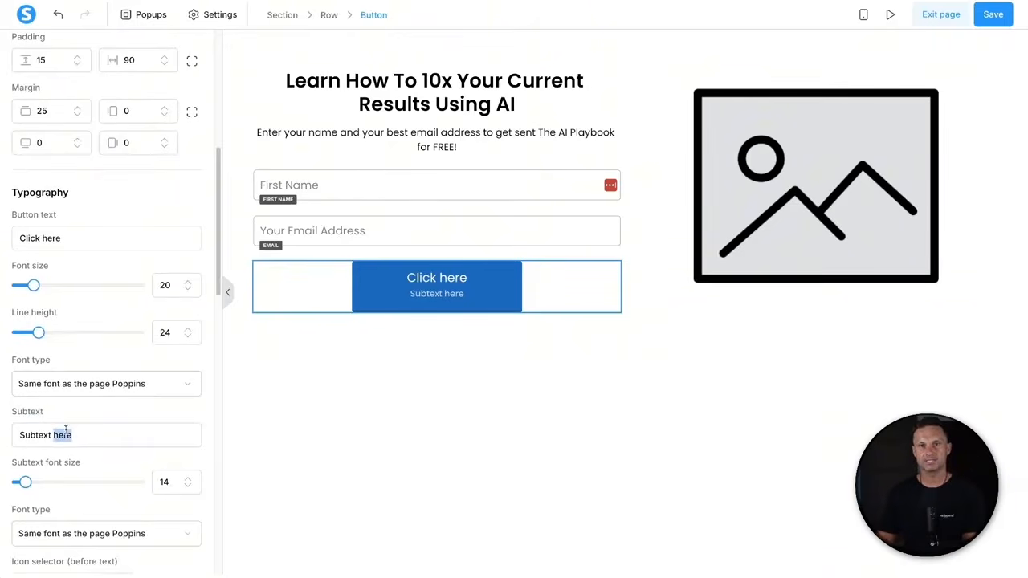
key("BackSpace")
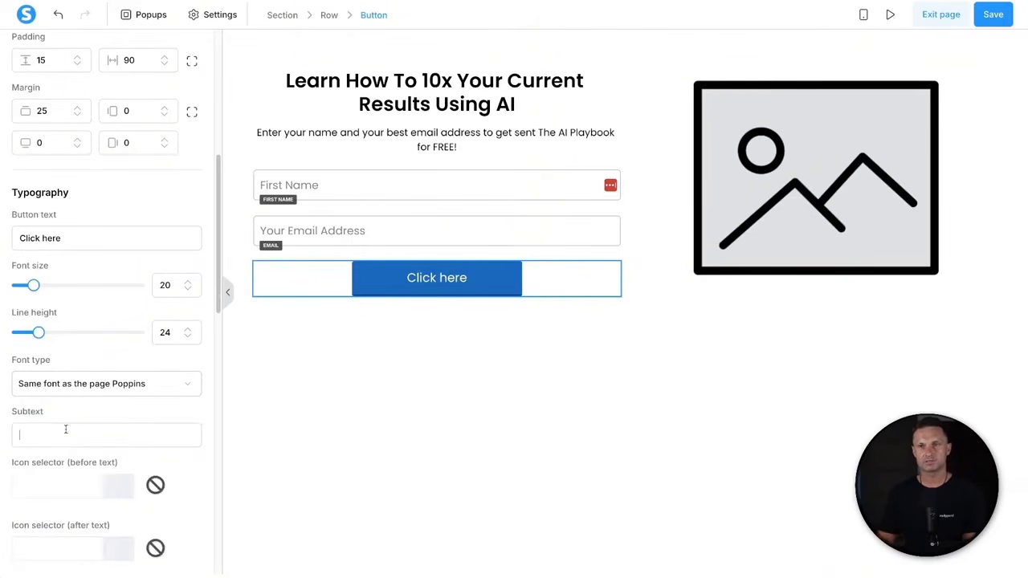
triple_click(45, 238)
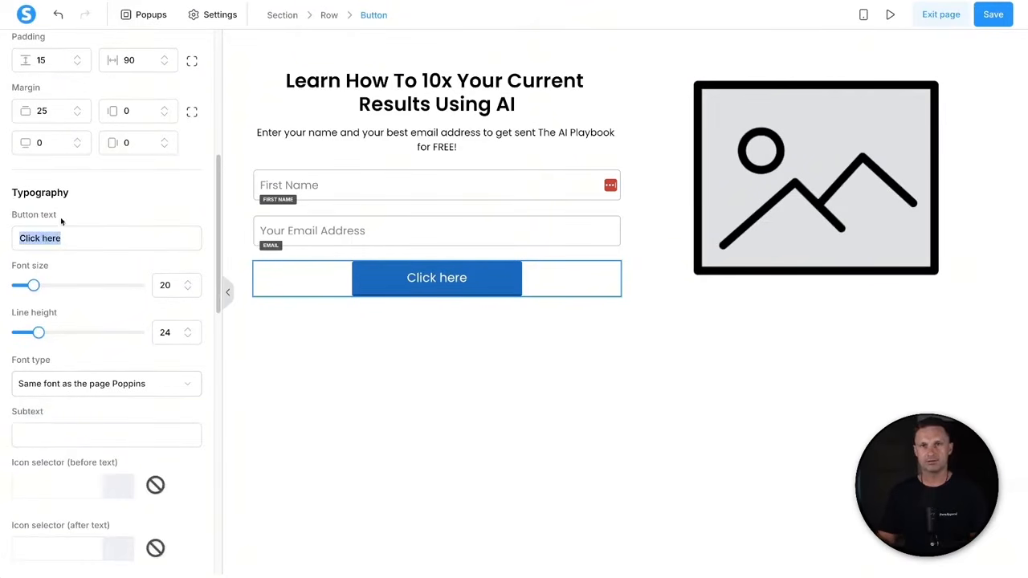
type("Yes! Sne")
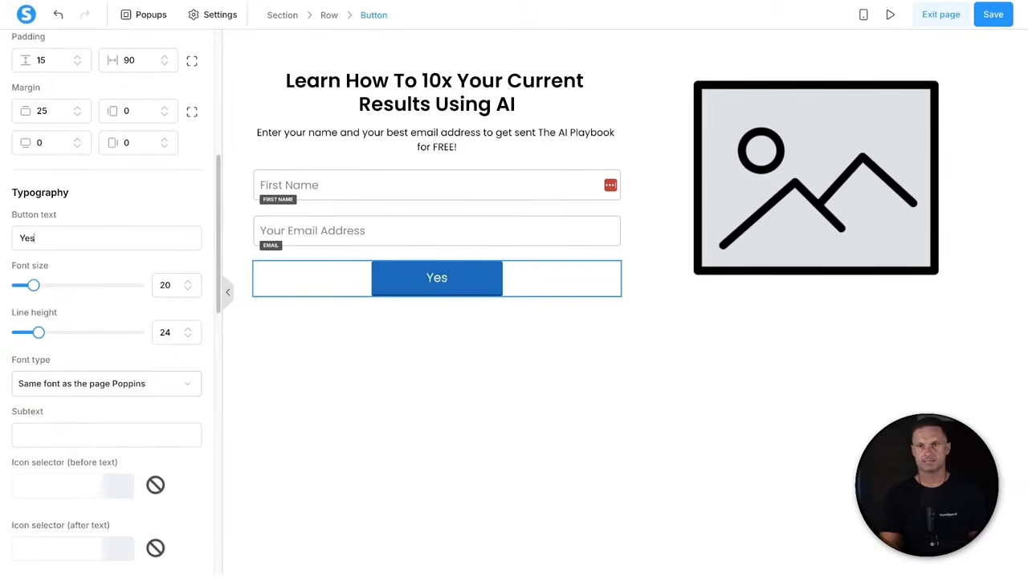
key("BackSpace")
key("BackSpace")
type("end it to me")
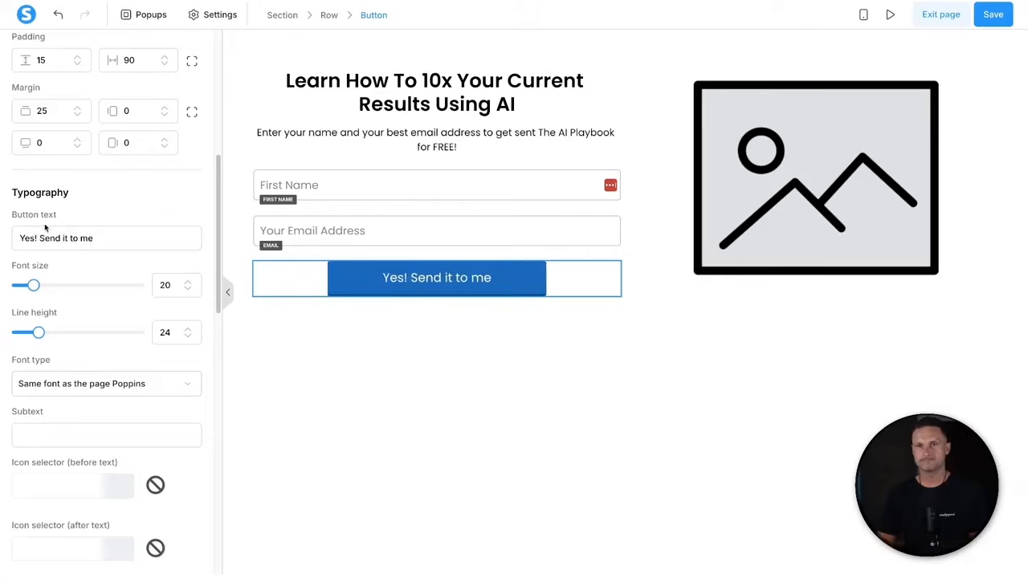
- Set the button width to Fill width
scroll(92, 257, "up", 5)
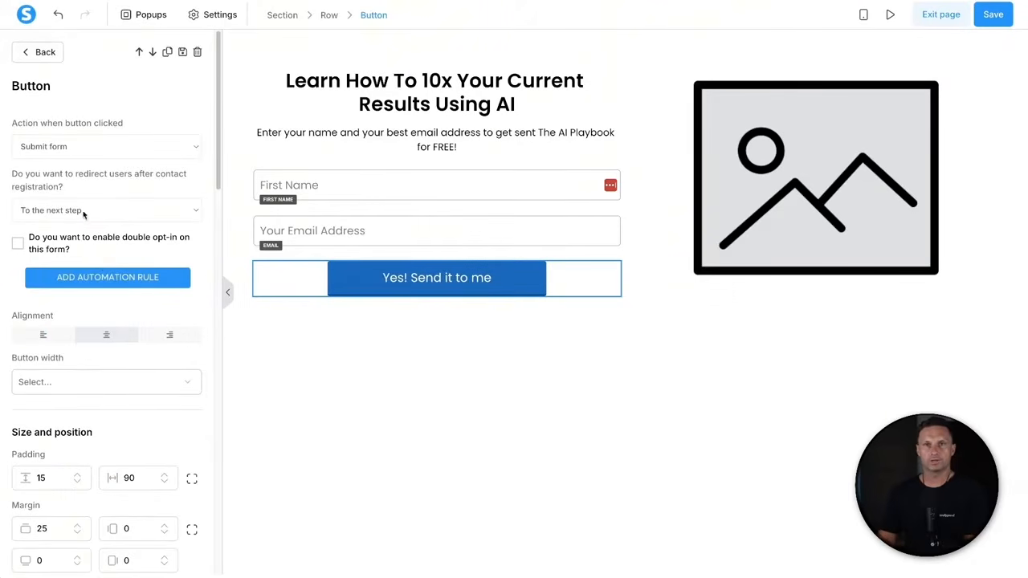
scroll(112, 372, "down", 1)
left_click_drag(7, 355, 93, 353)
left_click(93, 352)
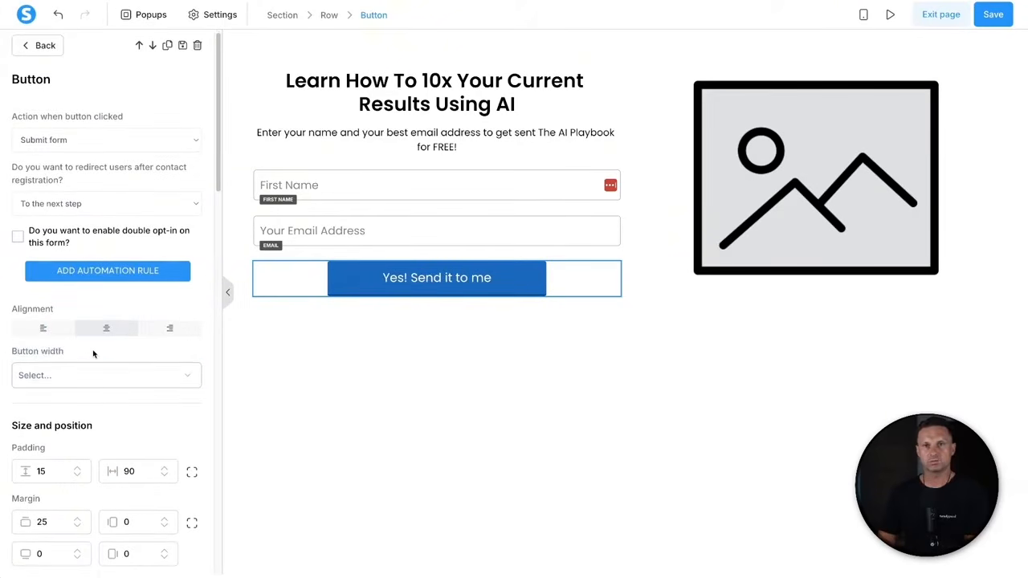
left_click(79, 369)
left_click(56, 429)
left_click(250, 380)
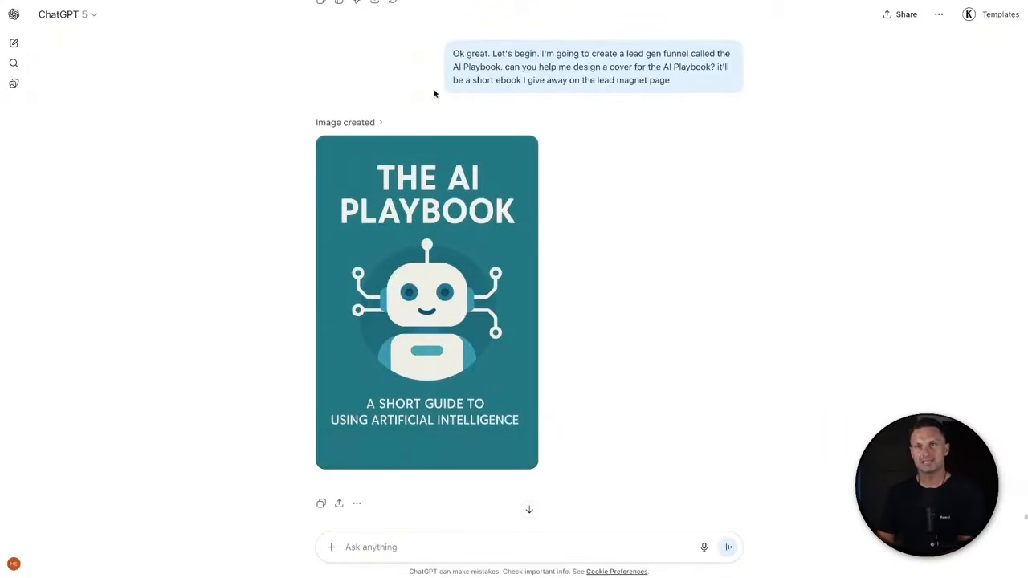
- Review the AI Playbook cover request and its generated cover image in ChatGPT
left_click_drag(460, 54, 696, 78)
left_click_drag(551, 81, 711, 67)
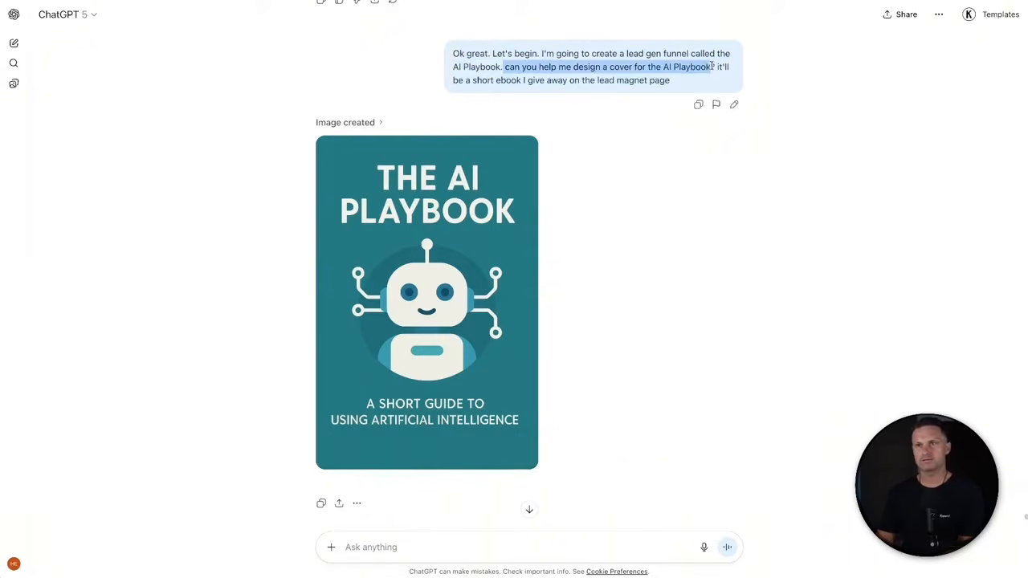
left_click(581, 335)
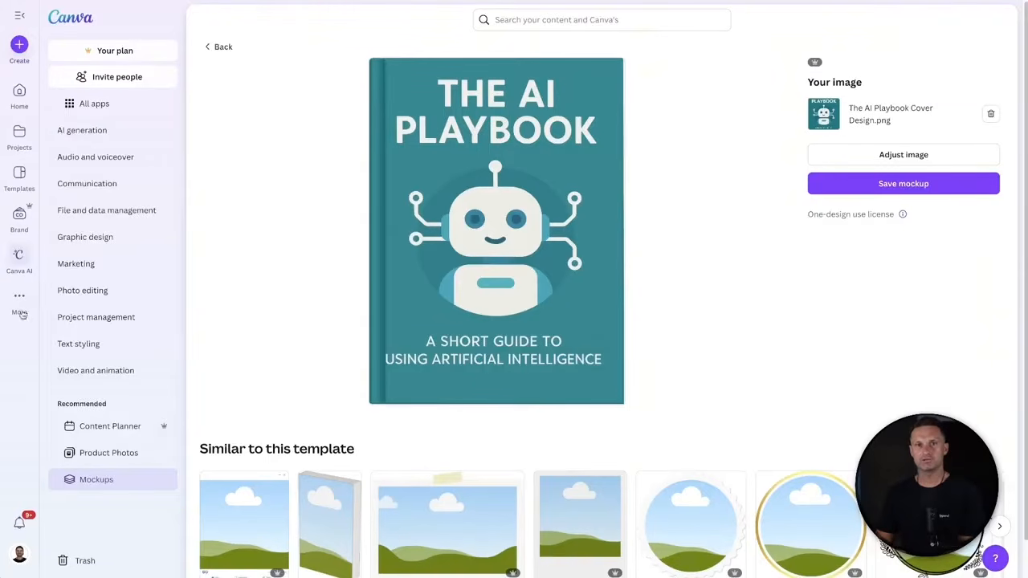
mouse_move(19, 297)
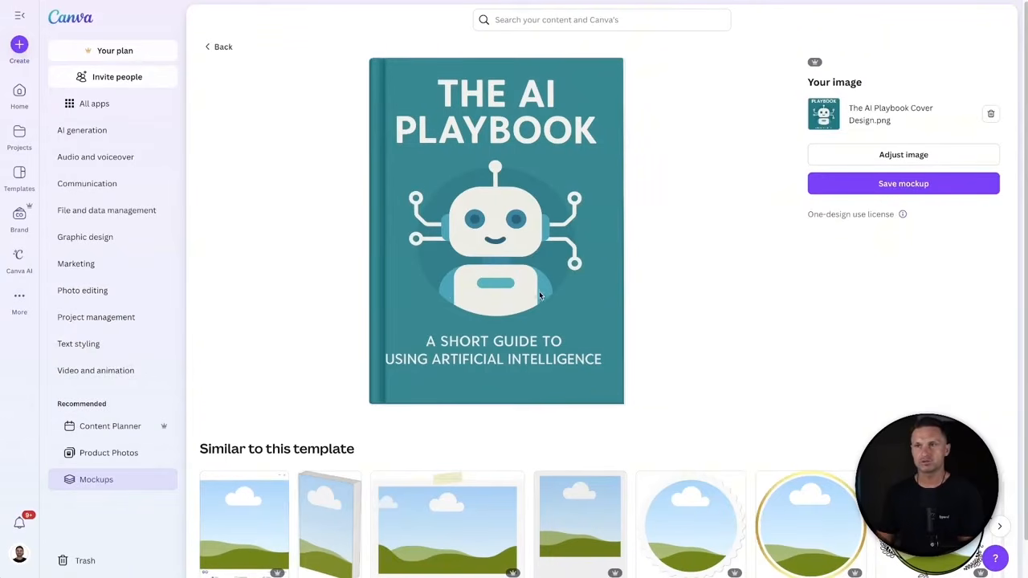
- Save the AI Playbook cover as a book mockup image in Canva and dismiss the save window
left_click(905, 183)
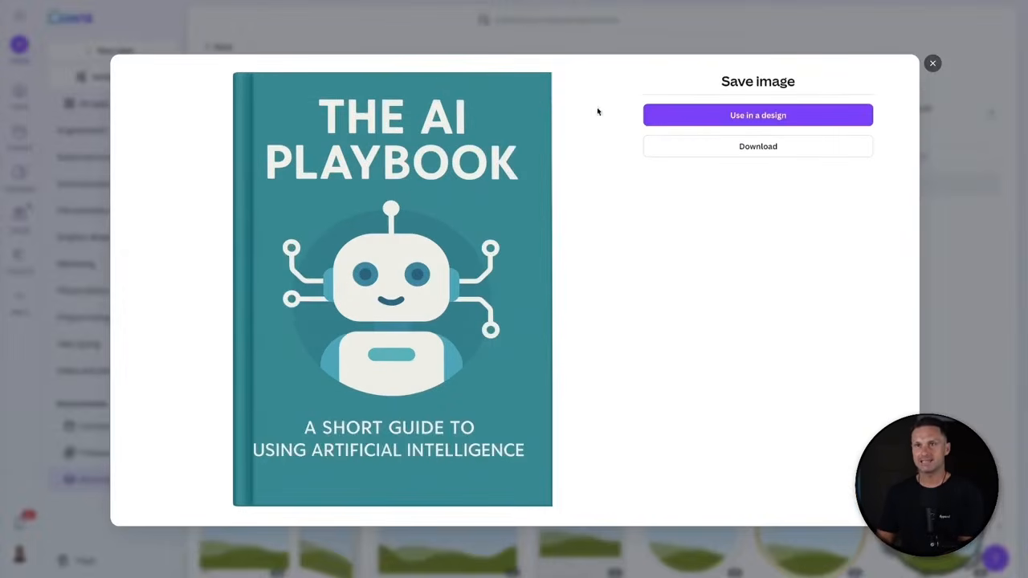
left_click(933, 65)
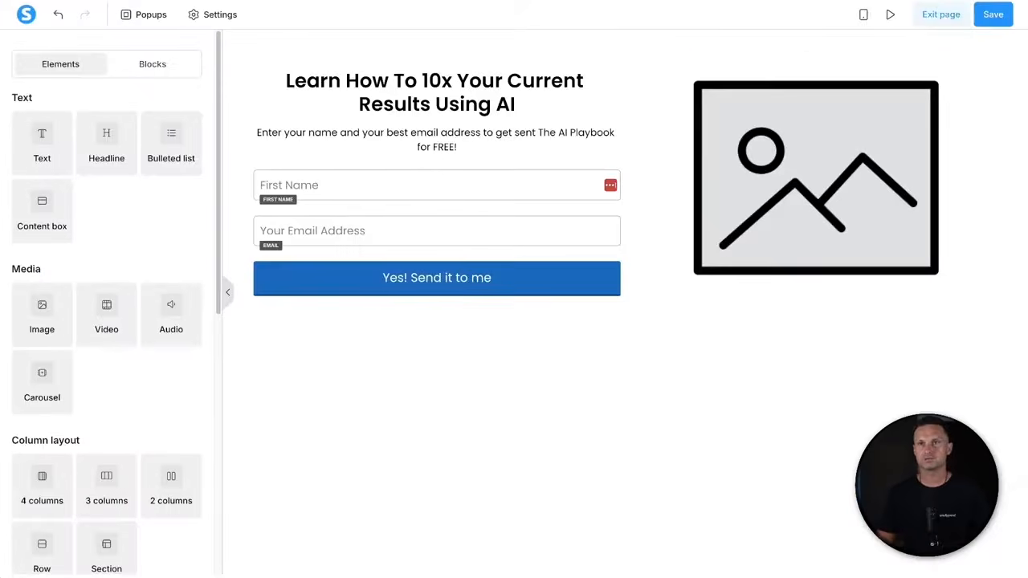
- Replace the placeholder beside the form with the uploaded AI Playbook cover and set its size to 300
left_click(822, 208)
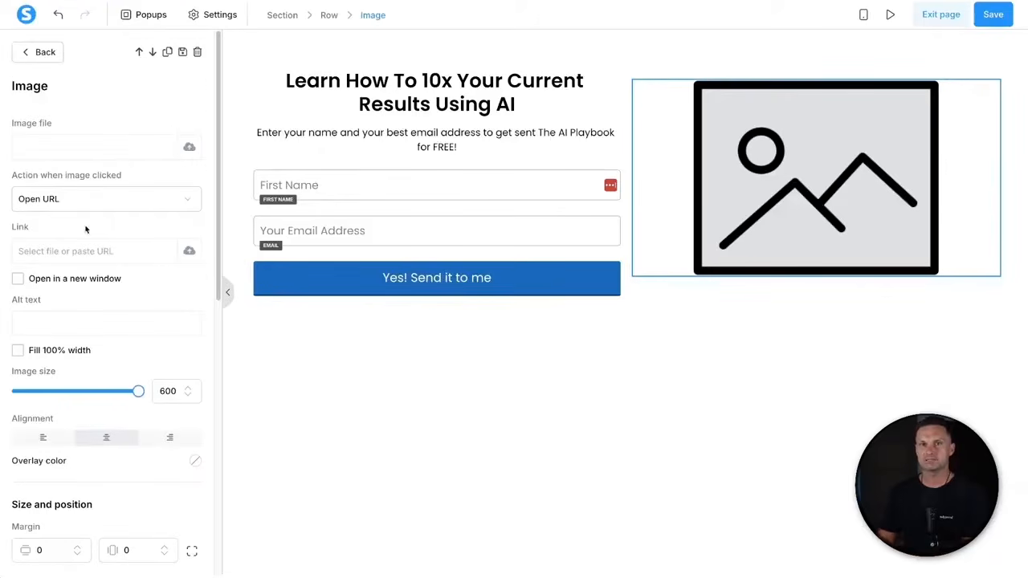
left_click(189, 147)
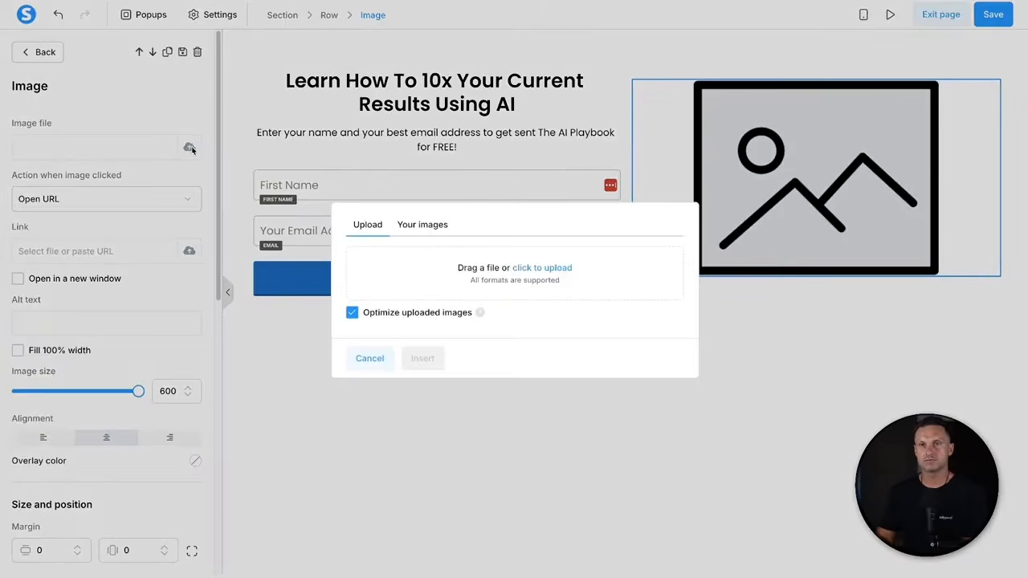
left_click(404, 225)
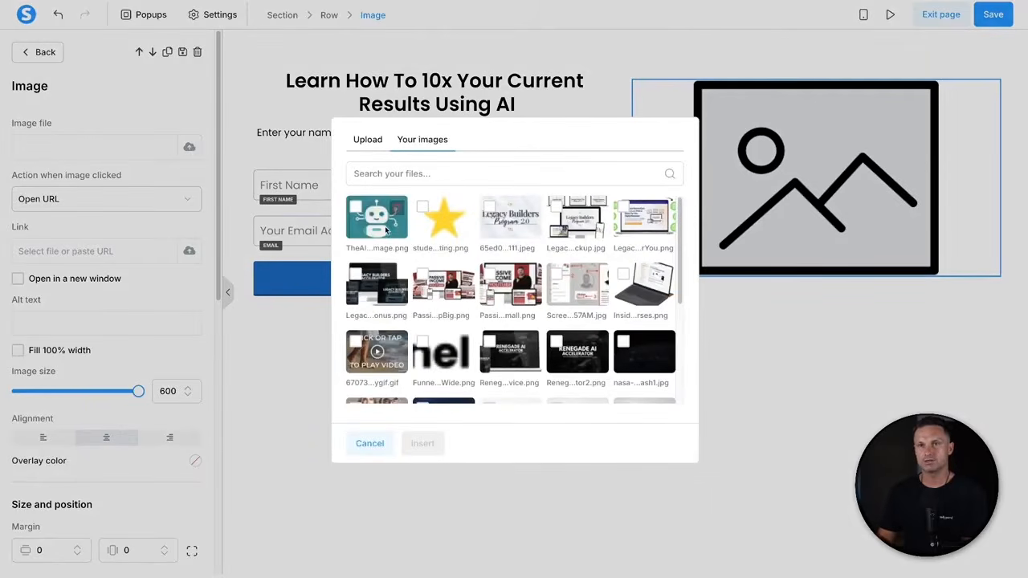
left_click(357, 210)
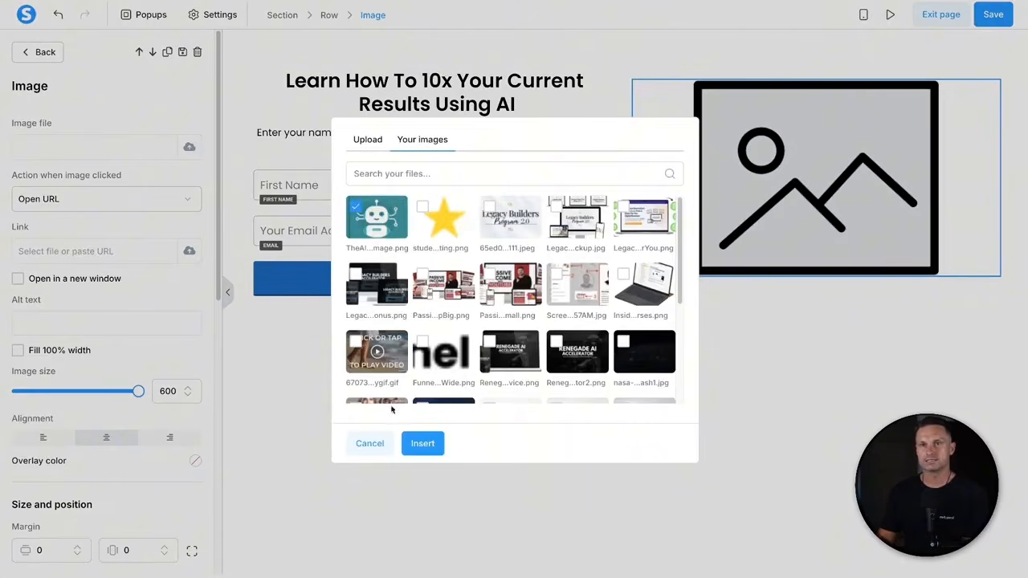
left_click(422, 443)
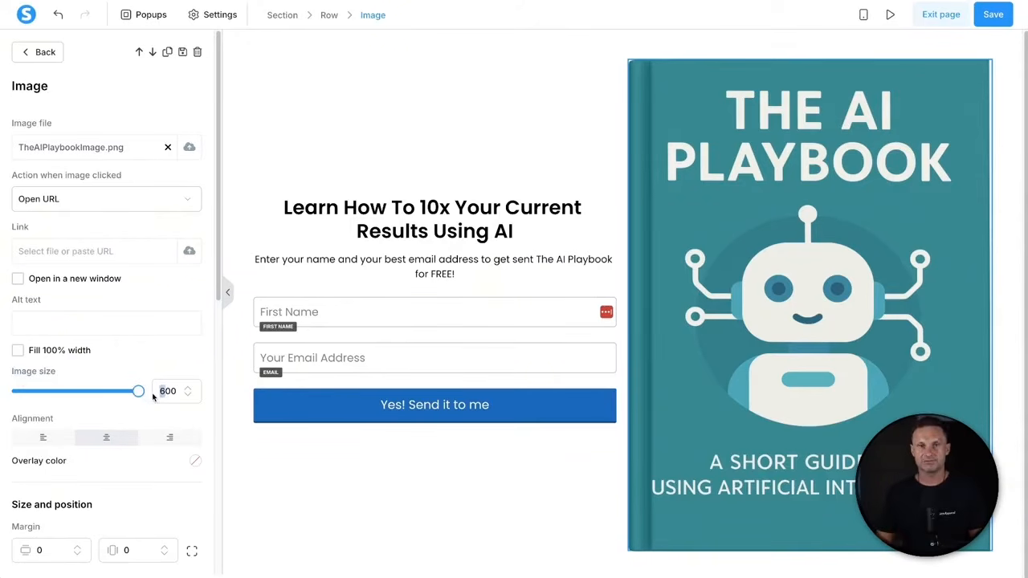
type("3")
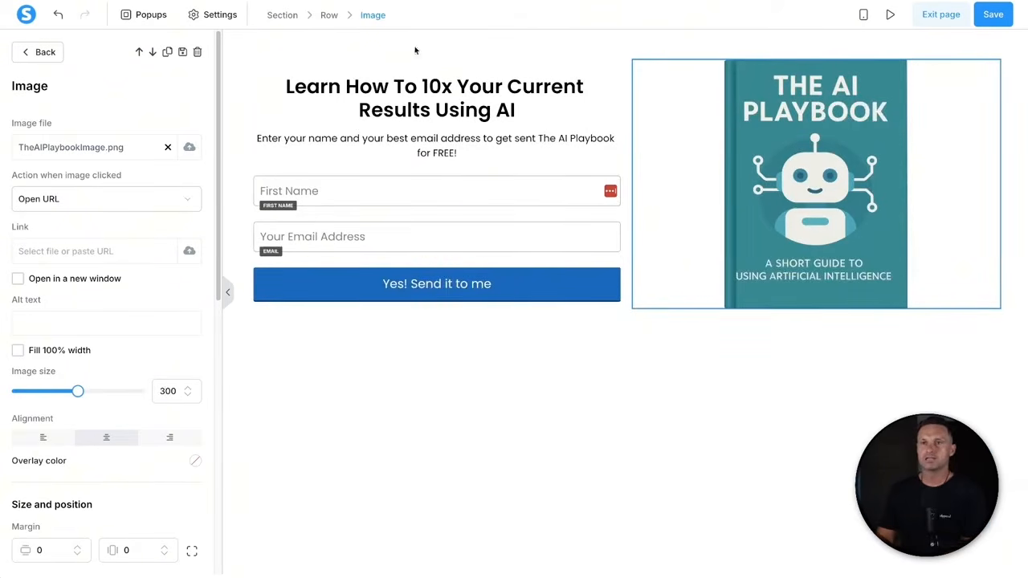
left_click(543, 46)
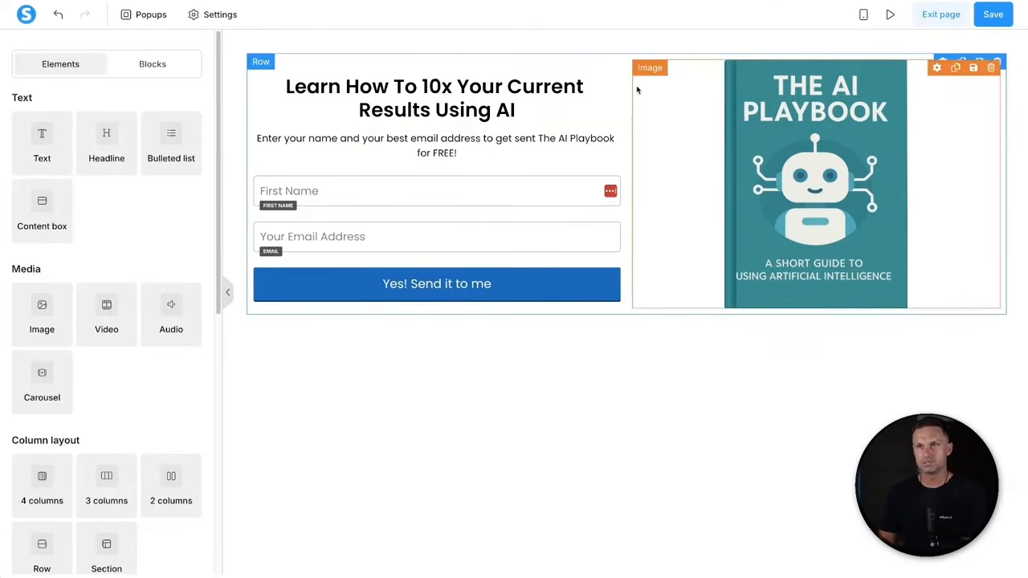
- Widen the form column and set the section content width to Medium
left_click_drag(653, 90, 671, 91)
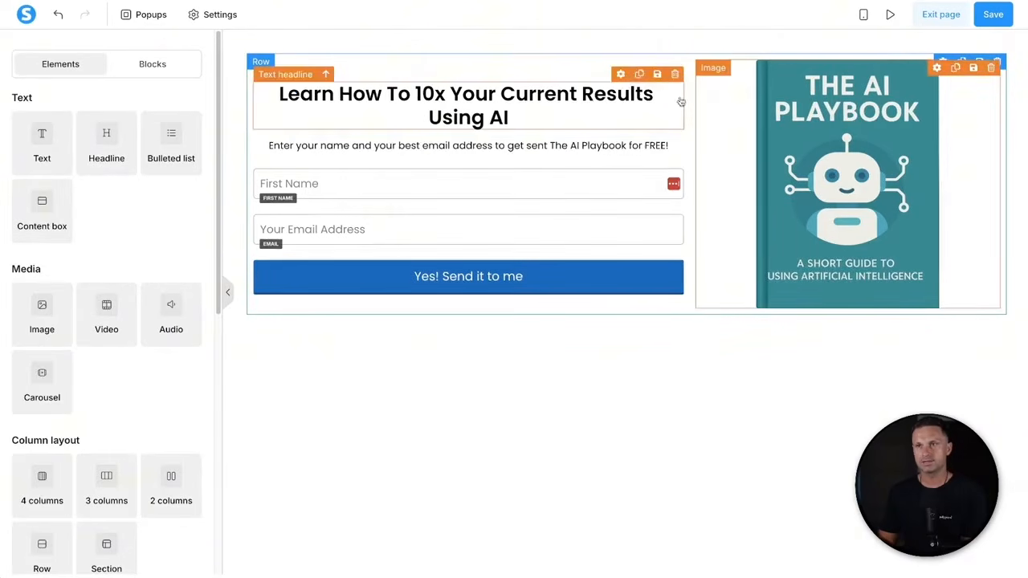
left_click(552, 46)
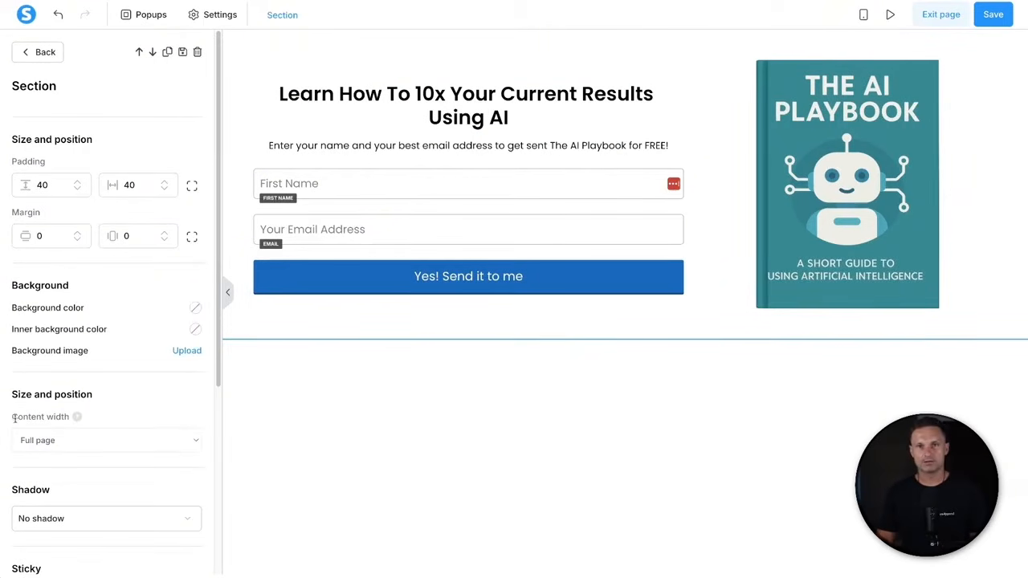
left_click_drag(14, 417, 78, 418)
left_click(91, 445)
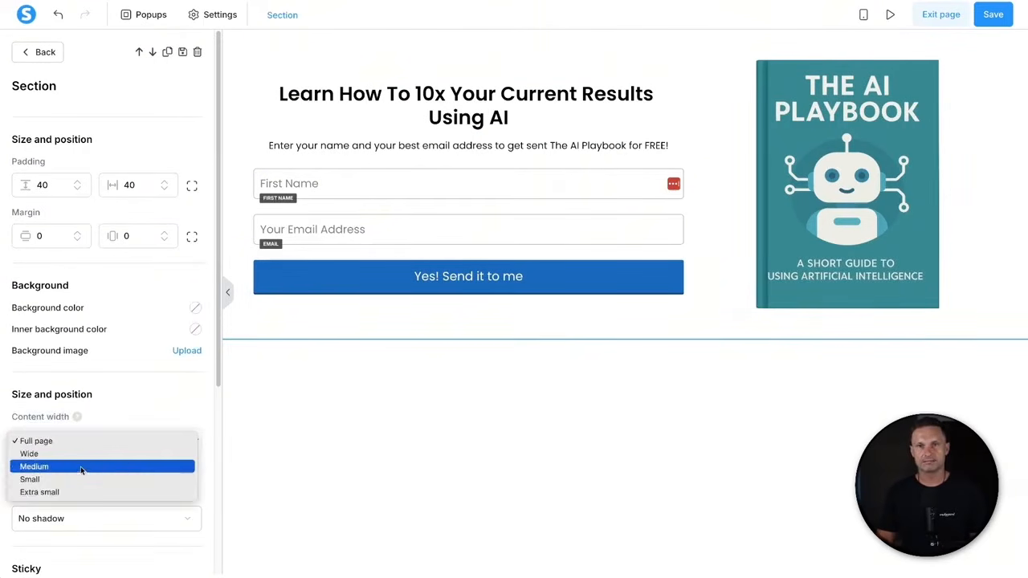
left_click(81, 467)
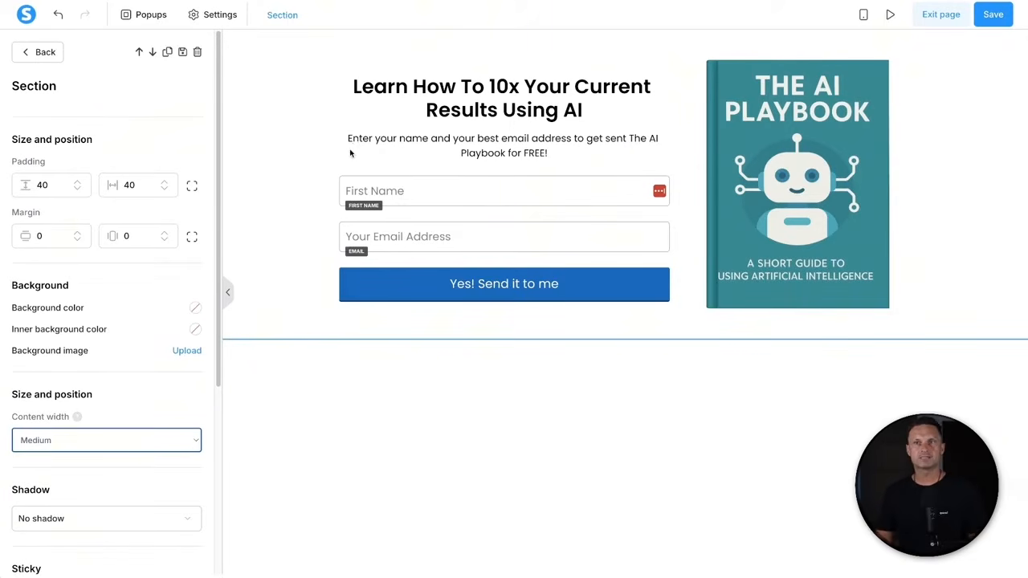
left_click(277, 230)
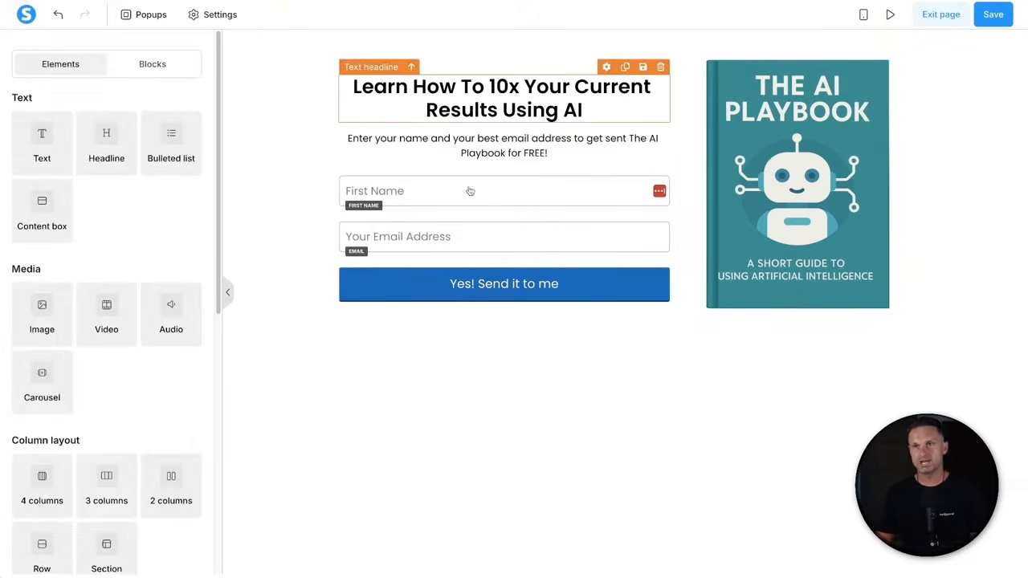
- Set the section padding separately to 140 top and 200 bottom
left_click(261, 137)
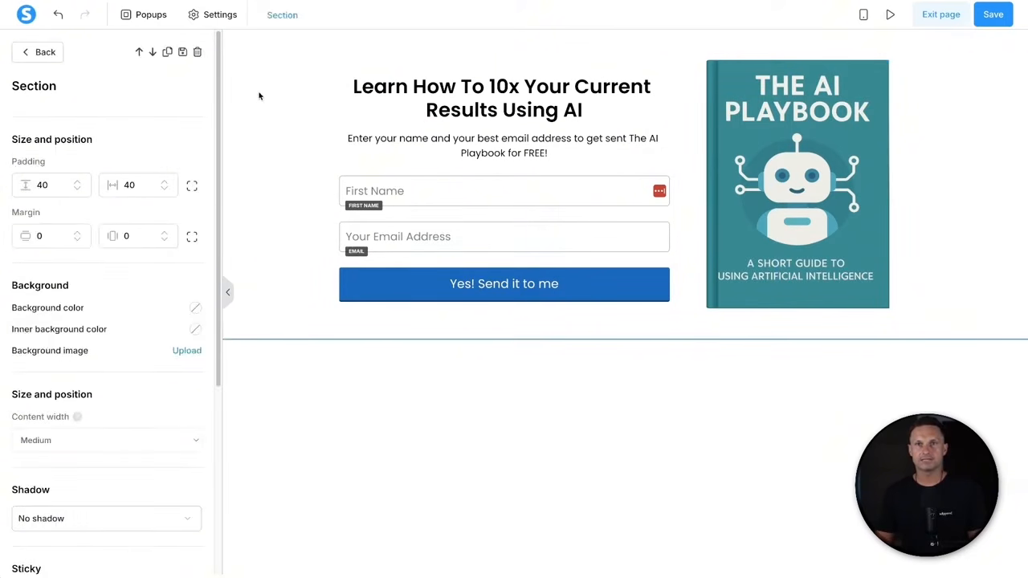
left_click(40, 186)
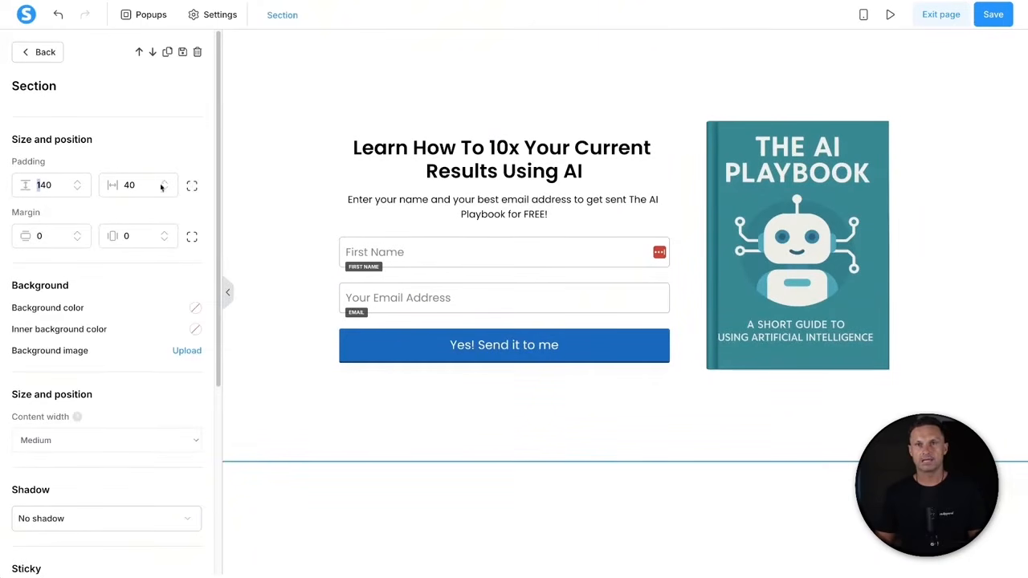
left_click(192, 187)
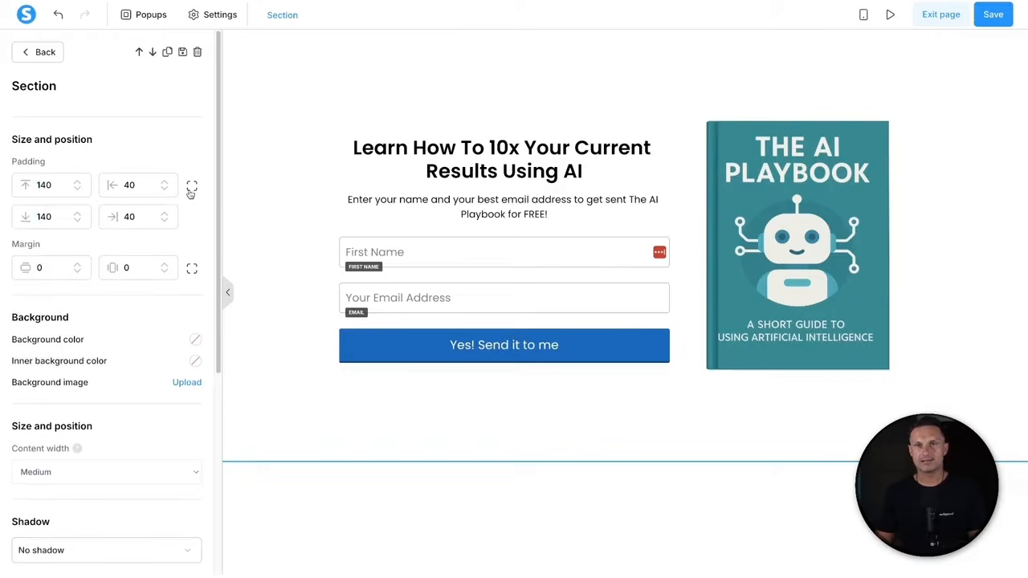
left_click(46, 216)
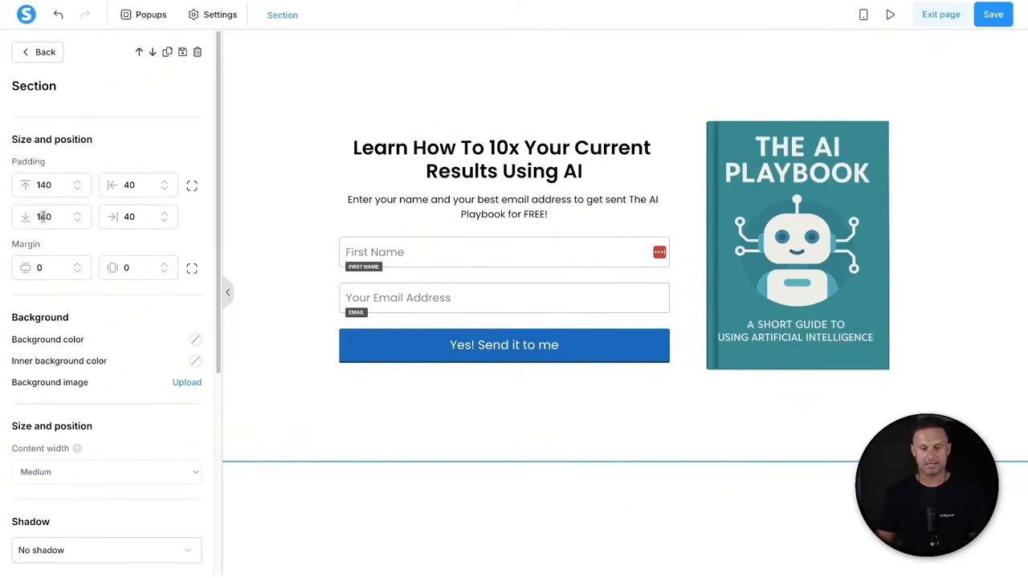
key("BackSpace")
type("8")
double_click(45, 216)
type("200")
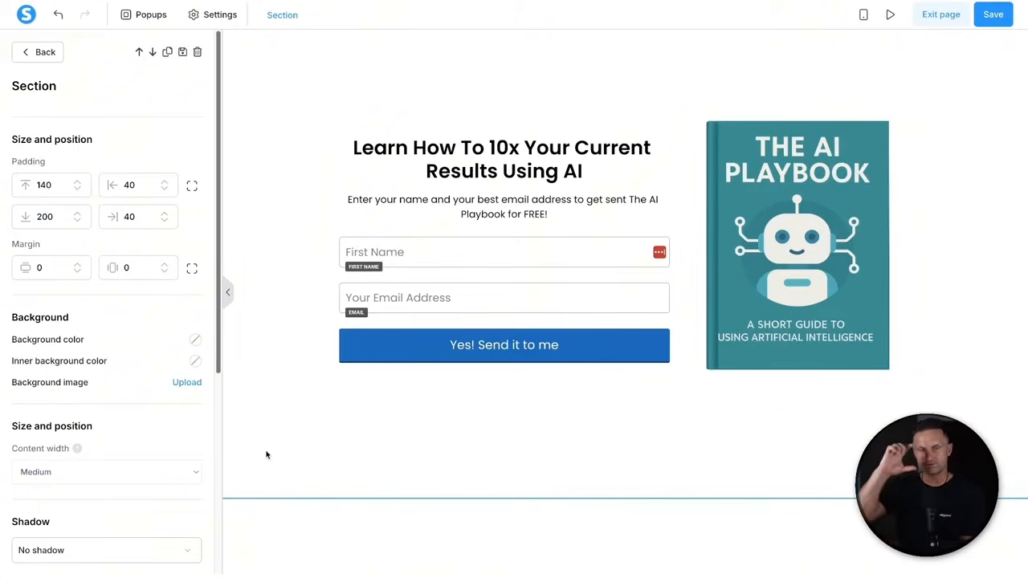
left_click(525, 155)
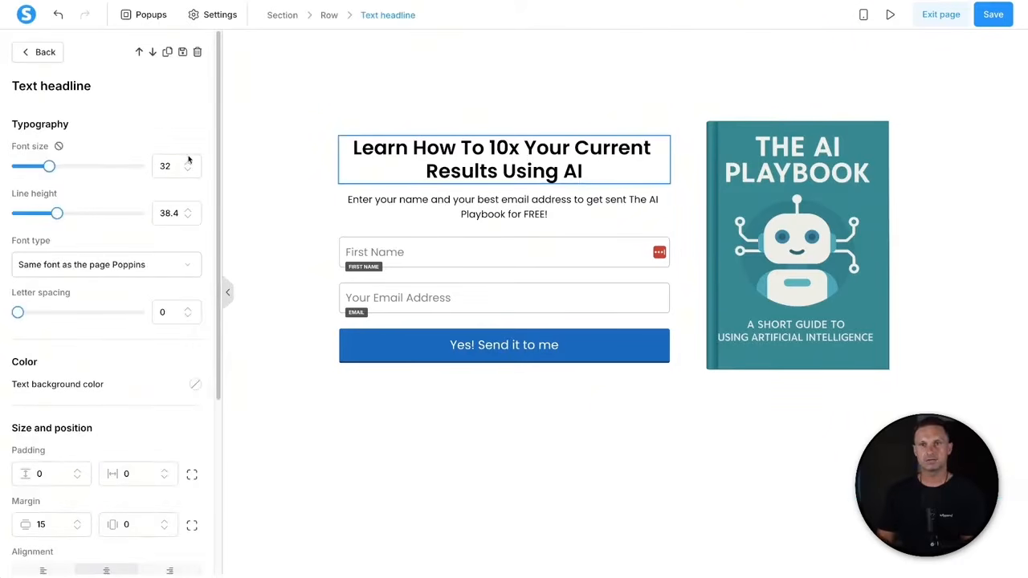
- Enlarge the headline to font size 38 with line height 42.4
left_click(188, 163)
left_click(188, 163)
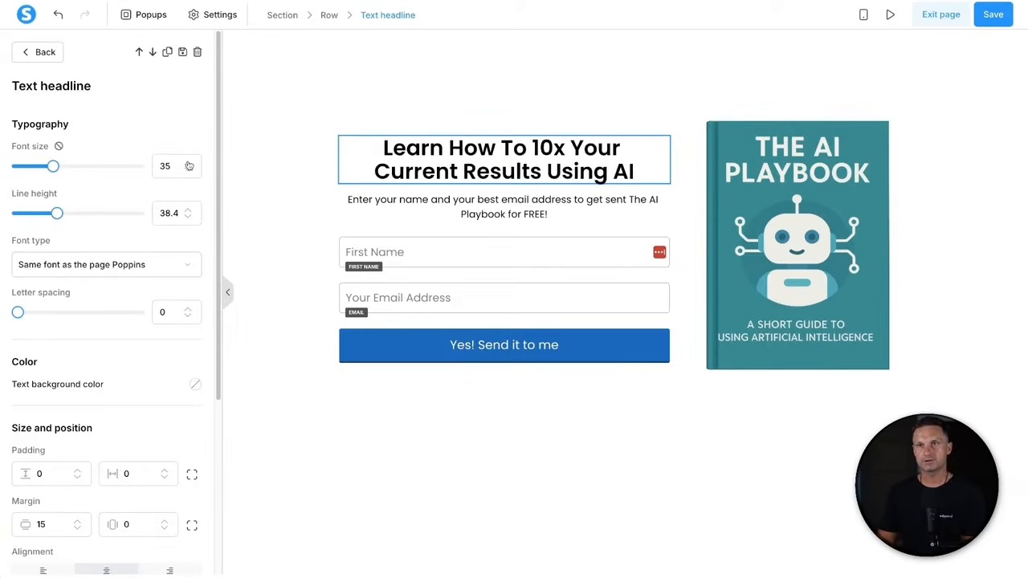
left_click(188, 164)
left_click(188, 163)
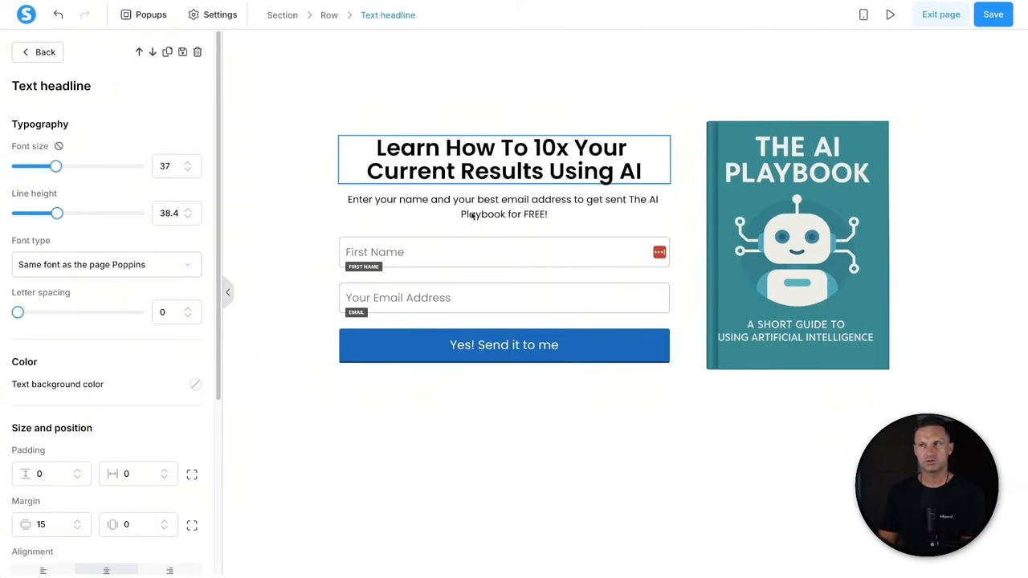
left_click(189, 164)
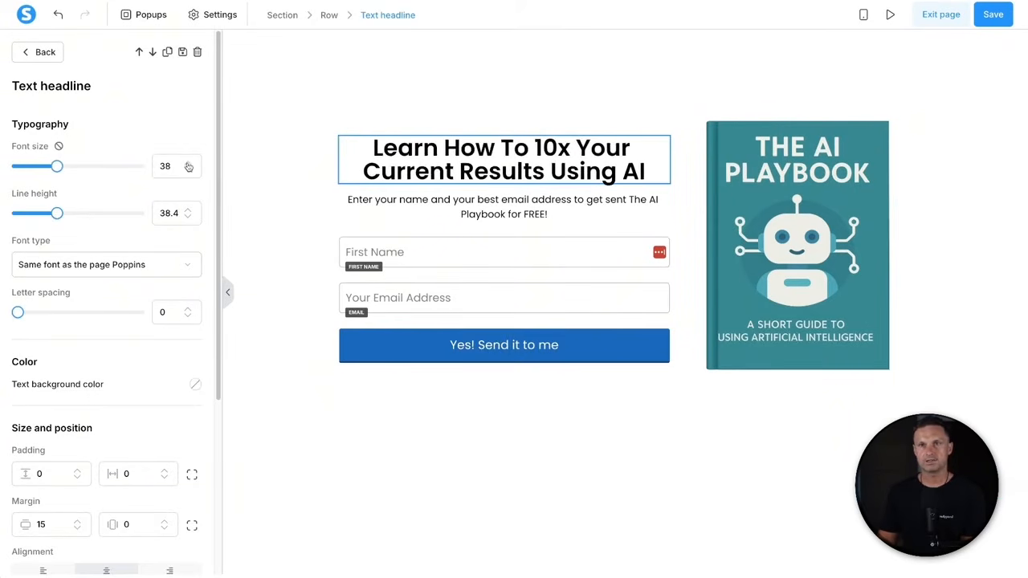
left_click(189, 211)
left_click(190, 211)
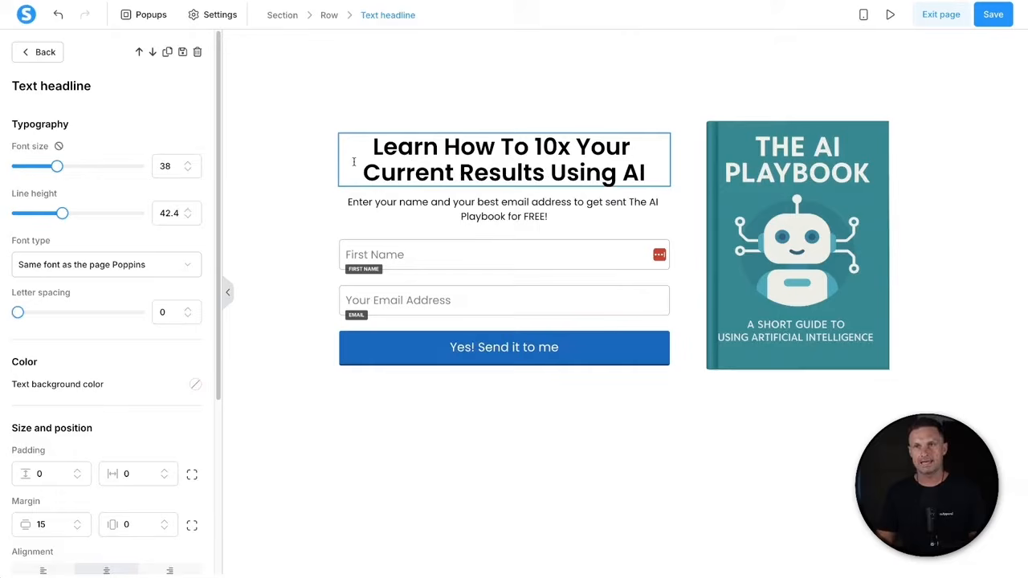
- Set the subtitle paragraph to font size 18 with line height 26
left_click(523, 203)
left_click(452, 205)
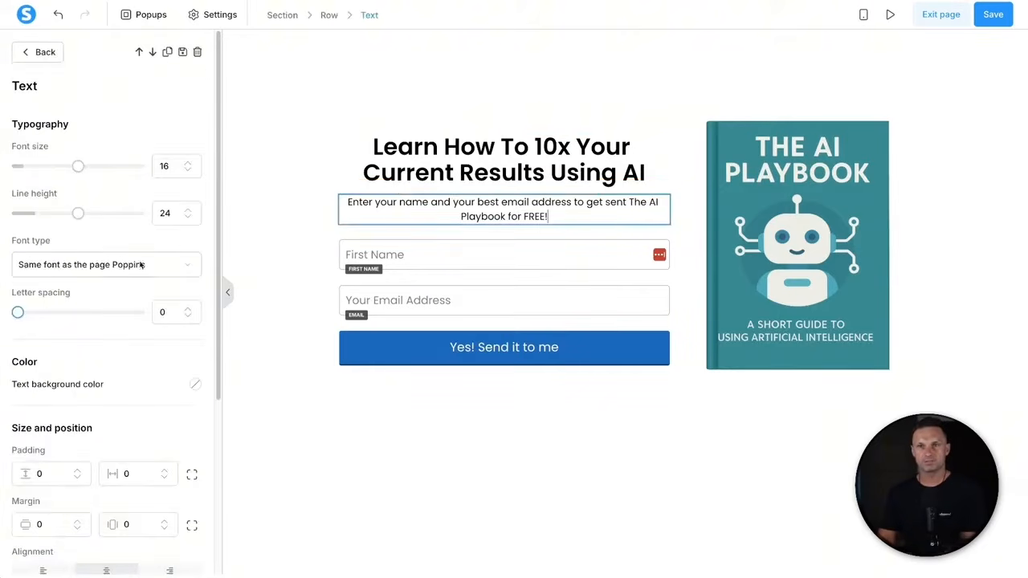
left_click_drag(10, 147, 63, 146)
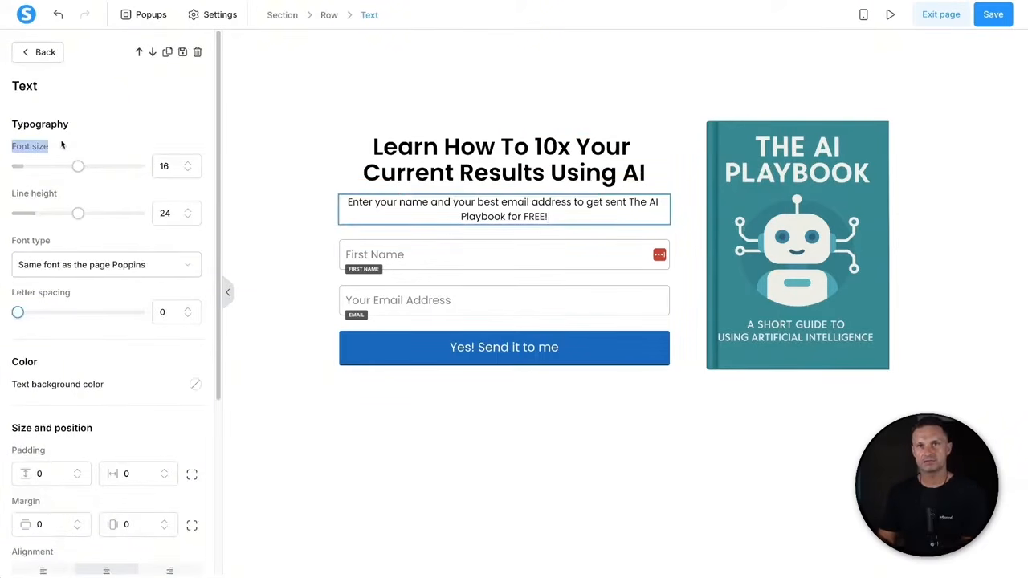
left_click(63, 145)
left_click(188, 166)
left_click(188, 165)
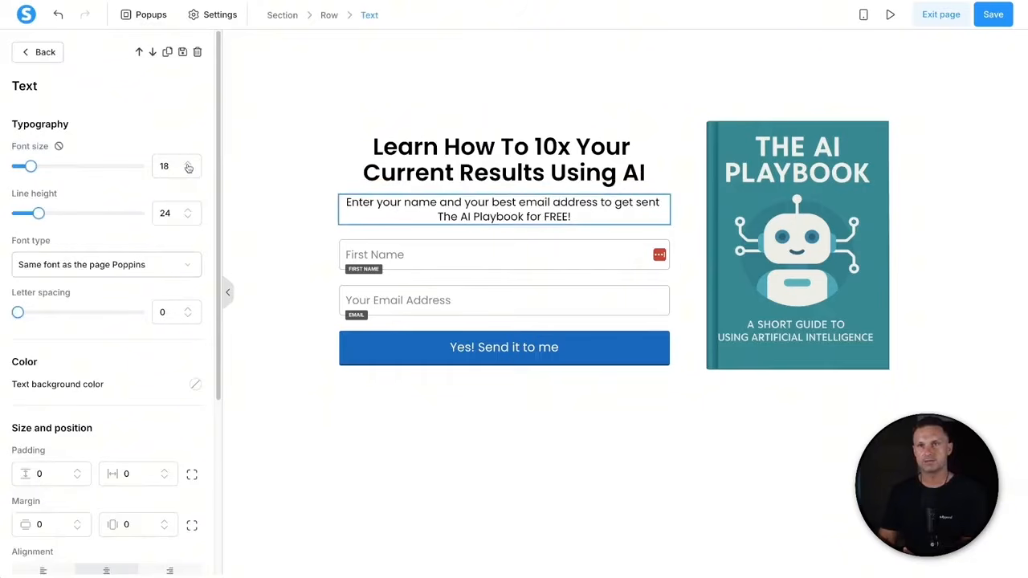
left_click(190, 212)
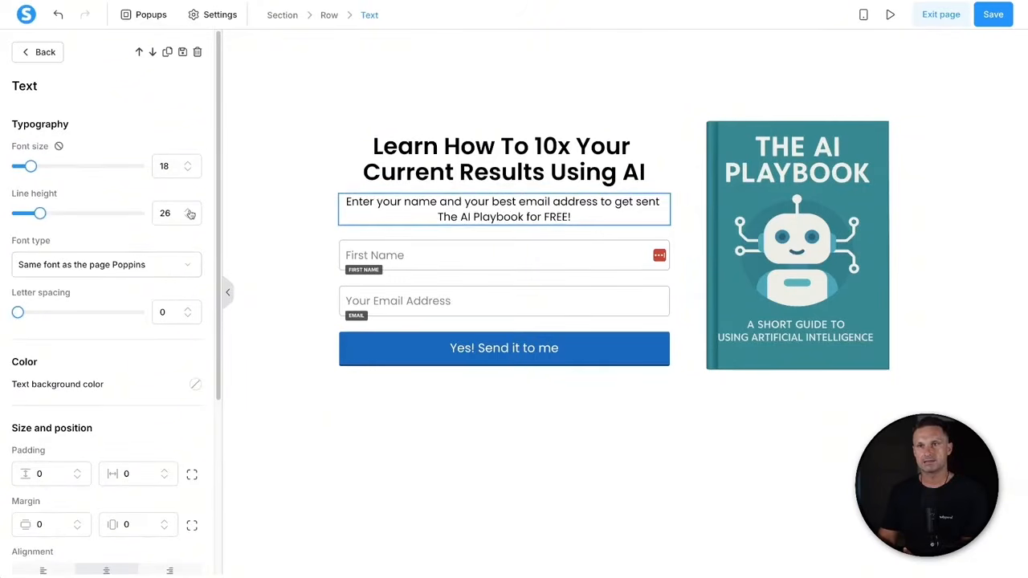
left_click(191, 211)
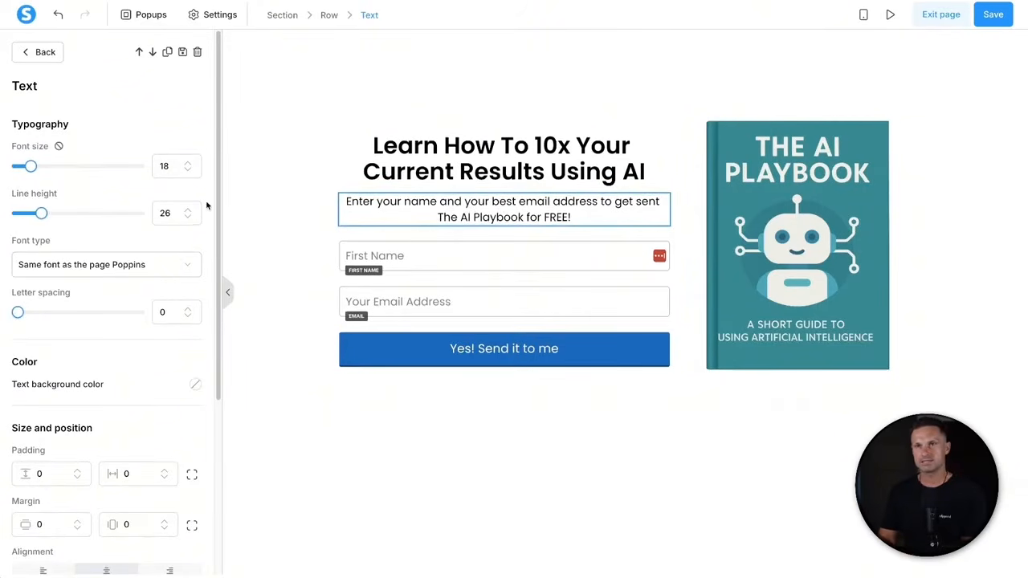
left_click(295, 203)
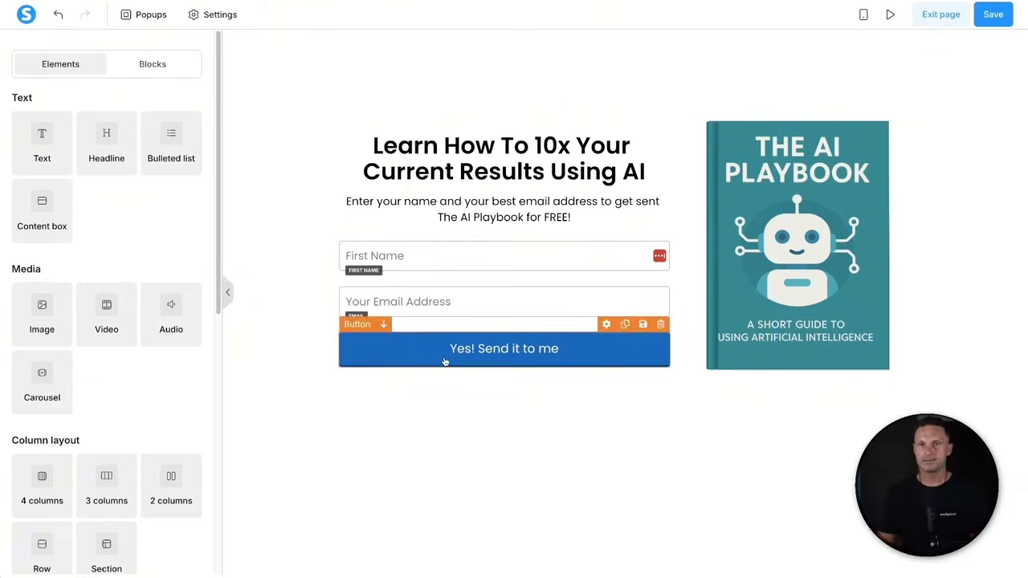
- Give the First Name field font size 16, top margin 15 and side margins 30
left_click(448, 255)
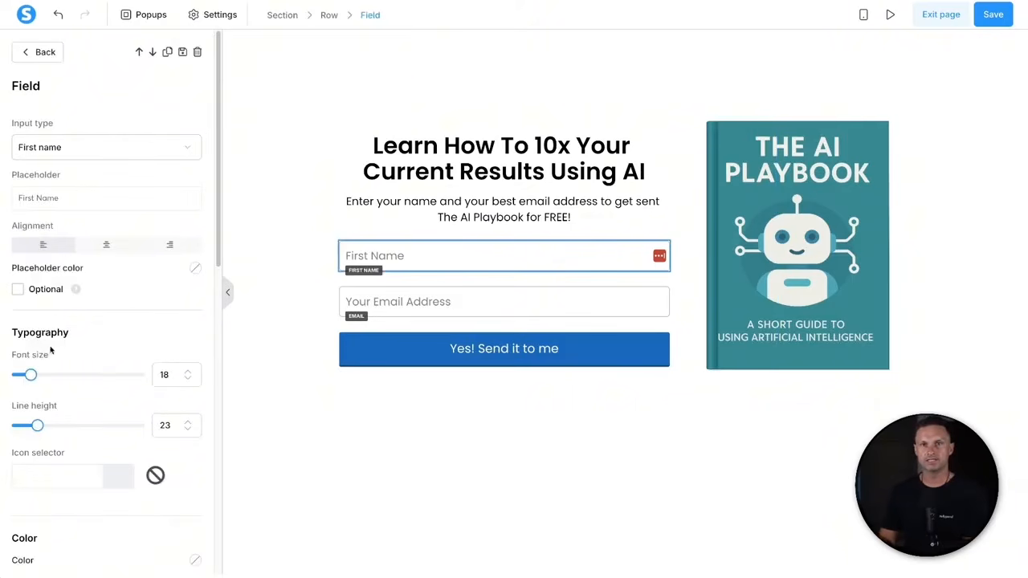
left_click_drag(17, 354, 56, 356)
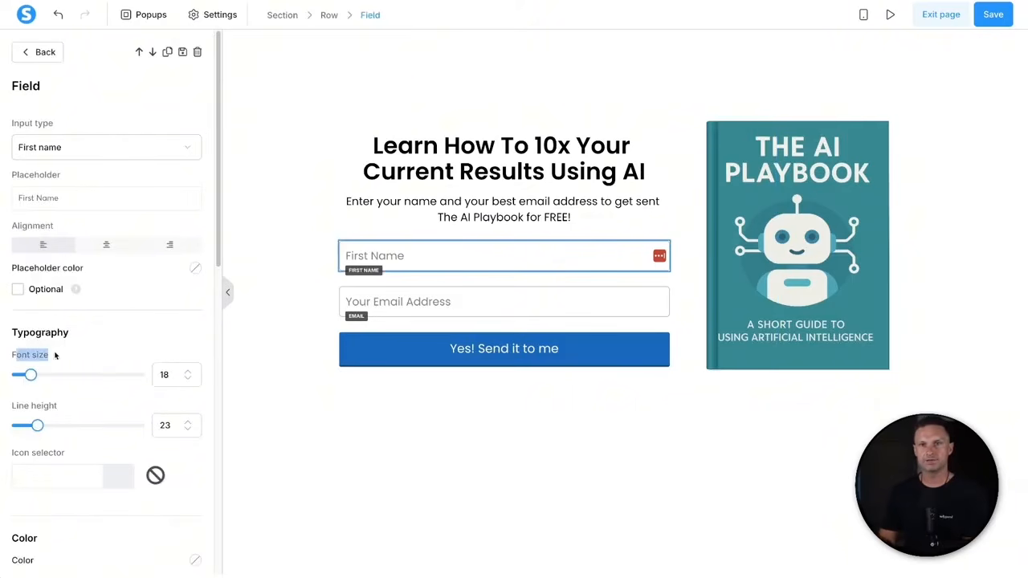
left_click(187, 379)
left_click(187, 378)
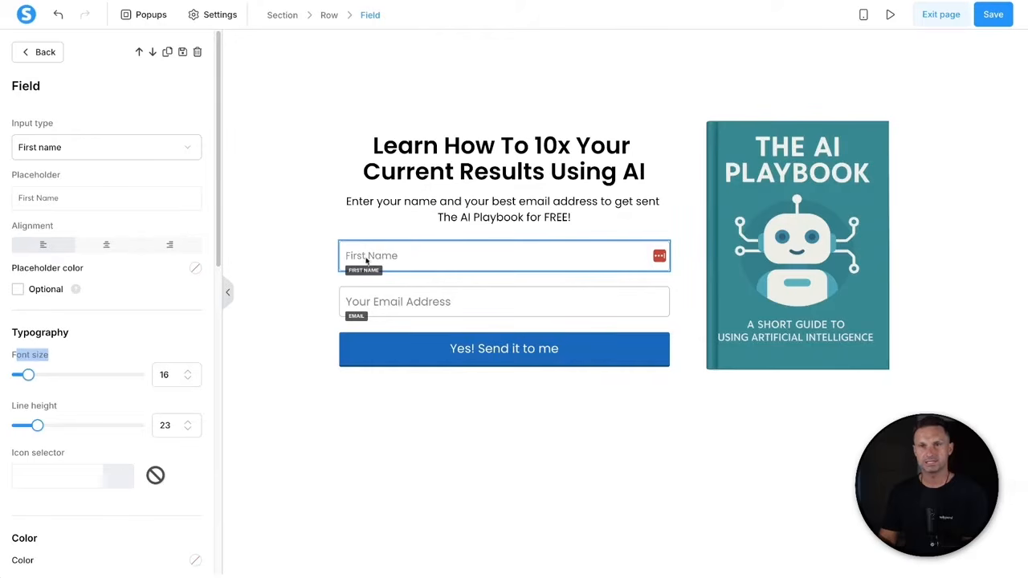
scroll(144, 448, "down", 4)
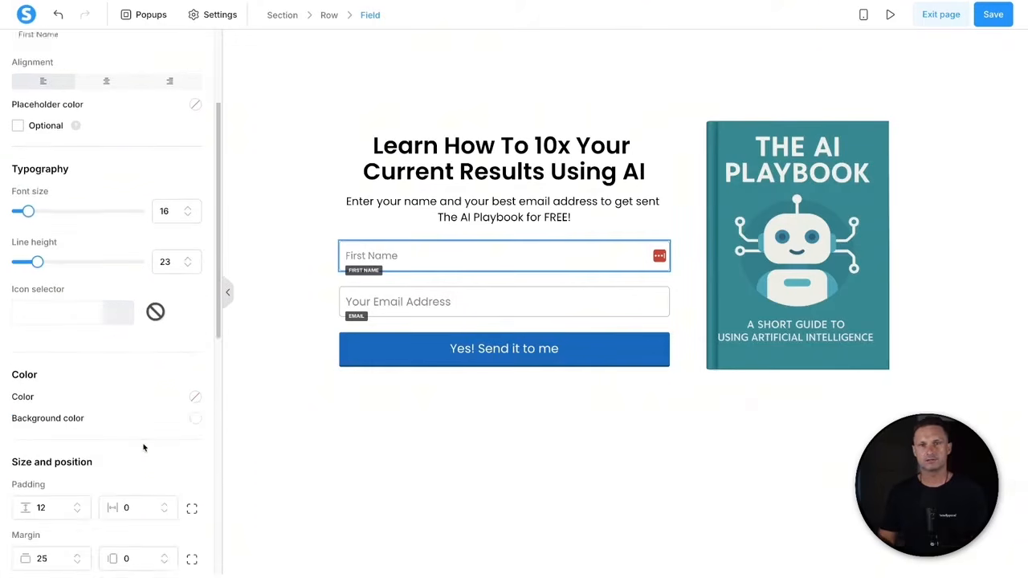
scroll(140, 439, "down", 2)
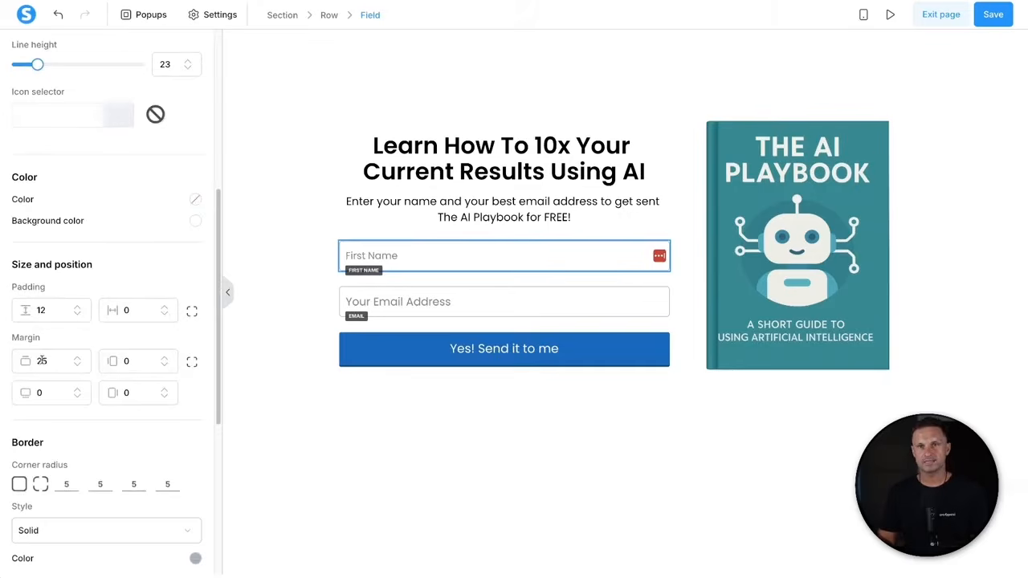
left_click_drag(37, 362, 41, 354)
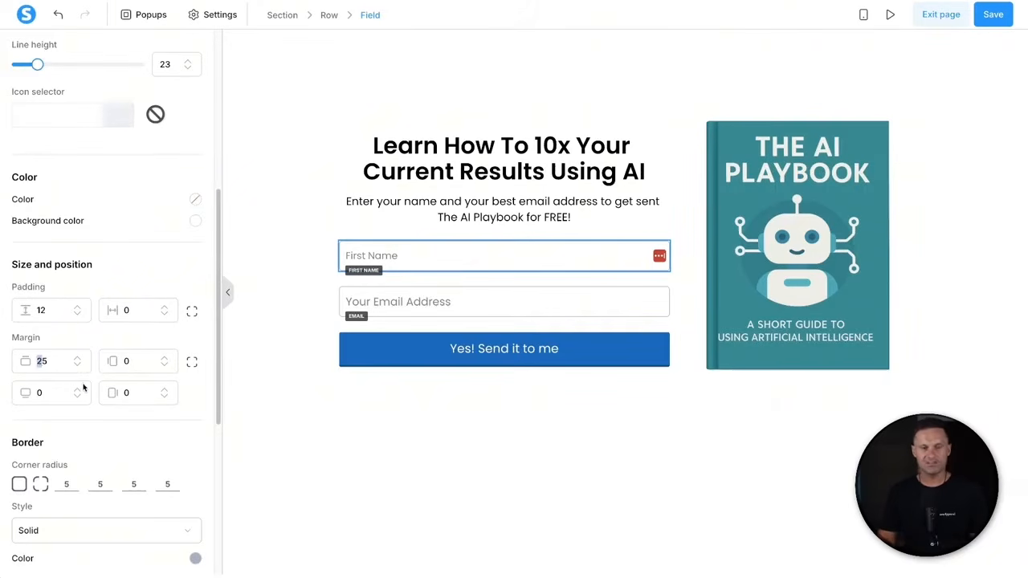
type("1")
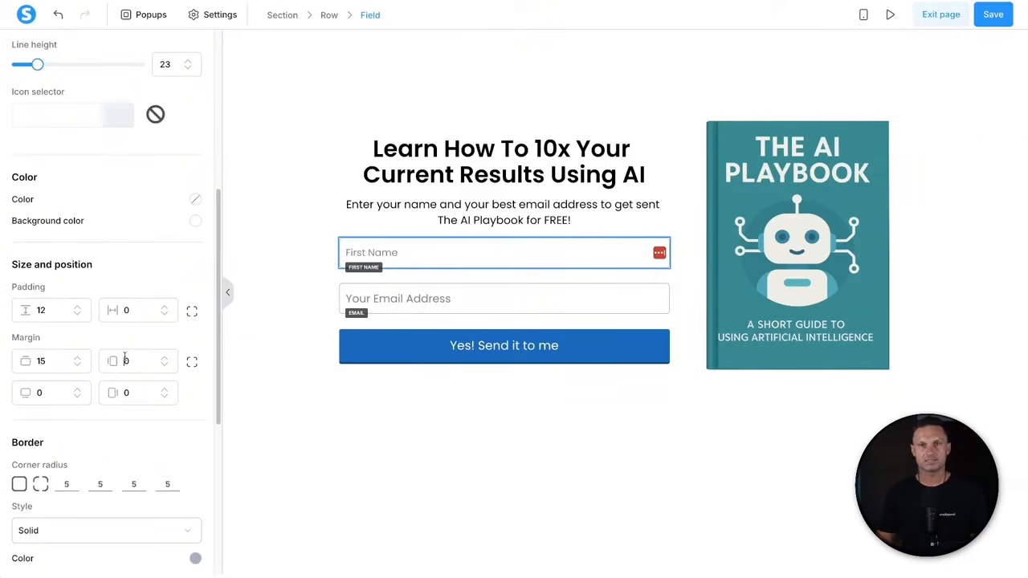
type("30")
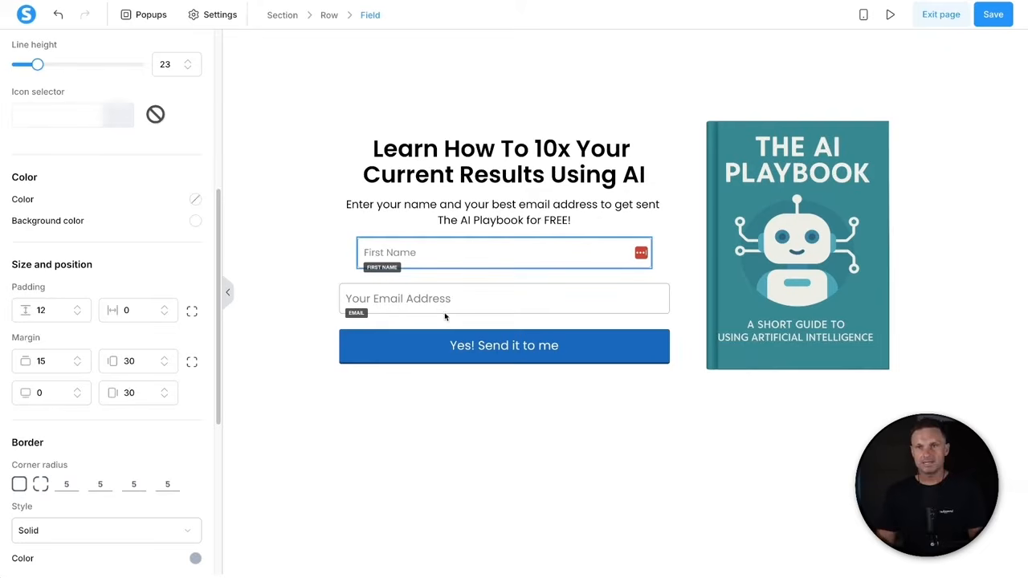
- Give the Email field font size 16, top margin 15 and left/right margins 30
left_click(468, 299)
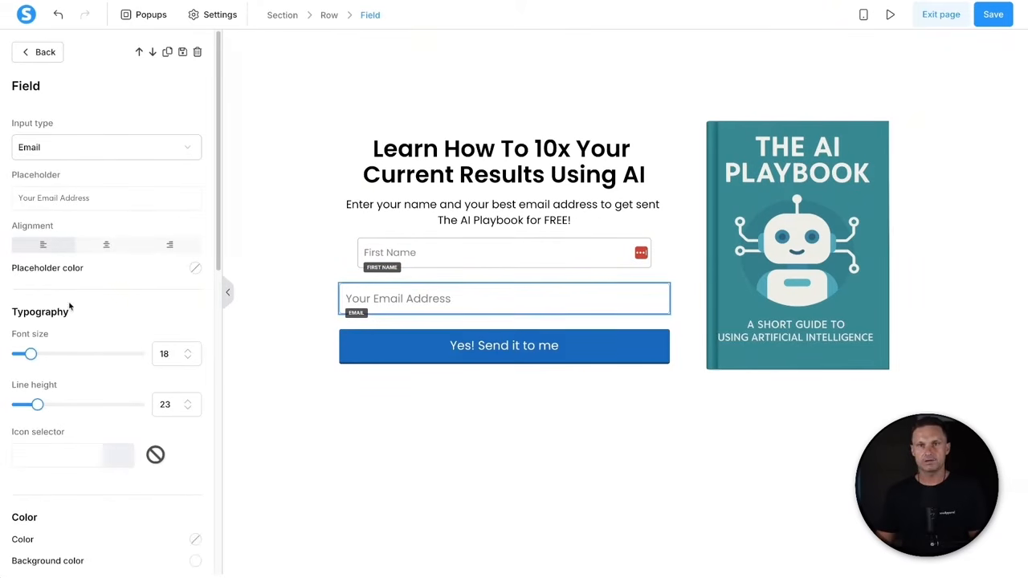
left_click(188, 359)
left_click(188, 359)
scroll(141, 374, "down", 6)
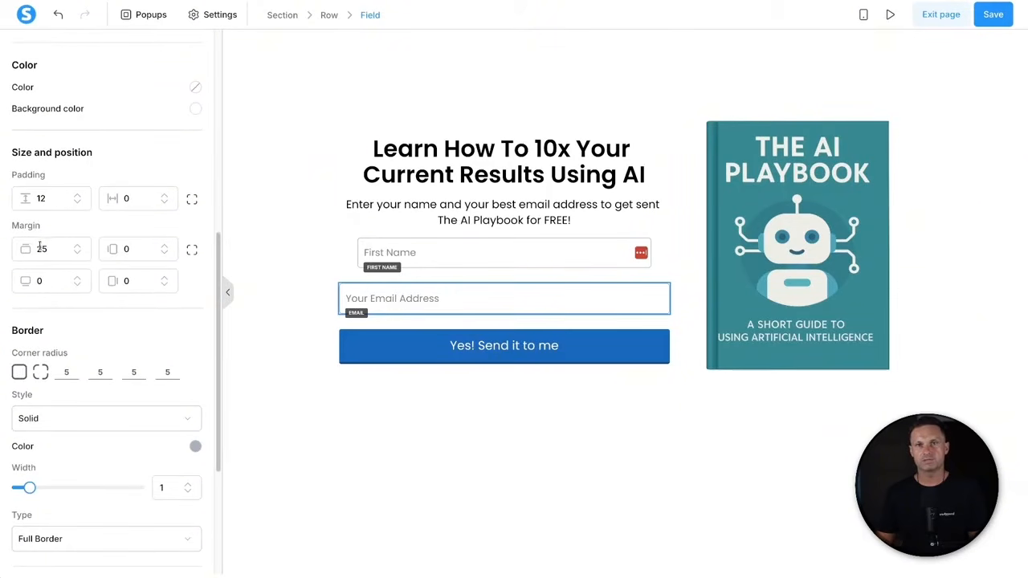
type("1")
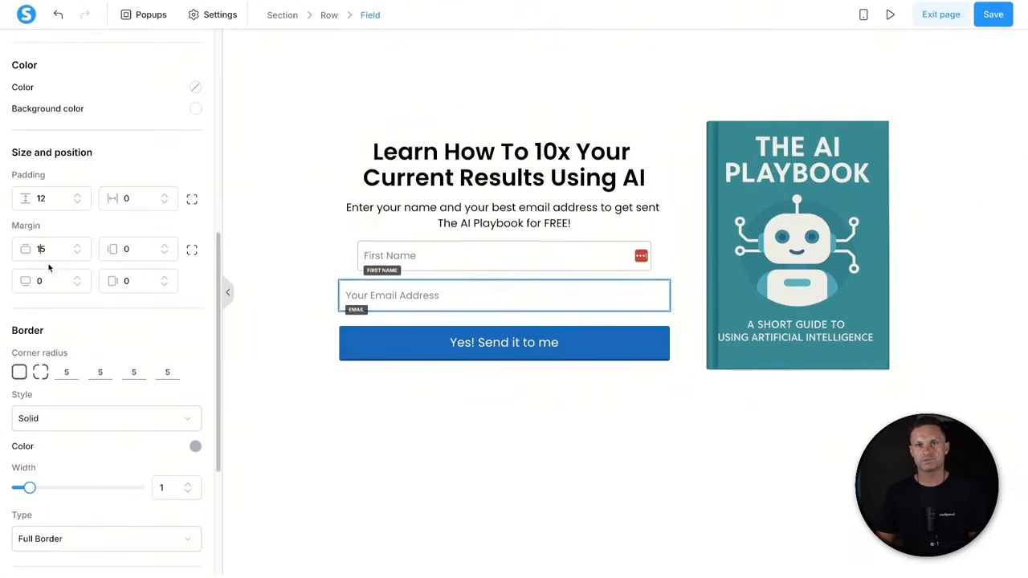
left_click(124, 249)
type("30")
left_click(125, 280)
type("3")
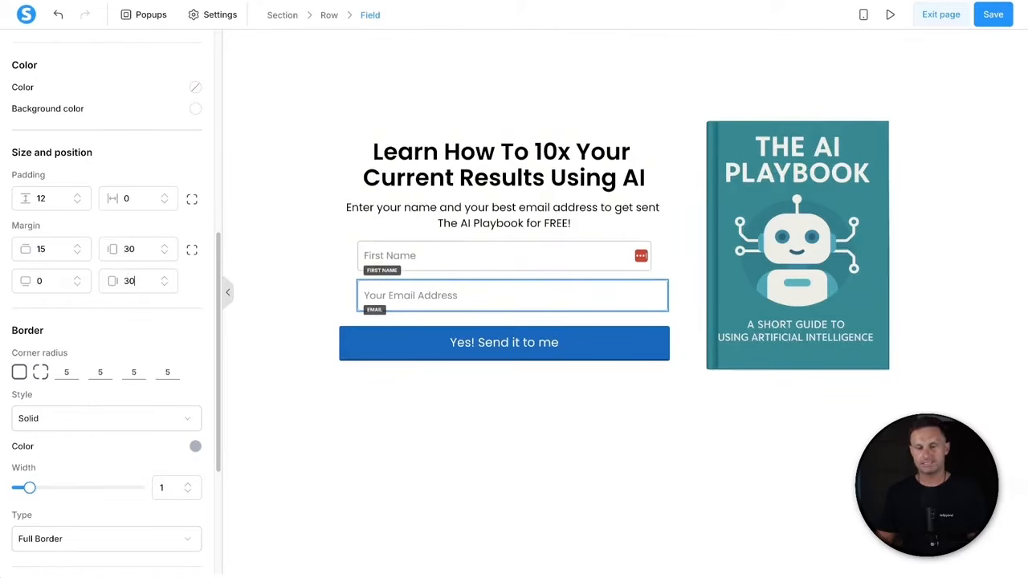
type("0")
left_click(426, 401)
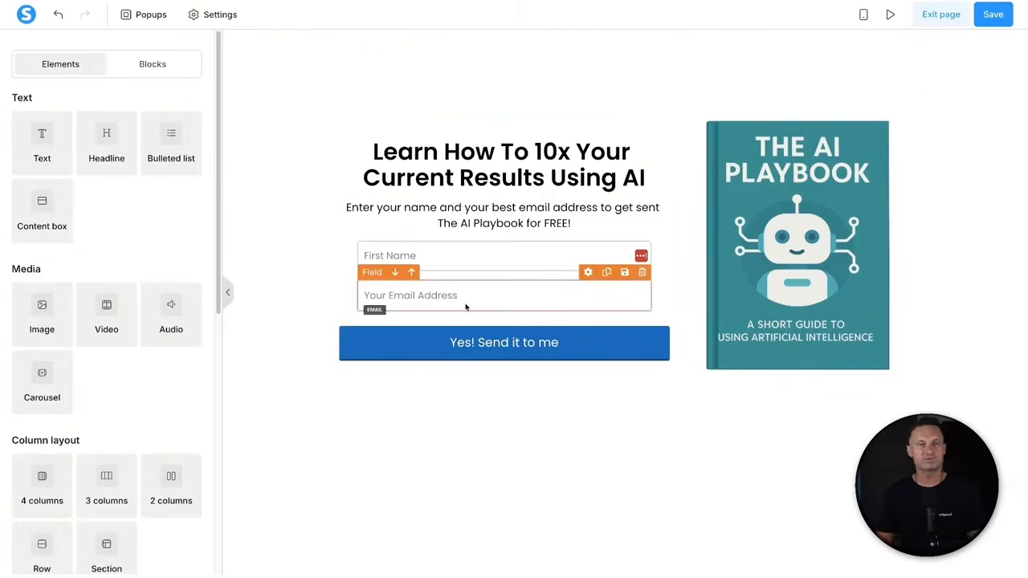
- Change the Yes! Send it to me button's top margin from 25 to 15 and side margins to 30
left_click(481, 343)
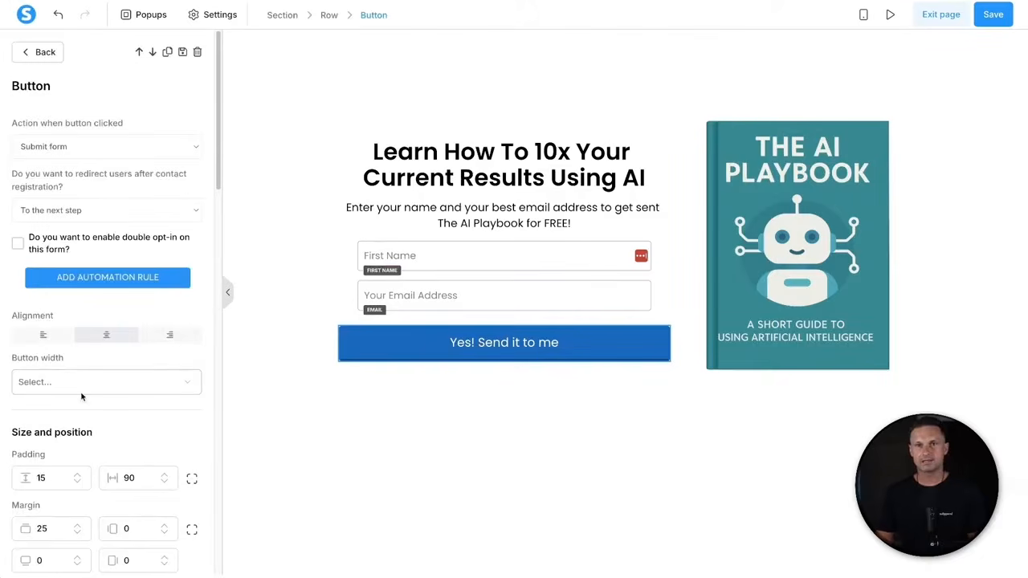
scroll(42, 371, "down", 3)
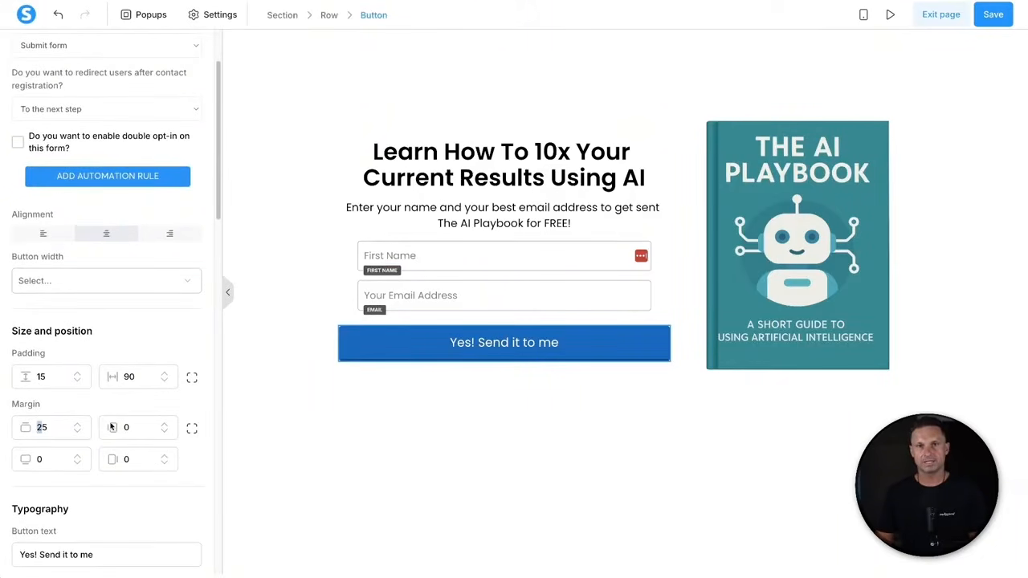
type("15")
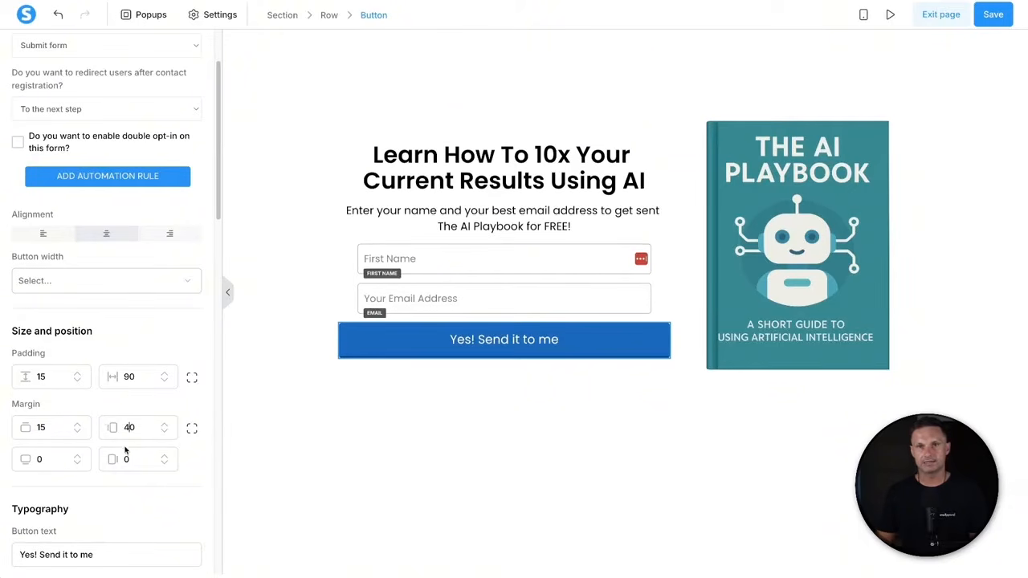
key("BackSpace")
type("3")
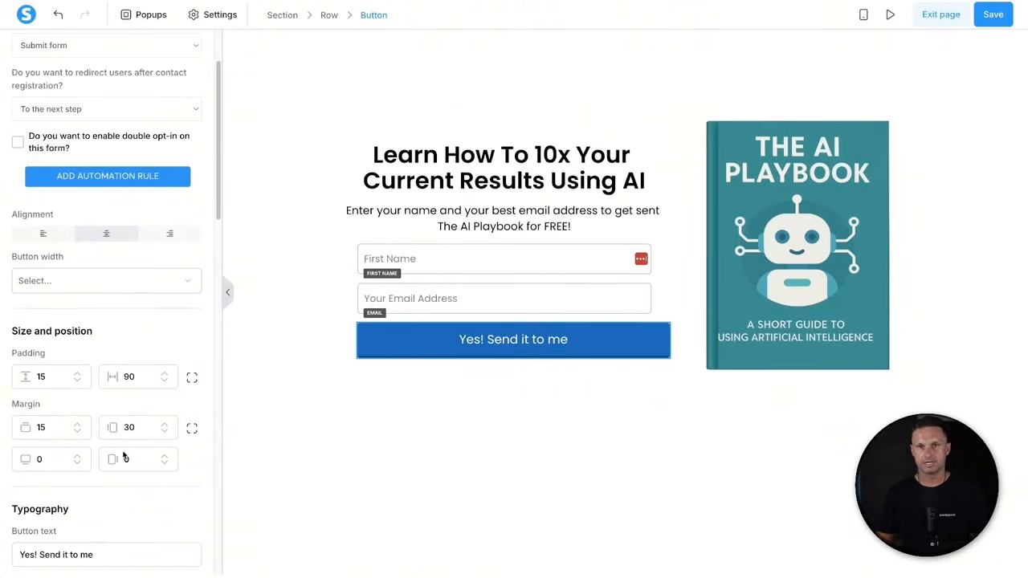
left_click(420, 482)
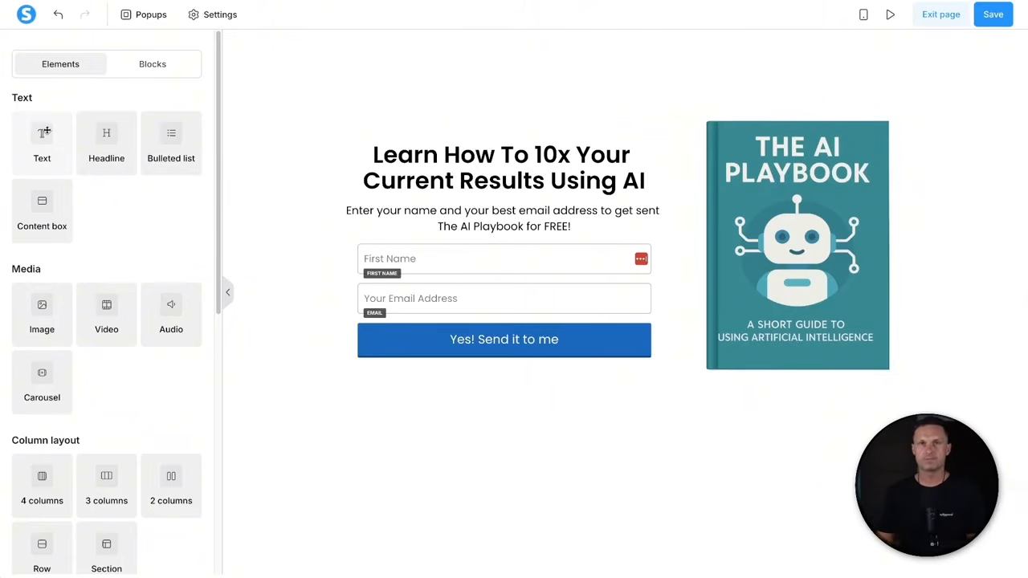
- Add a text block above the headline reading FREE DOWNLOAD
left_click_drag(42, 144, 489, 160)
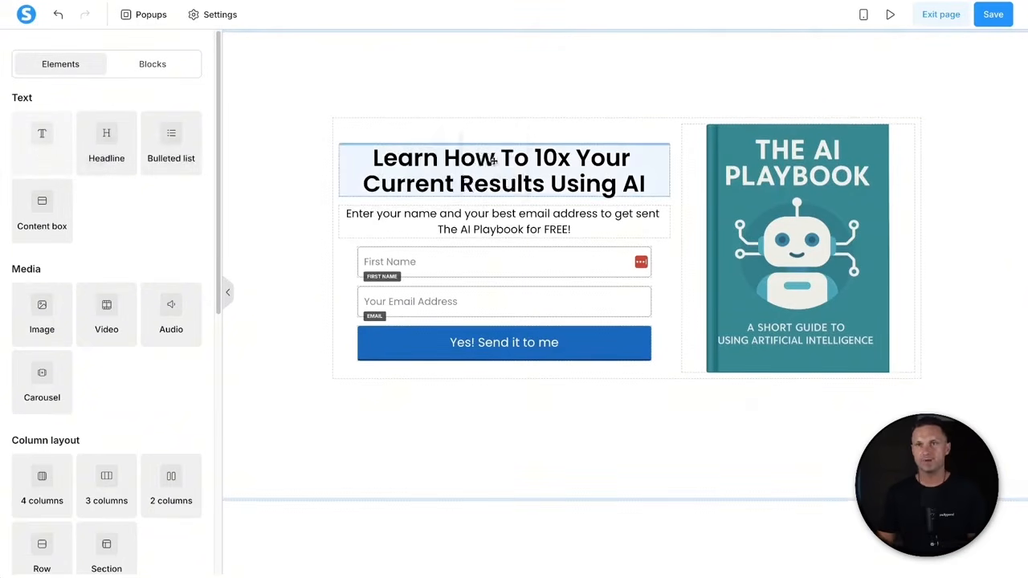
triple_click(452, 144)
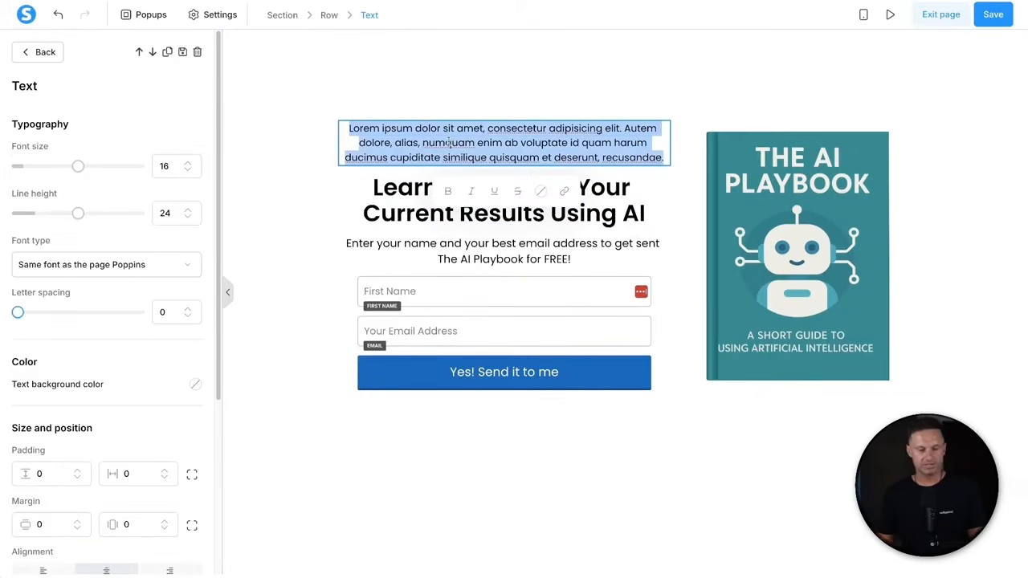
key("BackSpace")
type("FR")
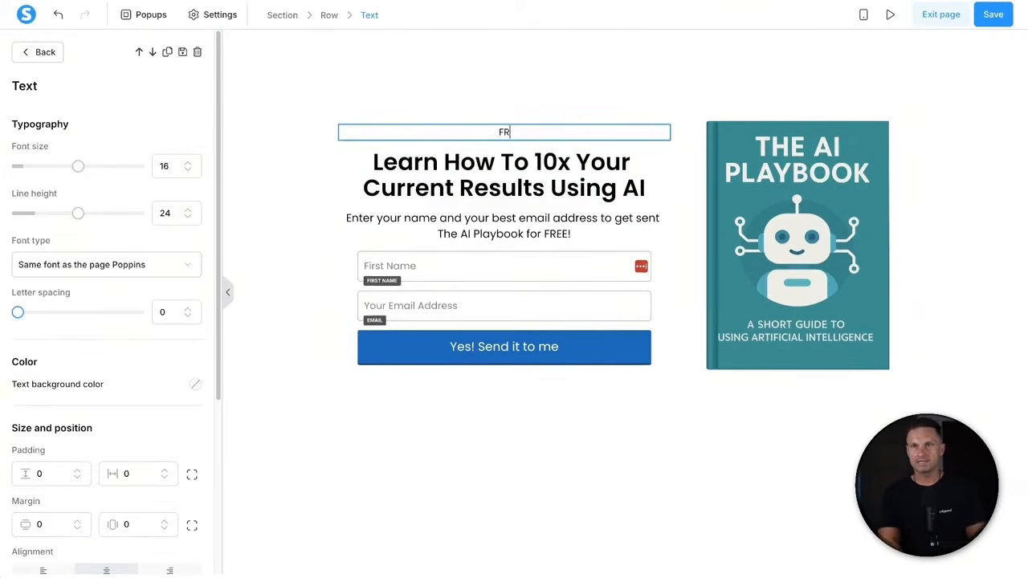
type("EE DOWNLOAD")
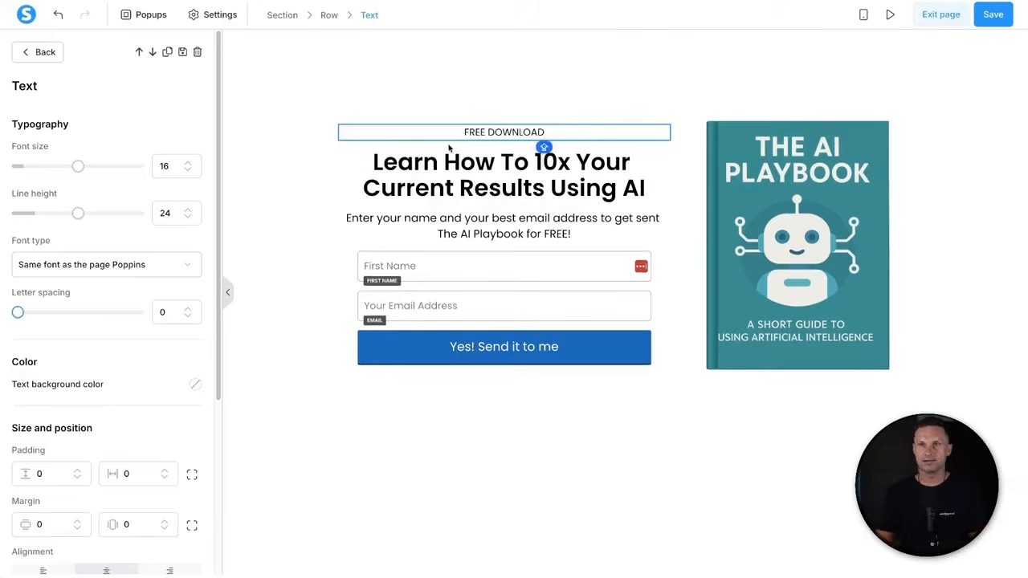
- Make the FREE DOWNLOAD label bold and blue (026dff)
triple_click(490, 132)
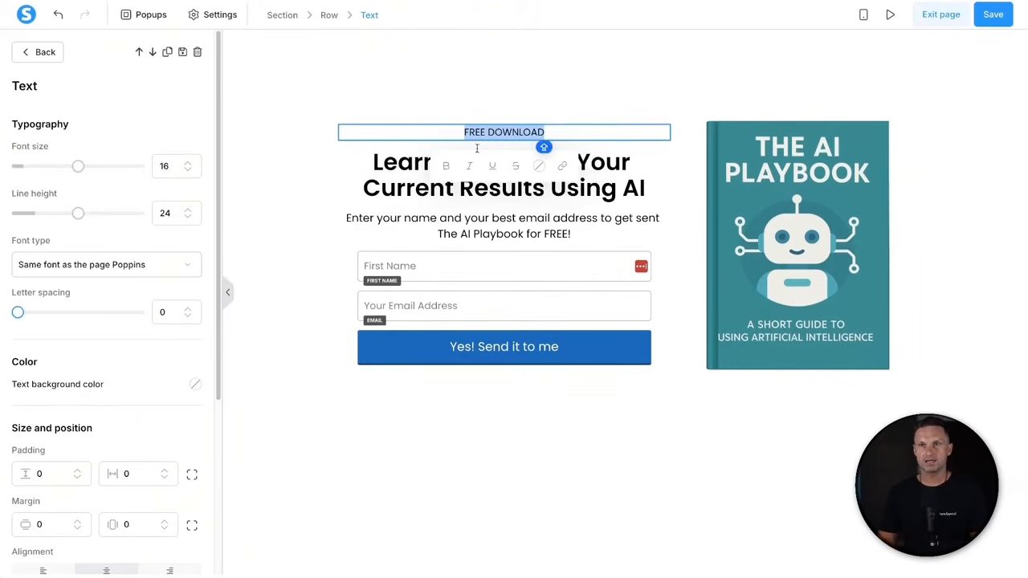
left_click(446, 172)
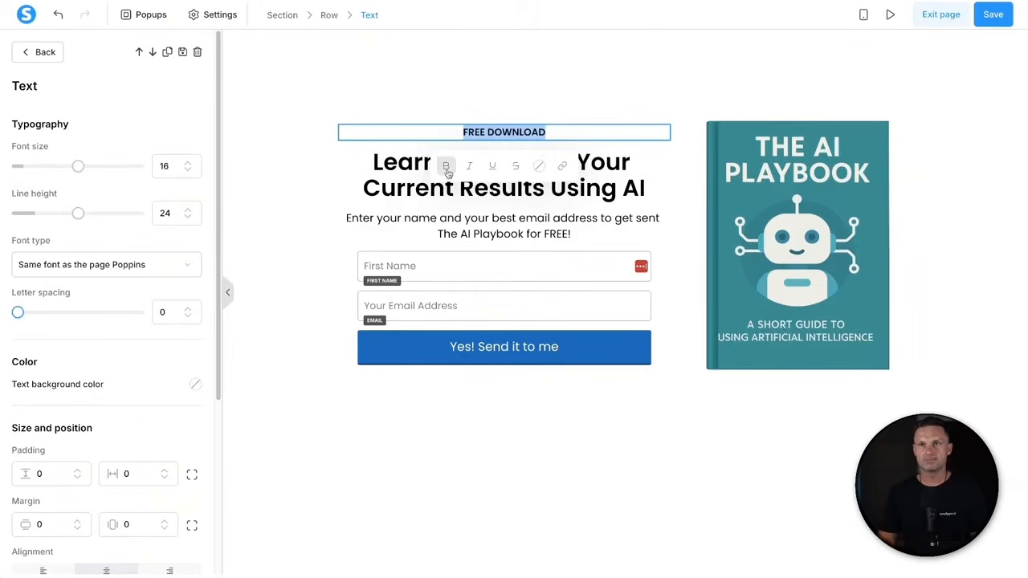
left_click(539, 167)
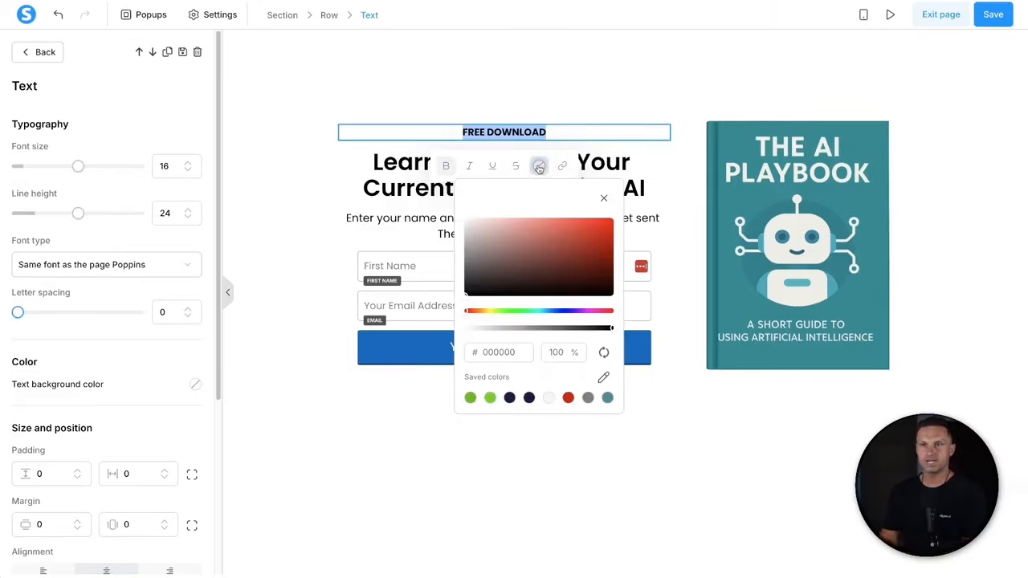
left_click(555, 311)
left_click_drag(582, 261, 611, 230)
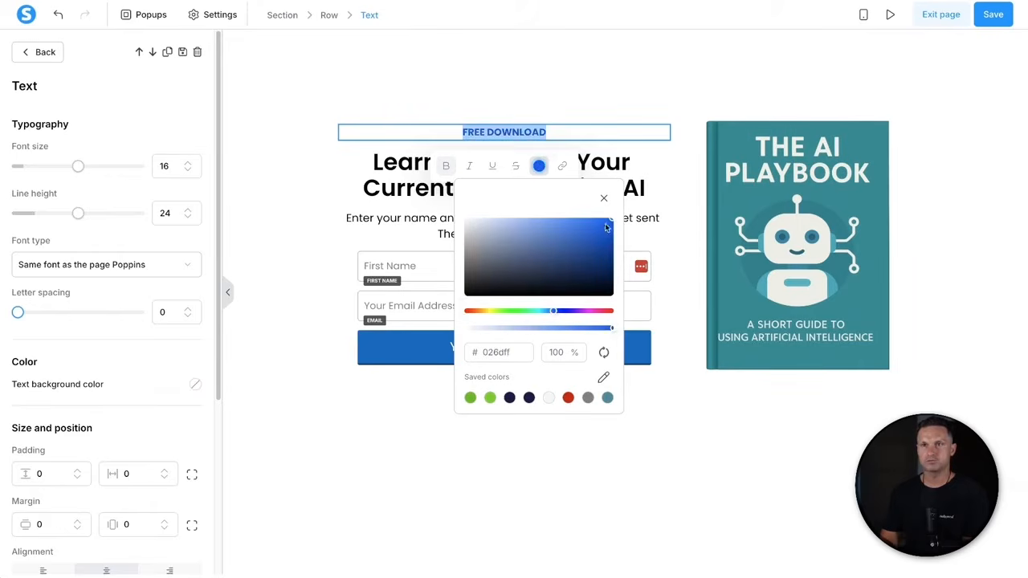
left_click(388, 481)
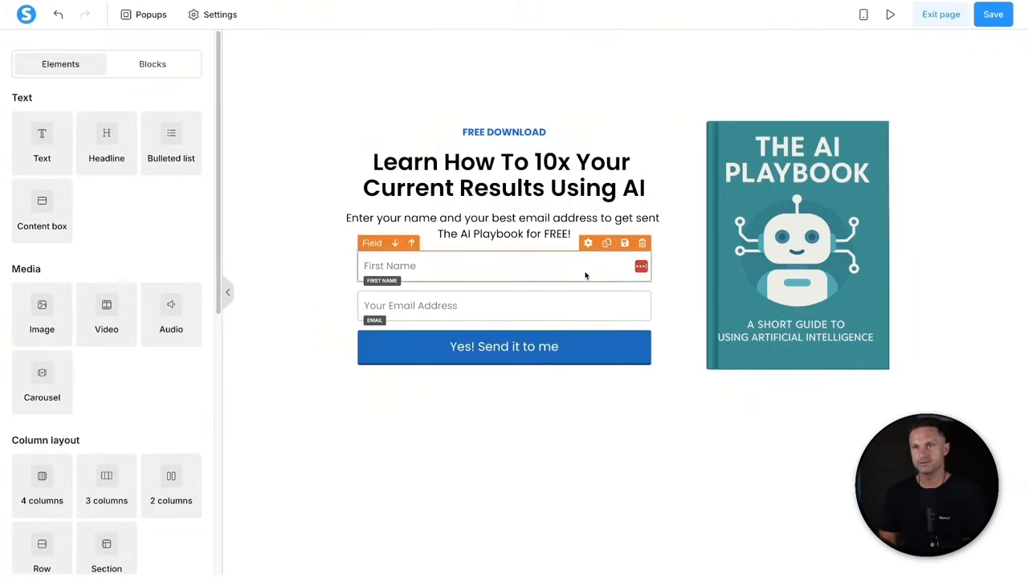
- Set the headline to font size 40 with line height 44.4
left_click(501, 190)
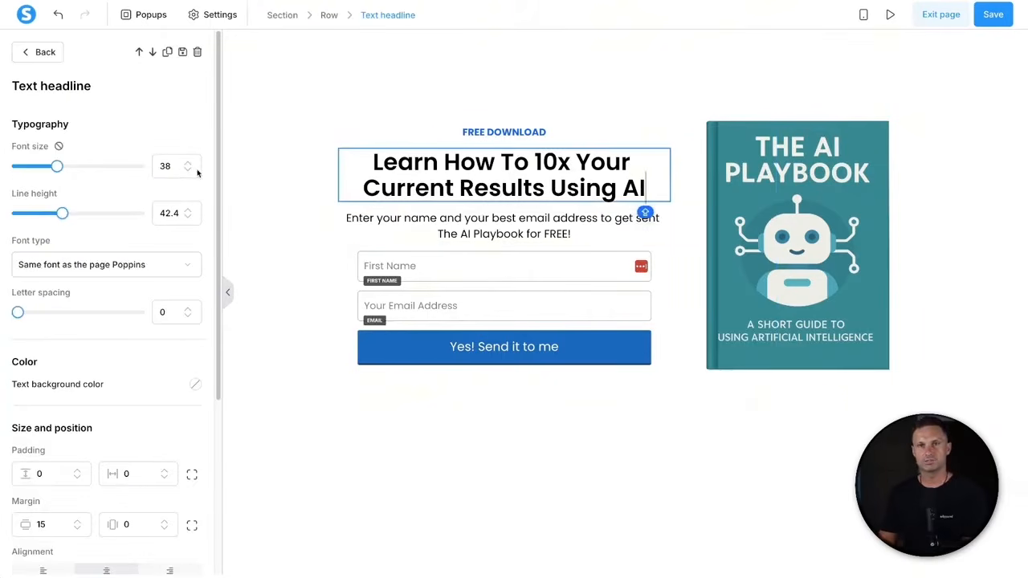
left_click(187, 163)
left_click(187, 163)
left_click(187, 163)
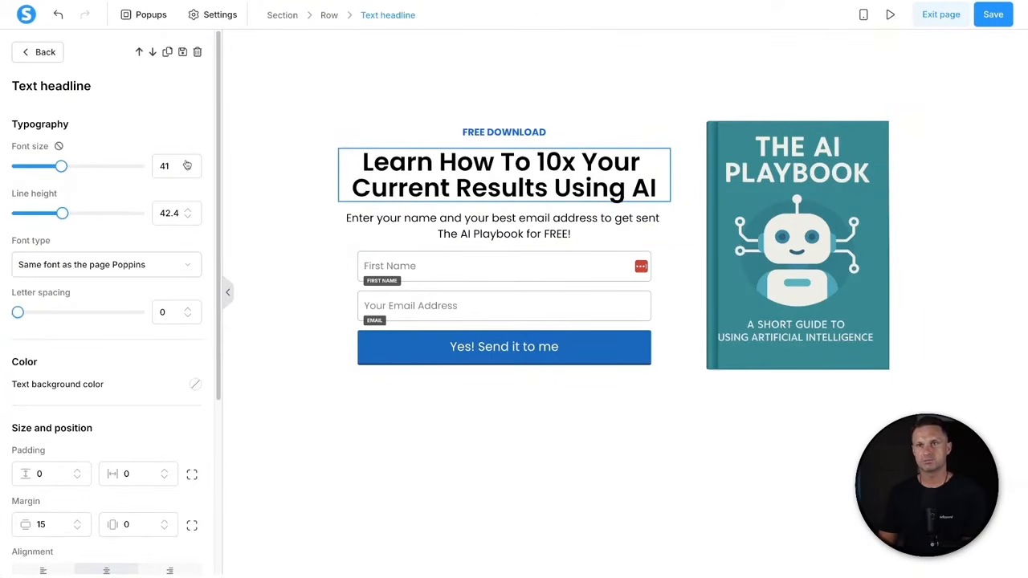
left_click(187, 163)
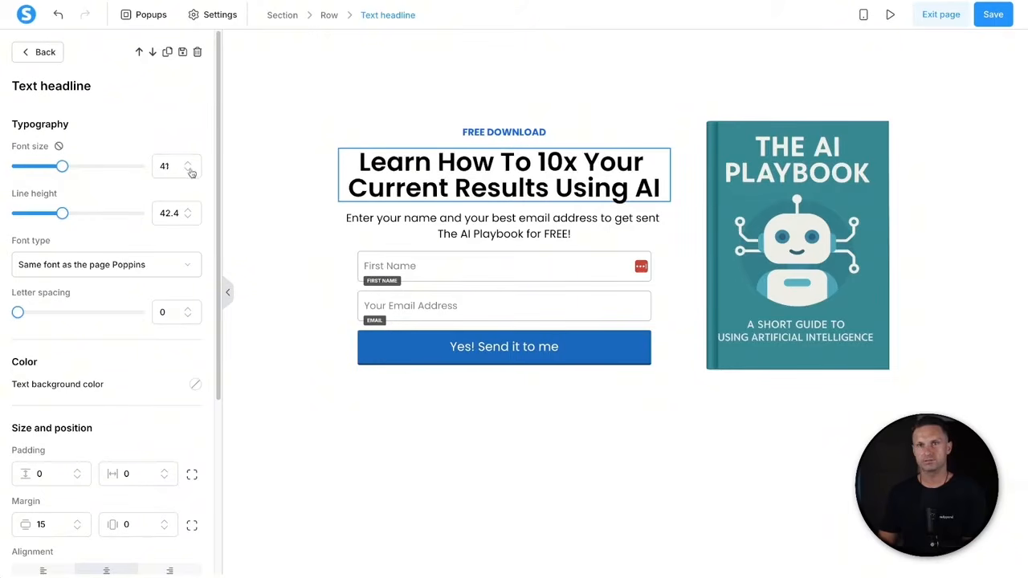
left_click(190, 170)
left_click(188, 208)
left_click(188, 208)
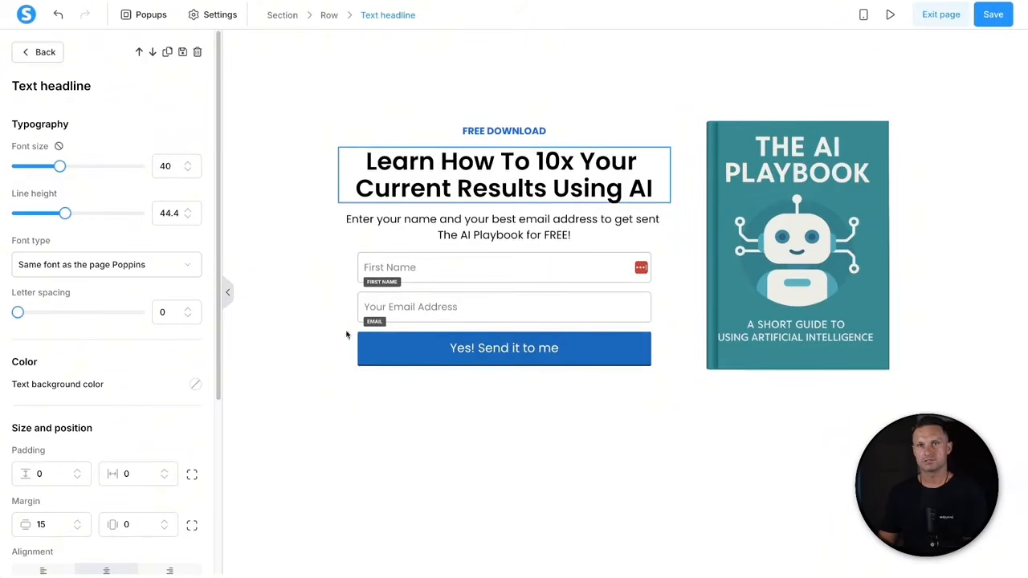
left_click(532, 478)
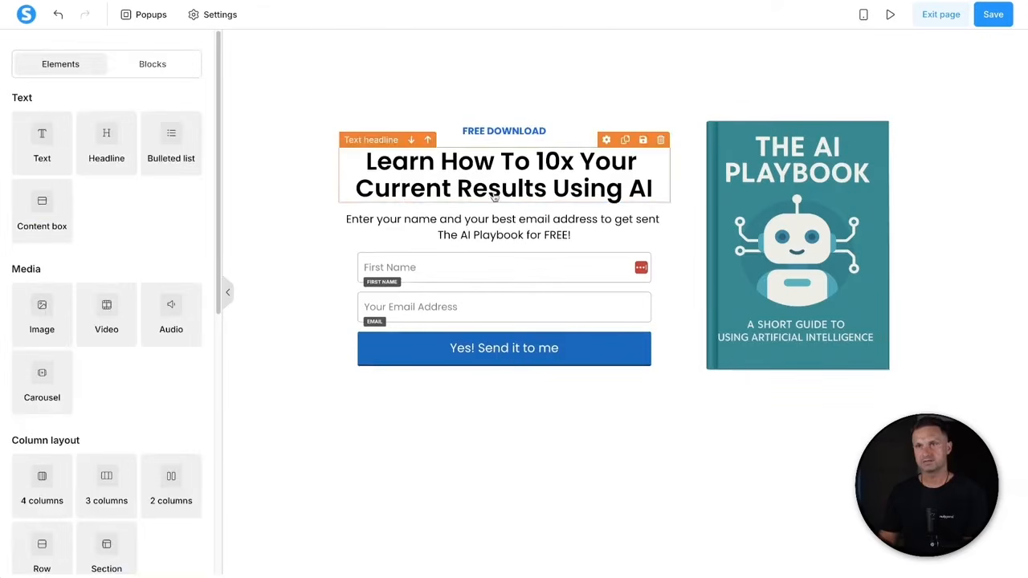
- Reduce the headline margins to 5 on top and 10 below
left_click(492, 157)
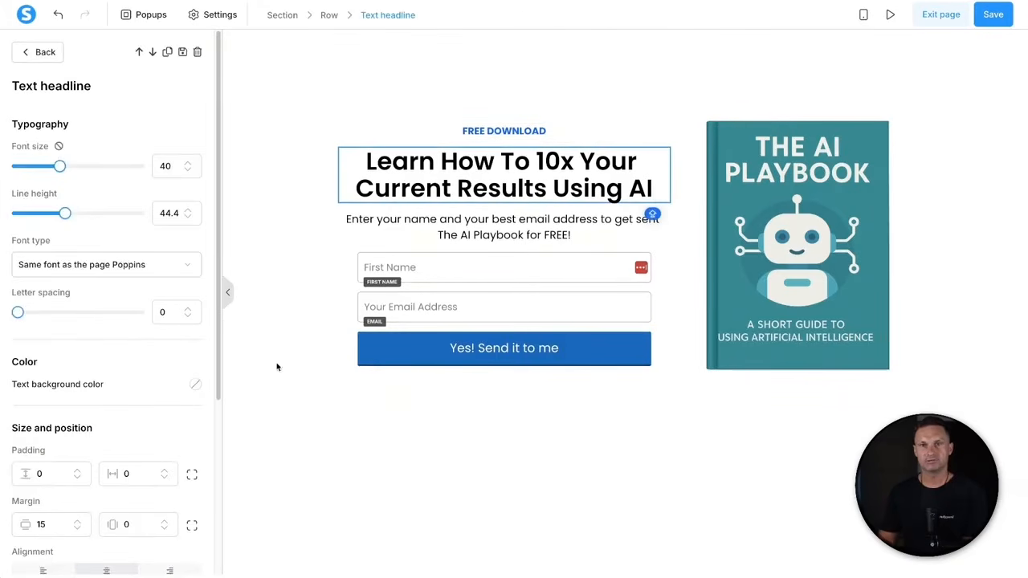
left_click(78, 529)
left_click(77, 529)
left_click(78, 529)
left_click(78, 529)
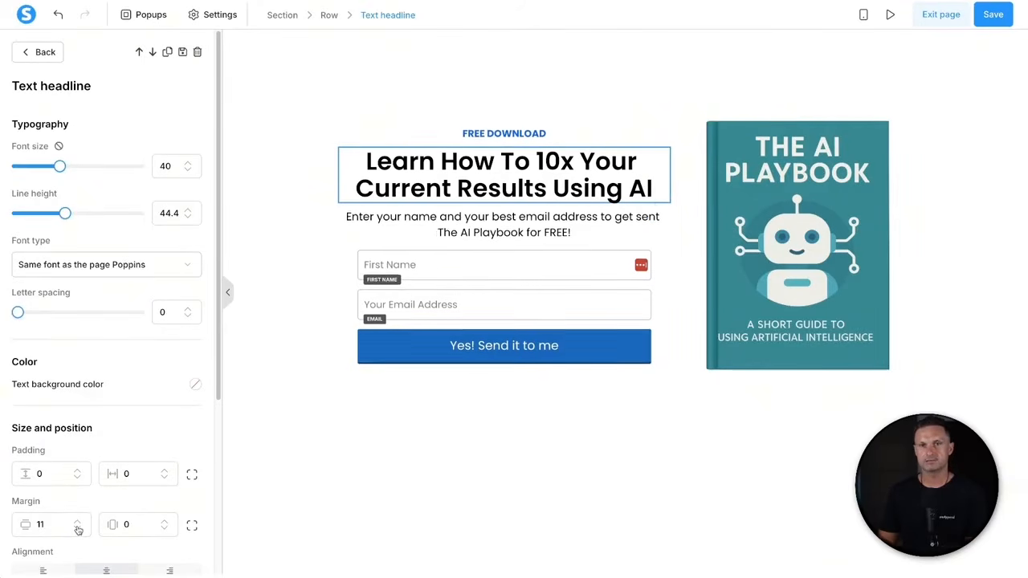
left_click(78, 529)
left_click(194, 526)
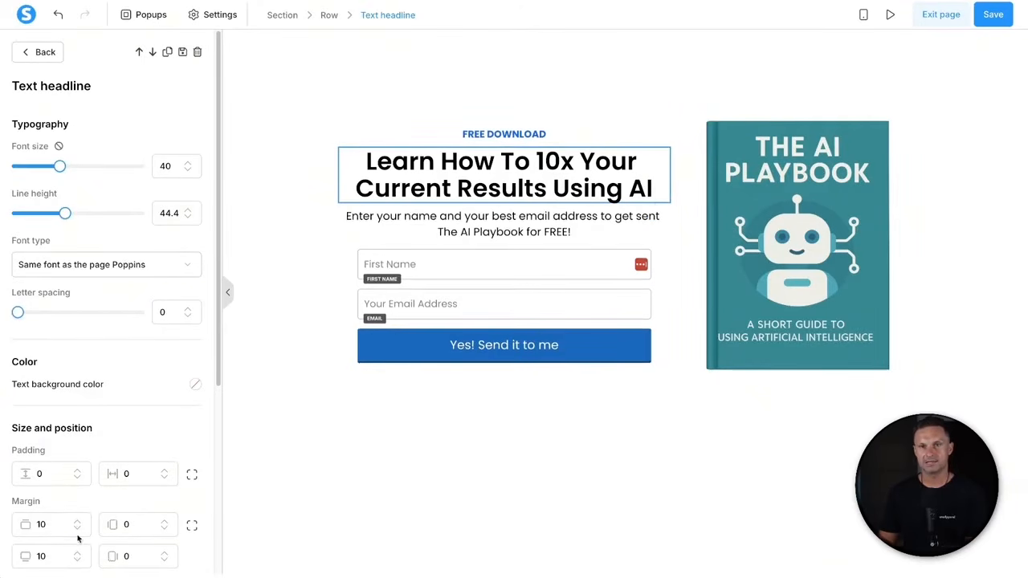
left_click(78, 529)
left_click(77, 529)
left_click(78, 529)
left_click(78, 529)
left_click(78, 529)
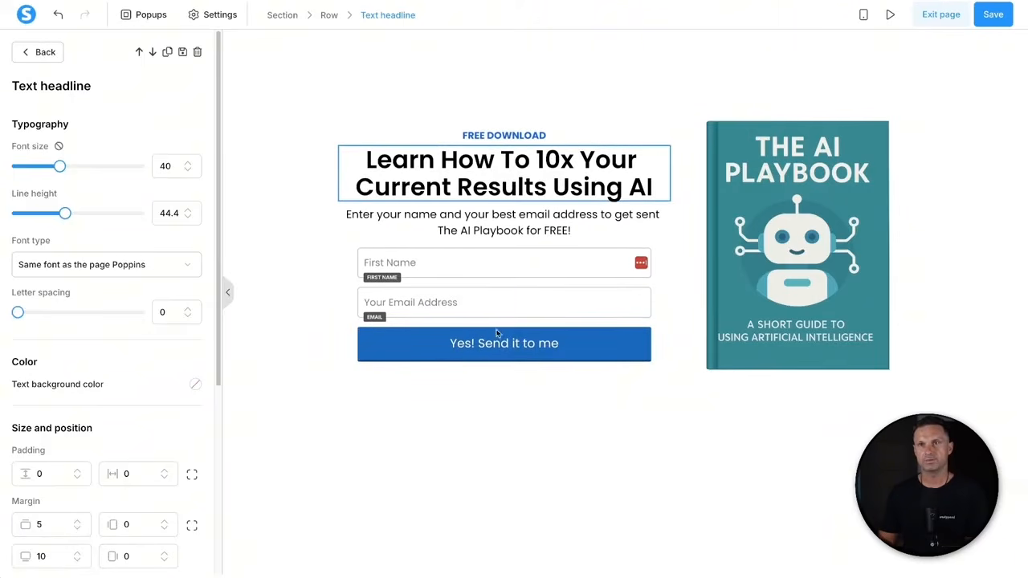
left_click(456, 443)
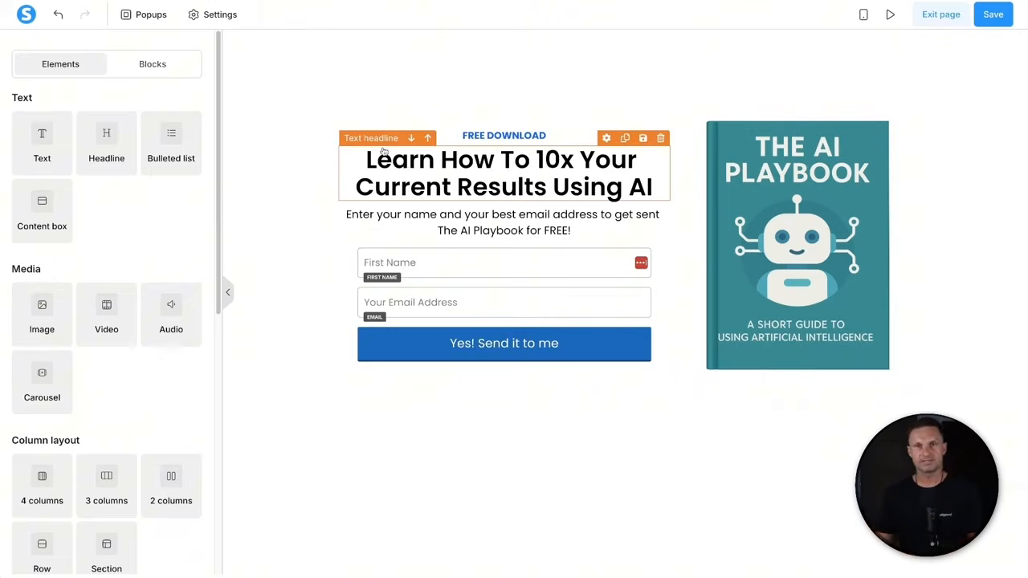
- Add a new empty section below the opt-in section
scroll(75, 412, "down", 3)
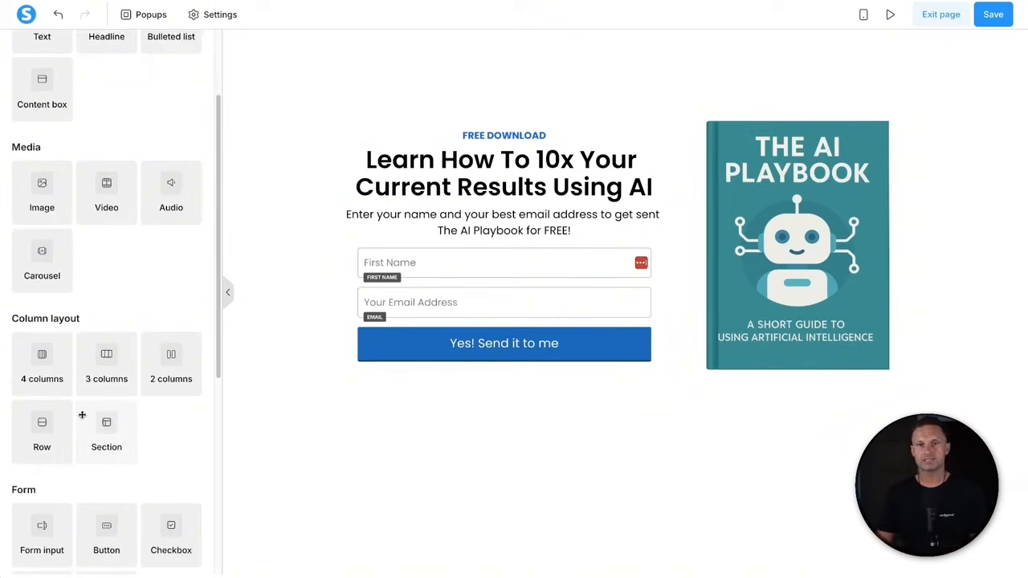
left_click_drag(106, 423, 541, 490)
scroll(710, 406, "down", 1)
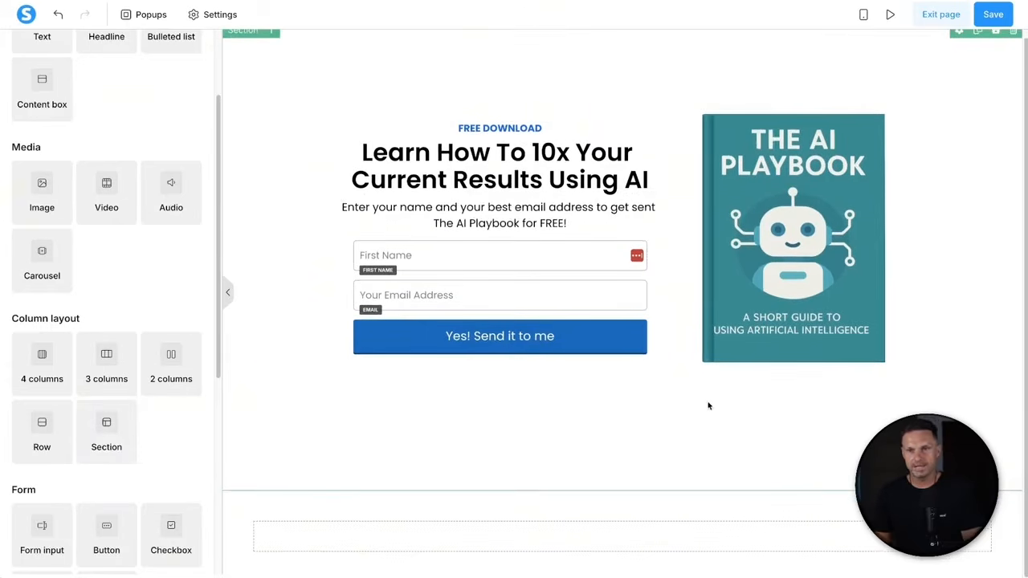
scroll(31, 88, "up", 1)
scroll(30, 88, "up", 3)
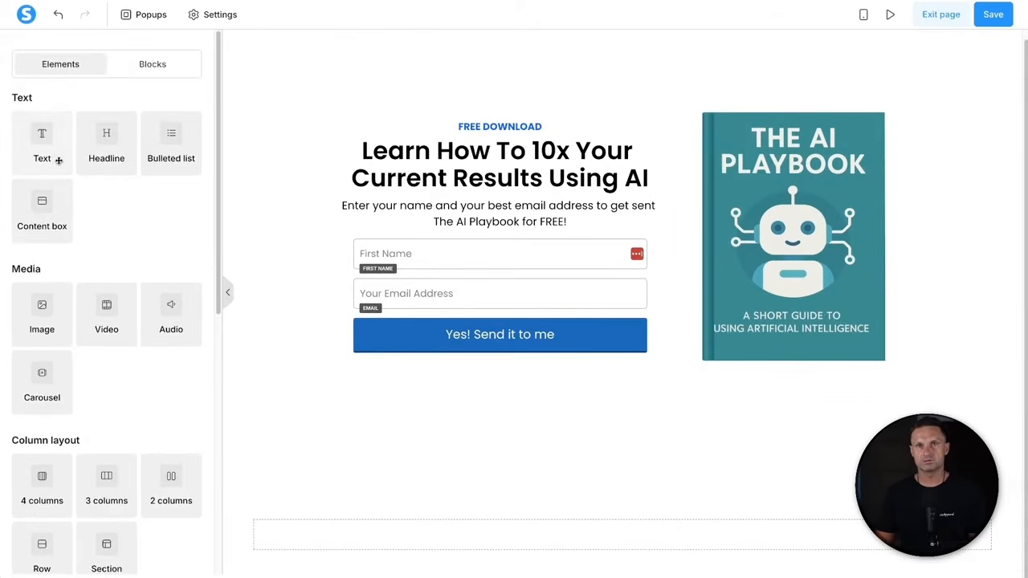
- Add footer text: the site name, All Rights Reserved | Privacy Policy | Terms and Conditions
left_click_drag(45, 142, 550, 526)
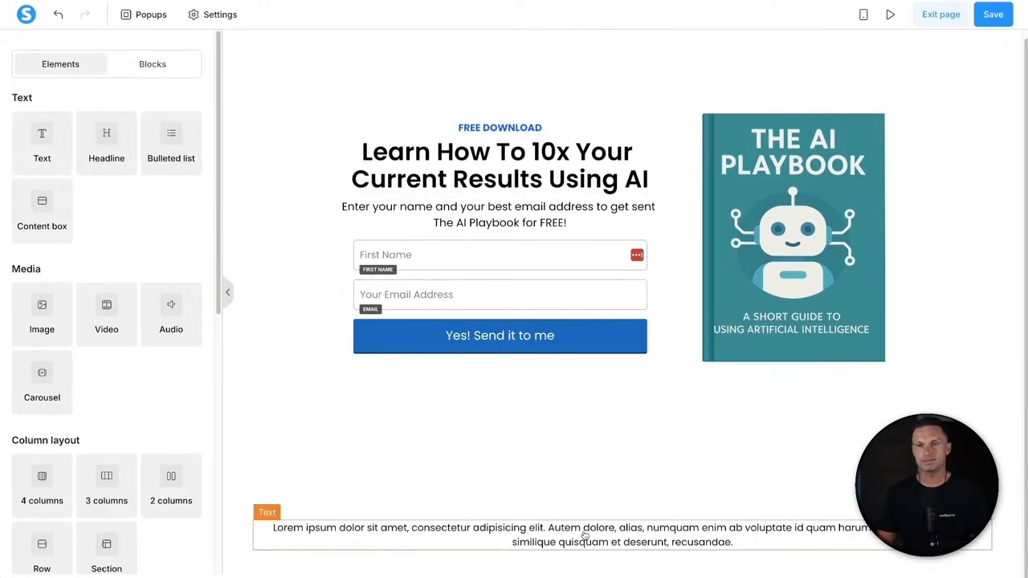
left_click(536, 529)
triple_click(536, 530)
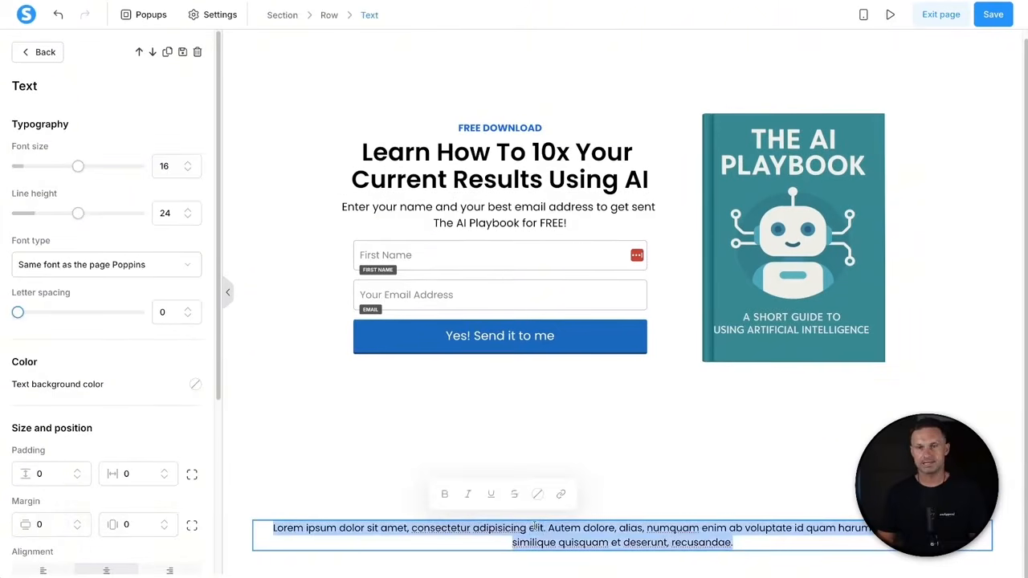
type("Phil Wse")
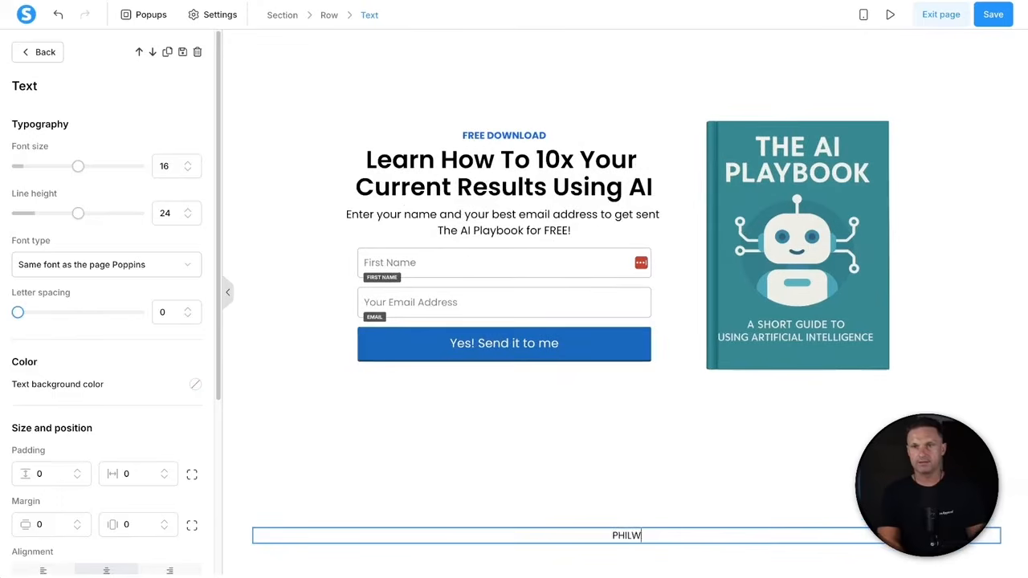
key("BackSpace")
key("BackSpace")
key("BackSpace")
key("BackSpace")
key("BackSpace")
key("BackSpace")
key("BackSpace")
type("hil")
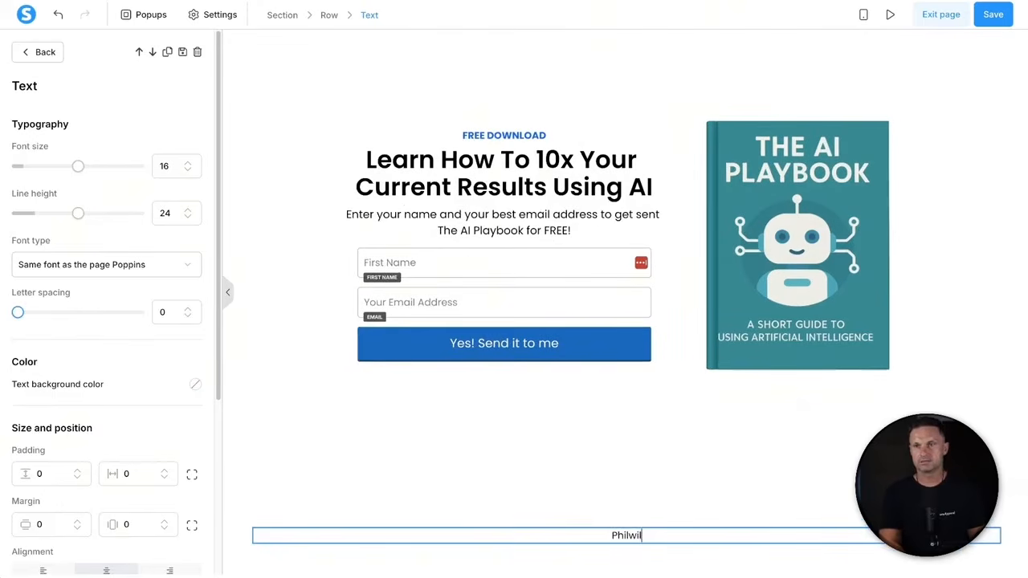
type("Wilson.co A")
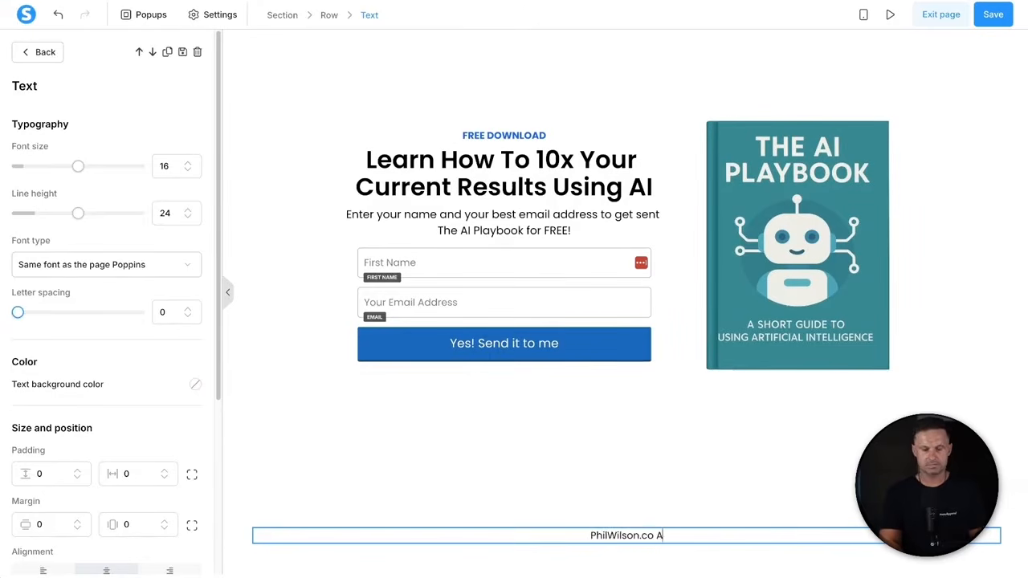
type("ll Rights Reserved ")
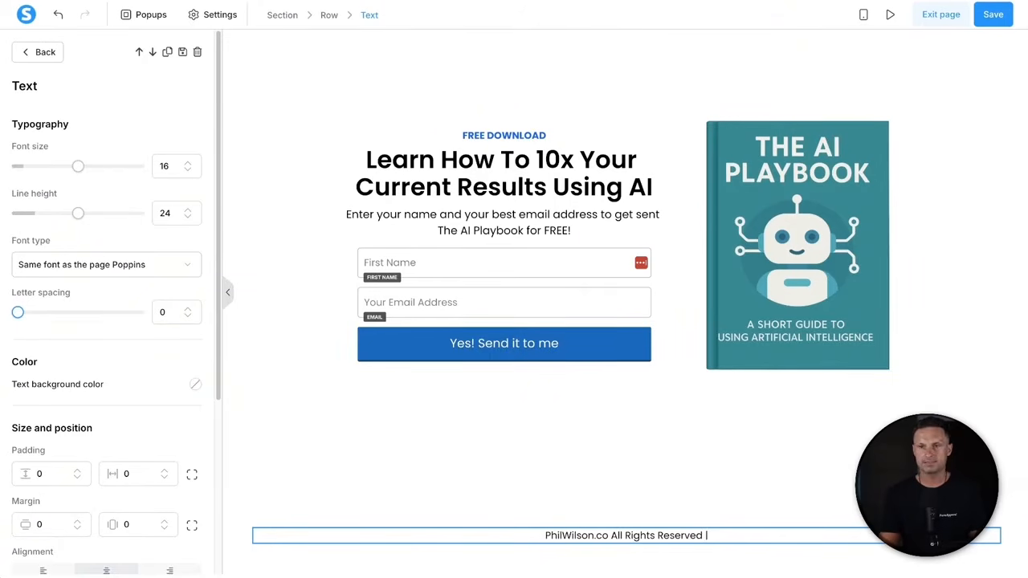
type(" | Pr")
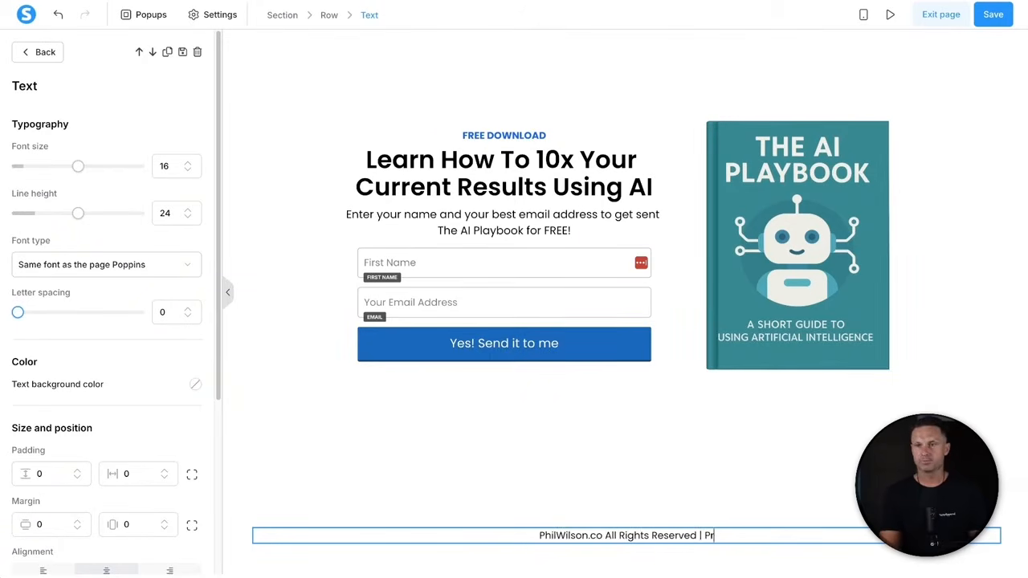
type("ivacy Policy | Terms and")
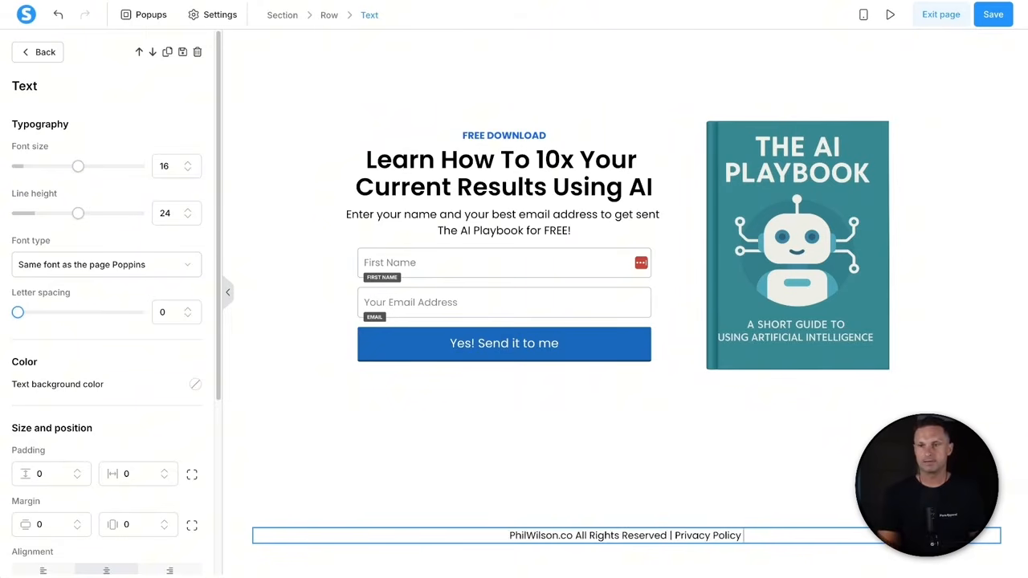
type(" Conditions")
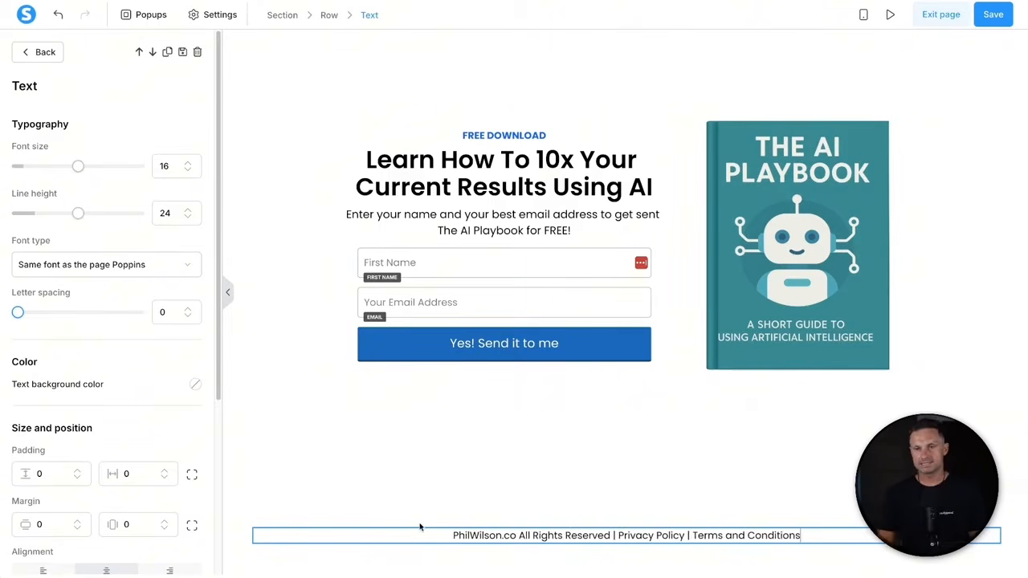
left_click(266, 511)
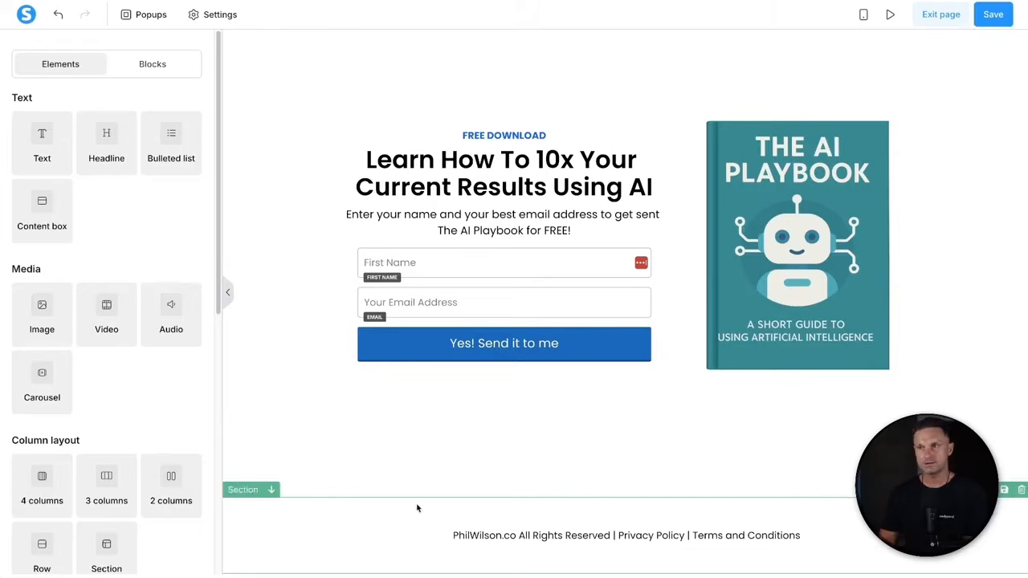
- Give the footer section a near-black background
left_click(241, 525)
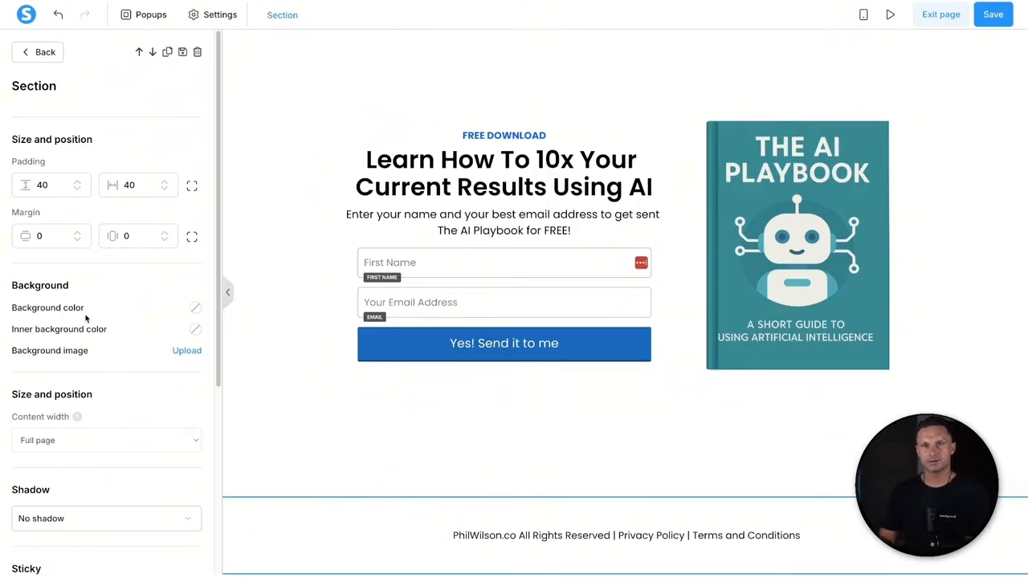
left_click(195, 308)
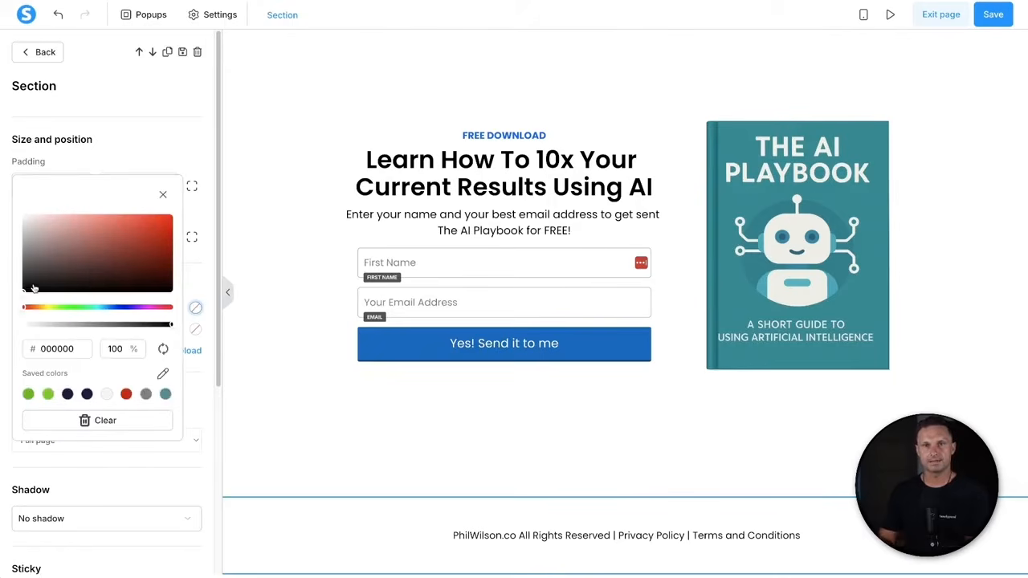
left_click_drag(33, 288, 23, 285)
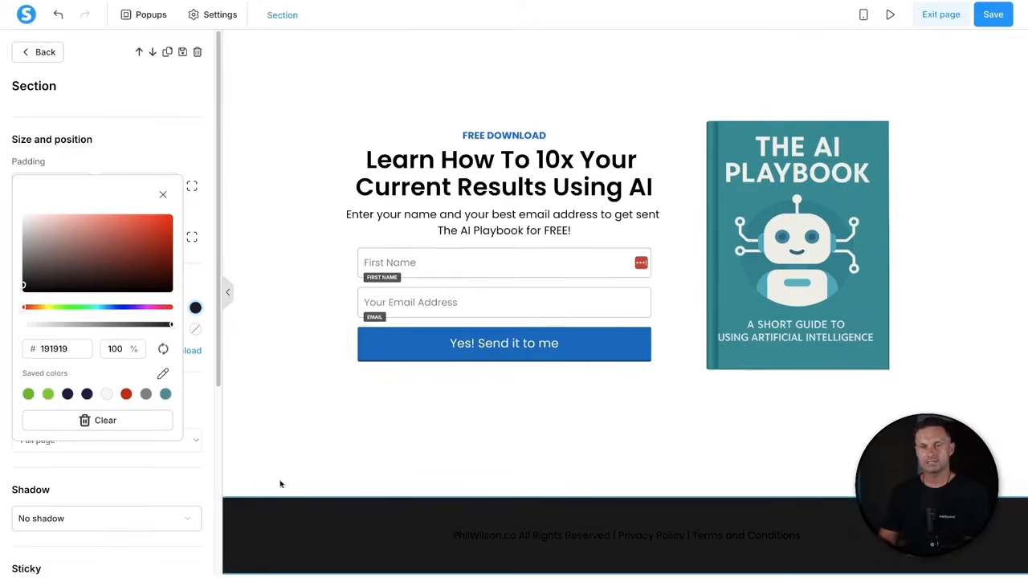
left_click(458, 542)
- Recolour the footer text to a pale grey
double_click(397, 535)
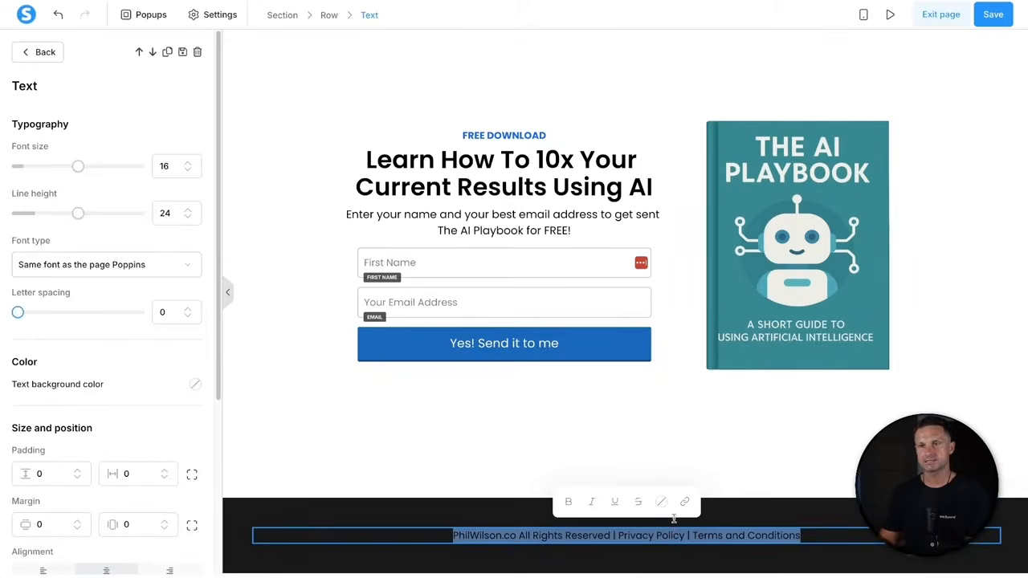
left_click(662, 502)
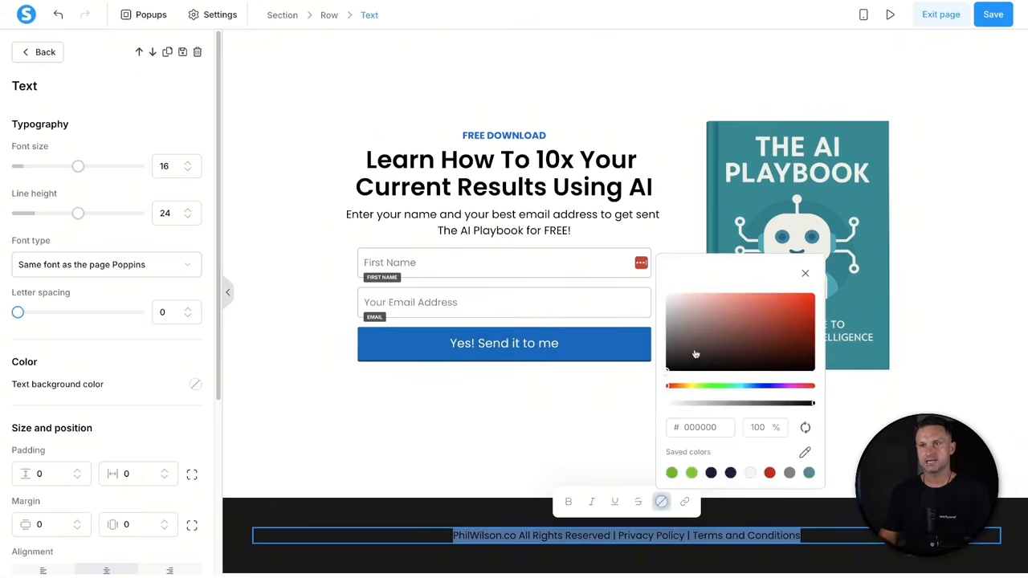
left_click(664, 294)
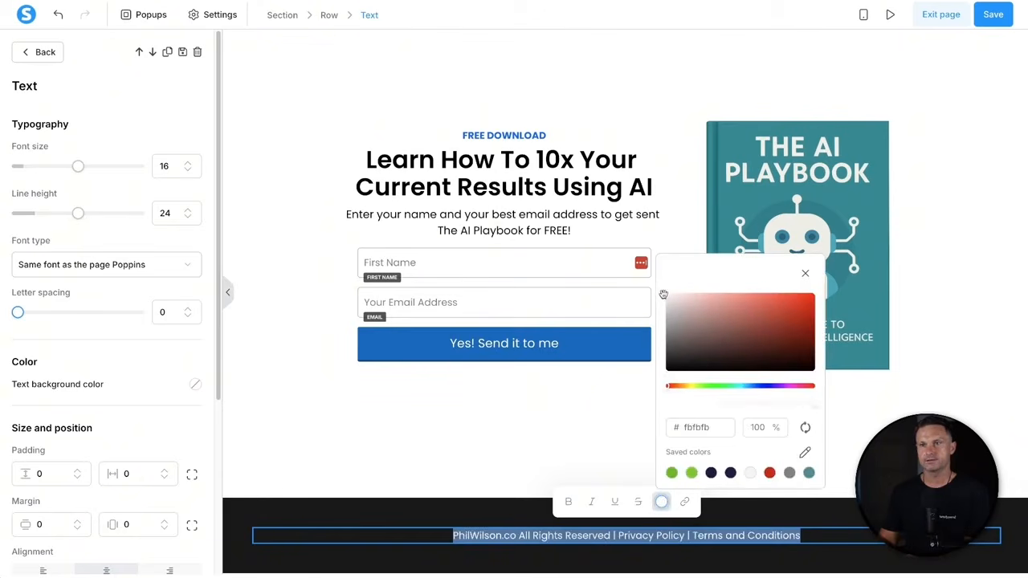
left_click(666, 308)
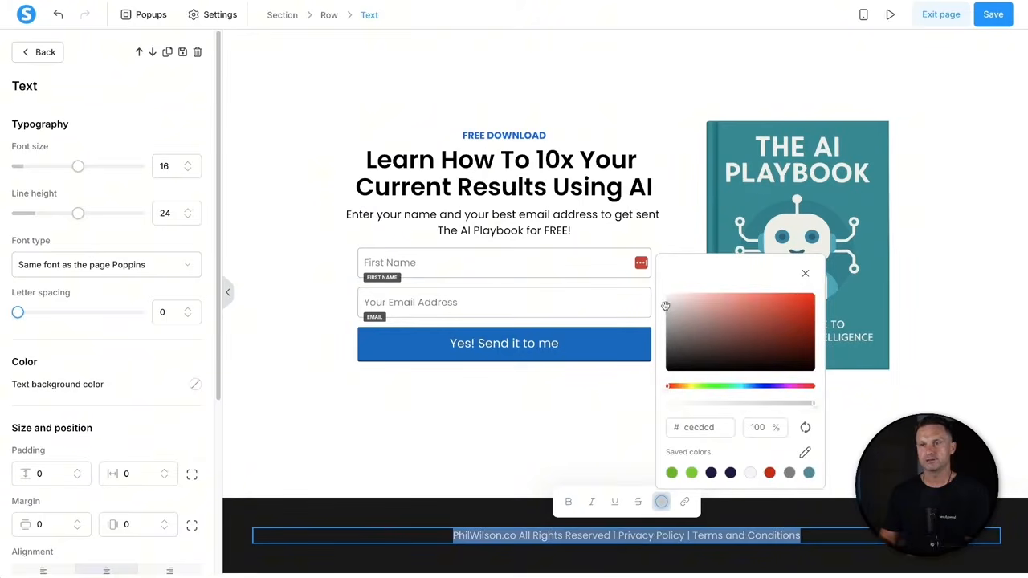
left_click_drag(666, 308, 665, 301)
left_click(804, 273)
left_click(800, 506)
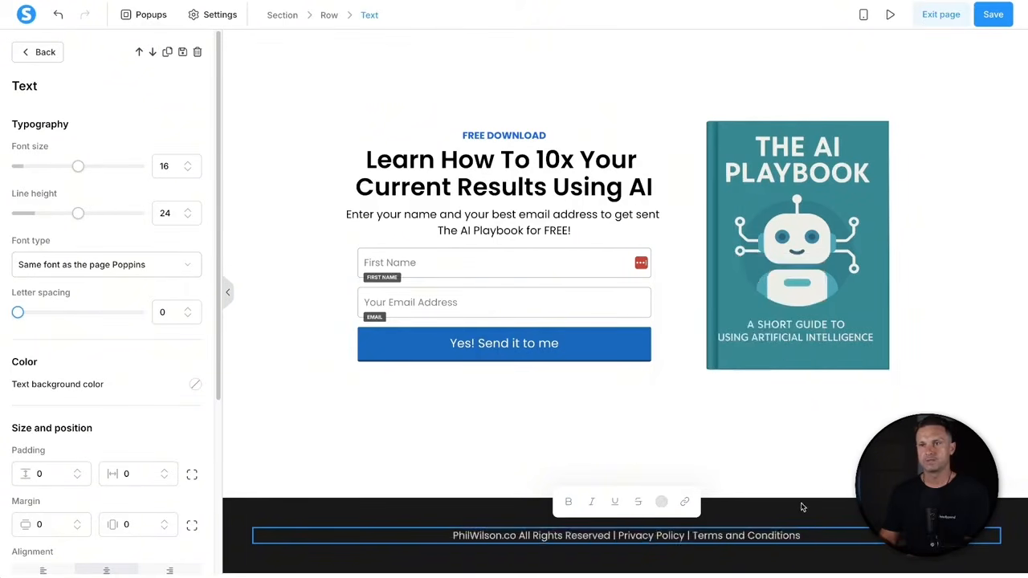
- Reduce the footer section's top and bottom padding from 40 to 10
left_click(236, 545)
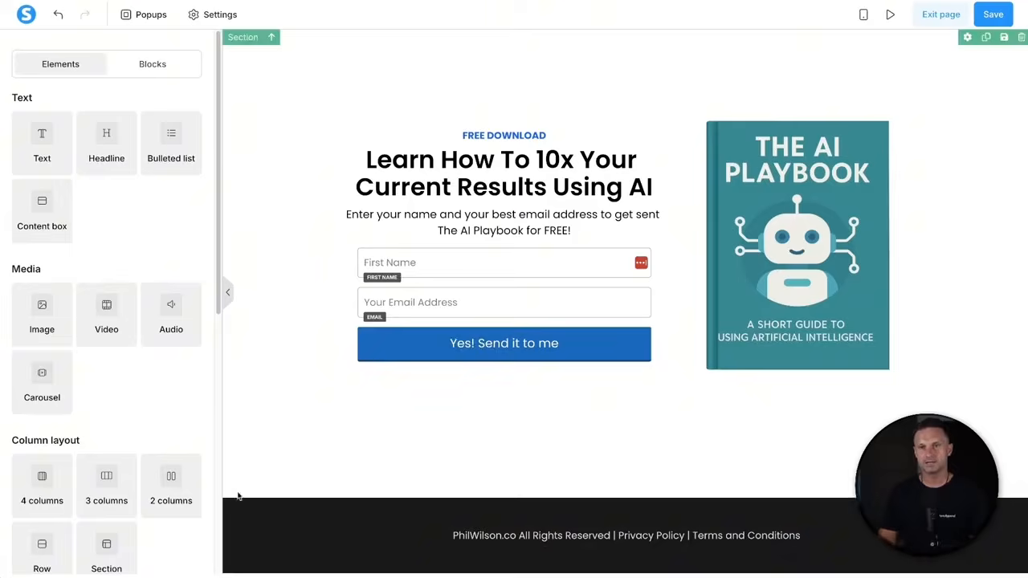
left_click(240, 524)
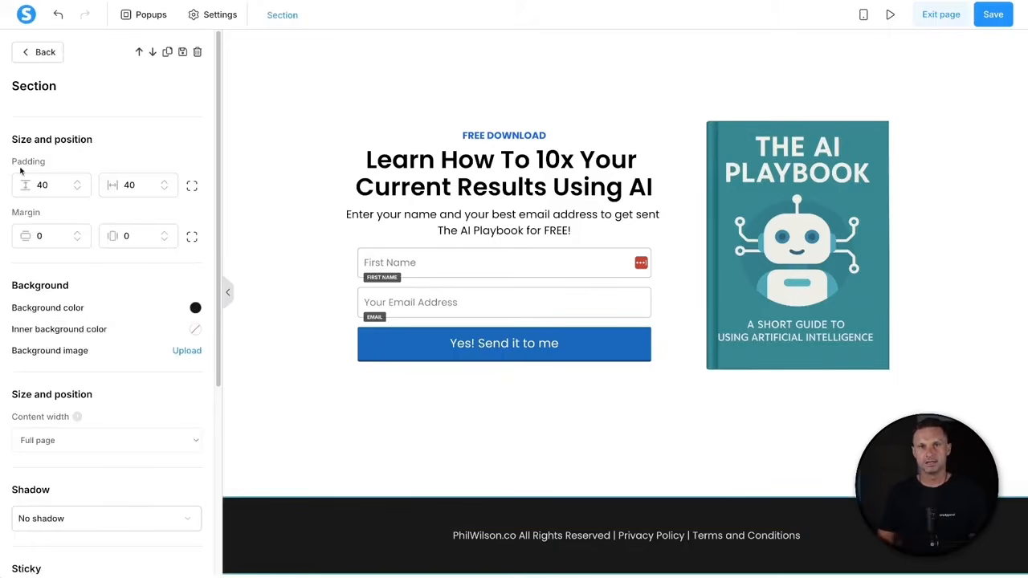
left_click_drag(42, 183, 29, 187)
type("0")
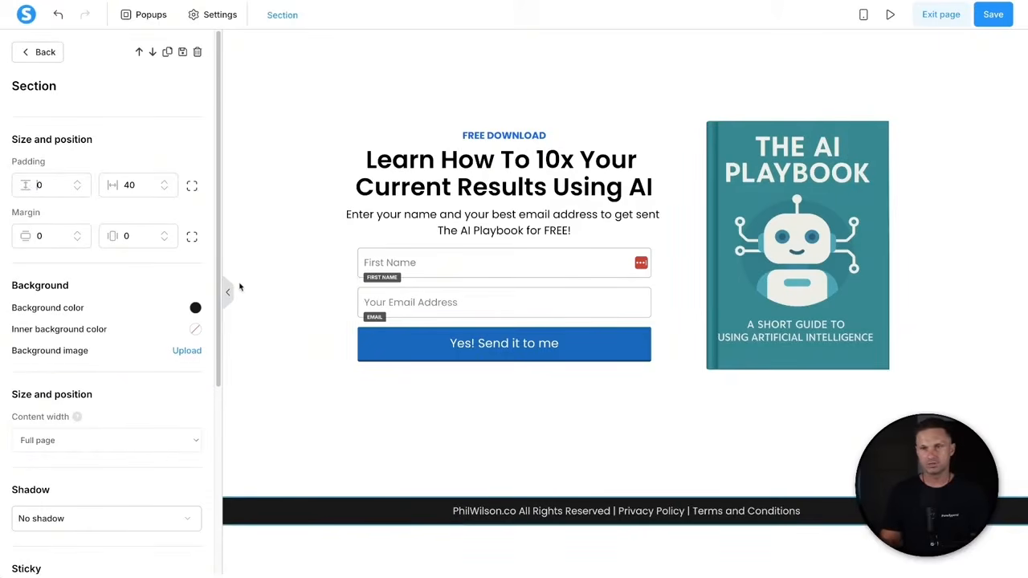
type("2")
type("1")
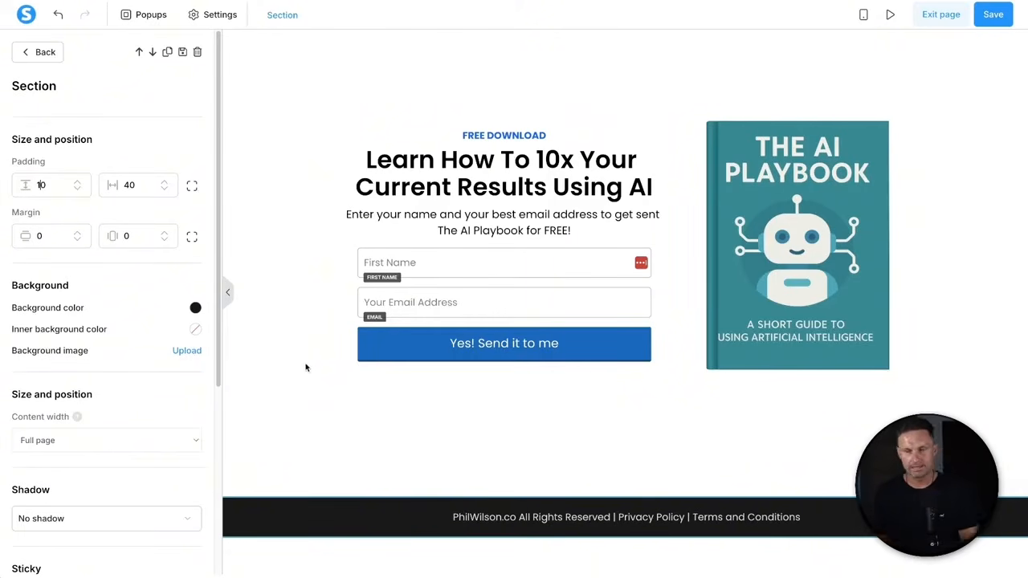
left_click(323, 425)
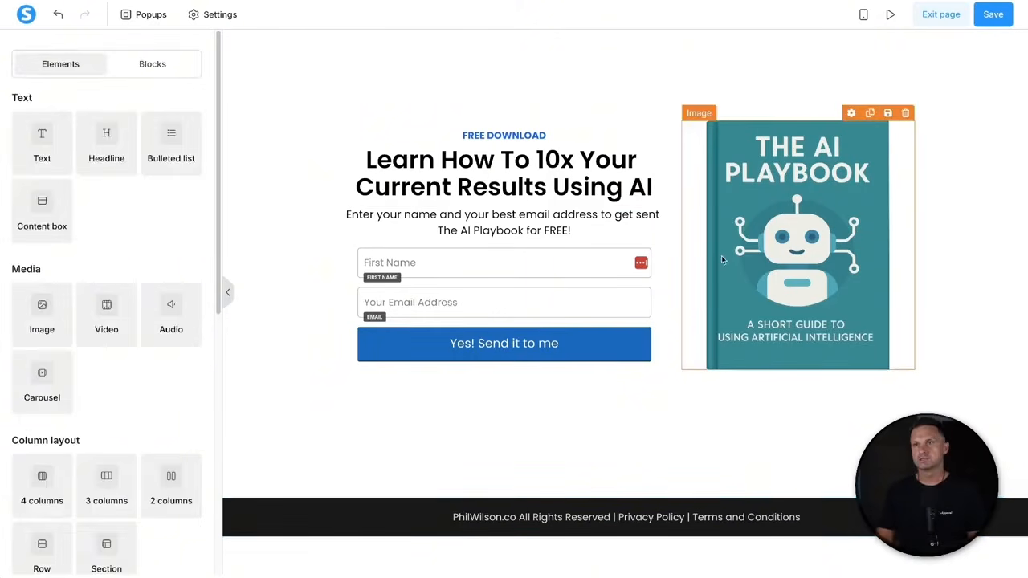
- Save the page and preview the finished opt-in page
left_click(993, 17)
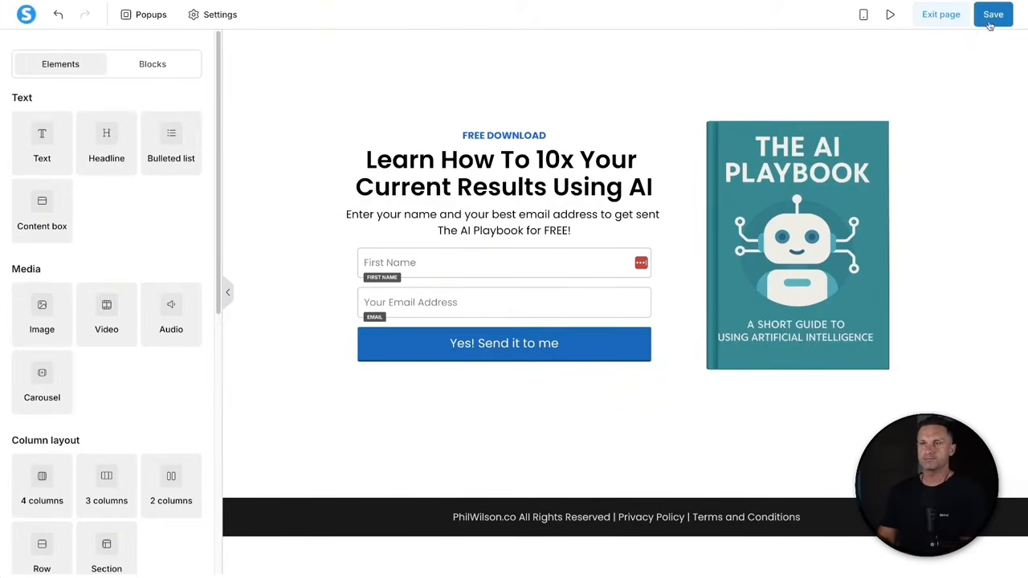
left_click(890, 15)
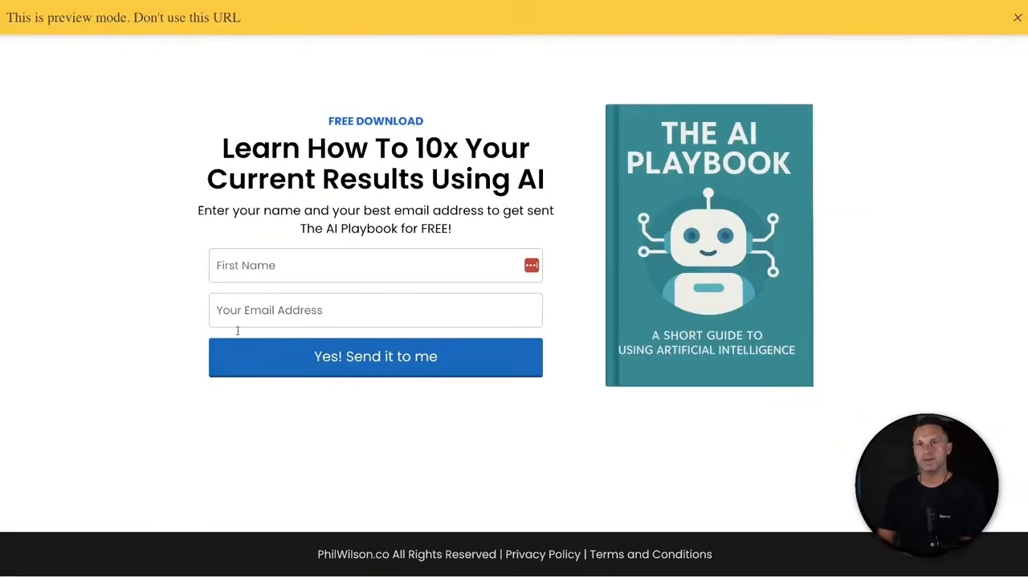
left_click(1015, 19)
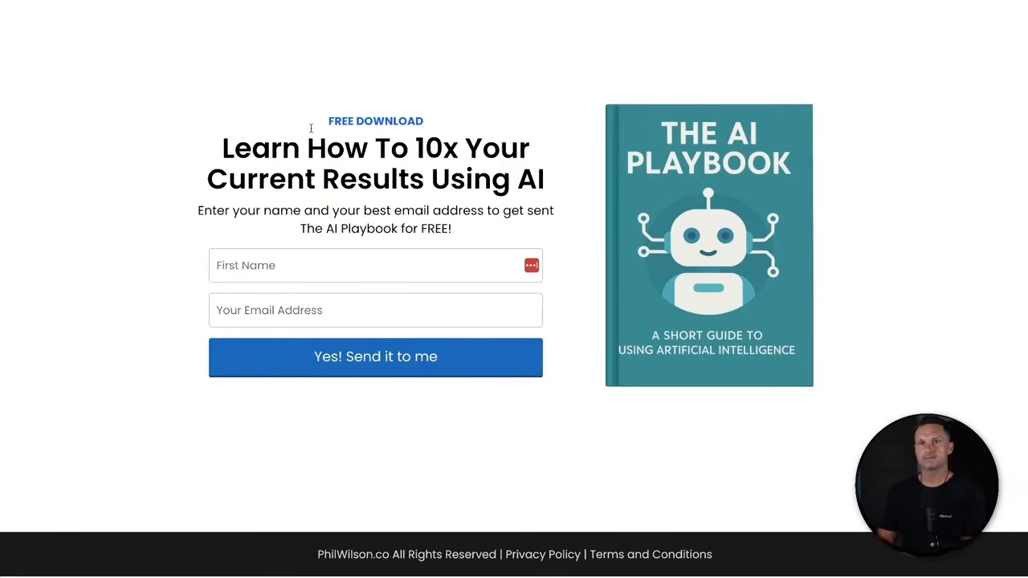
- Review the headline, form, book image and footer, then return to edit the footer text
left_click_drag(127, 16, 863, 391)
left_click(864, 392)
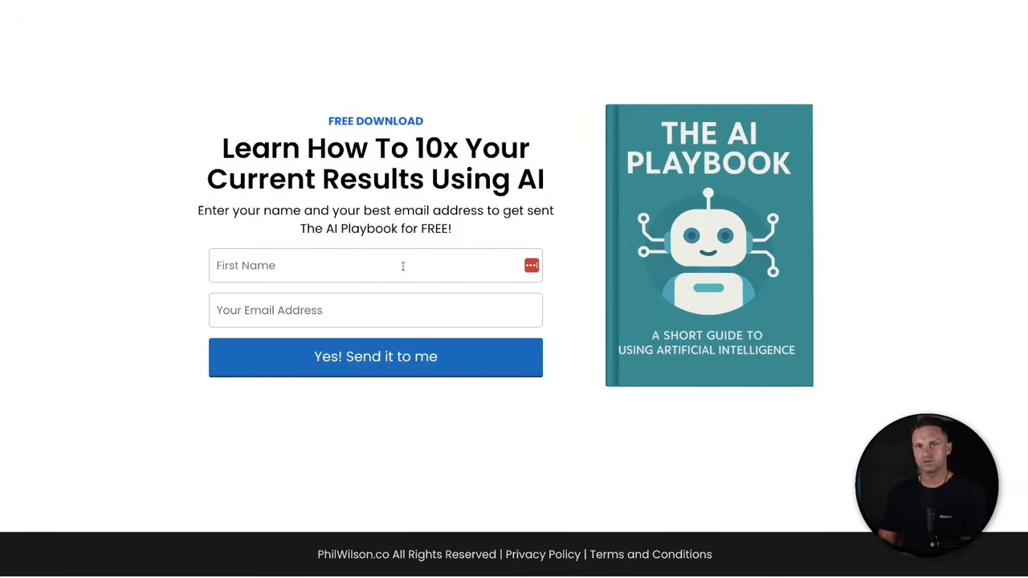
left_click_drag(156, 71, 557, 264)
left_click(558, 264)
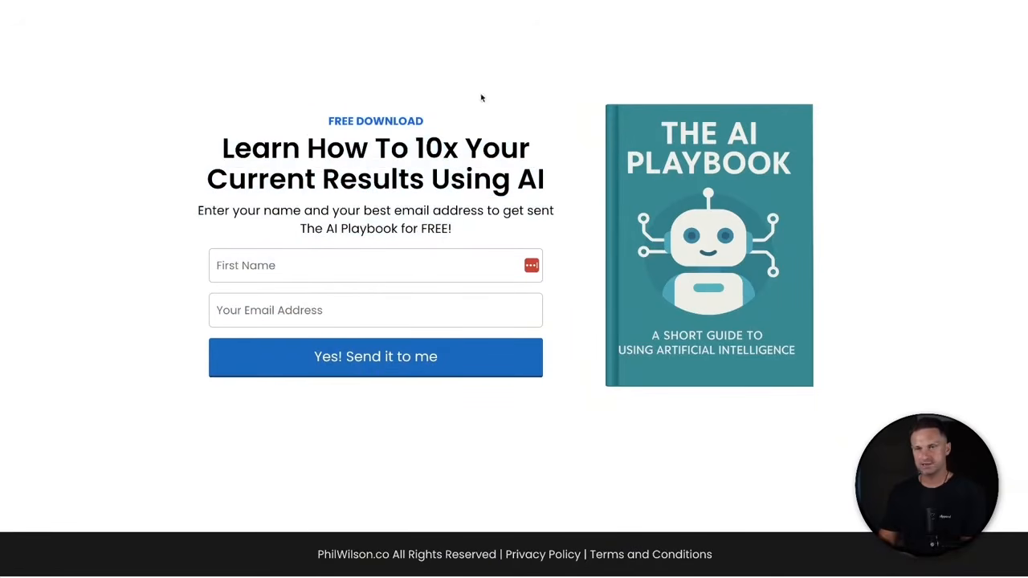
left_click_drag(307, 556, 754, 562)
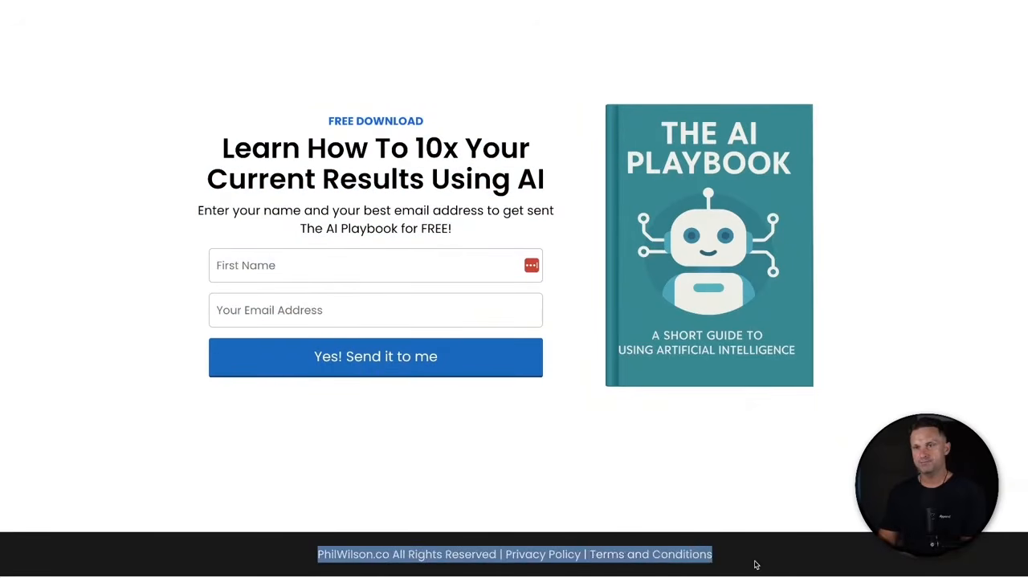
left_click(755, 562)
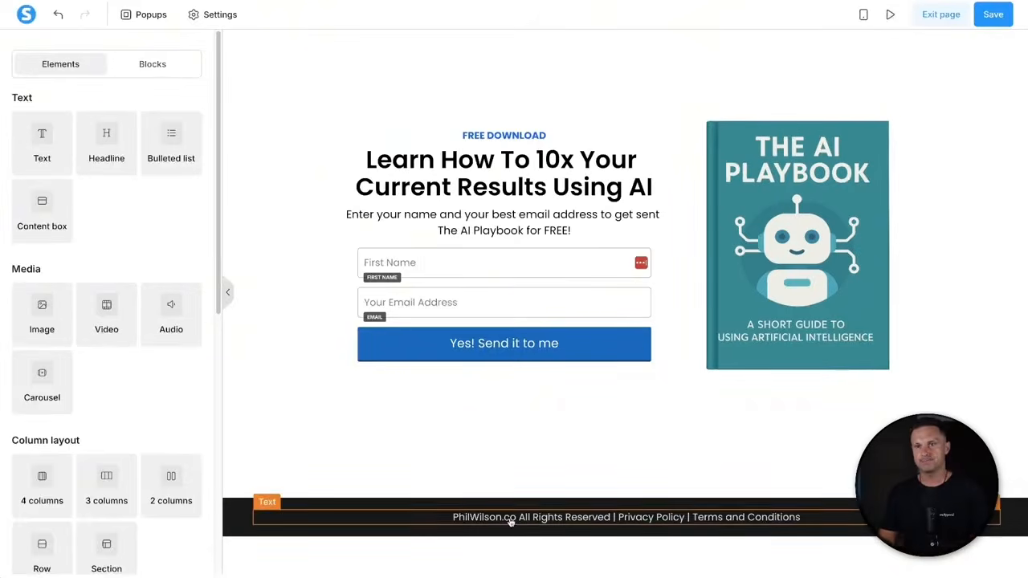
left_click(510, 519)
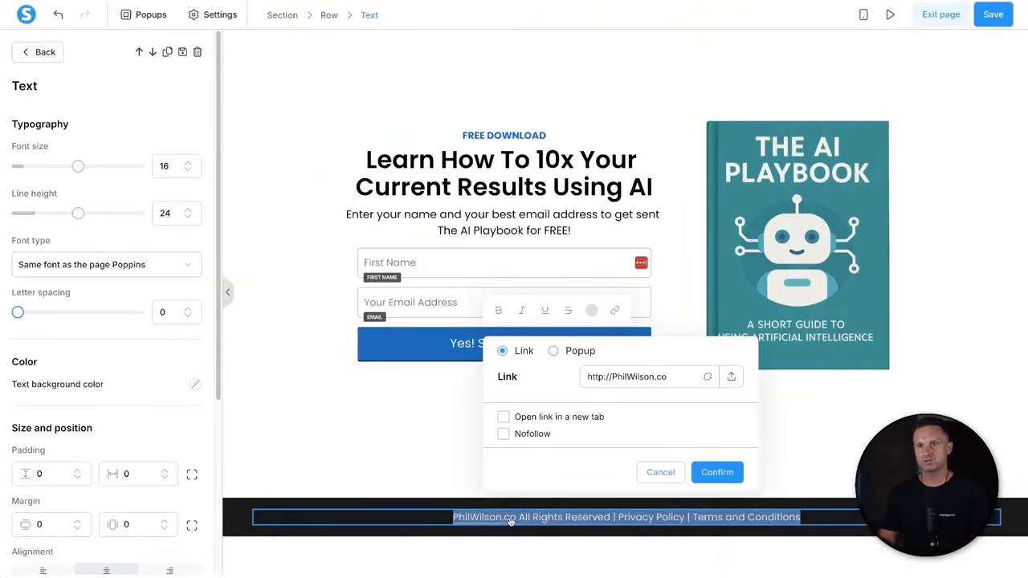
- Set the footer copyright line's font size to 14
left_click(188, 170)
left_click(188, 171)
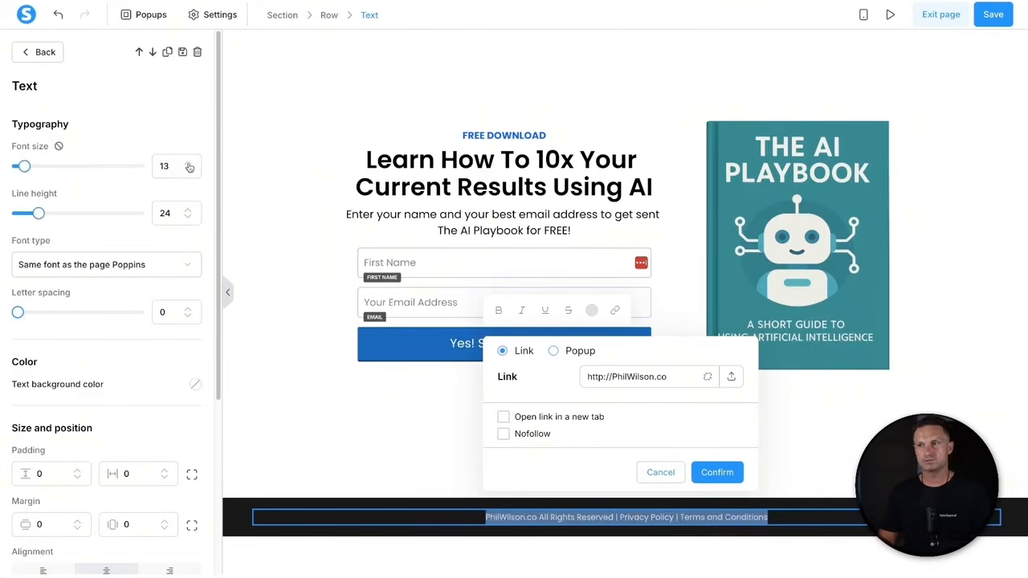
left_click(189, 163)
left_click(281, 377)
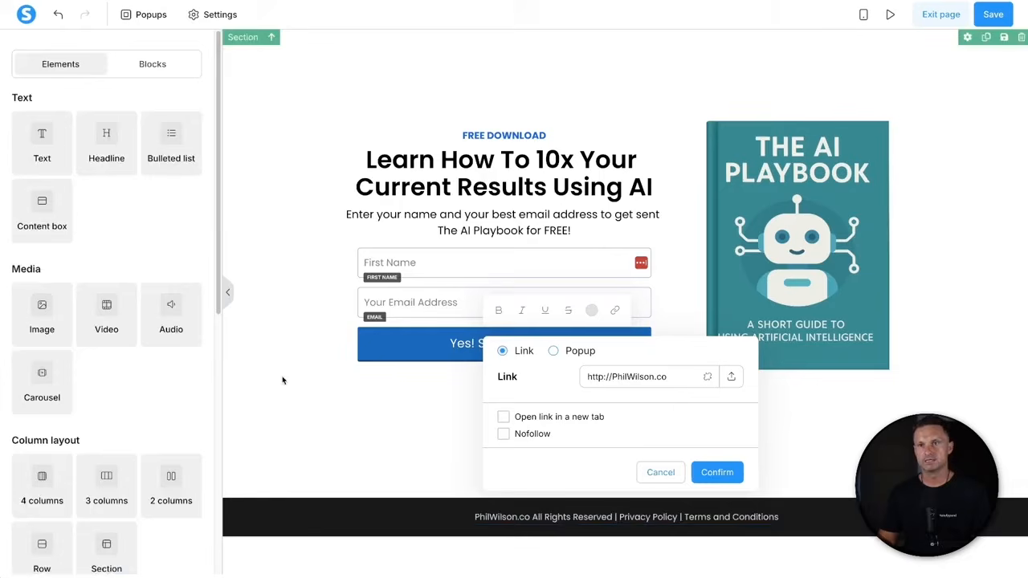
left_click(716, 477)
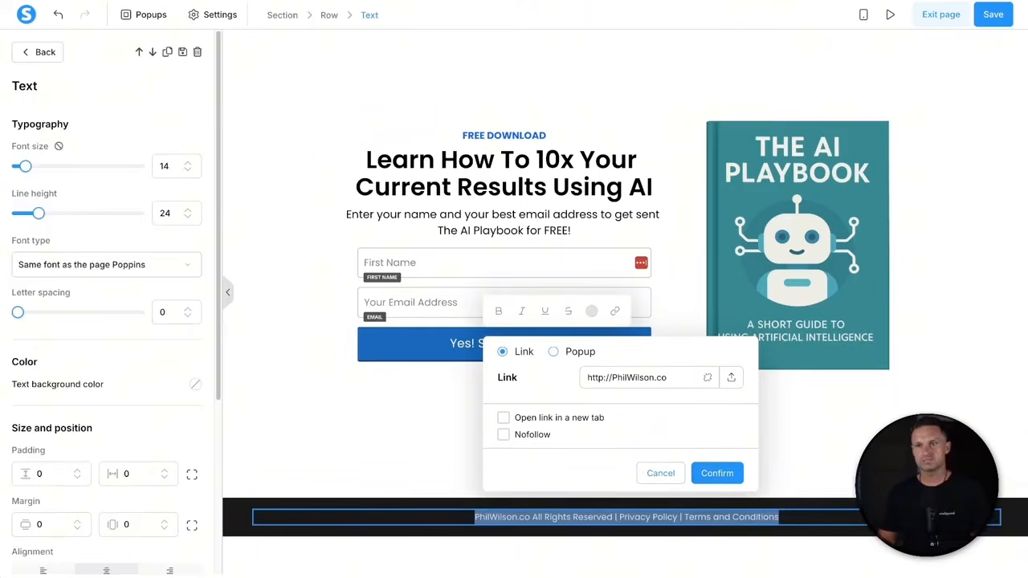
left_click(857, 416)
- Reselect the footer line and highlight the words 'Terms and Conditions'
left_click(717, 472)
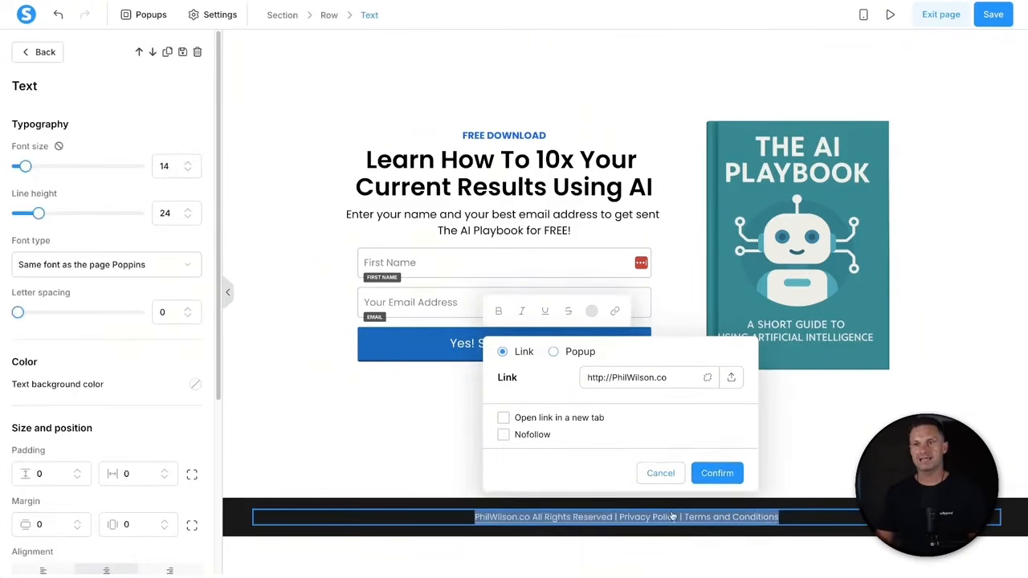
left_click(708, 377)
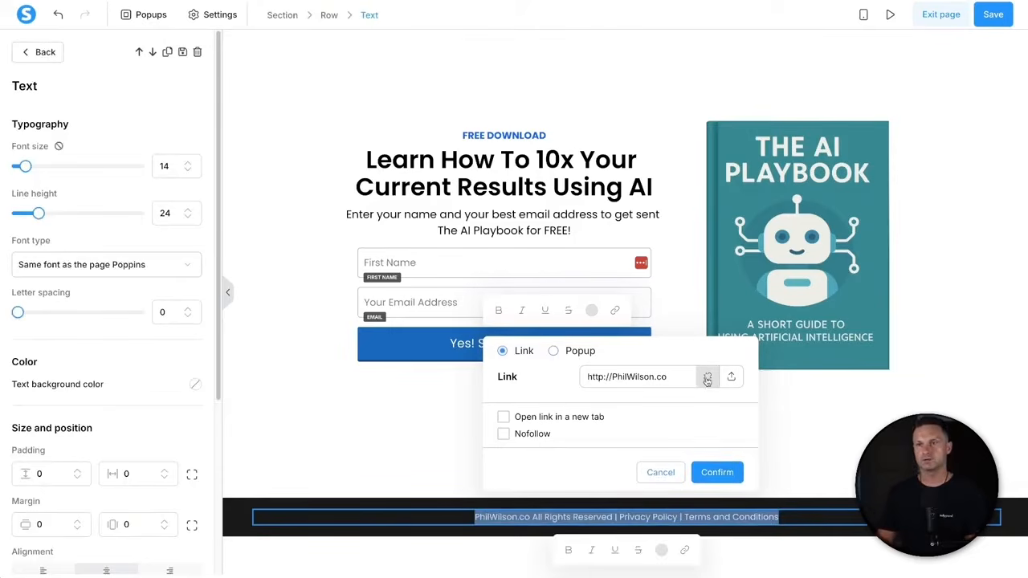
triple_click(514, 515)
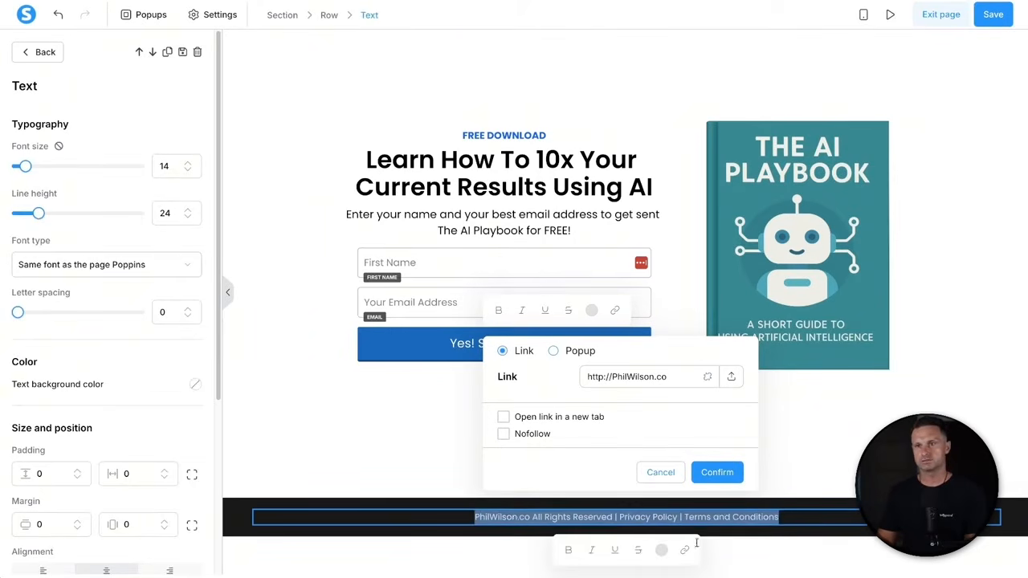
left_click(818, 509)
left_click(791, 518)
left_click_drag(796, 518, 684, 521)
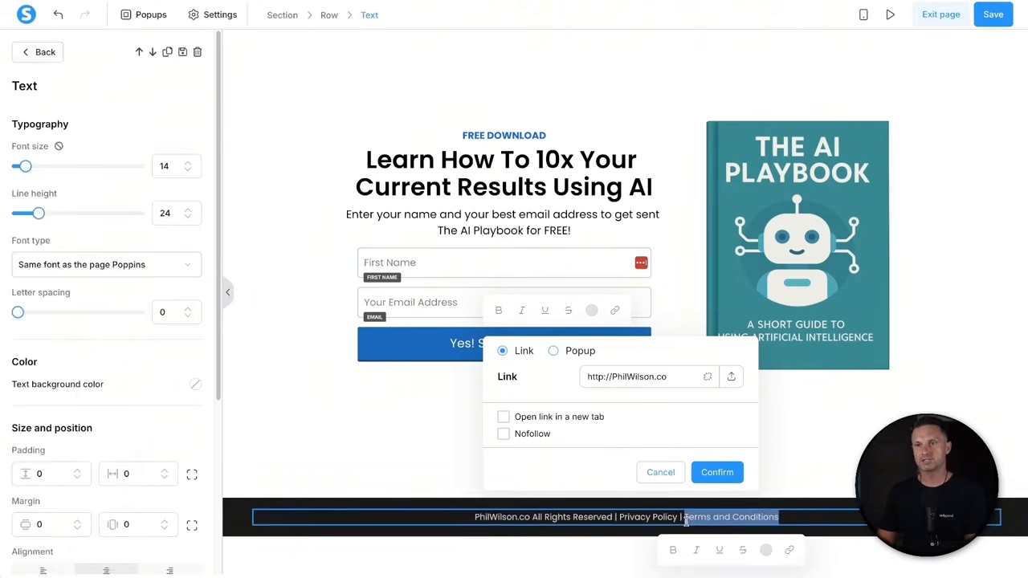
- Link 'Terms and Conditions' to the site's terms page, opening in a new tab
left_click(790, 551)
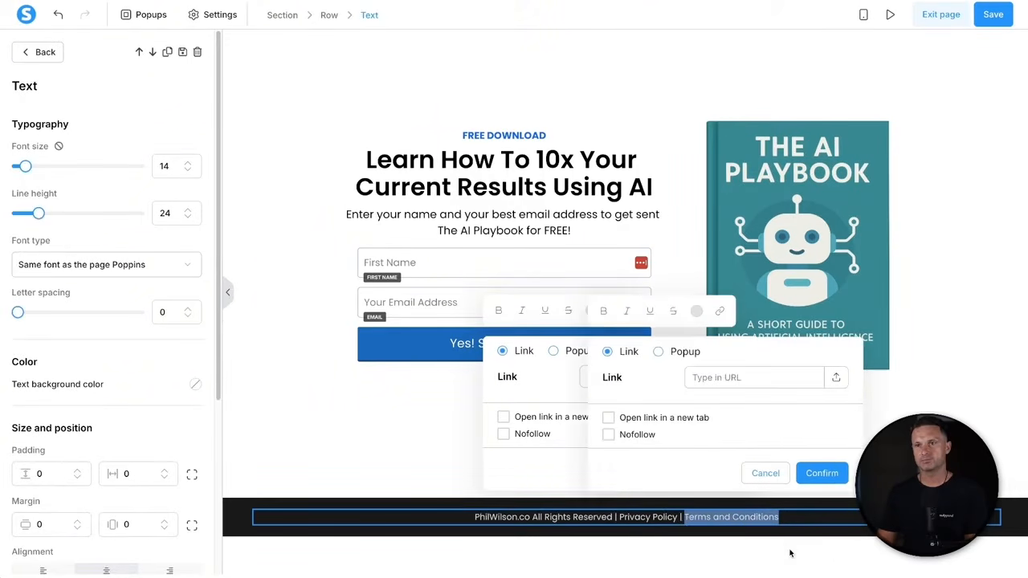
left_click(735, 387)
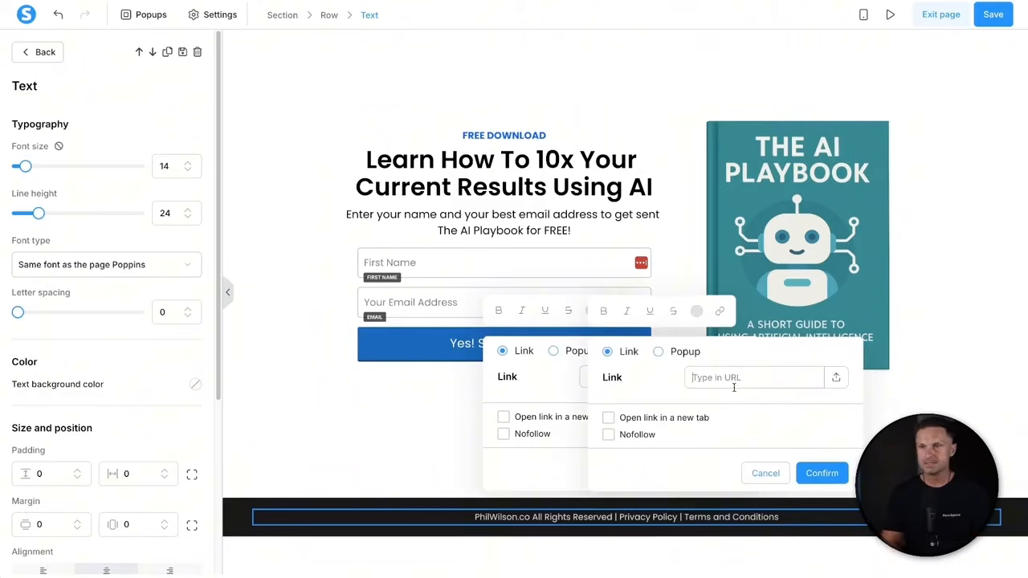
type("https://")
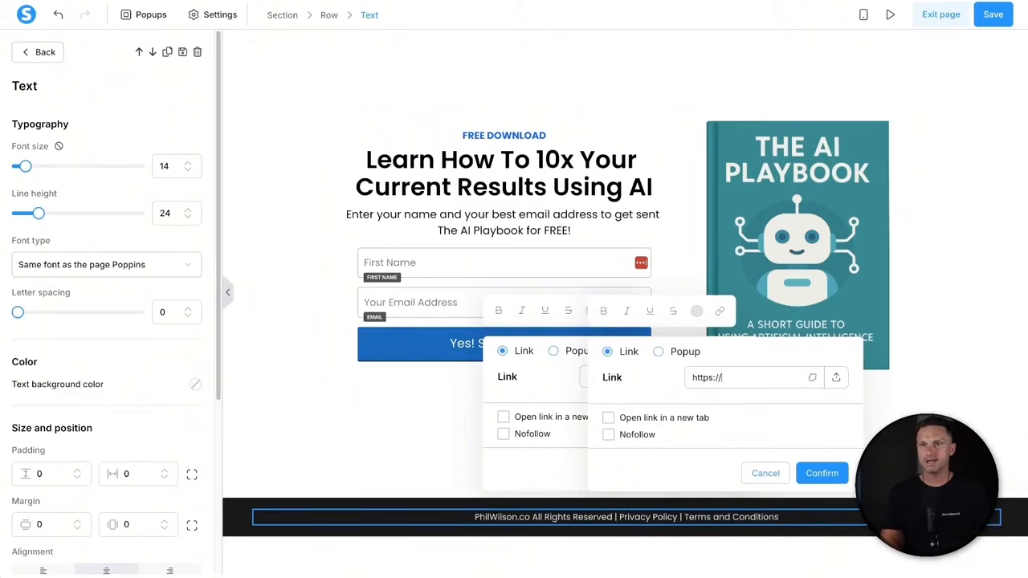
key("ctrl+a")
type("/")
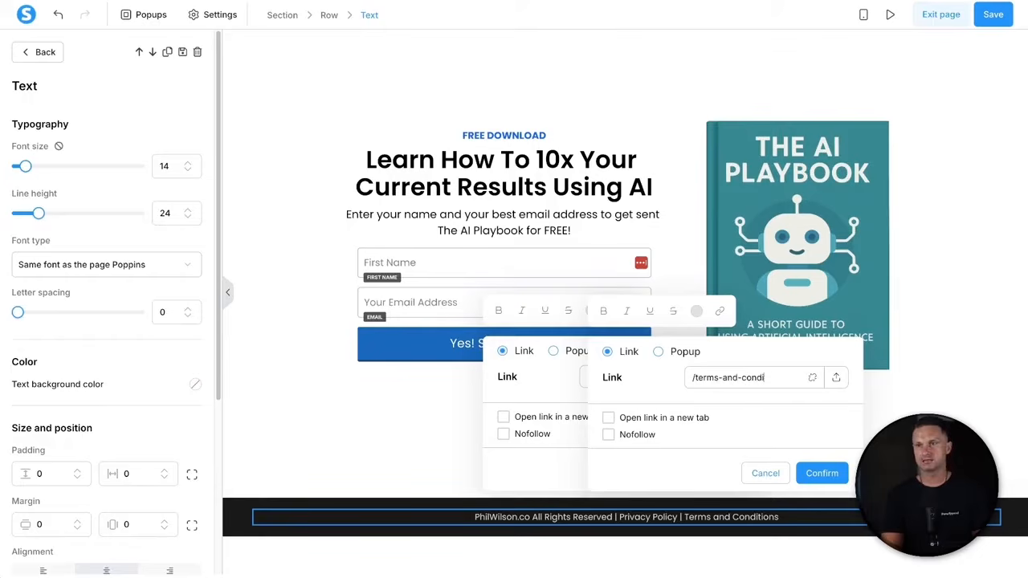
type("https:")
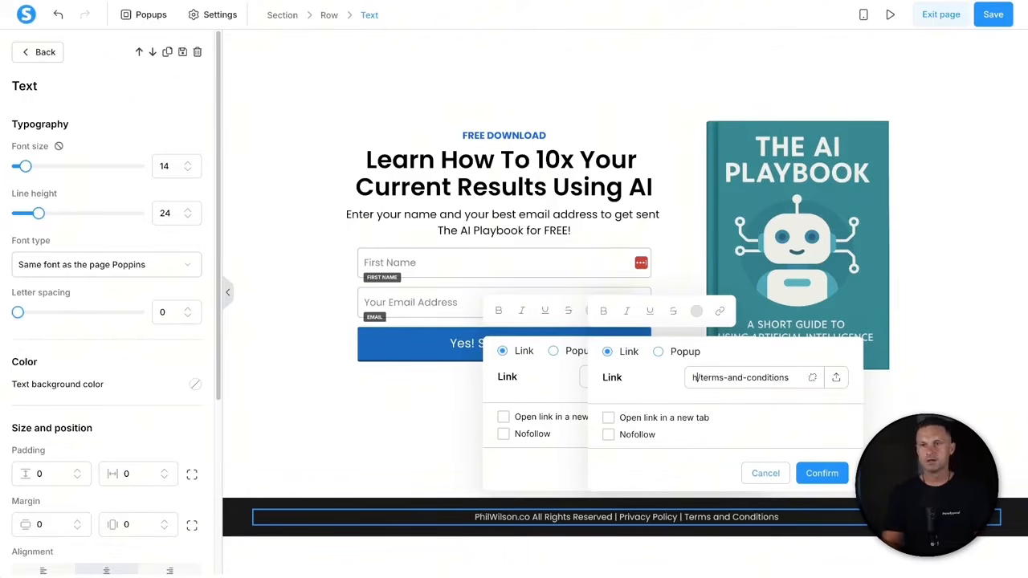
type("//philwilson.co/terms")
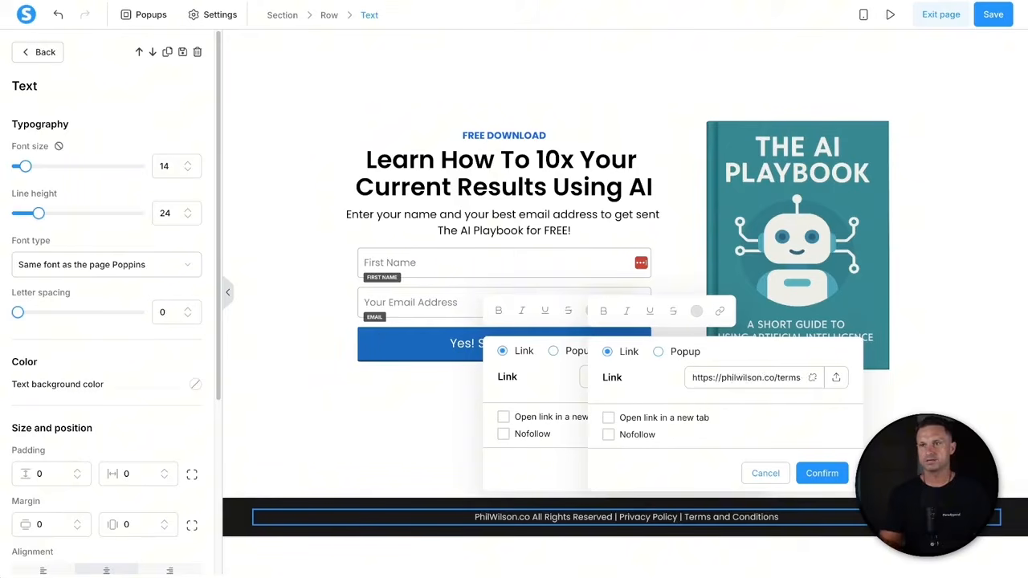
key("shift+Home")
key("ctrl+c")
left_click(727, 382)
left_click(608, 417)
left_click(820, 472)
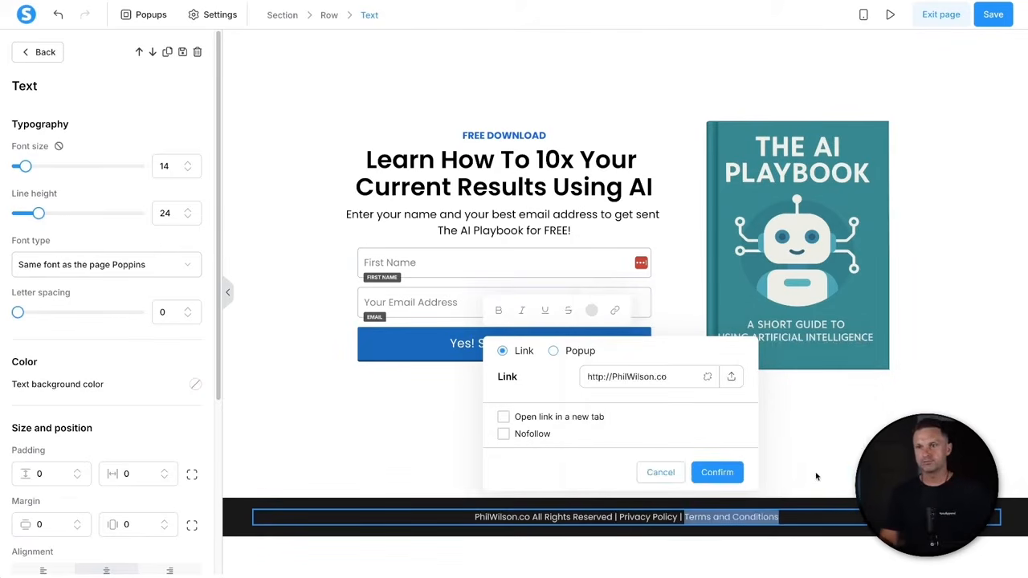
left_click_drag(619, 517, 677, 517)
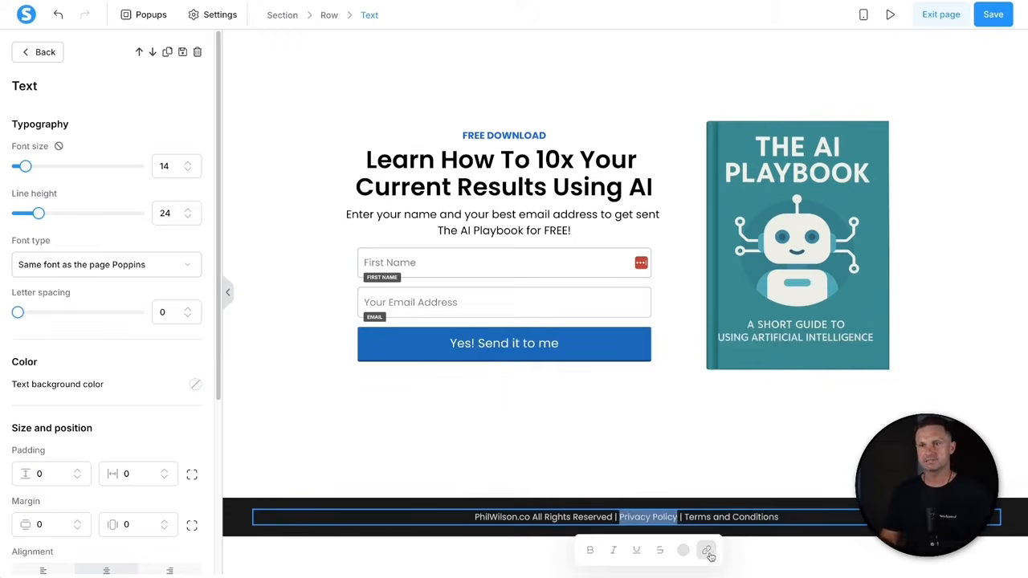
- Link 'Privacy Policy' to the site's /privacy-policy page, opening in a new tab
left_click(707, 550)
left_click(621, 382)
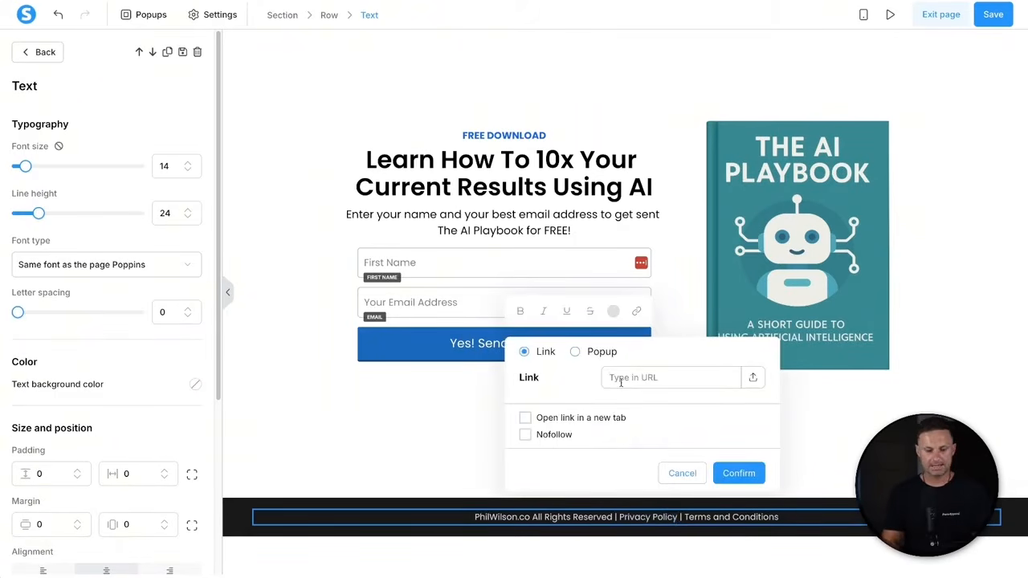
key("ctrl+v")
type("/priv")
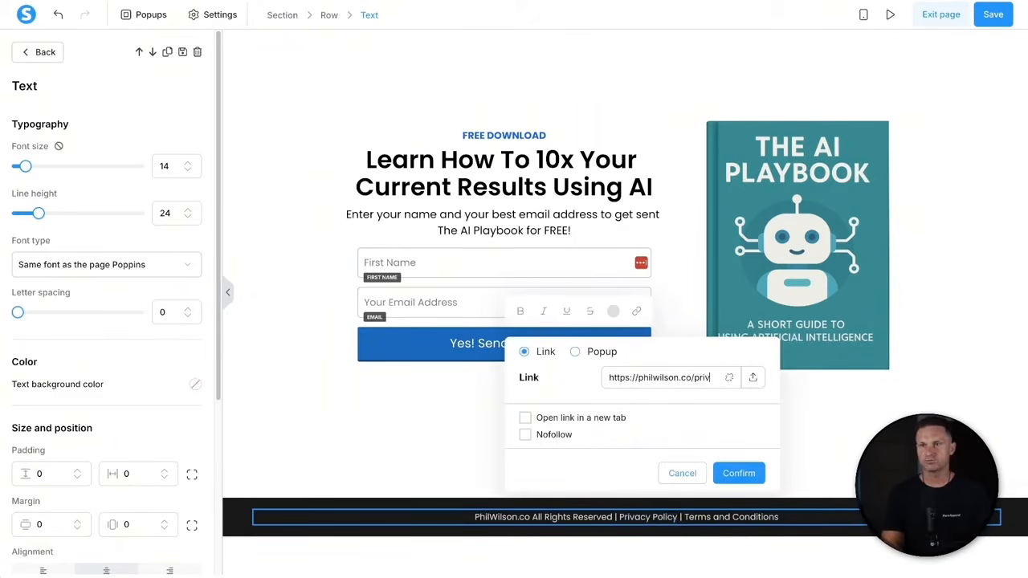
type("acy-policy")
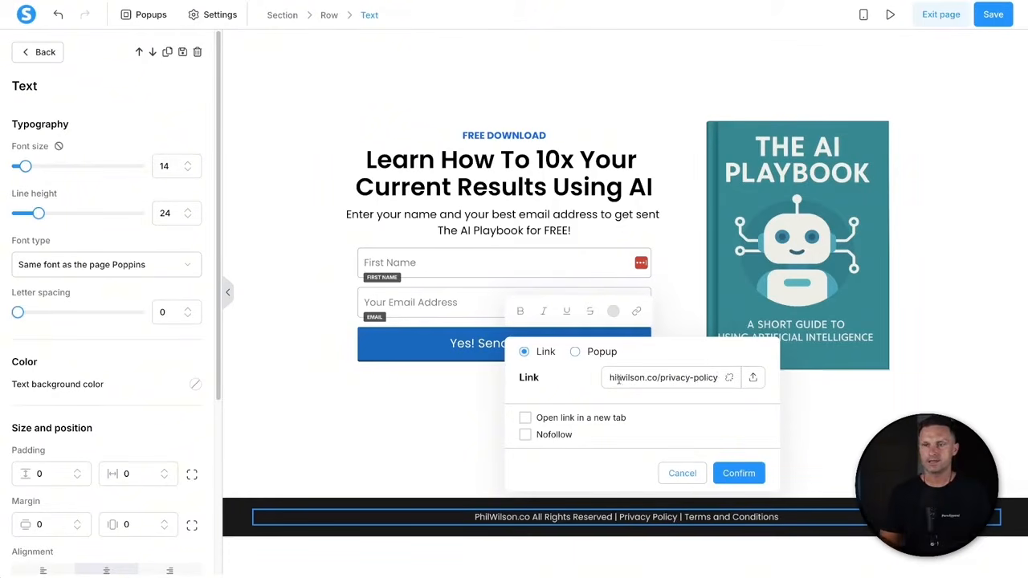
left_click(555, 418)
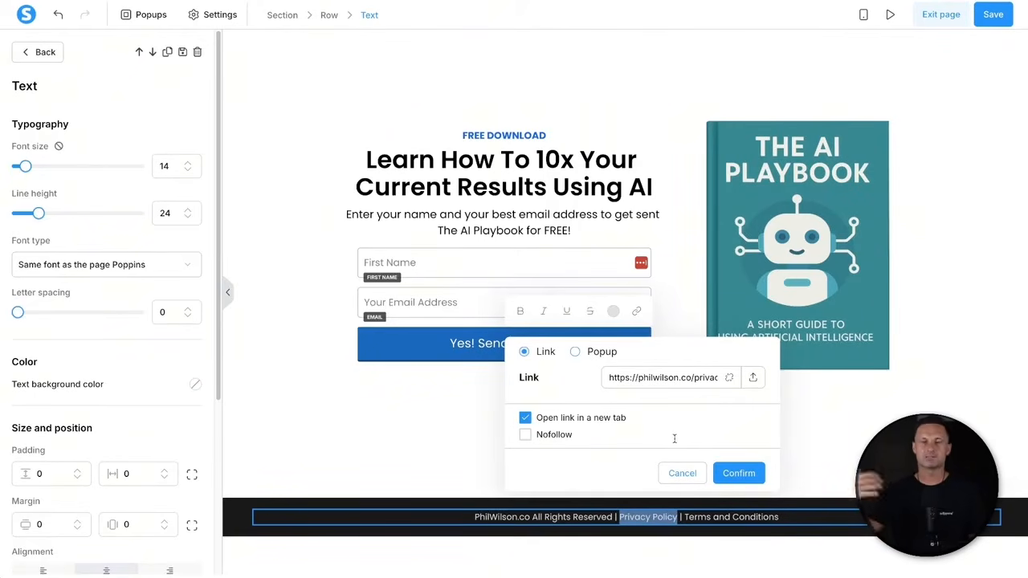
left_click(750, 479)
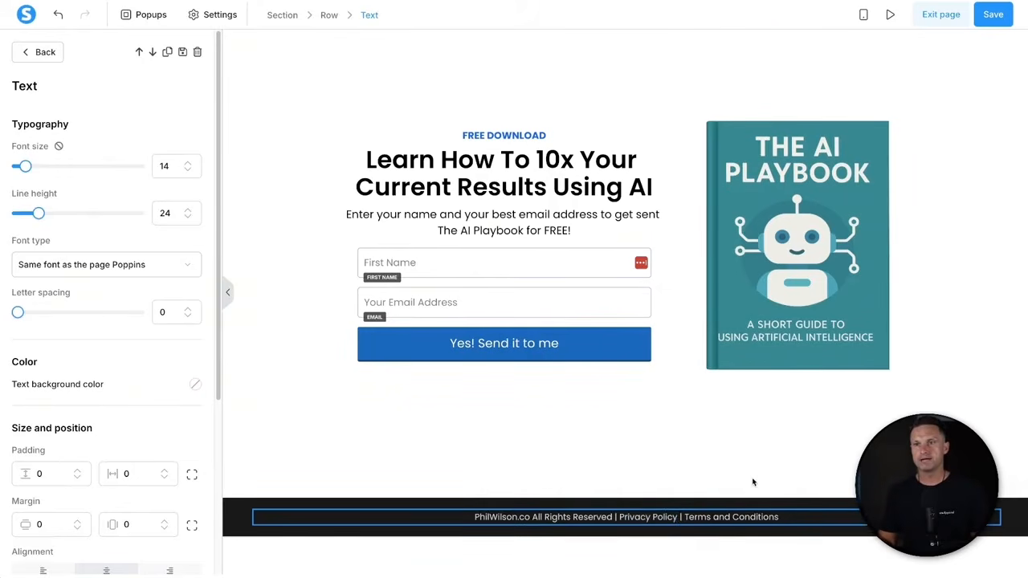
left_click(752, 479)
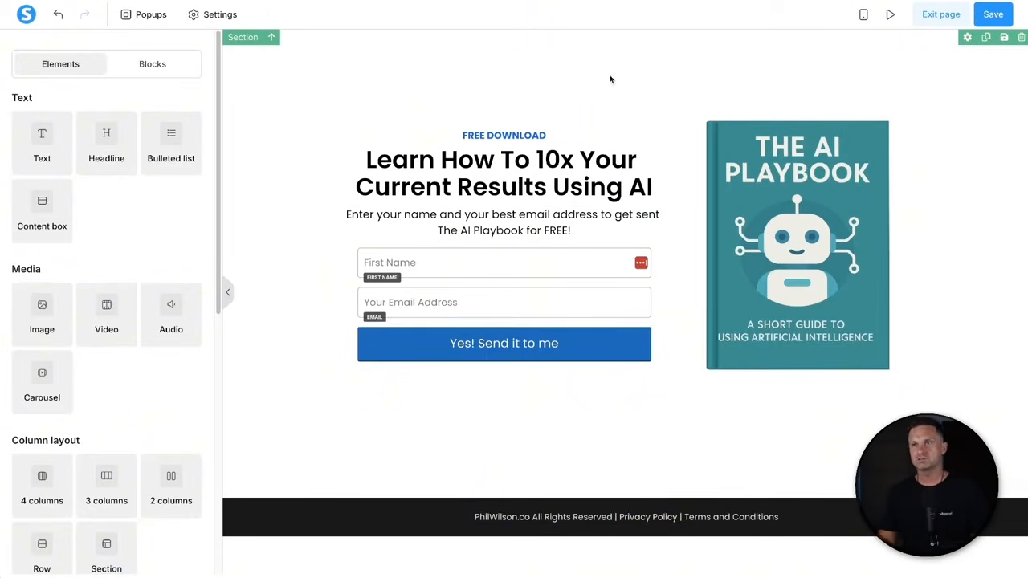
- In the mobile layout, raise the 'Yes! Send it to me' button's vertical padding to 10
left_click(865, 19)
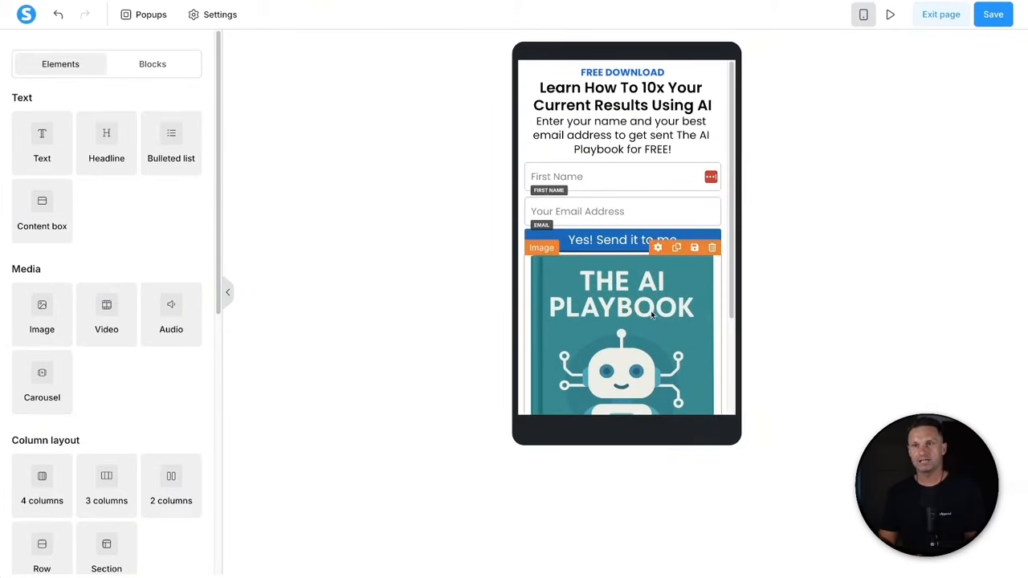
scroll(652, 314, "down", 2)
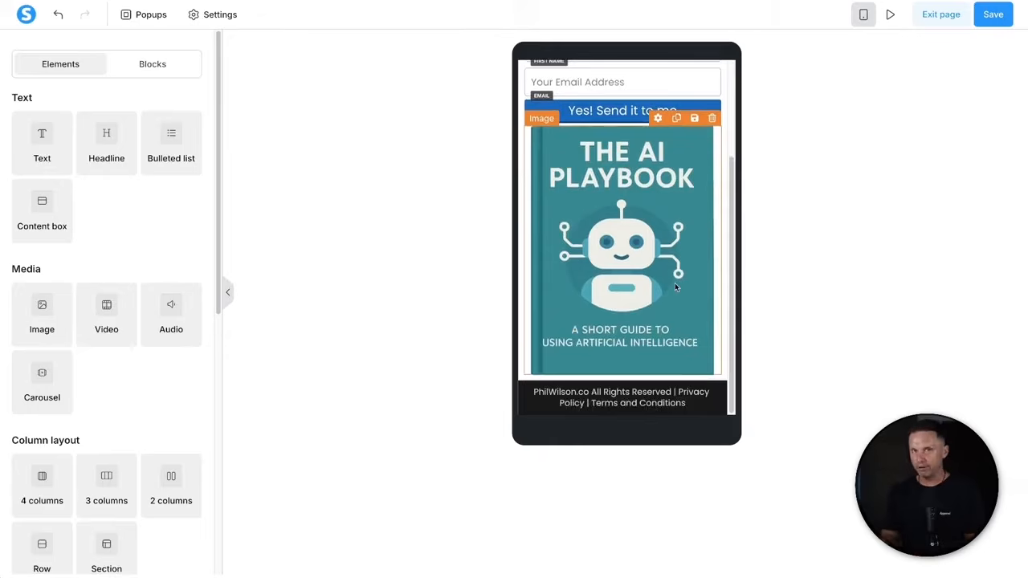
scroll(673, 297, "up", 2)
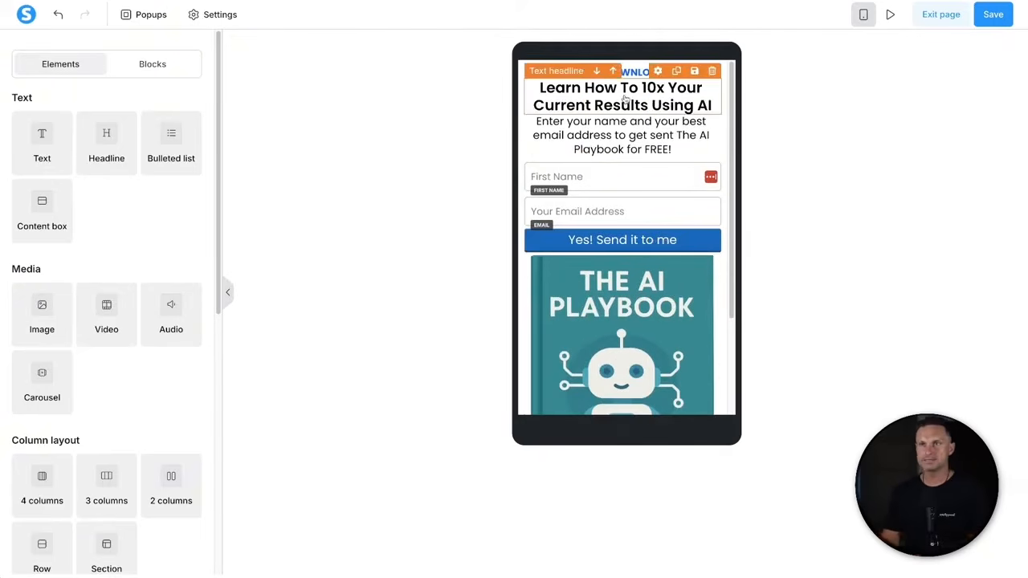
left_click(587, 242)
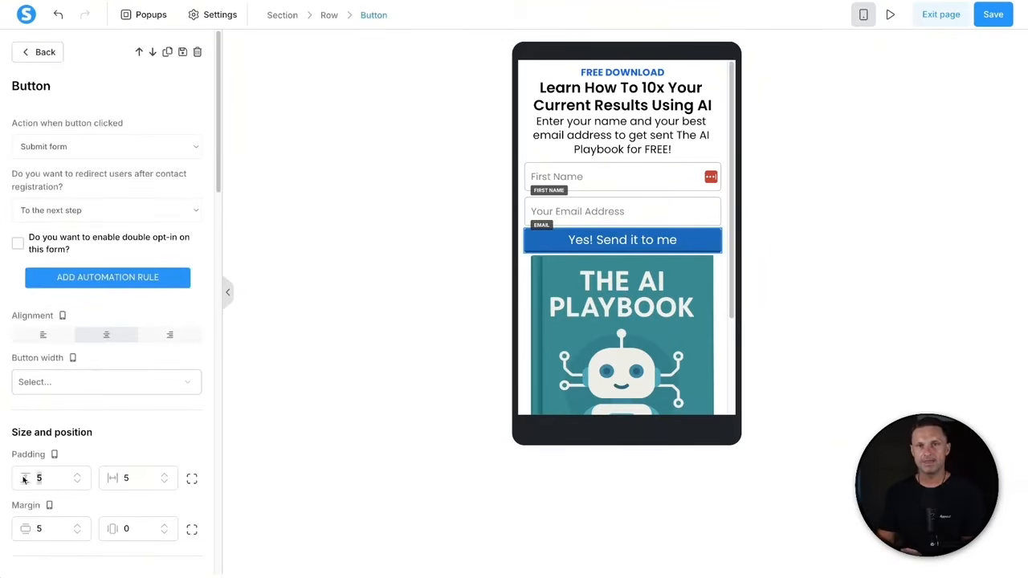
left_click(77, 475)
left_click(77, 474)
left_click(77, 475)
left_click(77, 474)
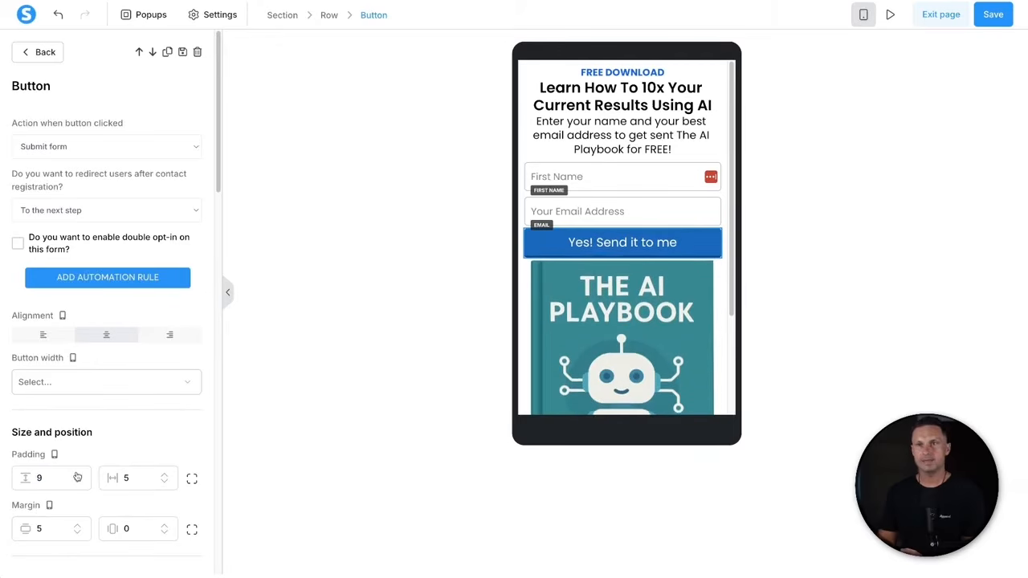
left_click(77, 475)
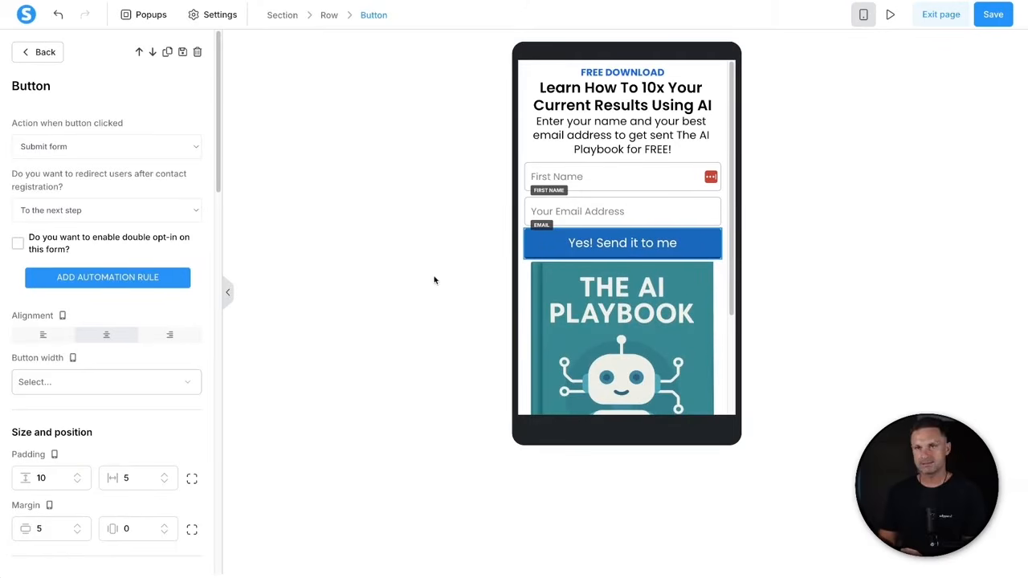
- Raise the button's vertical margin from 5 to 10
left_click(78, 525)
left_click(78, 525)
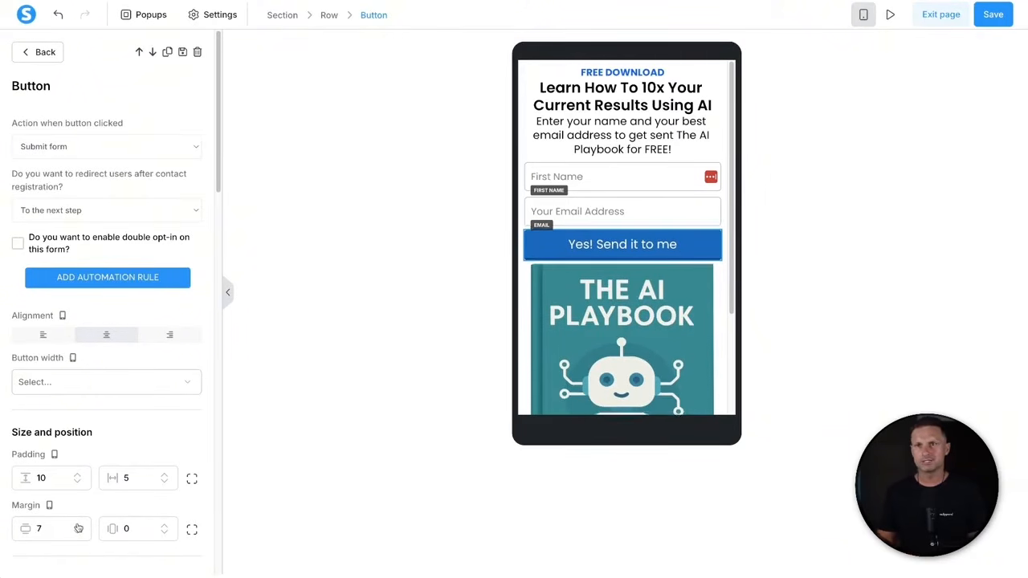
left_click(78, 525)
left_click(78, 525)
left_click(78, 525)
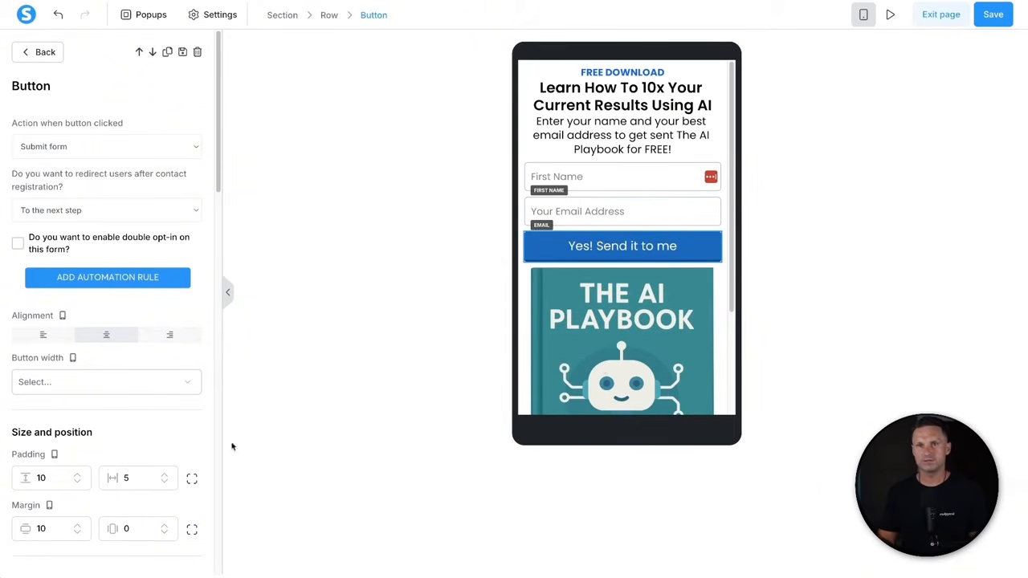
left_click(423, 384)
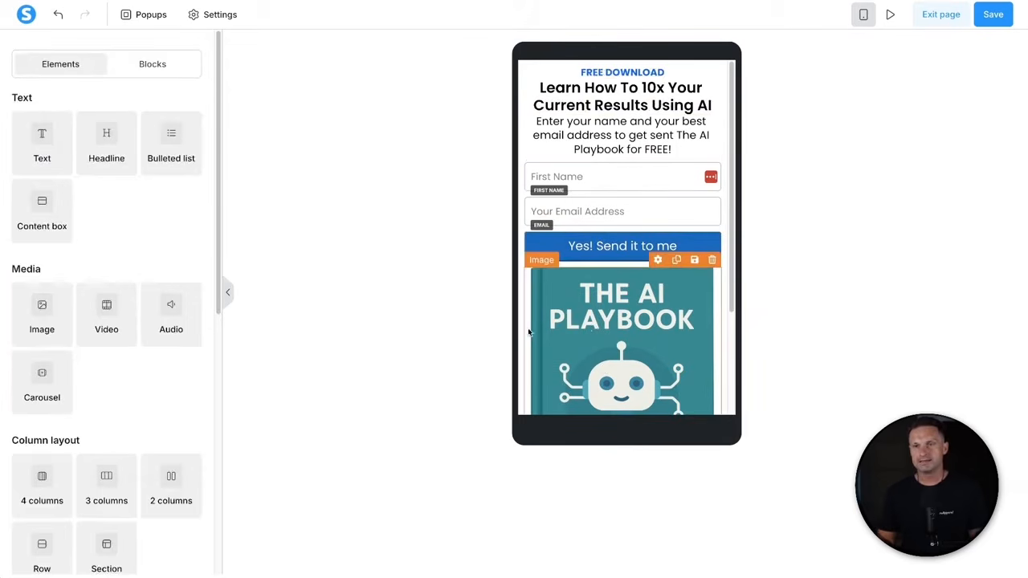
- Set the book cover image size to 200
left_click(579, 333)
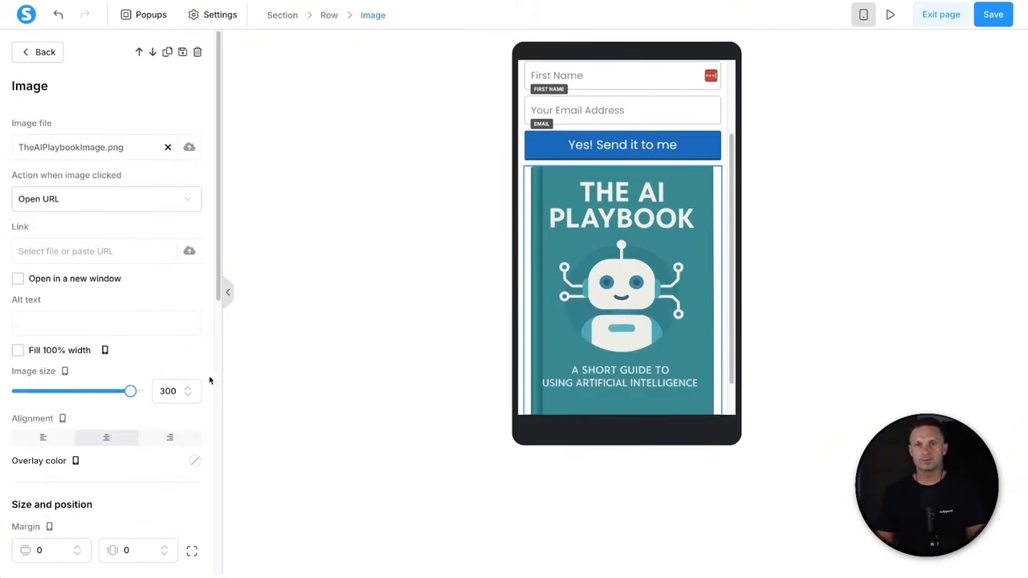
double_click(168, 391)
type("150")
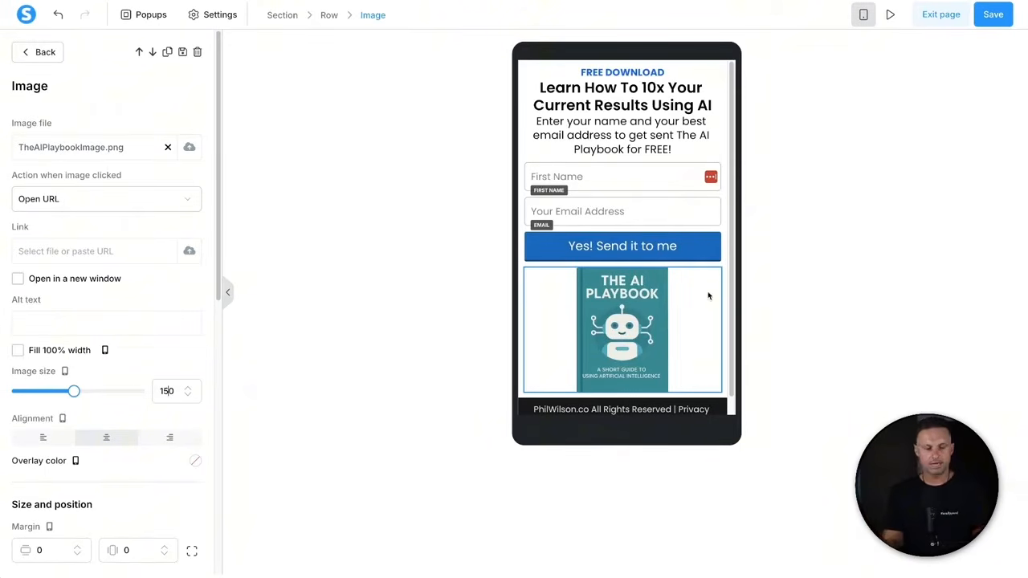
key("ctrl+a")
type("200")
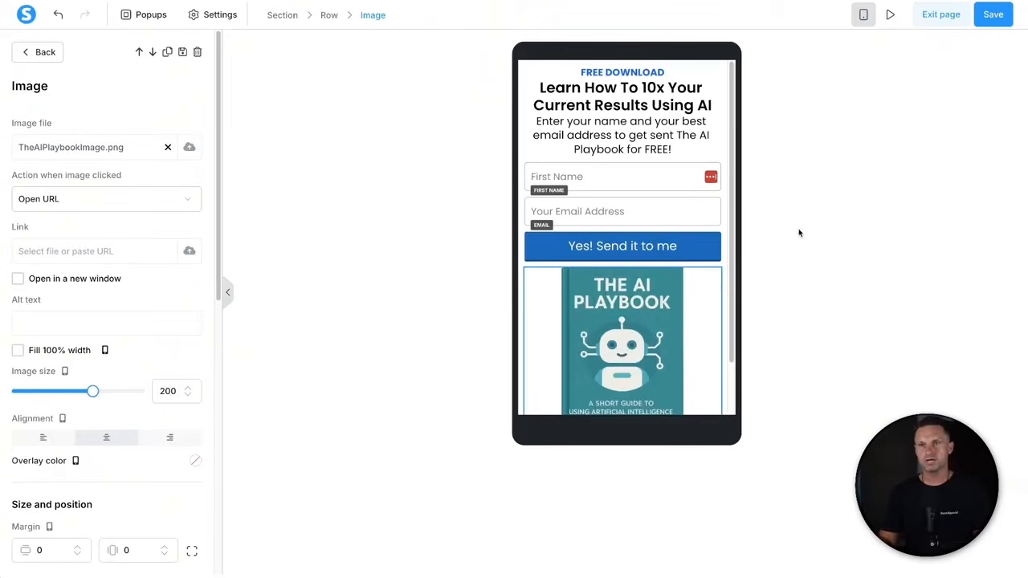
- Raise the cover image's top margin to 20
scroll(138, 470, "down", 1)
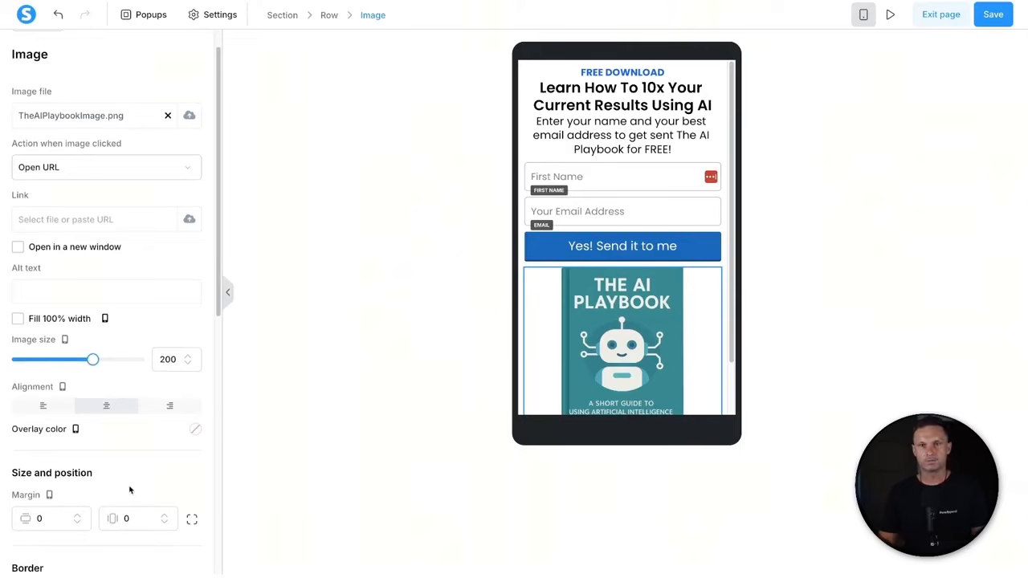
scroll(144, 479, "down", 2)
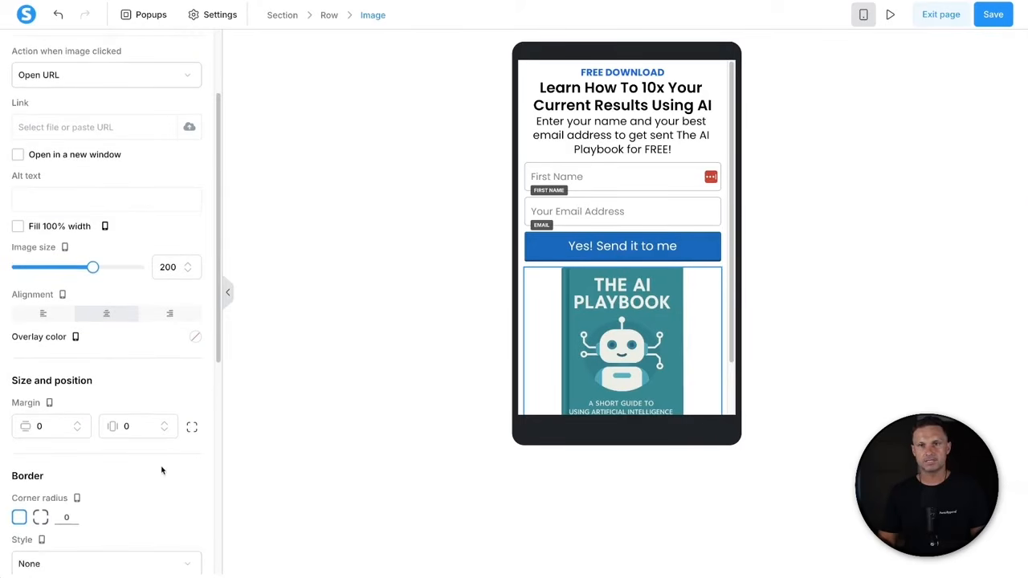
left_click(76, 424)
triple_click(76, 423)
triple_click(76, 423)
triple_click(76, 423)
left_click(77, 423)
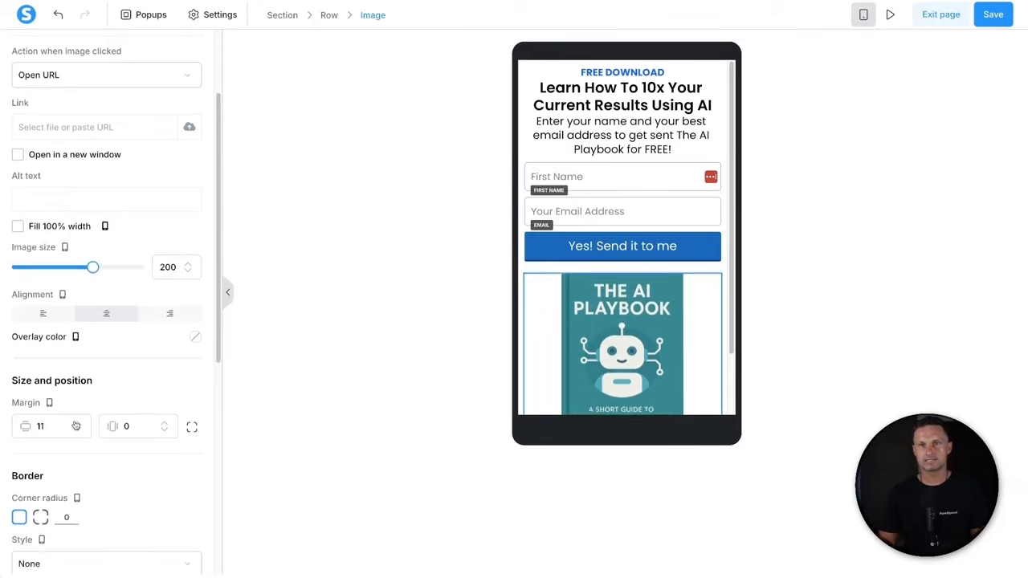
triple_click(77, 423)
triple_click(76, 423)
triple_click(77, 423)
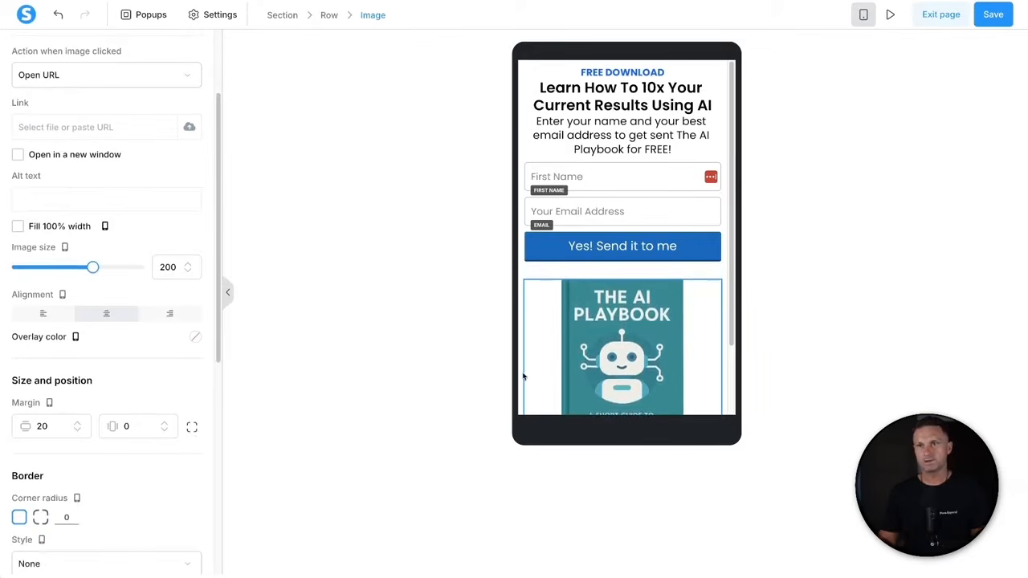
left_click(545, 351)
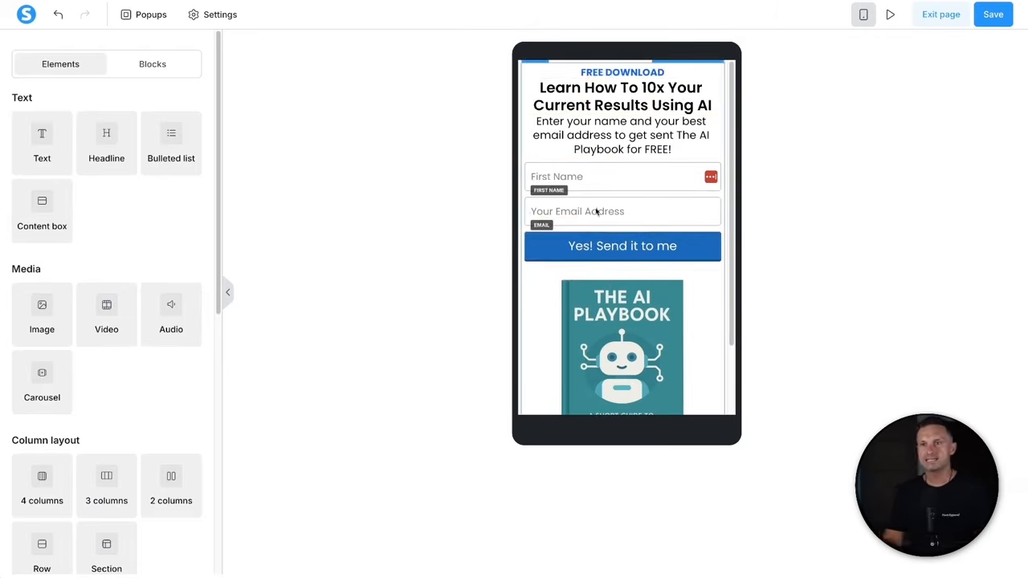
- Give the headline top padding 5 and font size 26
left_click(589, 96)
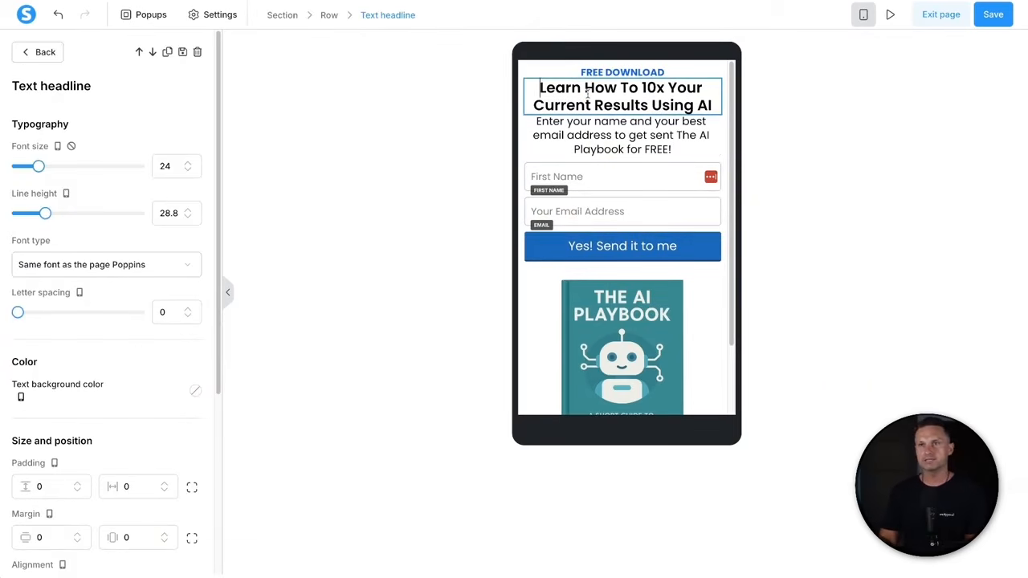
left_click(77, 484)
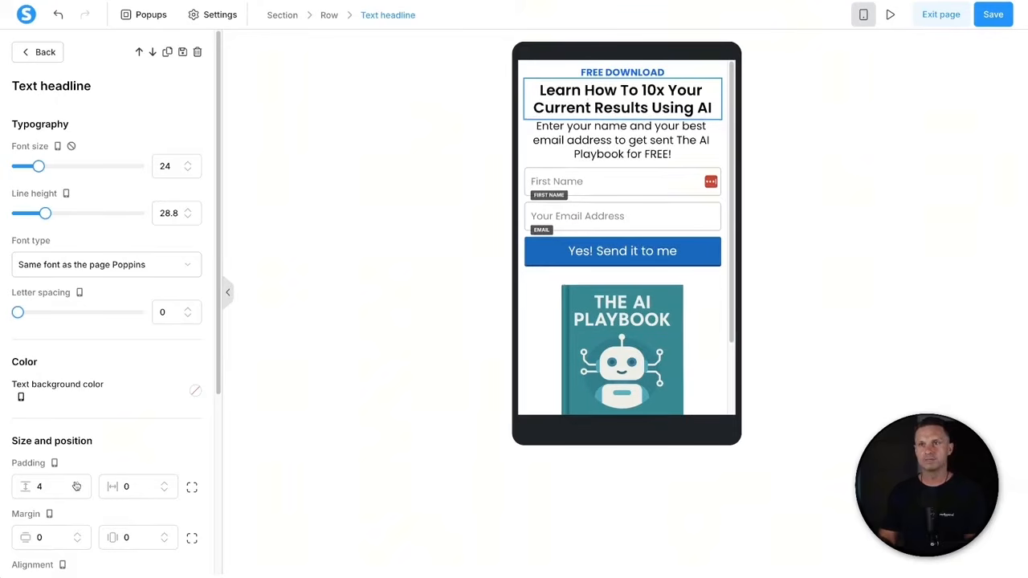
left_click(76, 484)
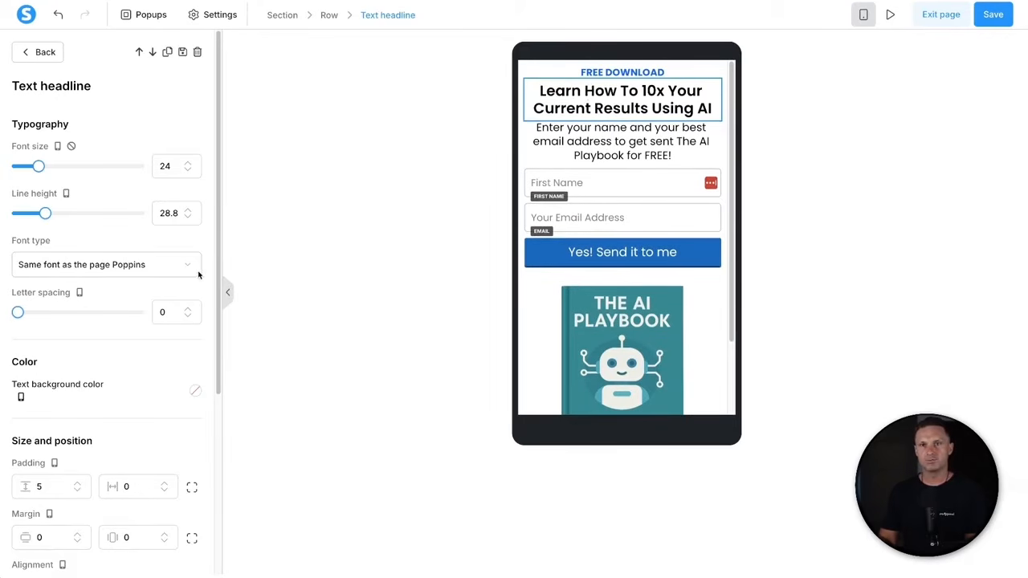
left_click(190, 164)
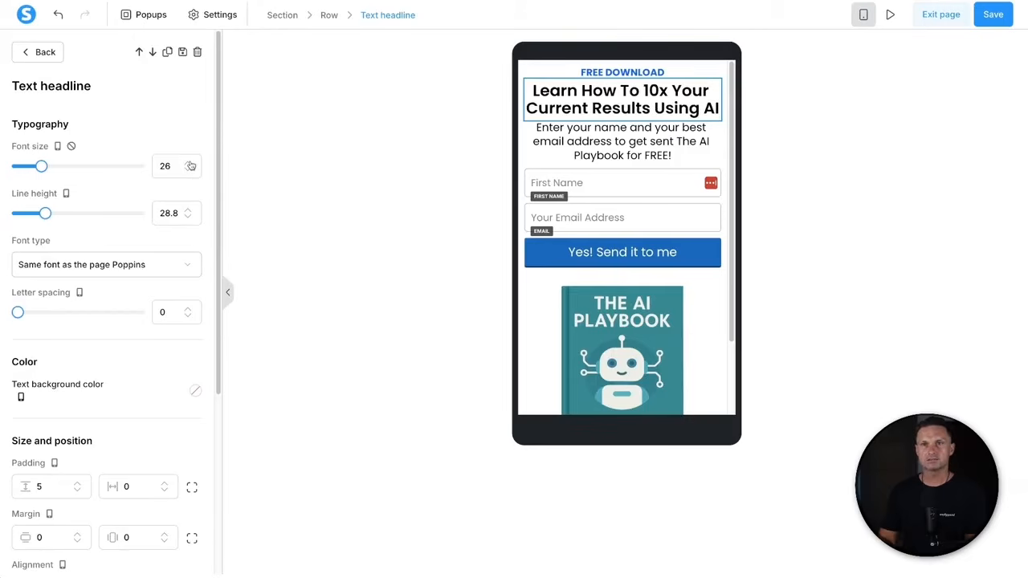
left_click(190, 164)
left_click(188, 168)
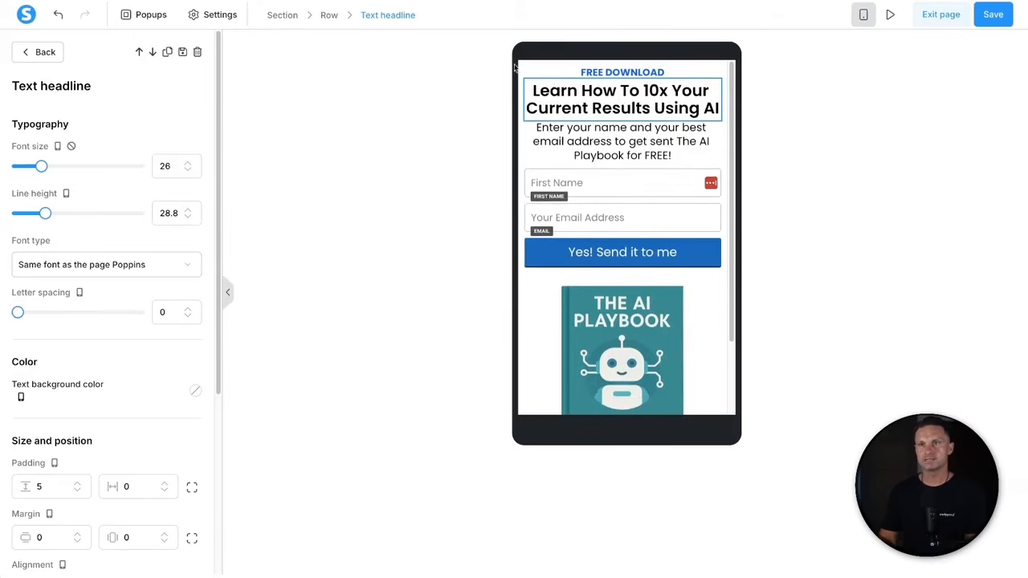
- Set the intro paragraph to font size 16 and the email field text to 14
left_click(626, 141)
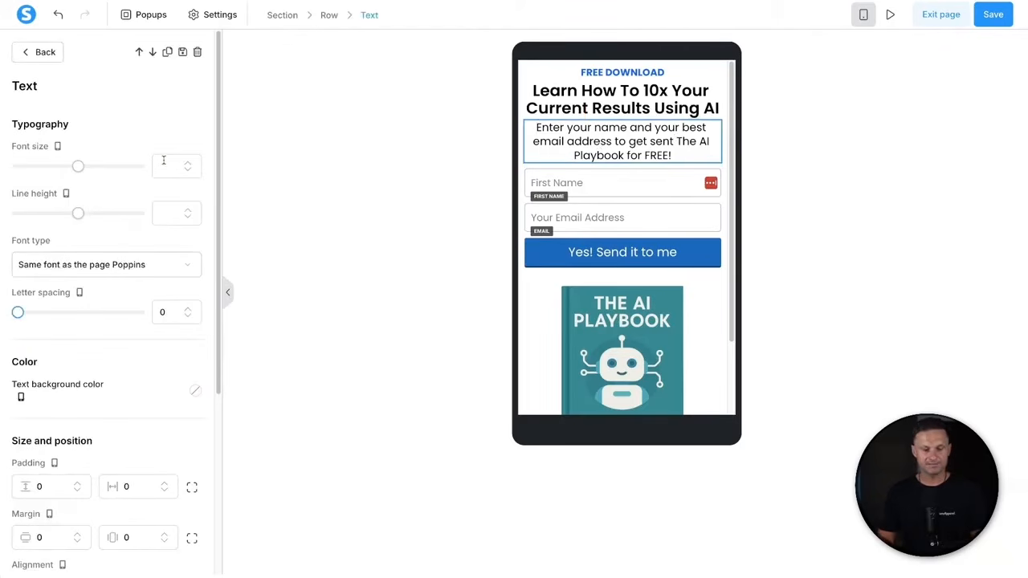
type("16")
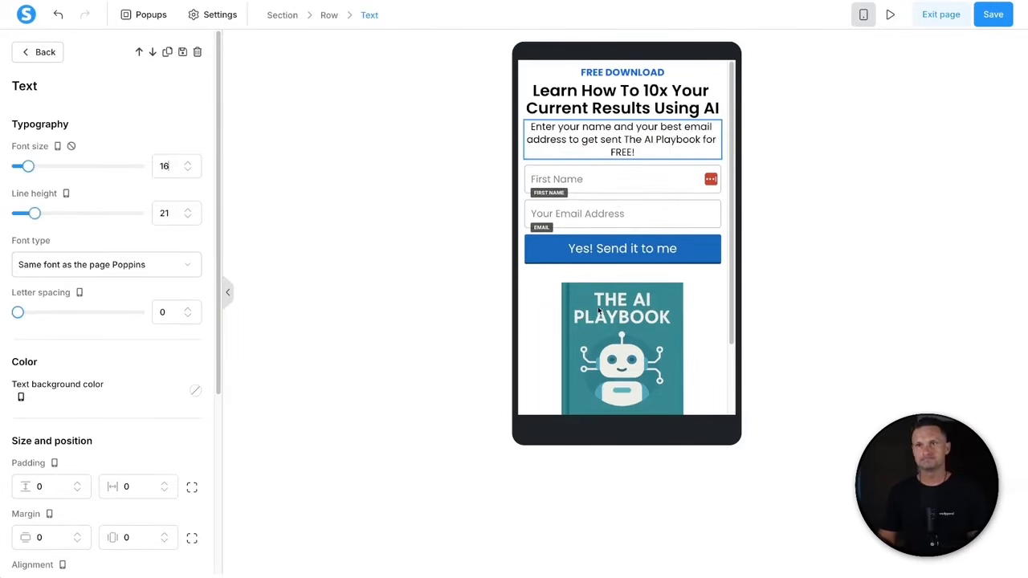
left_click(580, 179)
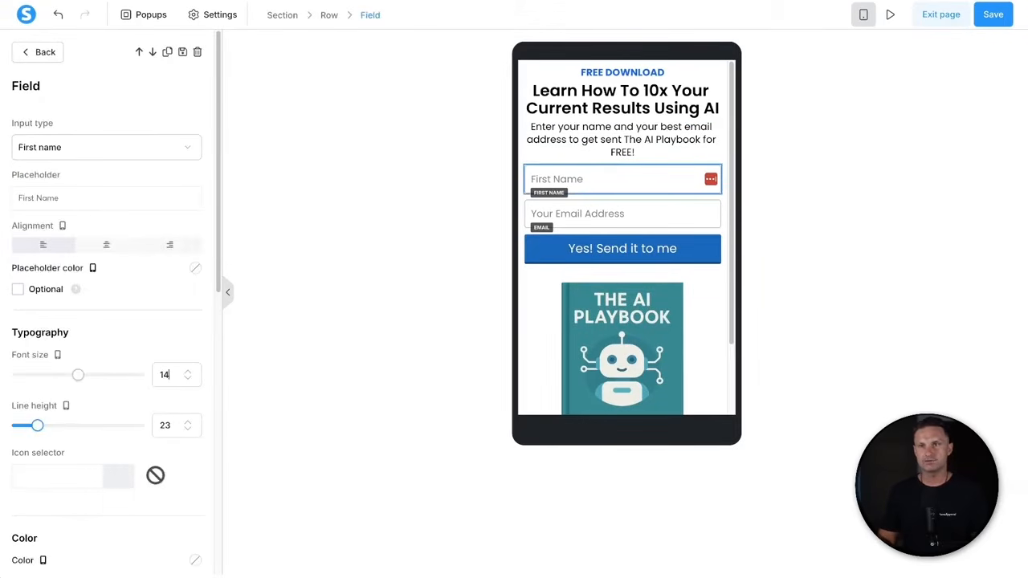
left_click(575, 272)
left_click(585, 213)
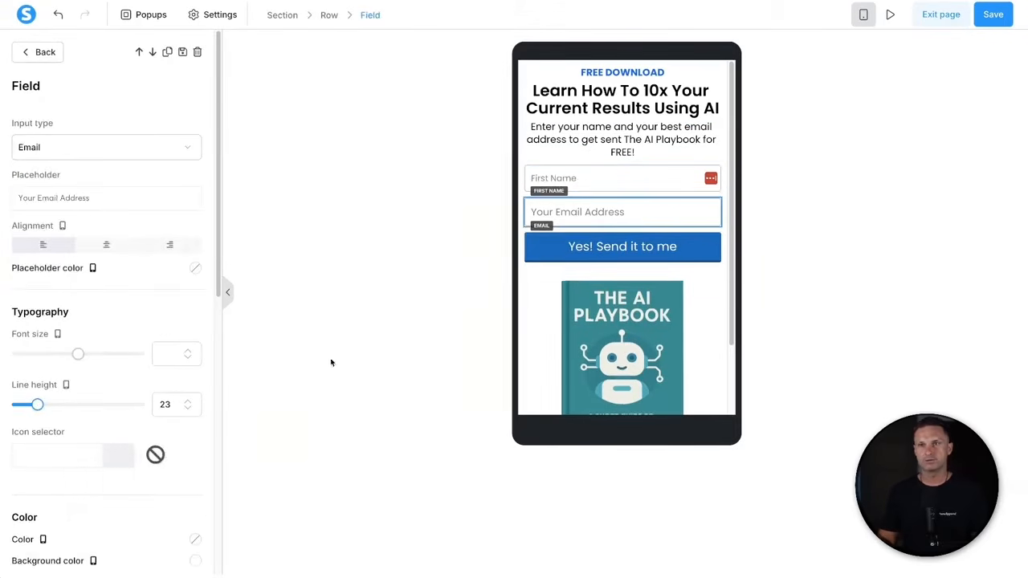
left_click(160, 353)
type("14")
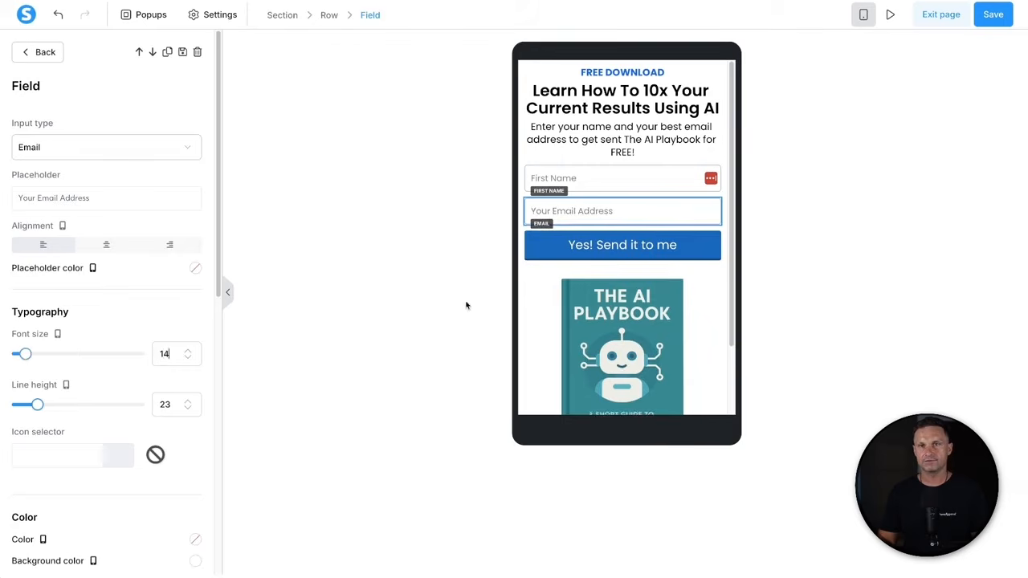
left_click(646, 261)
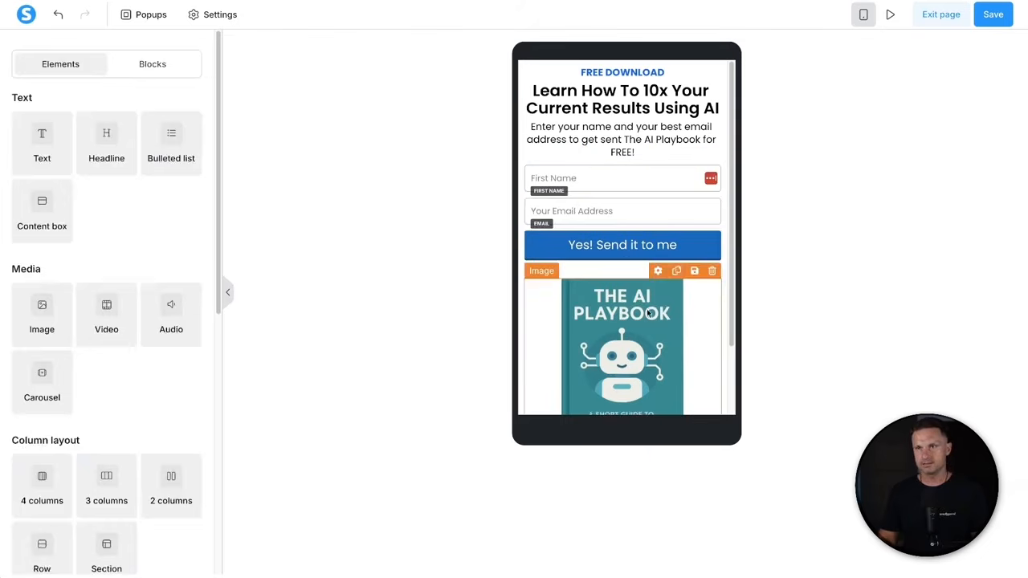
- Raise the top section's vertical padding to 15
left_click(521, 84)
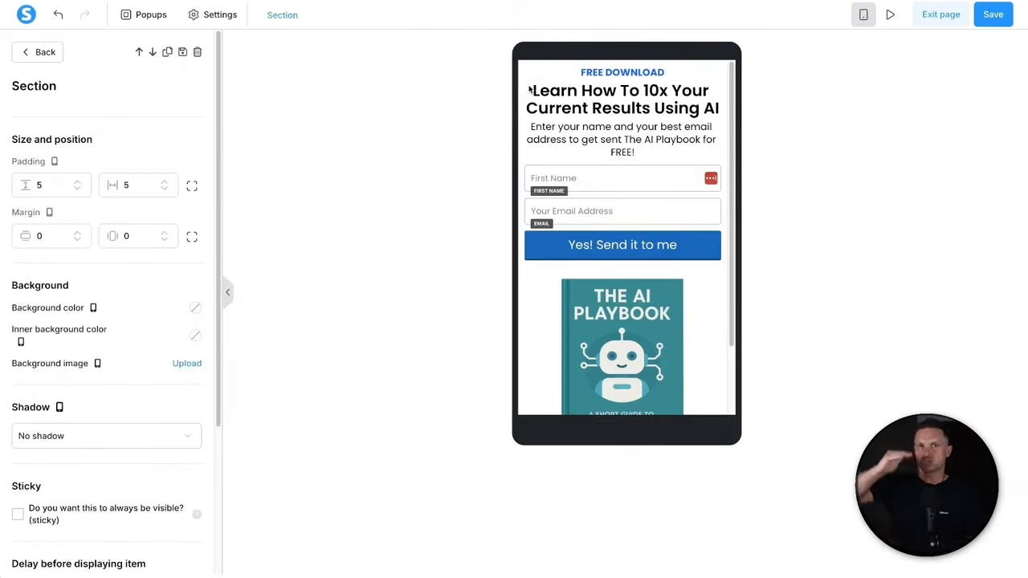
left_click(78, 183)
left_click(78, 183)
left_click(78, 183)
left_click(77, 183)
left_click(78, 183)
left_click(78, 183)
left_click(78, 183)
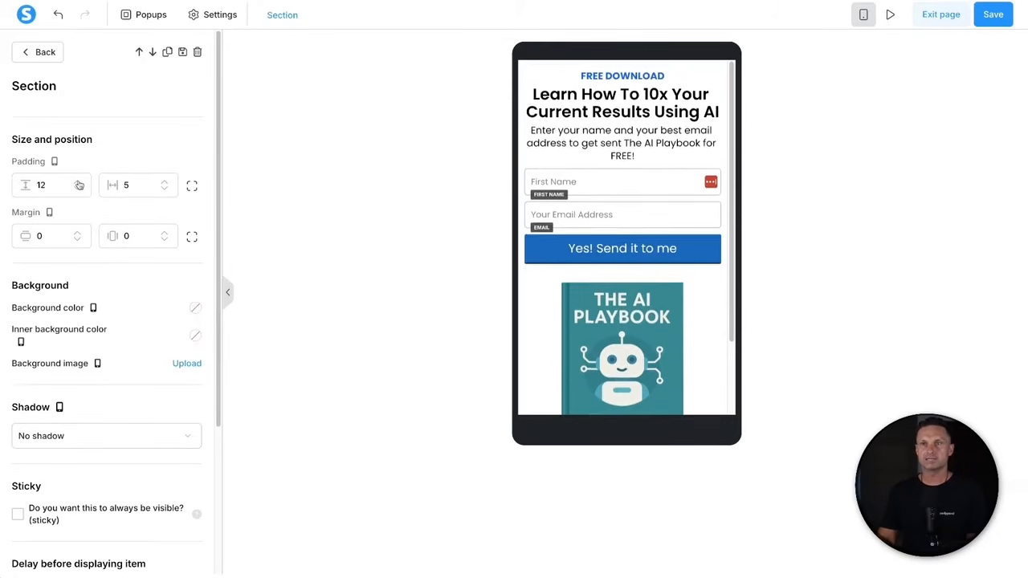
left_click(78, 182)
left_click(78, 182)
left_click(78, 183)
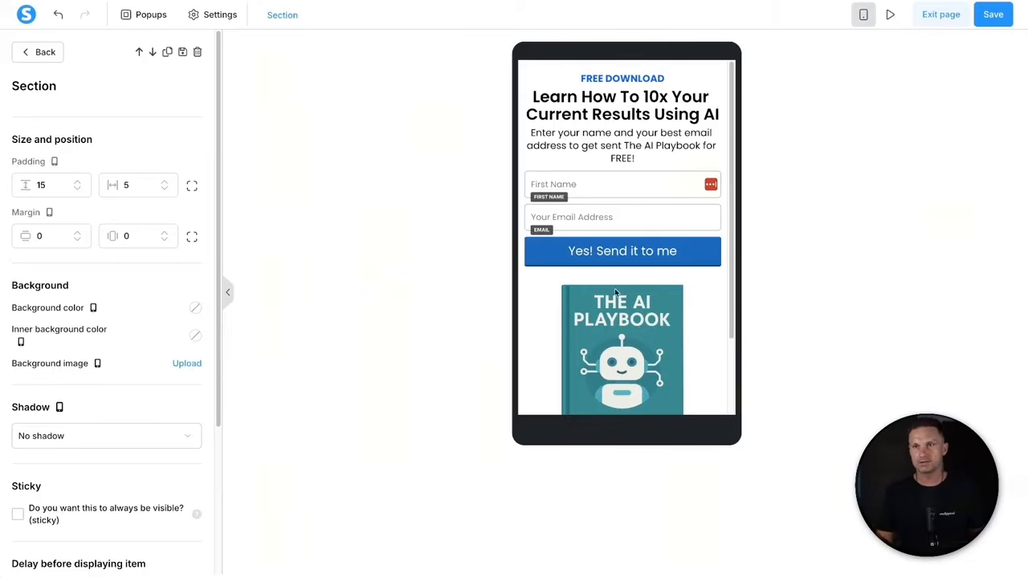
scroll(600, 338, "down", 2)
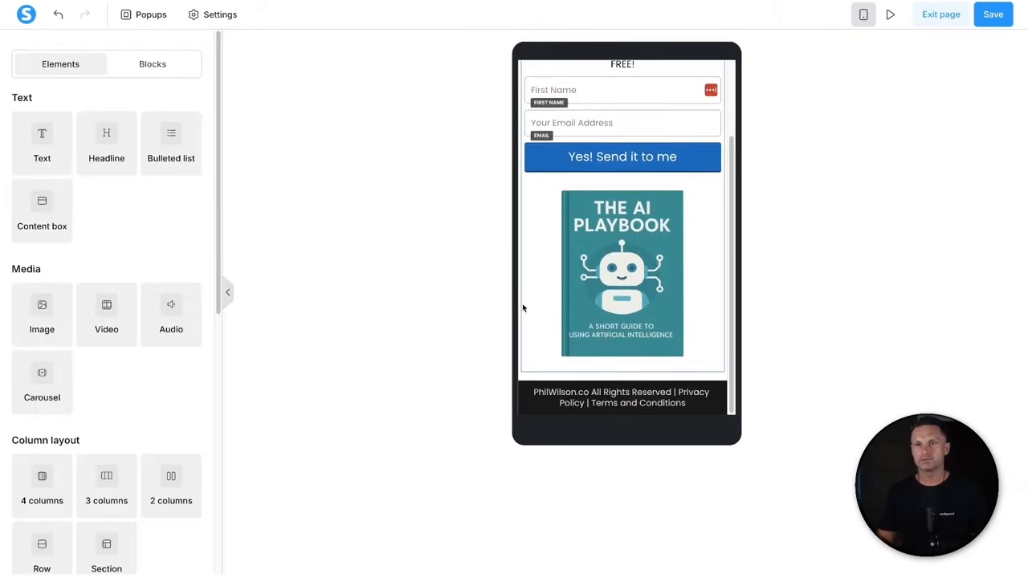
scroll(552, 265, "up", 2)
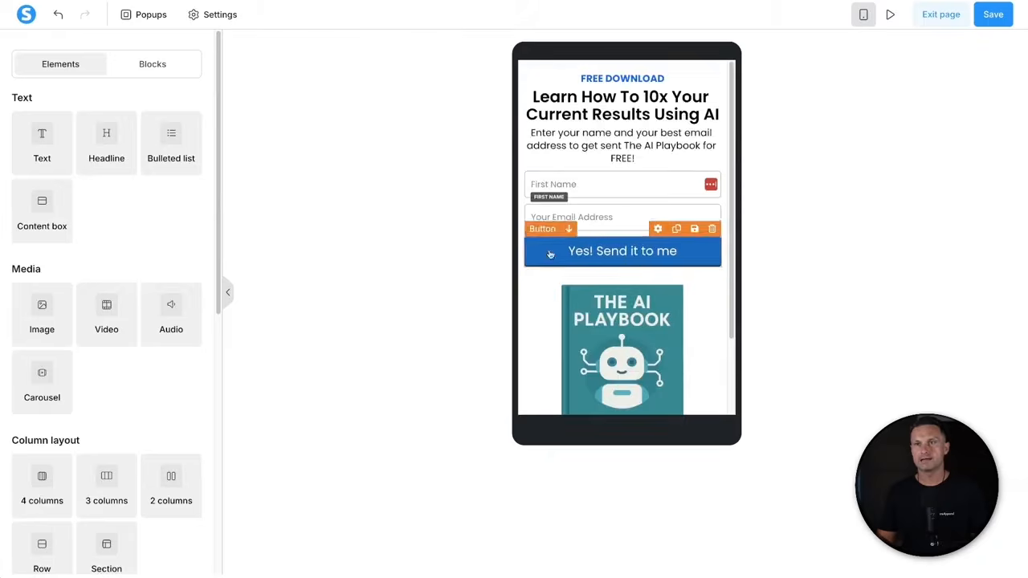
- Split the section padding into separate sides and set the bottom padding to 80
left_click(520, 76)
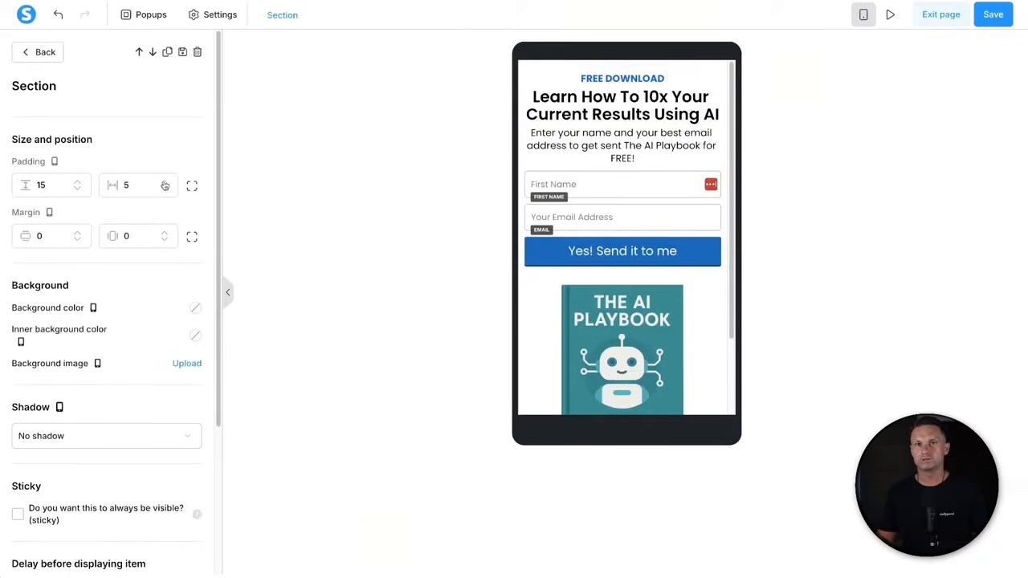
left_click(190, 195)
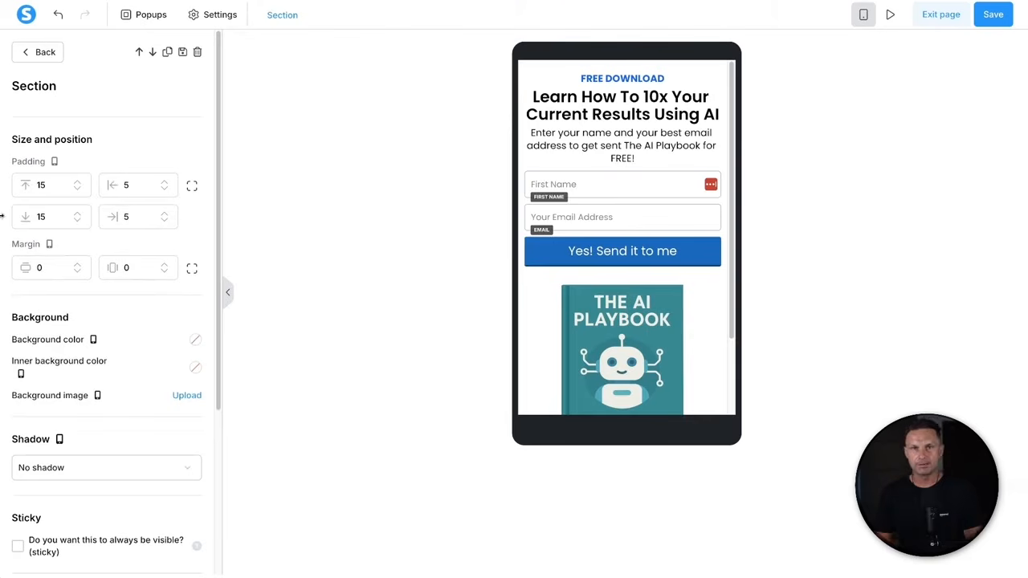
left_click_drag(56, 216, 16, 222)
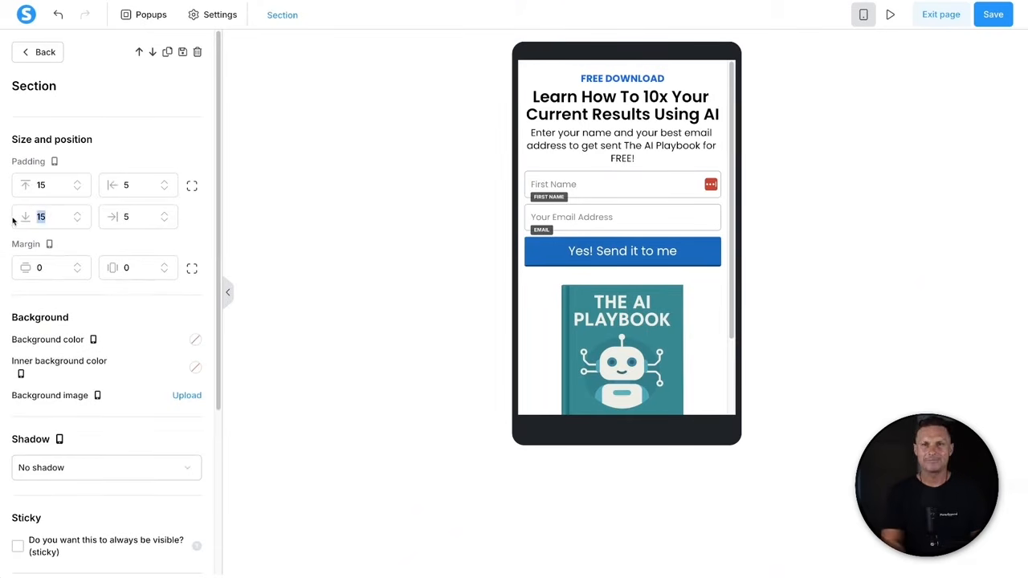
type("80")
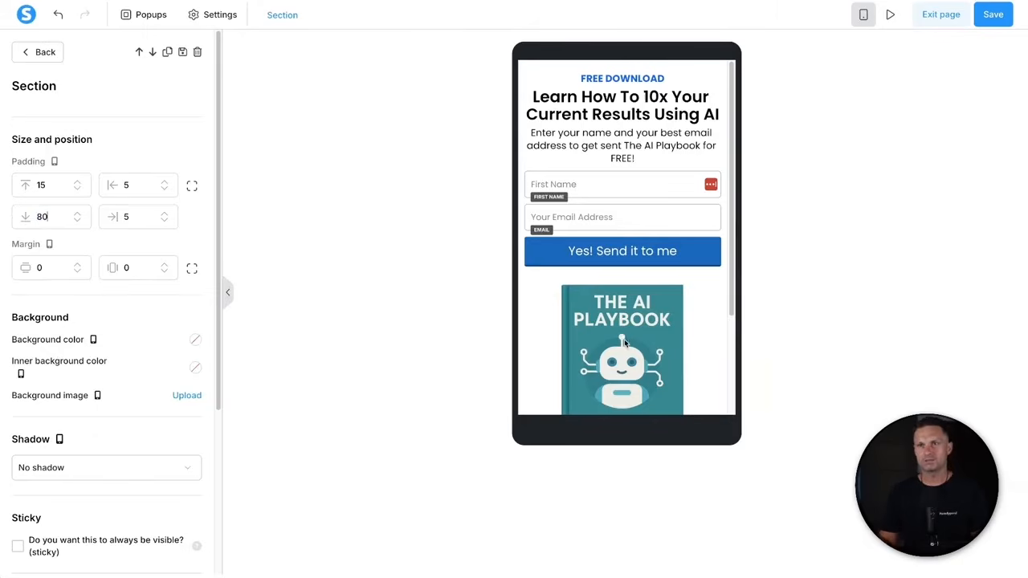
left_click(624, 339)
scroll(630, 363, "down", 2)
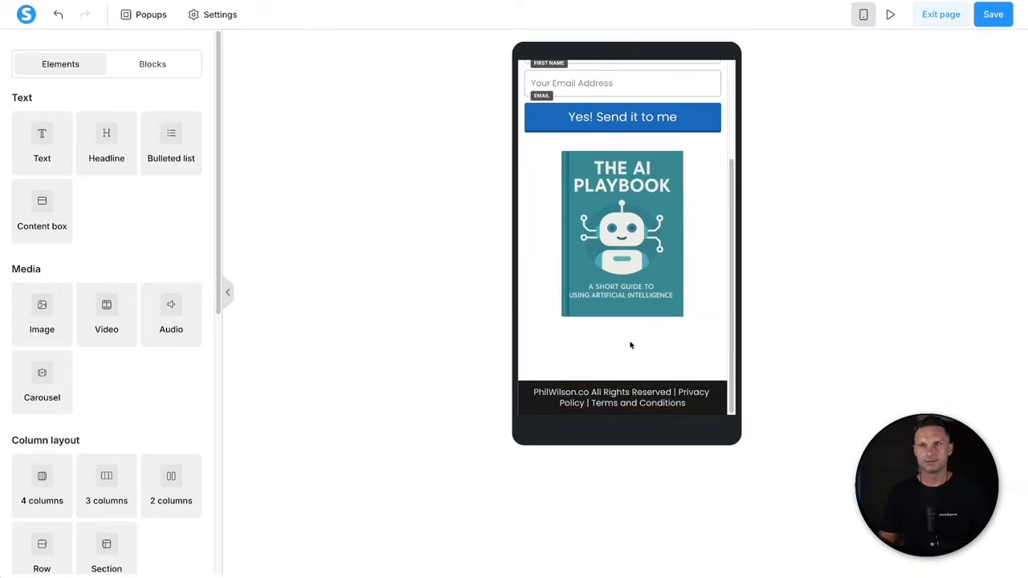
scroll(630, 345, "up", 3)
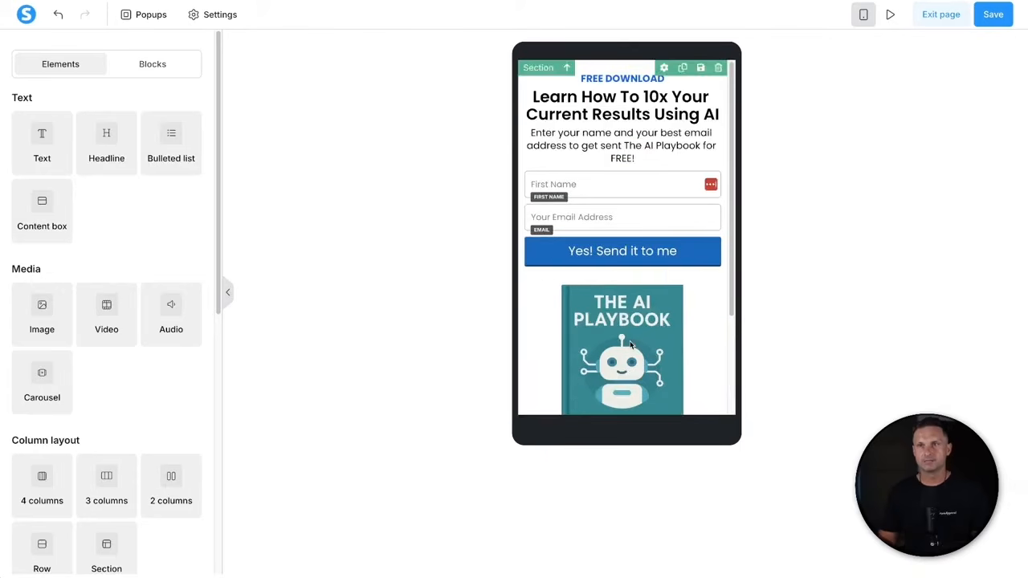
- Reduce the opt-in button's font size to 16
left_click(600, 246)
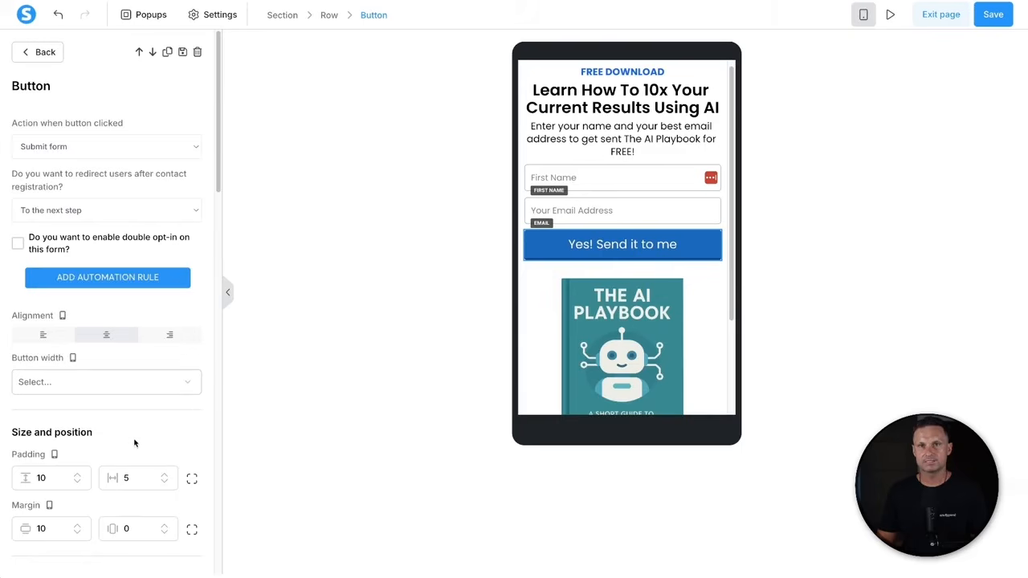
scroll(135, 443, "down", 3)
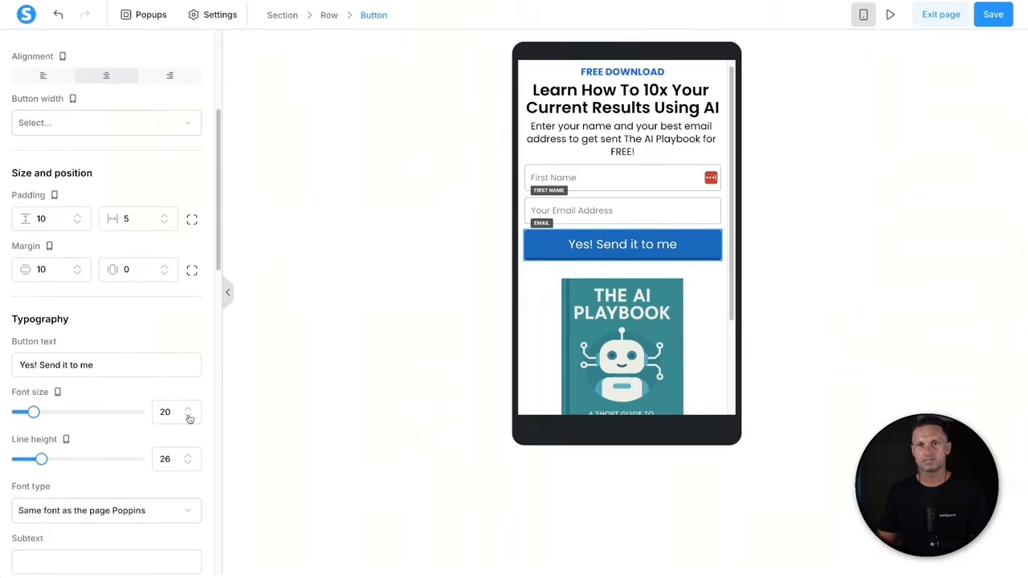
left_click(188, 416)
left_click(188, 416)
left_click(188, 416)
left_click(187, 416)
left_click(188, 416)
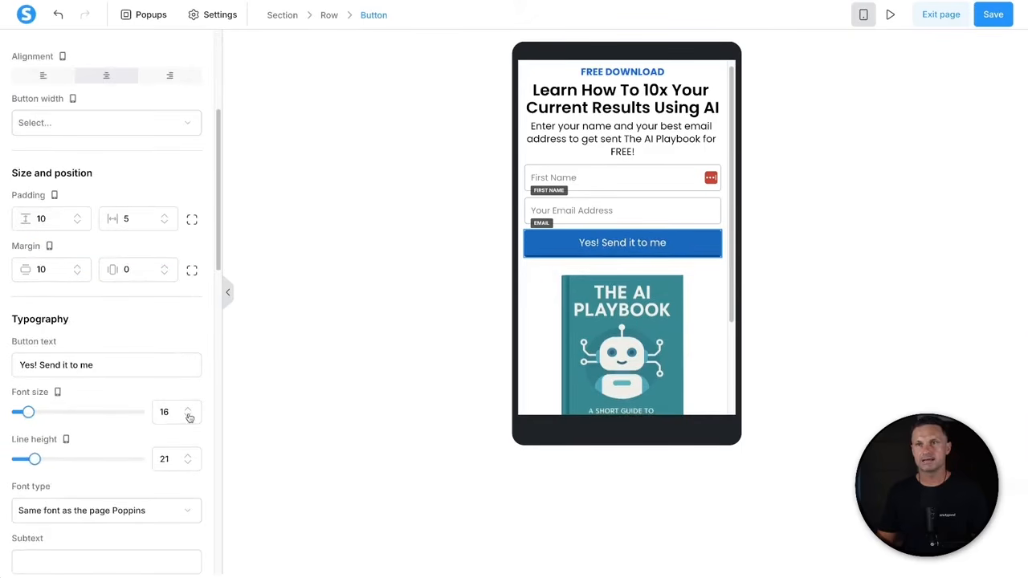
left_click(551, 350)
- Set the footer text to font size 12 with line height 18
scroll(562, 350, "down", 3)
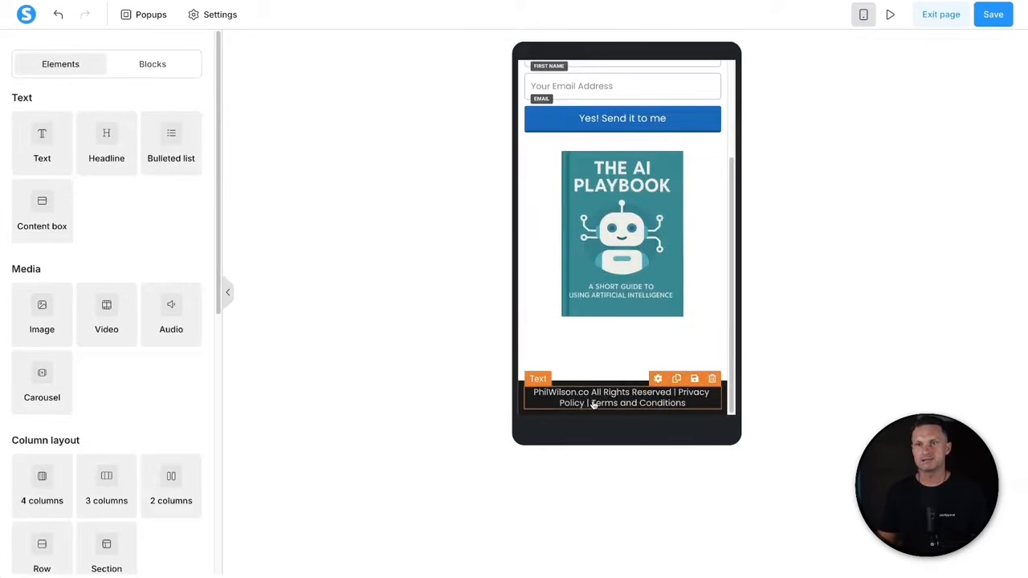
left_click(597, 403)
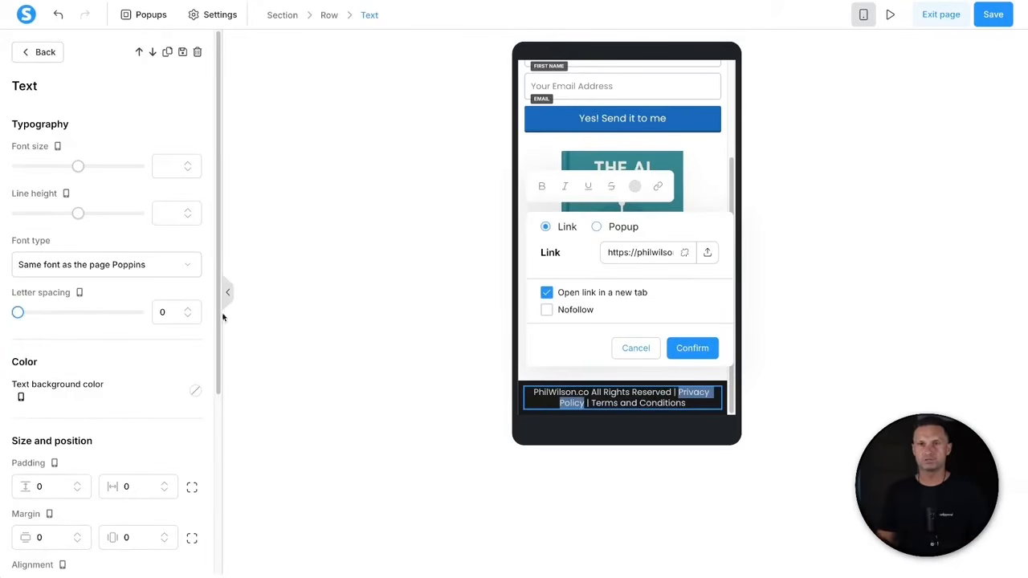
left_click(162, 163)
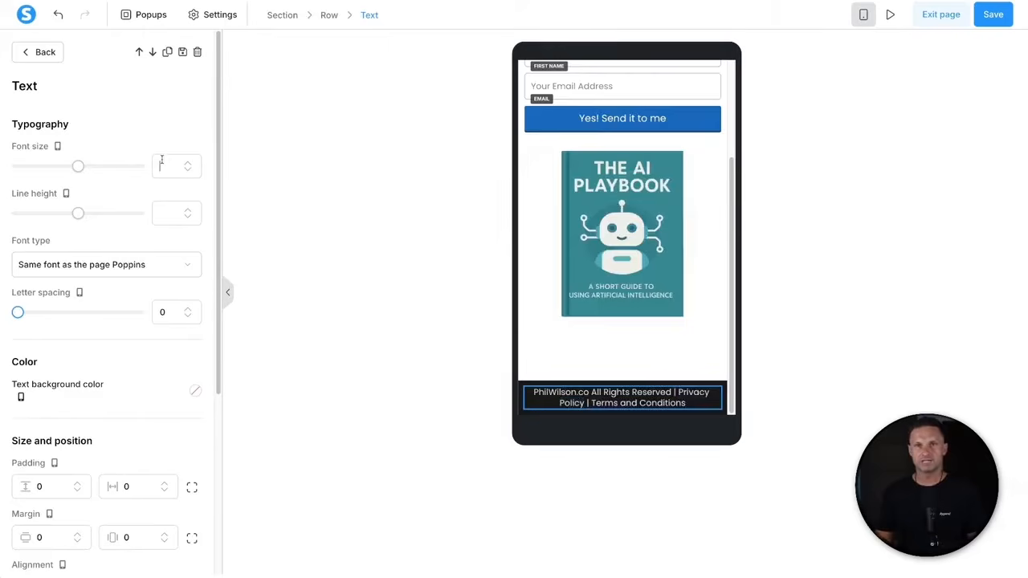
type("12")
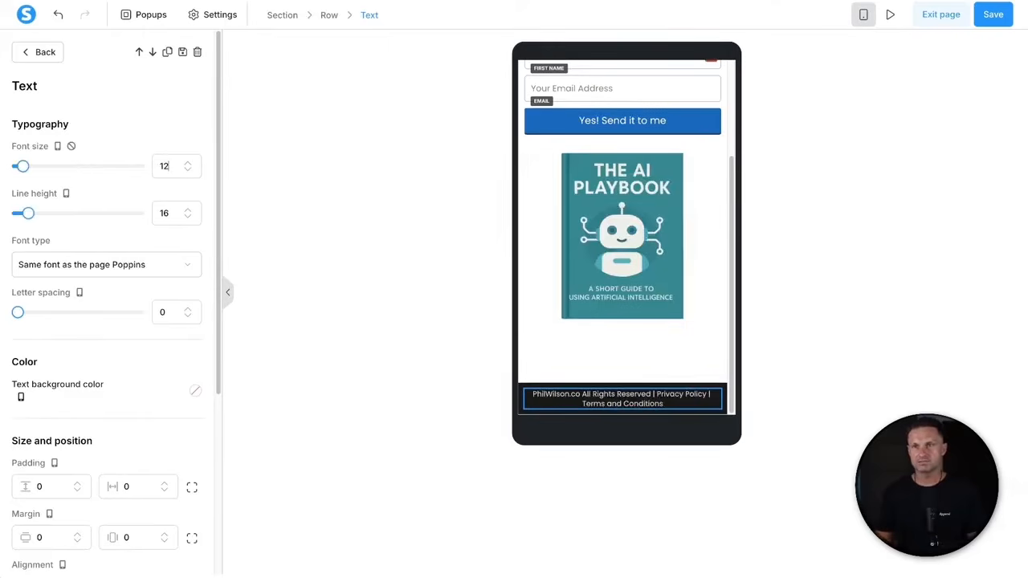
left_click(187, 210)
left_click(187, 209)
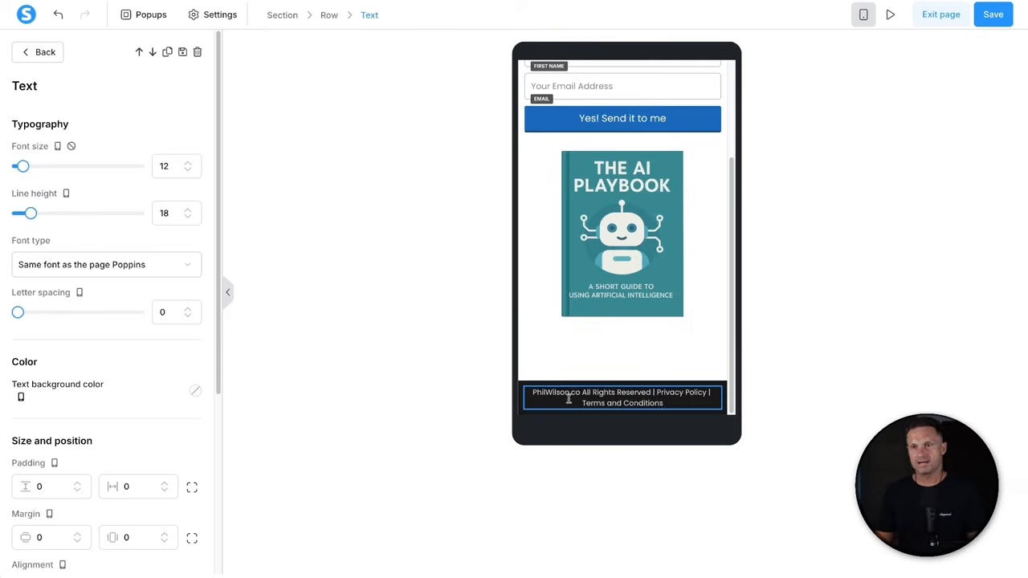
left_click(583, 346)
scroll(588, 325, "up", 3)
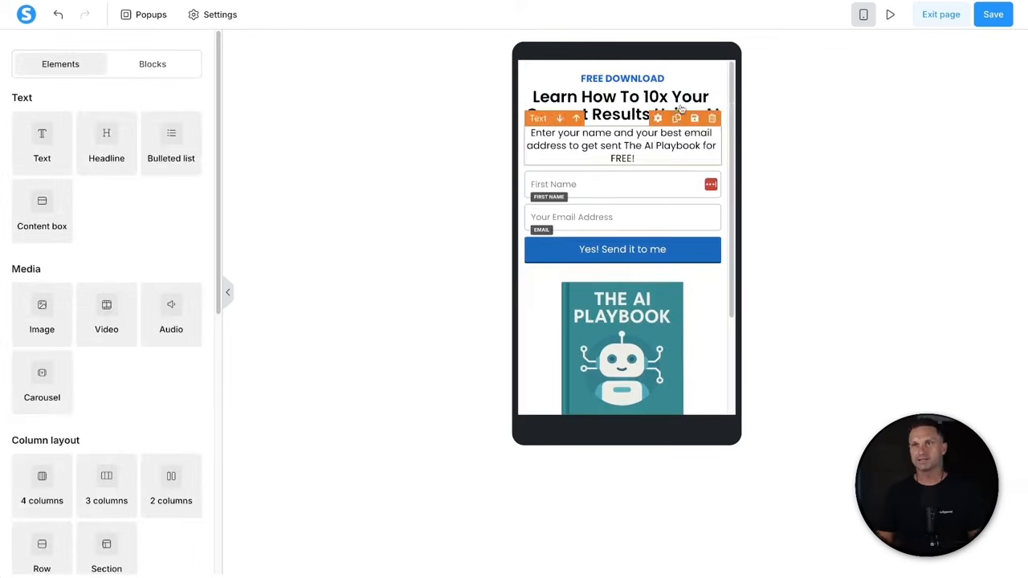
- Switch back to the desktop layout, save, and open the opt-in section's settings
left_click(864, 16)
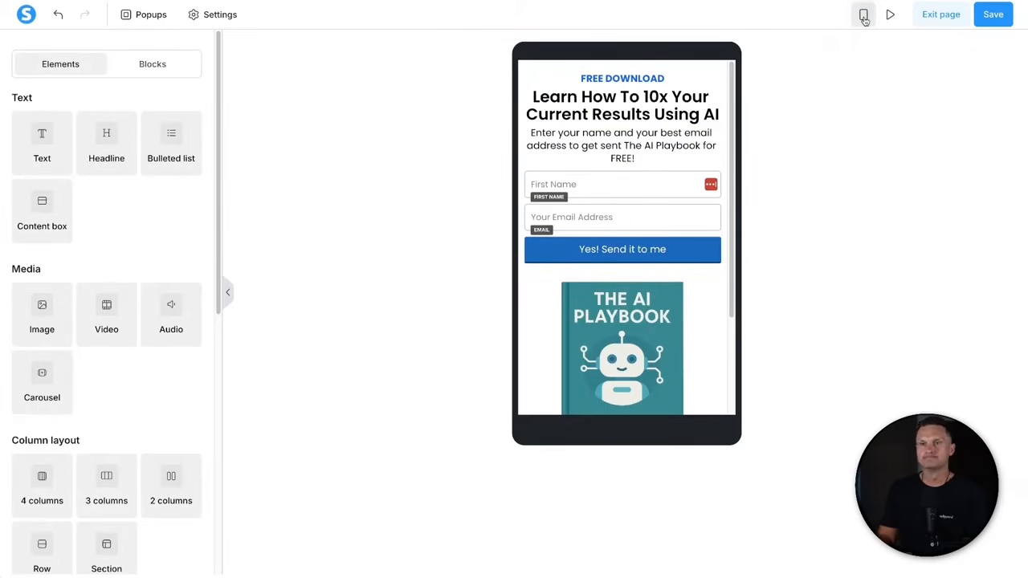
left_click(993, 16)
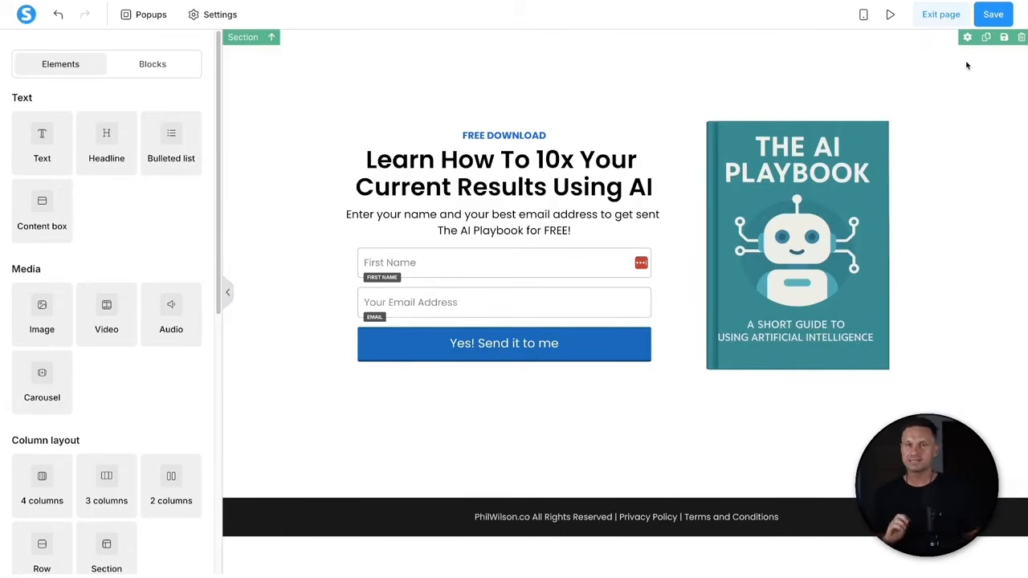
left_click(278, 71)
double_click(39, 93)
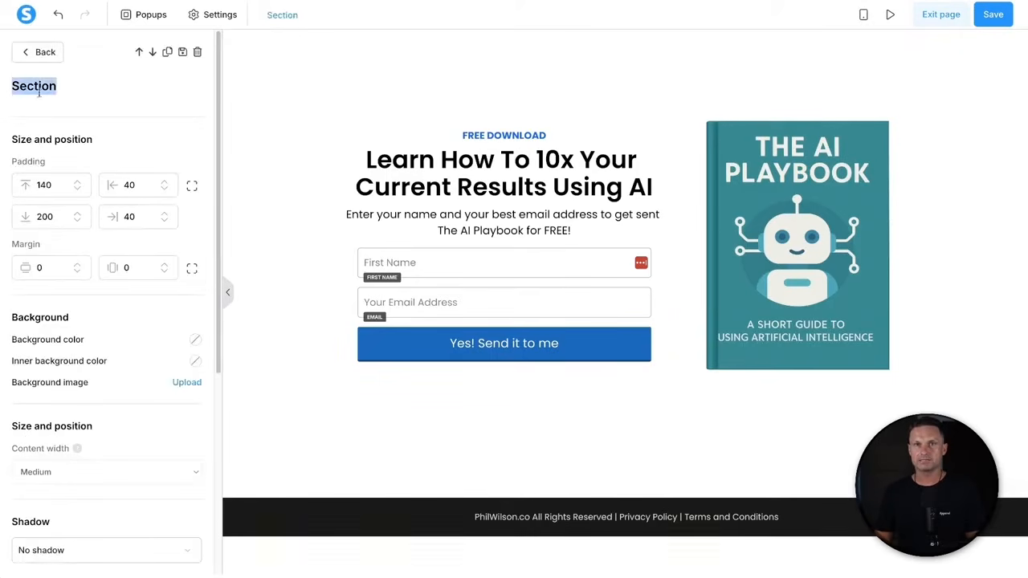
left_click(162, 94)
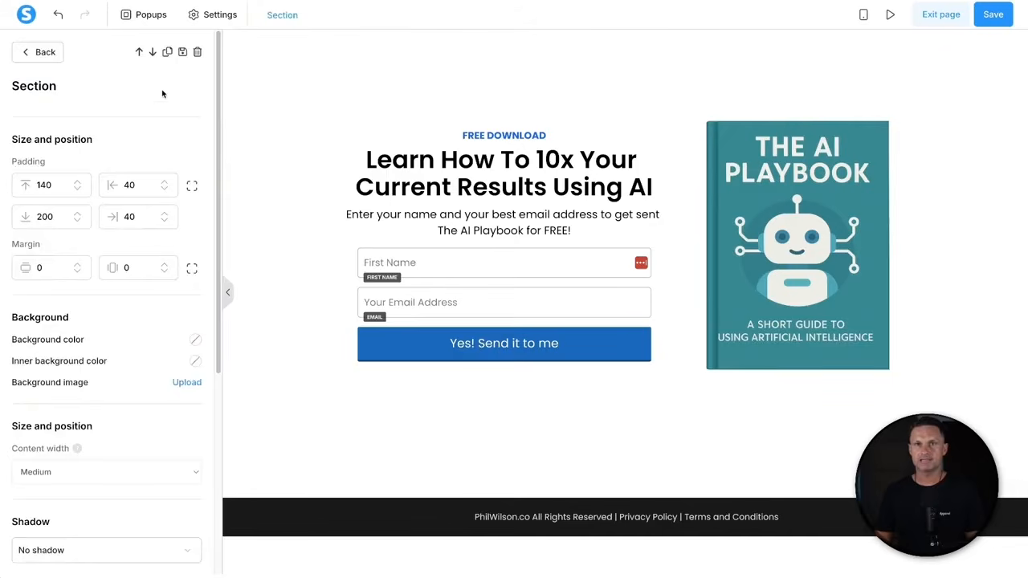
- Create a new block titled 'AIP Optin' from the opt-in section, then deselect the section
left_click(183, 52)
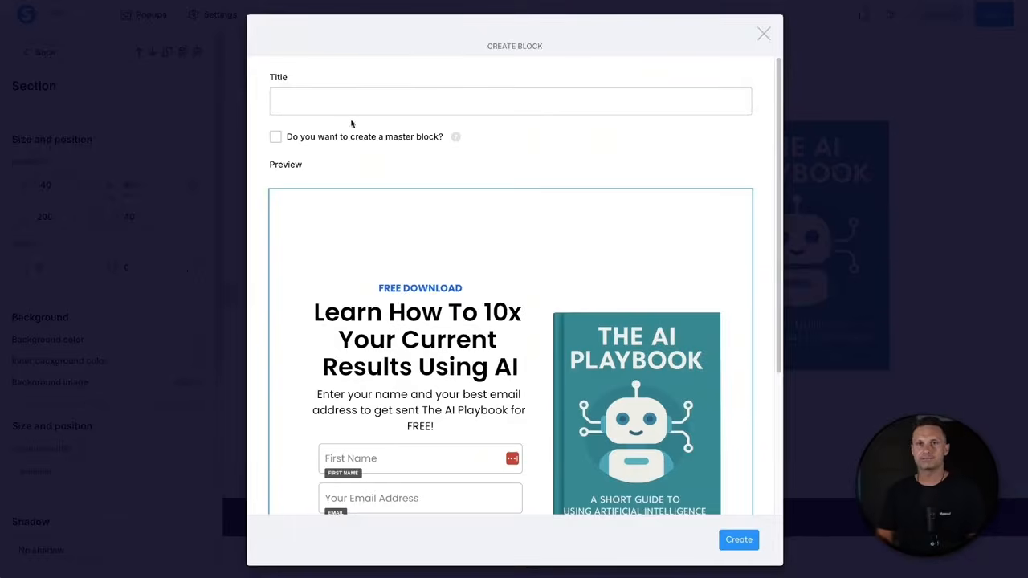
left_click(364, 99)
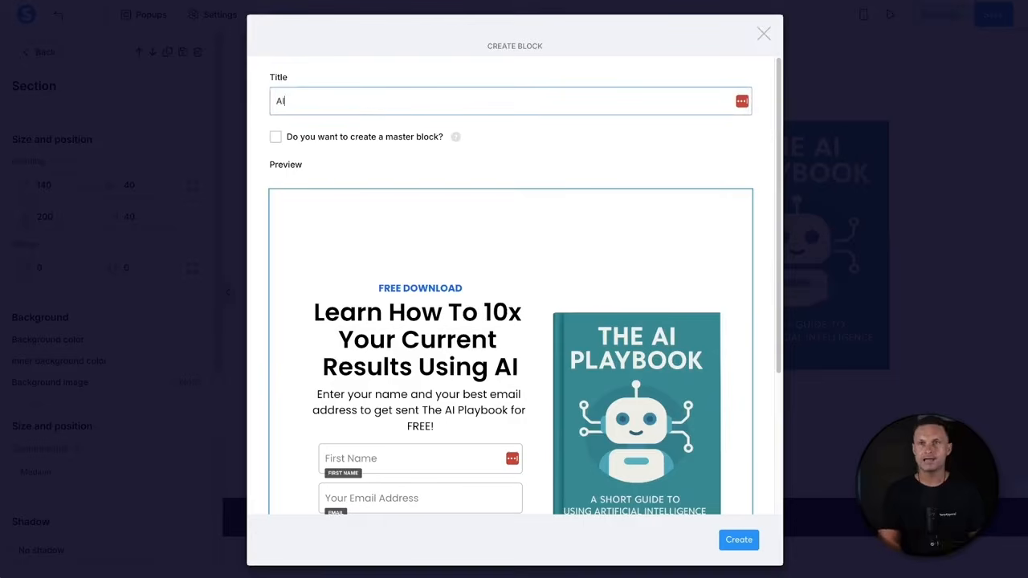
type("AIP Optin")
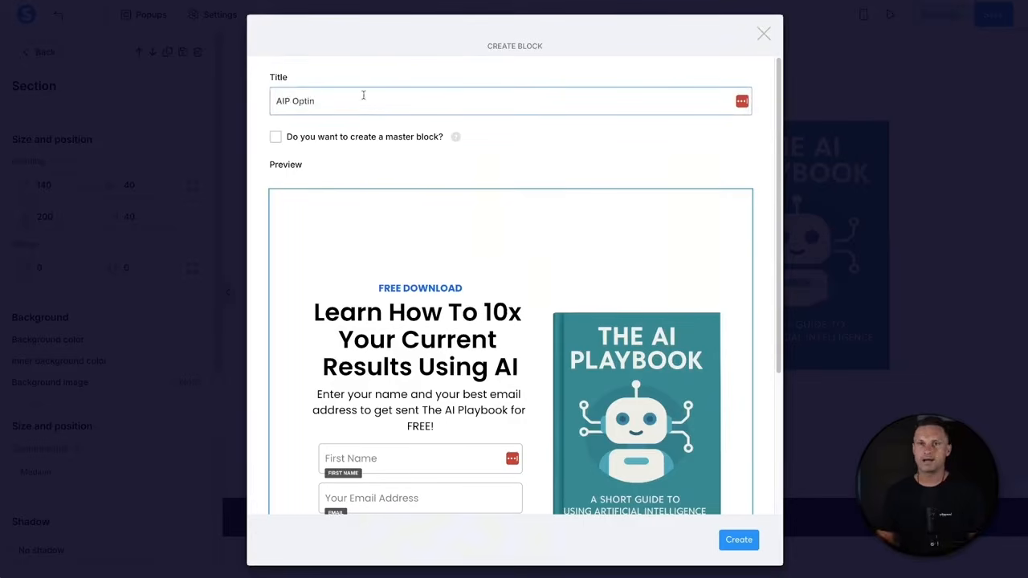
scroll(618, 170, "down", 2)
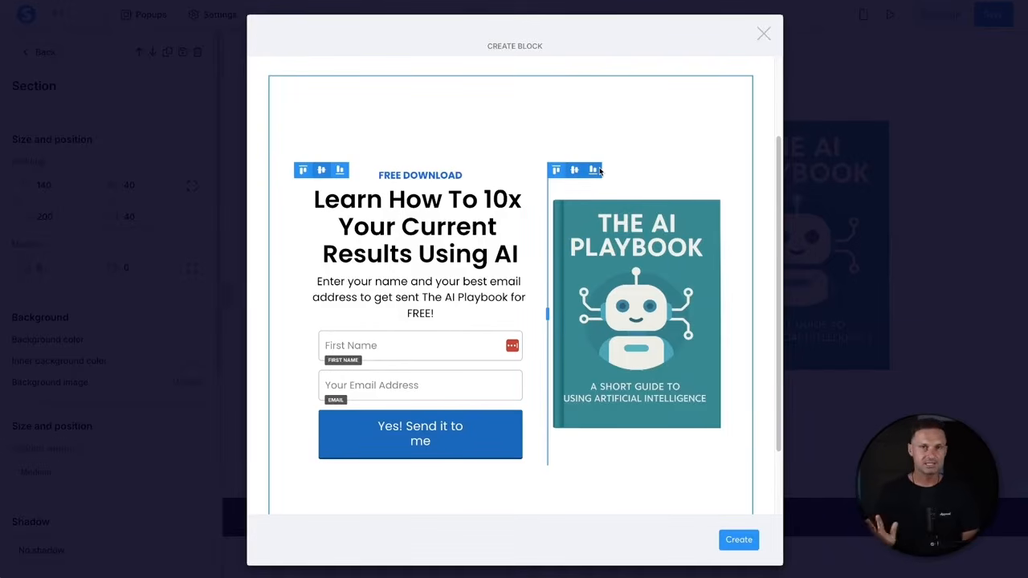
left_click(740, 540)
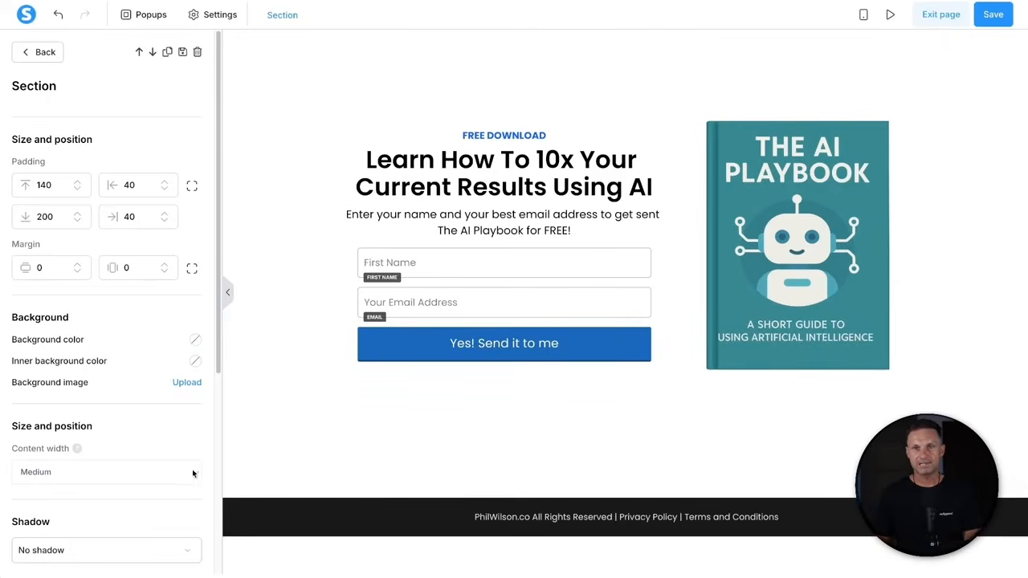
left_click(248, 514)
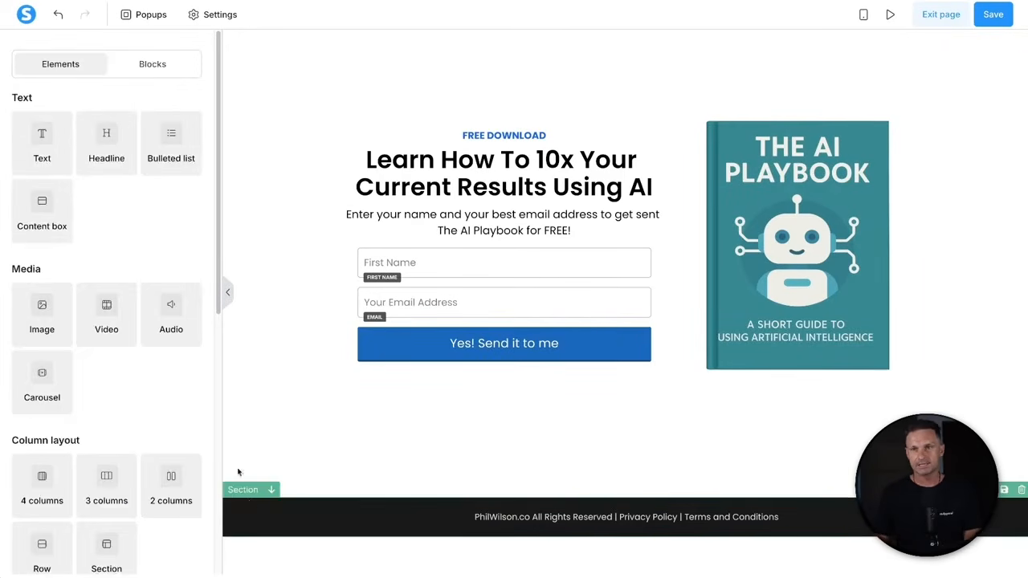
- Title the footer's new block 'AIP Footer', leaving the master block checkbox unchecked
left_click(1006, 493)
left_click(360, 183)
type("AIP")
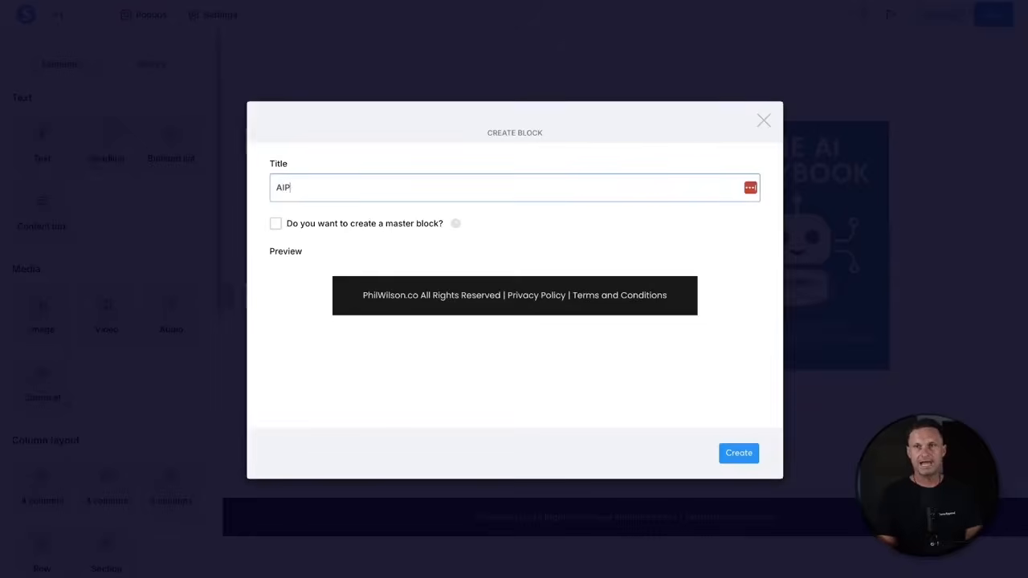
type(" Footer")
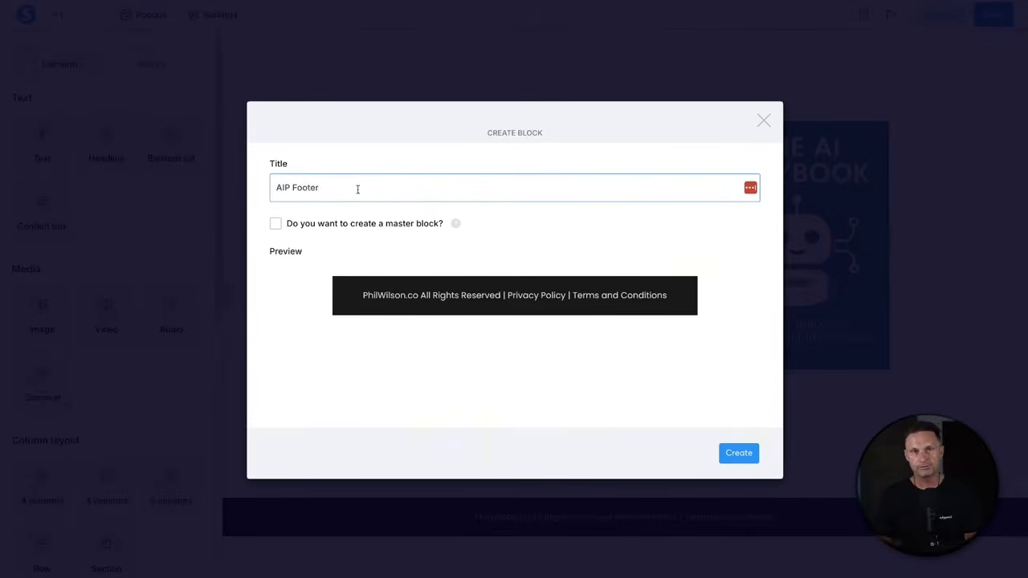
left_click_drag(473, 228, 428, 228)
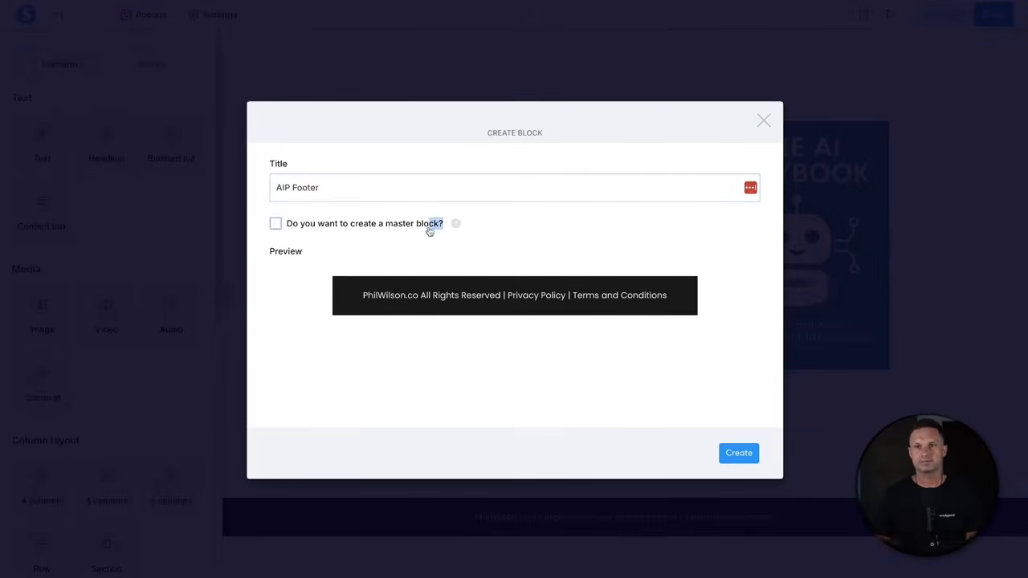
left_click(417, 232)
triple_click(361, 221)
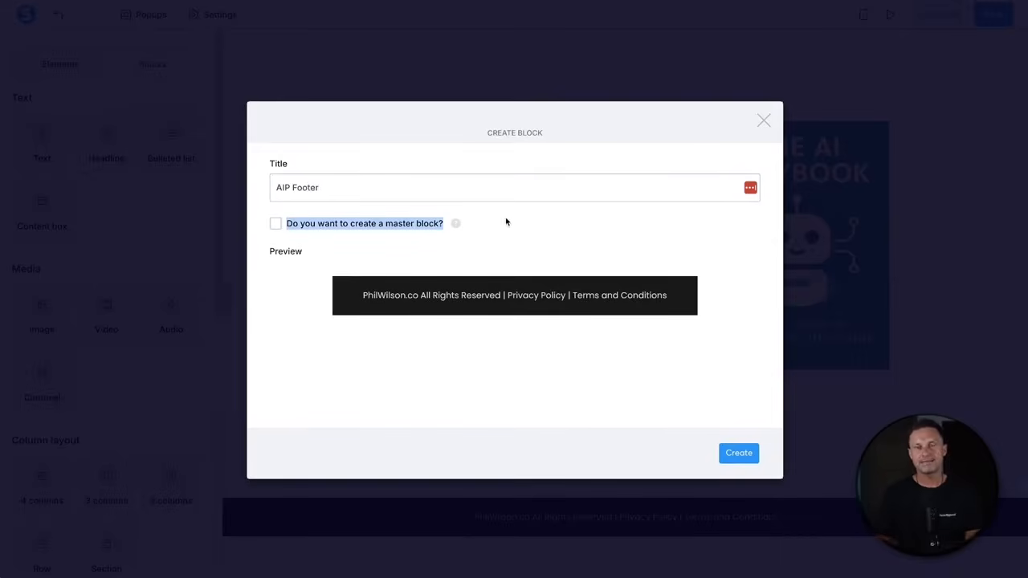
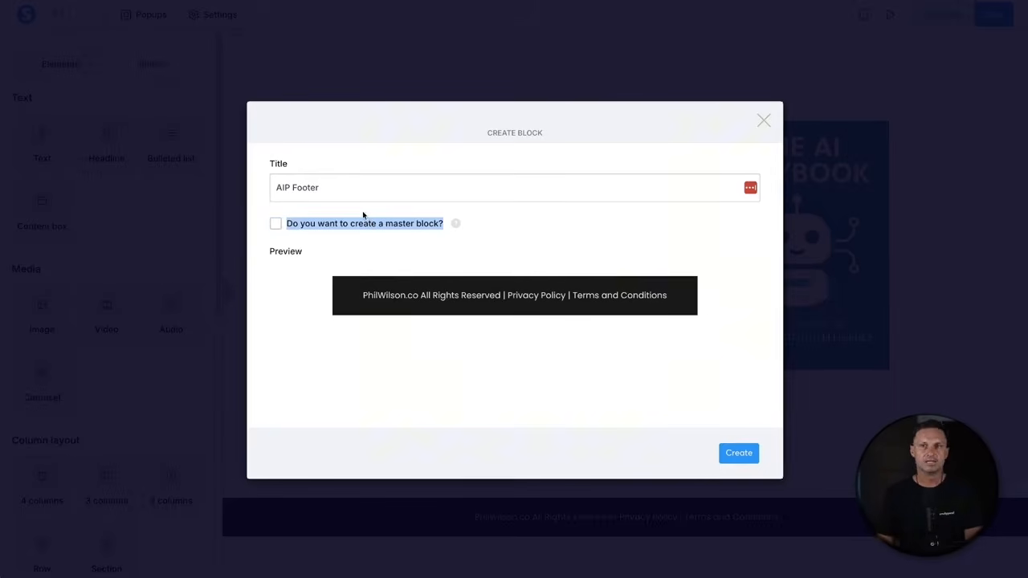
- Mark the 'AIP Footer' block as a master block and create it
left_click(275, 224)
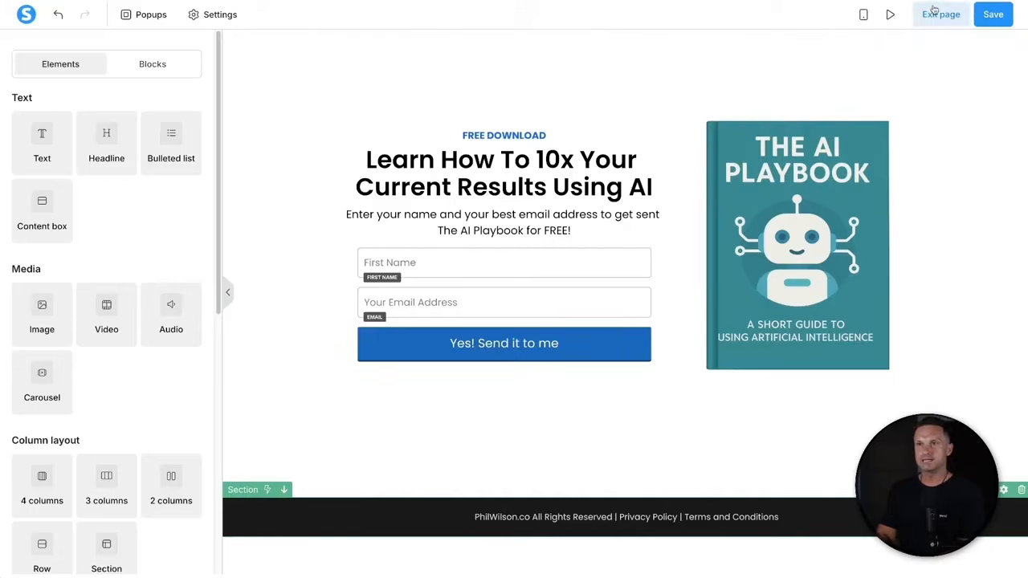
- Leave the opt-in page editor and save the page
left_click(943, 16)
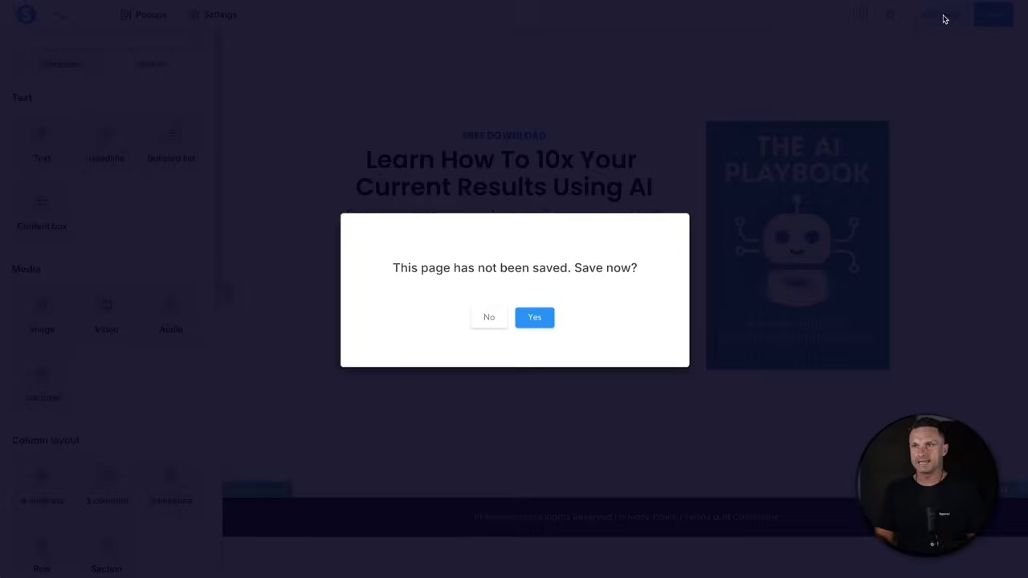
left_click_drag(476, 263, 603, 266)
left_click(550, 319)
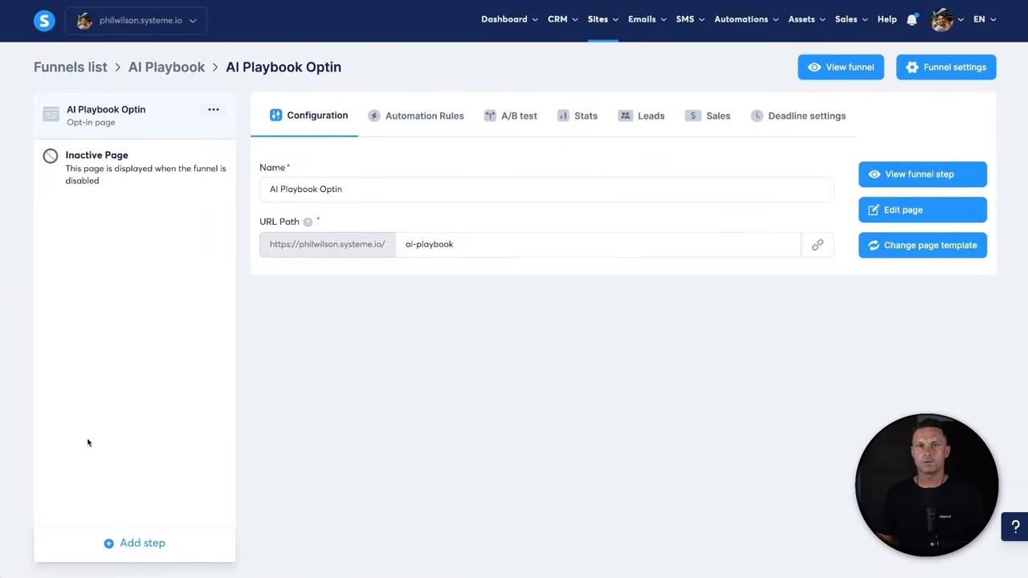
left_click(213, 110)
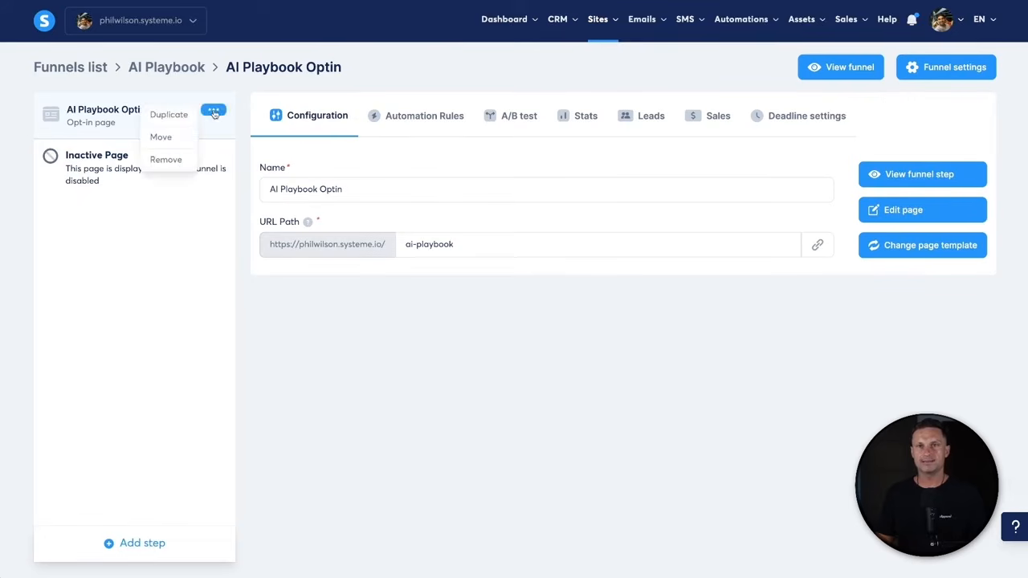
left_click(146, 274)
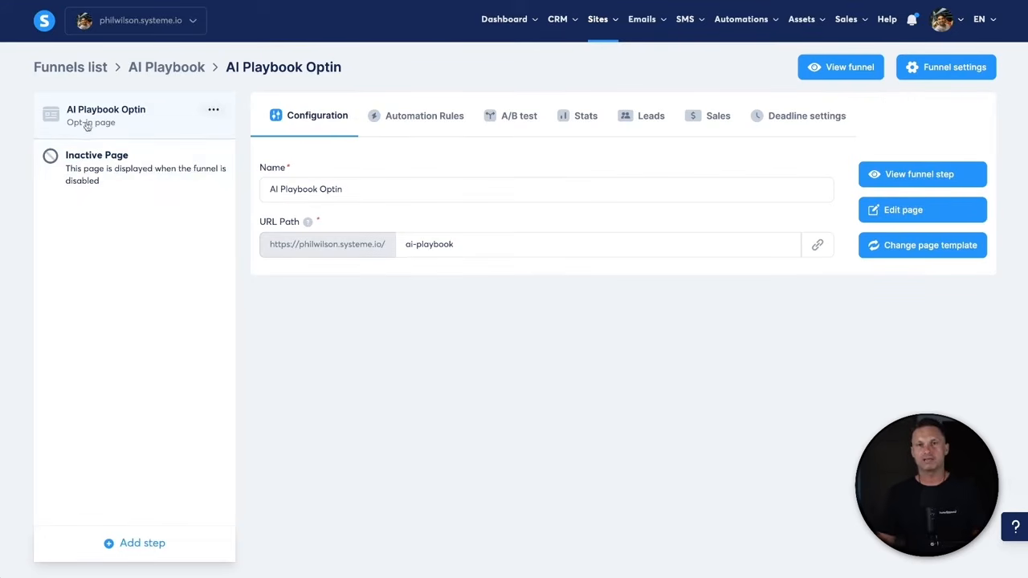
- Add a funnel step 'AI Playbook Thank You' as an opt-in thank you page built from scratch
left_click(155, 546)
left_click(407, 260)
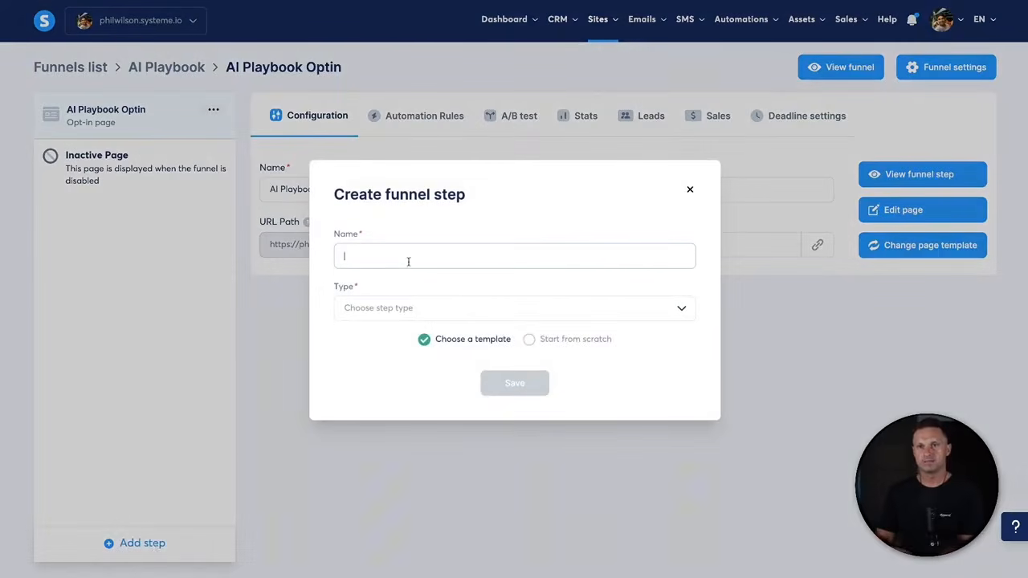
type("AI Play")
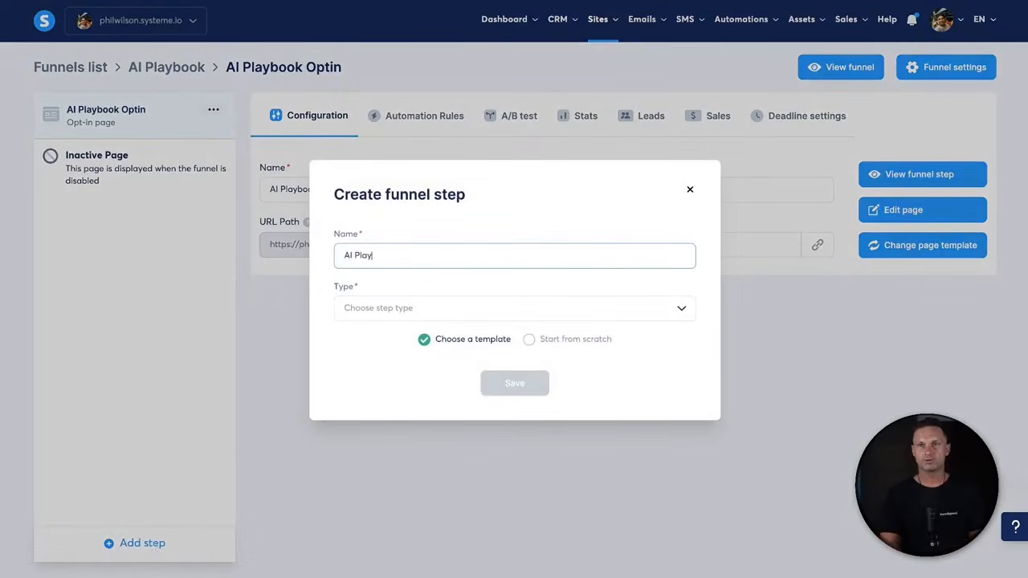
type("book Thank You")
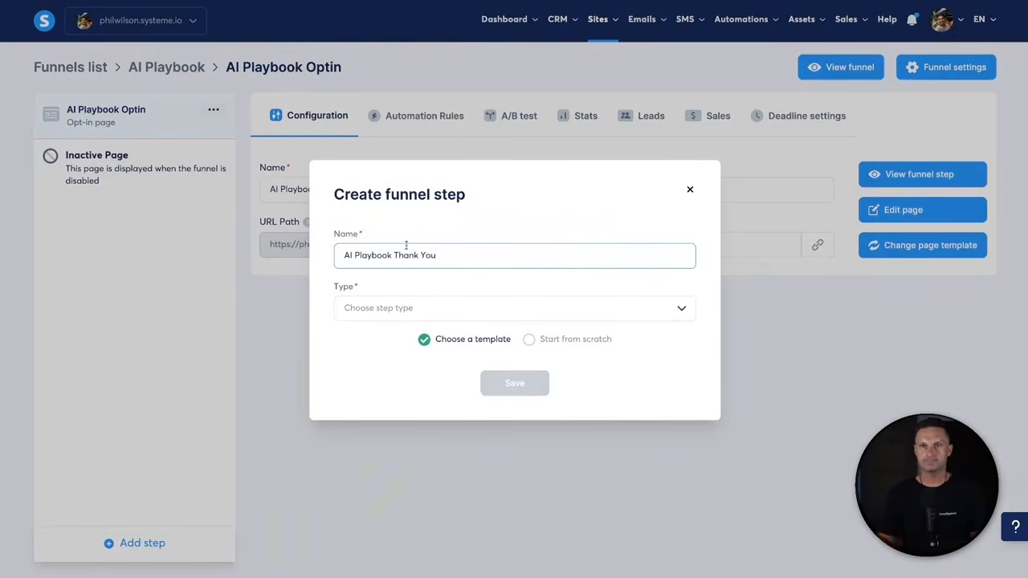
left_click(382, 311)
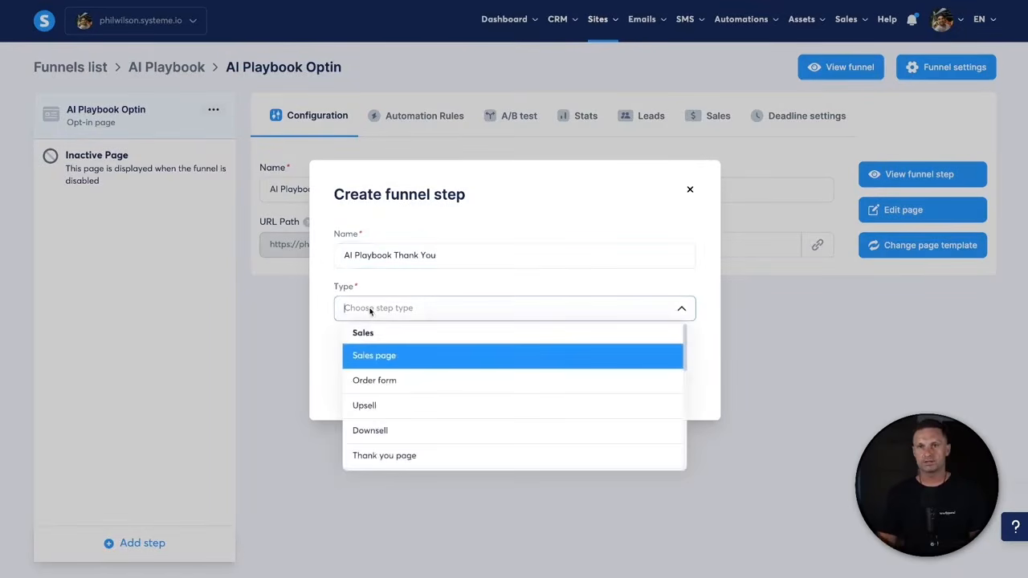
scroll(436, 417, "down", 3)
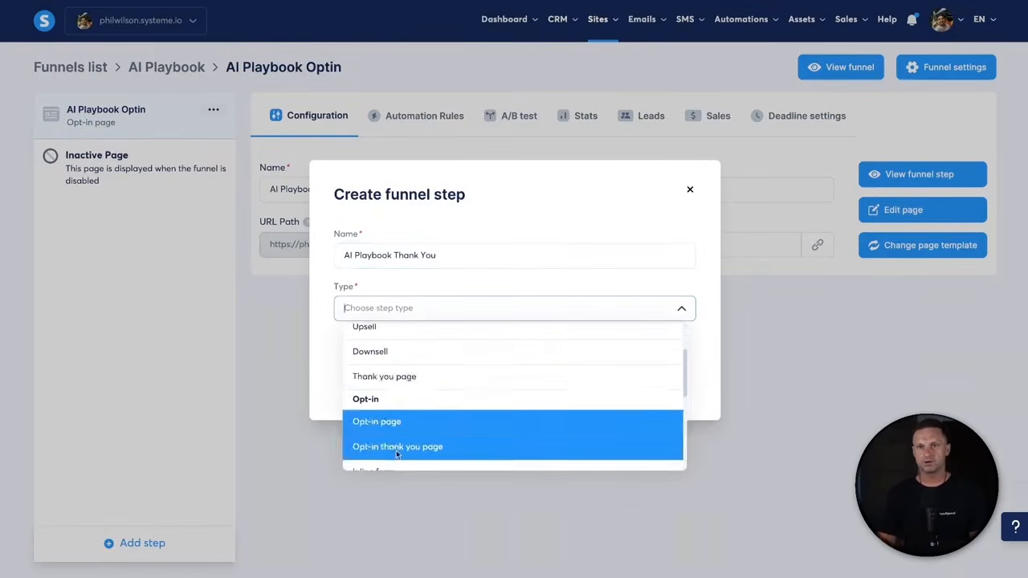
left_click(431, 448)
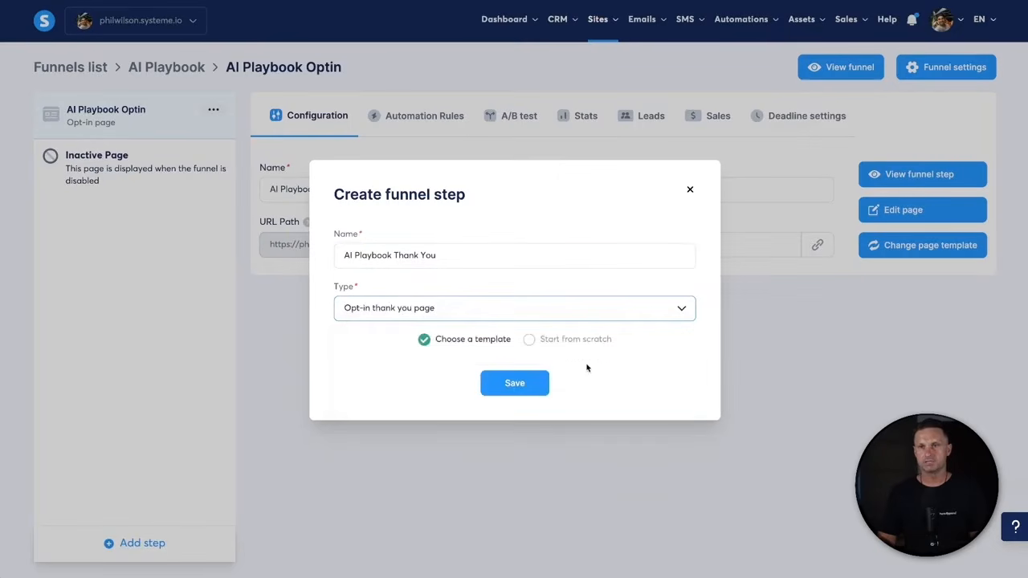
left_click(584, 342)
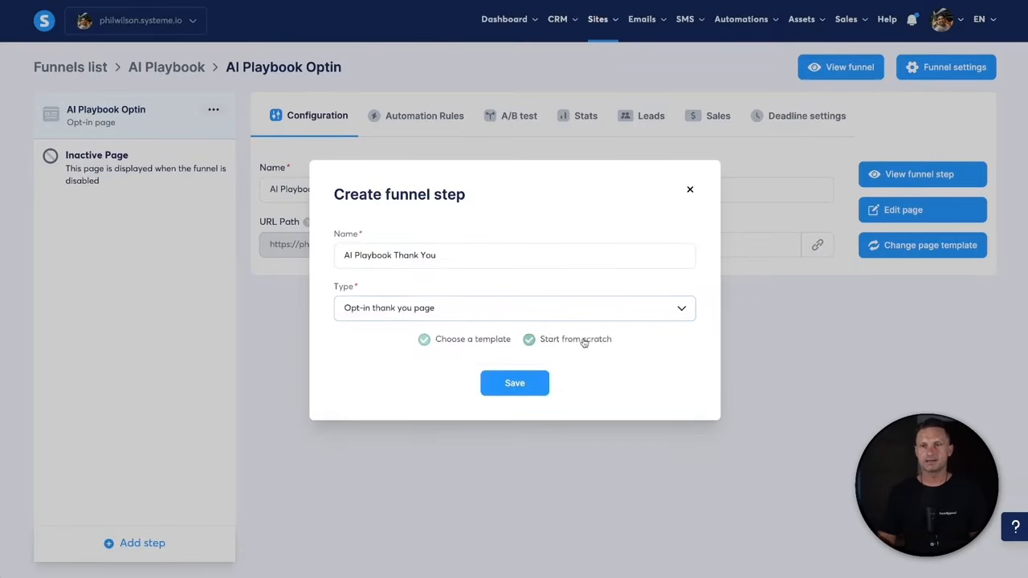
left_click(514, 384)
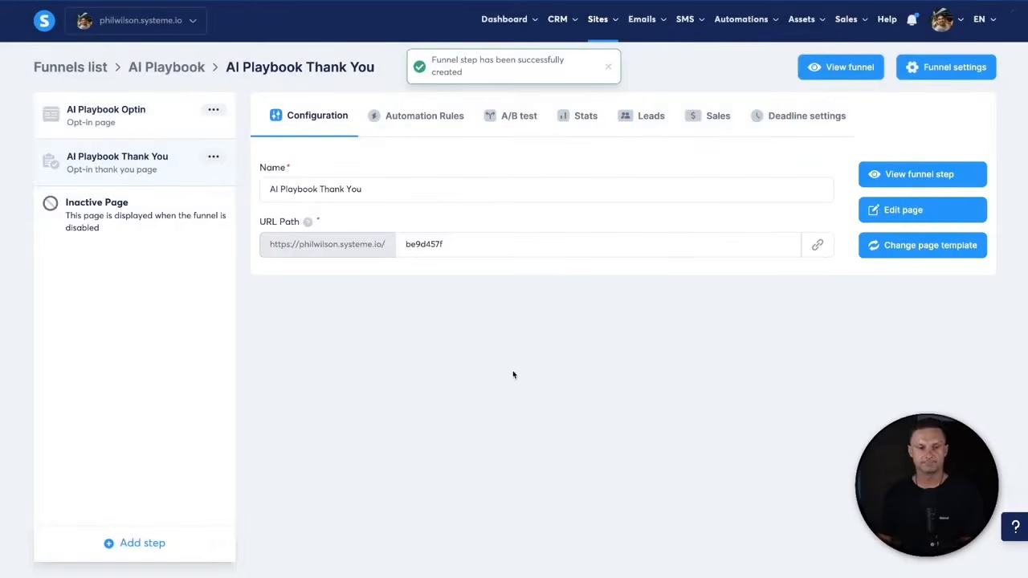
- Change the new step's URL path to ai-playbook-success
double_click(442, 246)
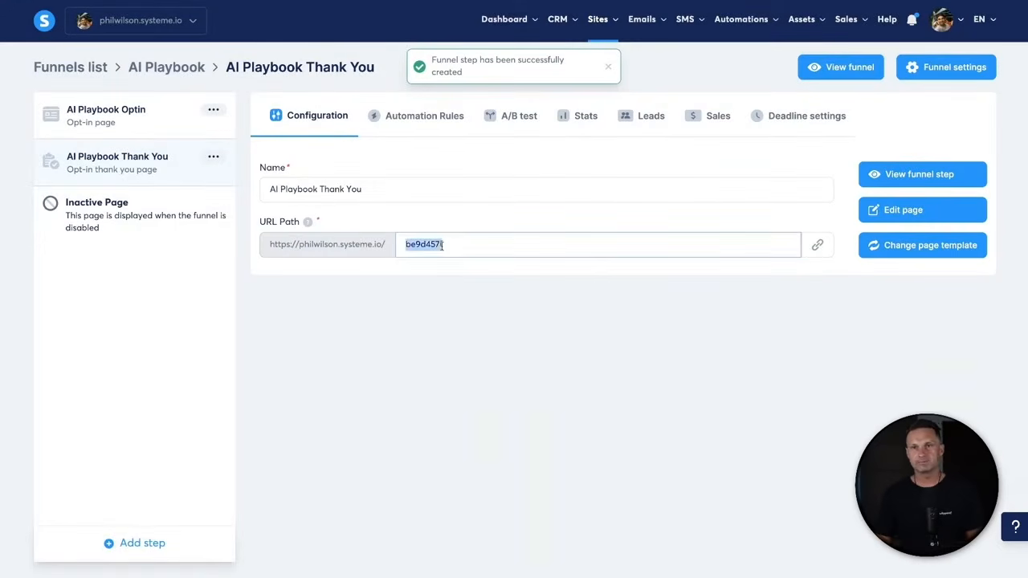
type("ai-playbook-success")
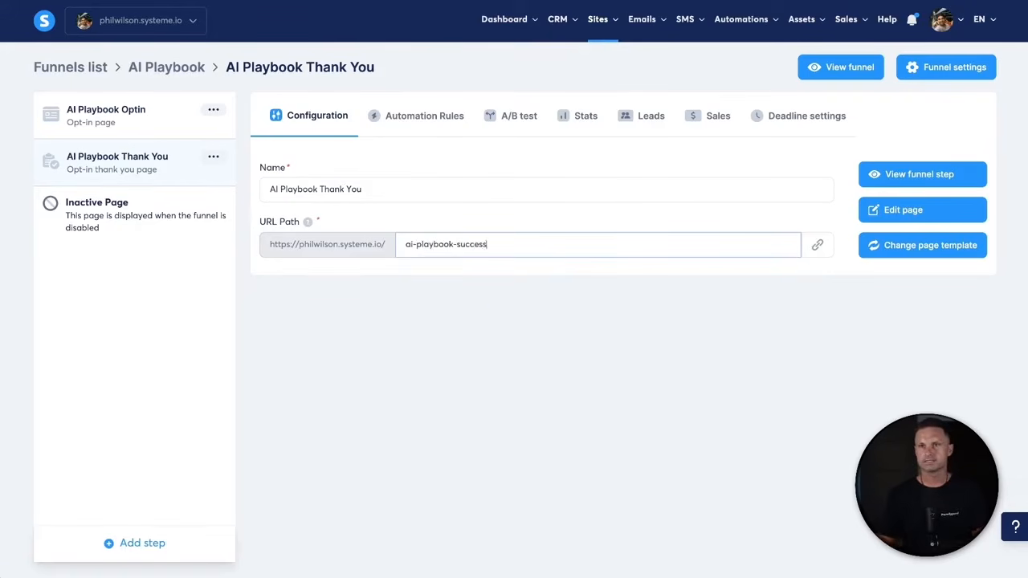
left_click(747, 316)
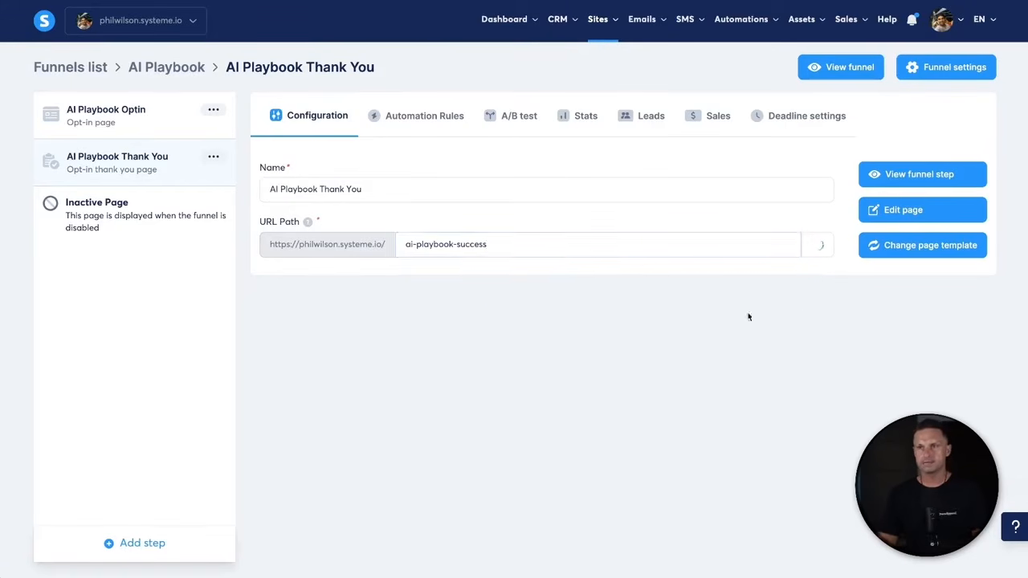
left_click(875, 209)
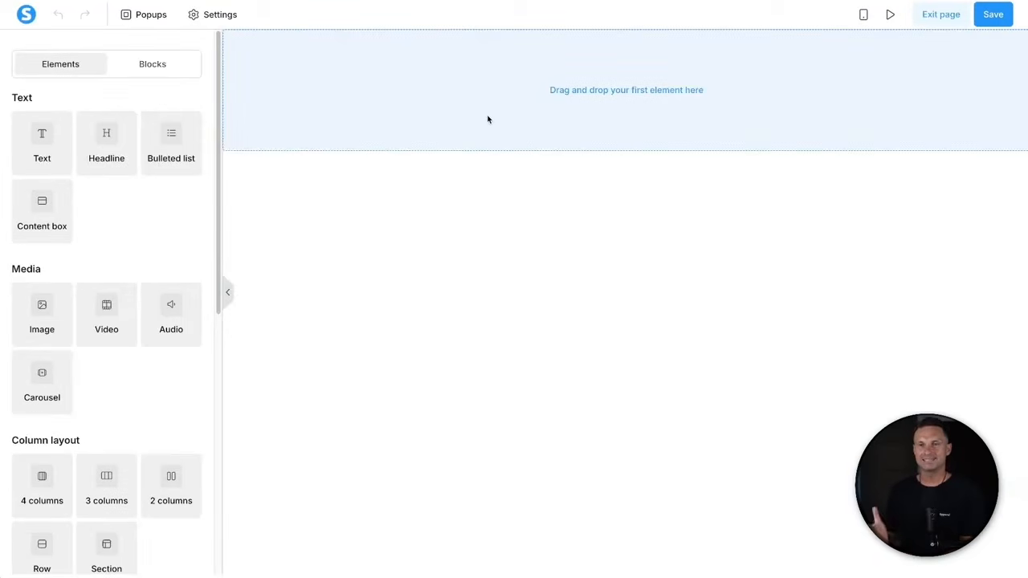
- Insert the AIP Optin block from My blocks, then the AIP Footer master block below it
left_click(171, 77)
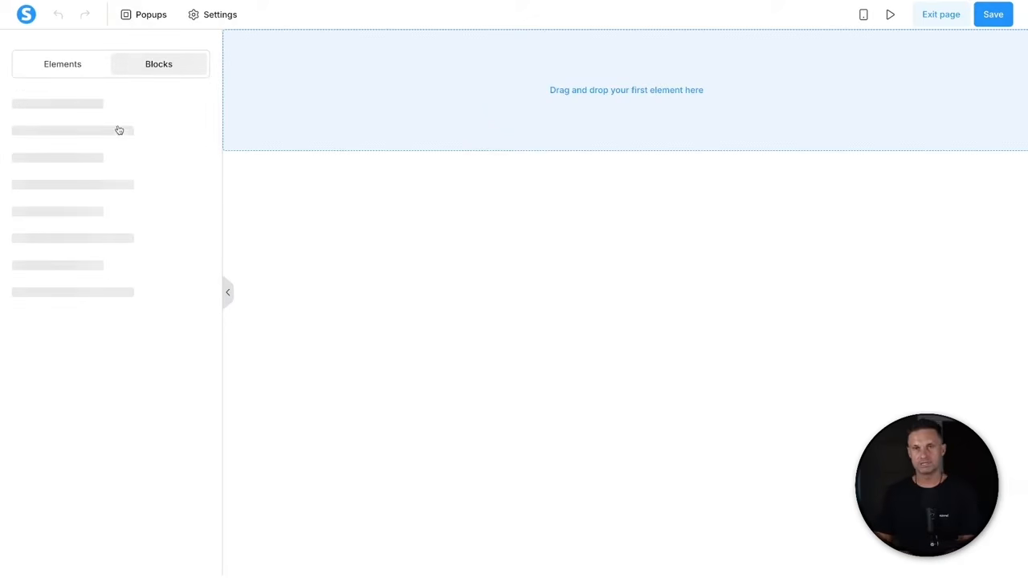
left_click(95, 143)
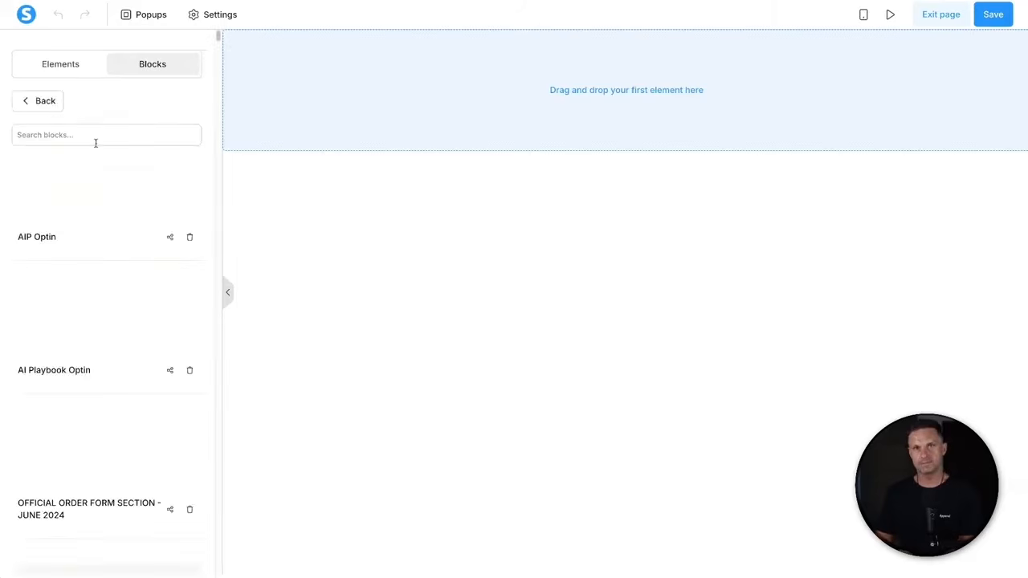
left_click(90, 216)
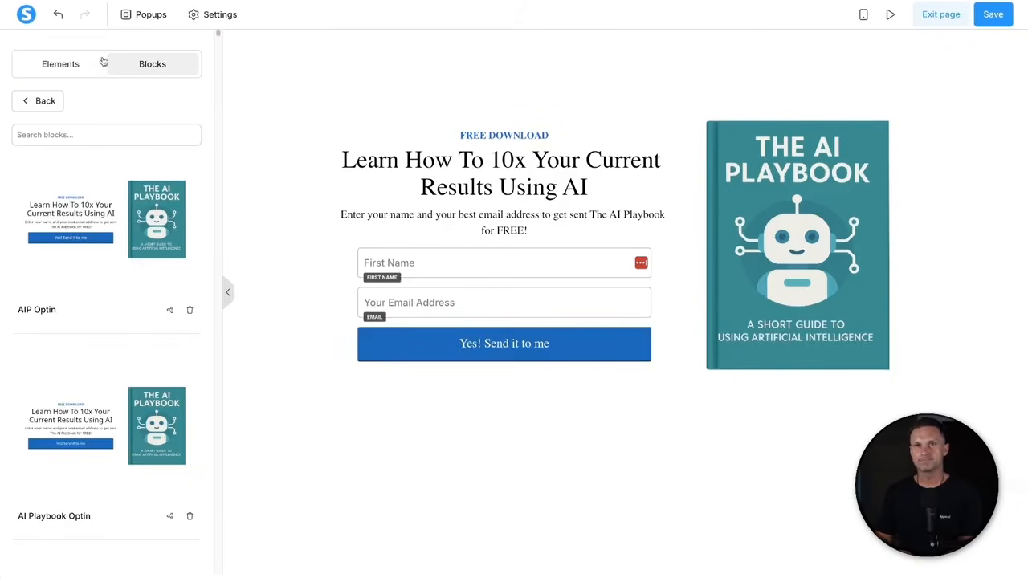
left_click(61, 96)
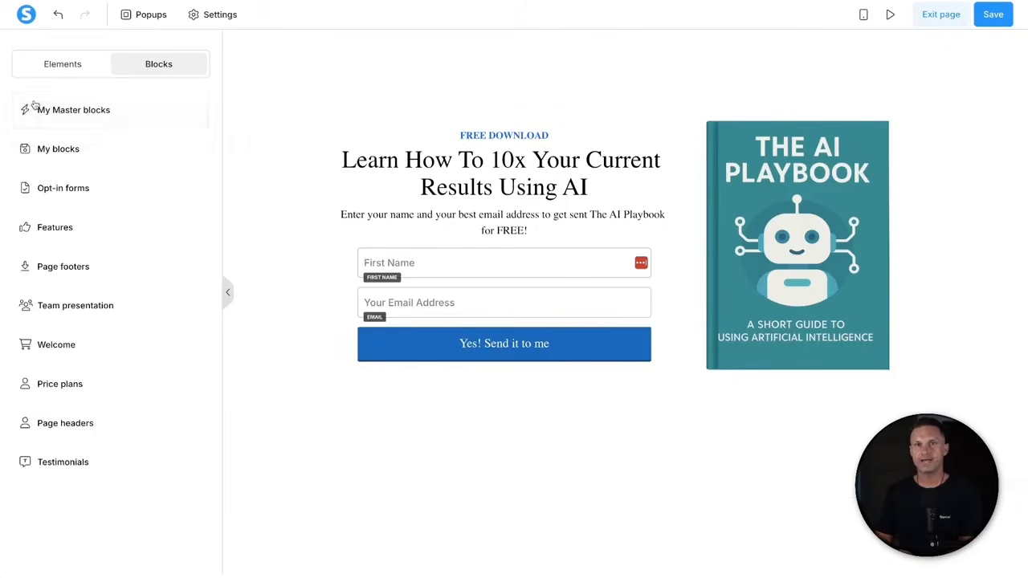
left_click(111, 116)
left_click(76, 188)
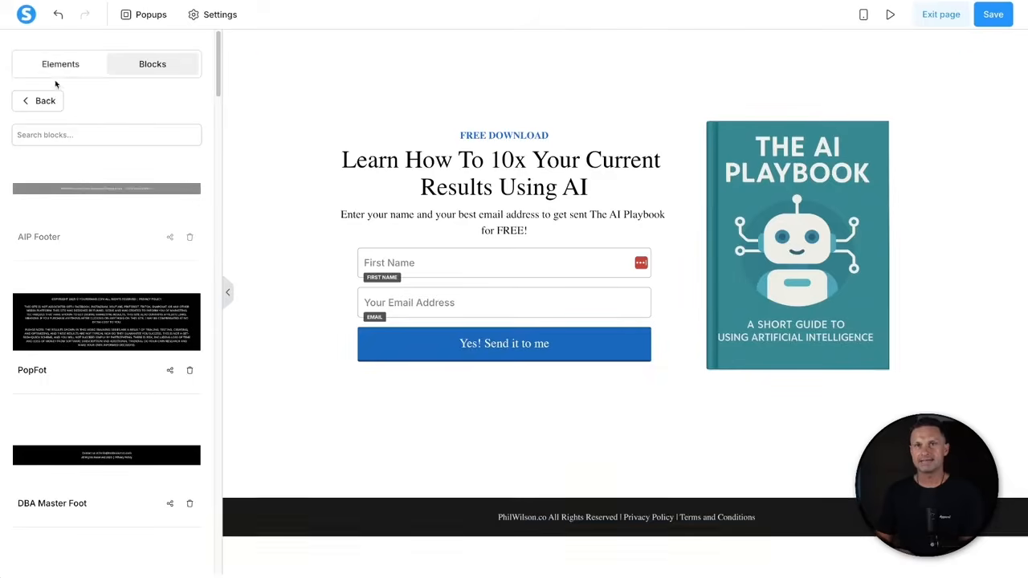
left_click(40, 100)
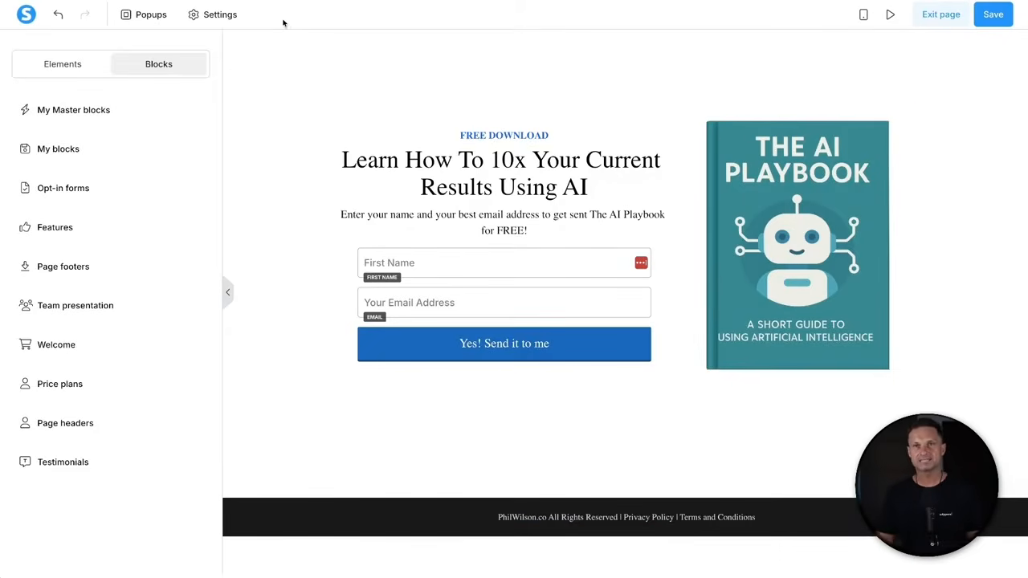
- Set the page's default typography to the Google font Poppins
left_click(227, 23)
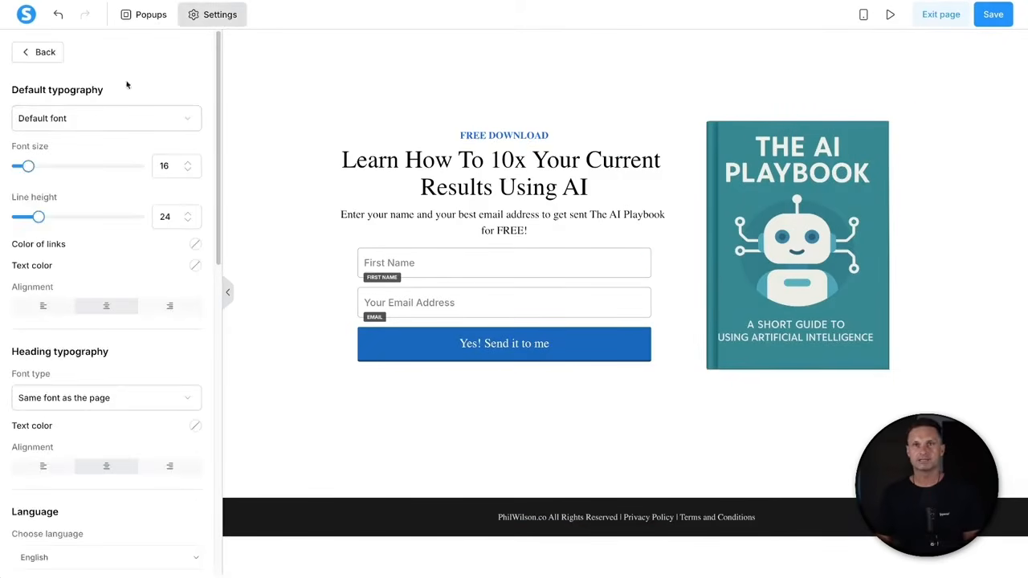
left_click(85, 120)
left_click(74, 200)
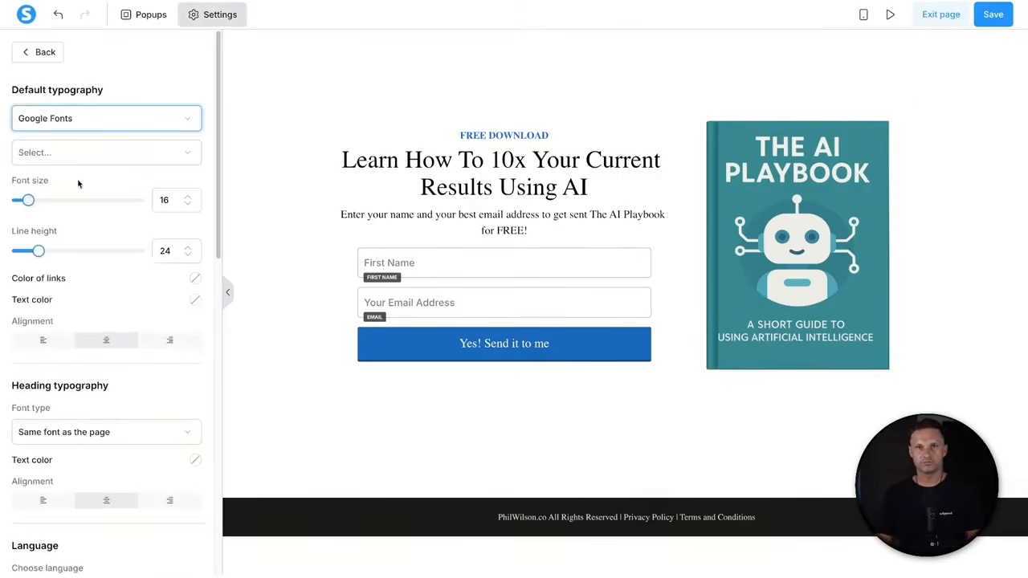
left_click(86, 155)
type("pop")
left_click(78, 182)
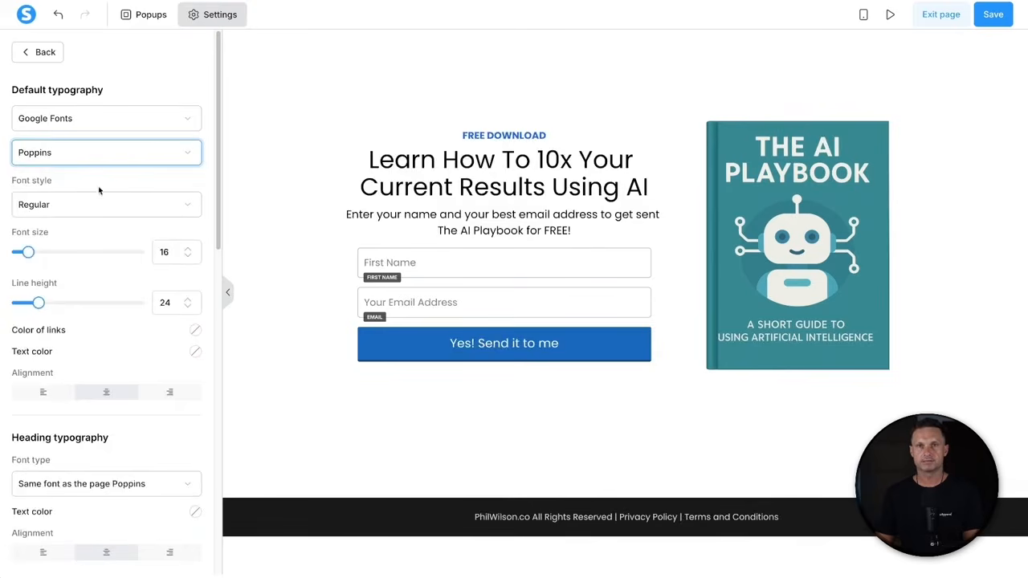
- Set the heading font to Google Fonts with Semi-bold 600 weight
left_click(73, 488)
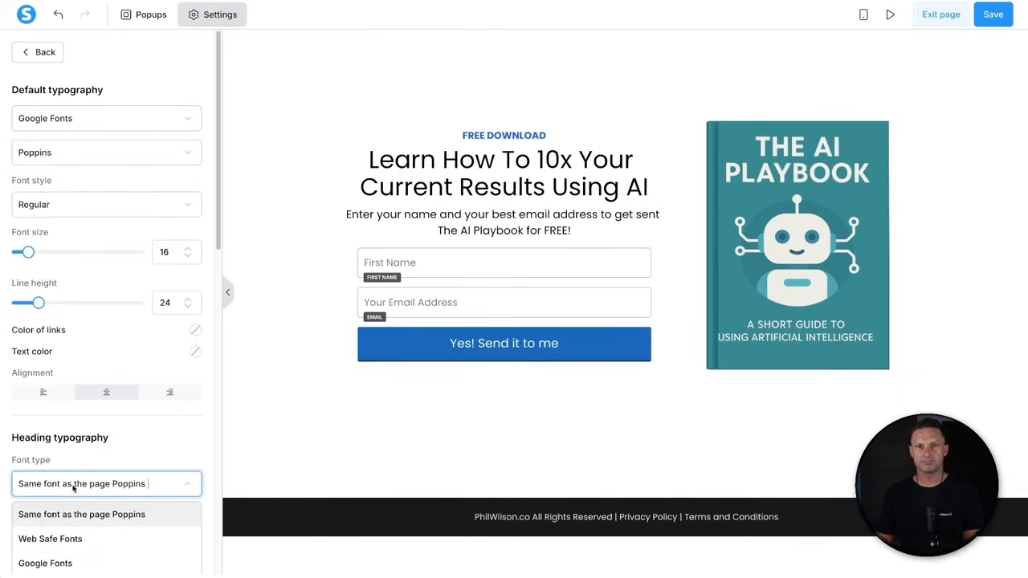
left_click(69, 559)
scroll(74, 514, "down", 2)
left_click(78, 477)
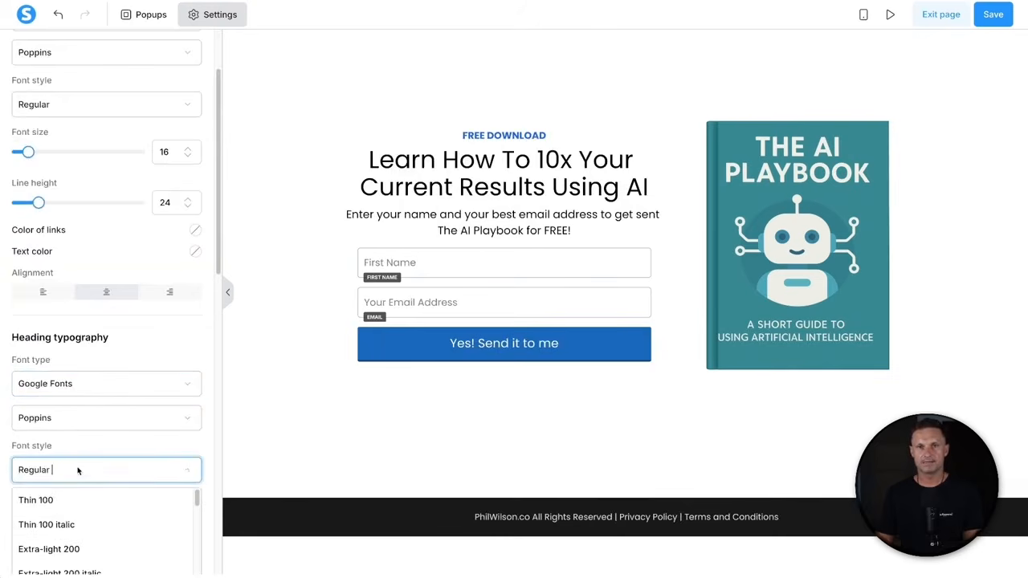
scroll(69, 521, "down", 3)
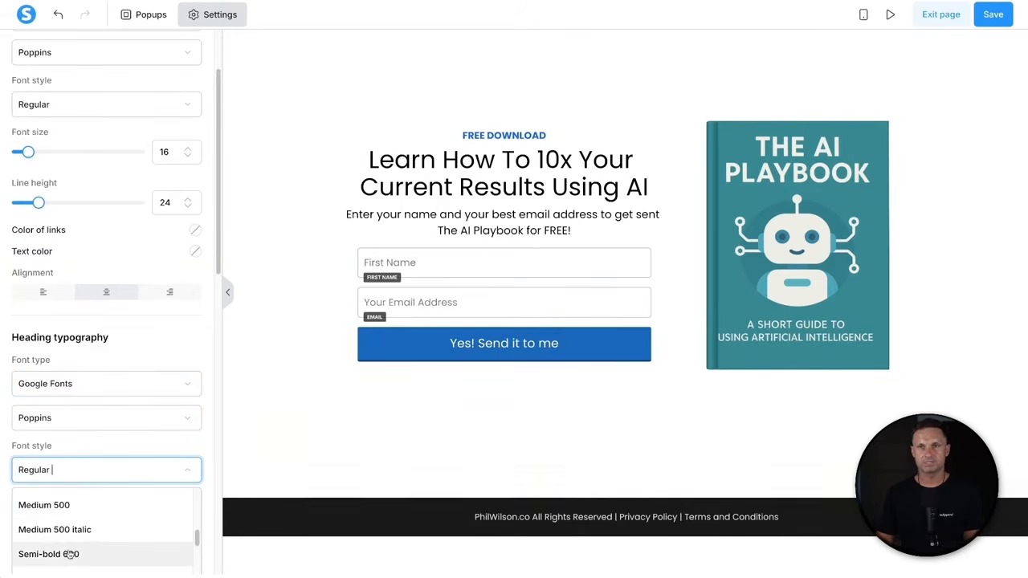
left_click(69, 554)
left_click(578, 443)
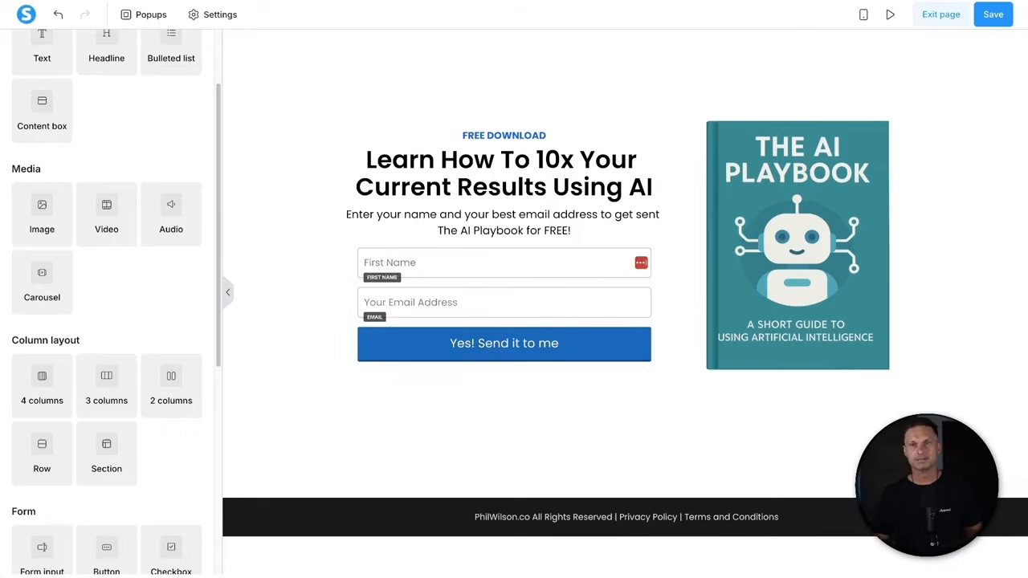
- Add a top row and stack the label, headline, book cover and intro line in it
scroll(115, 395, "down", 3)
scroll(116, 395, "down", 4)
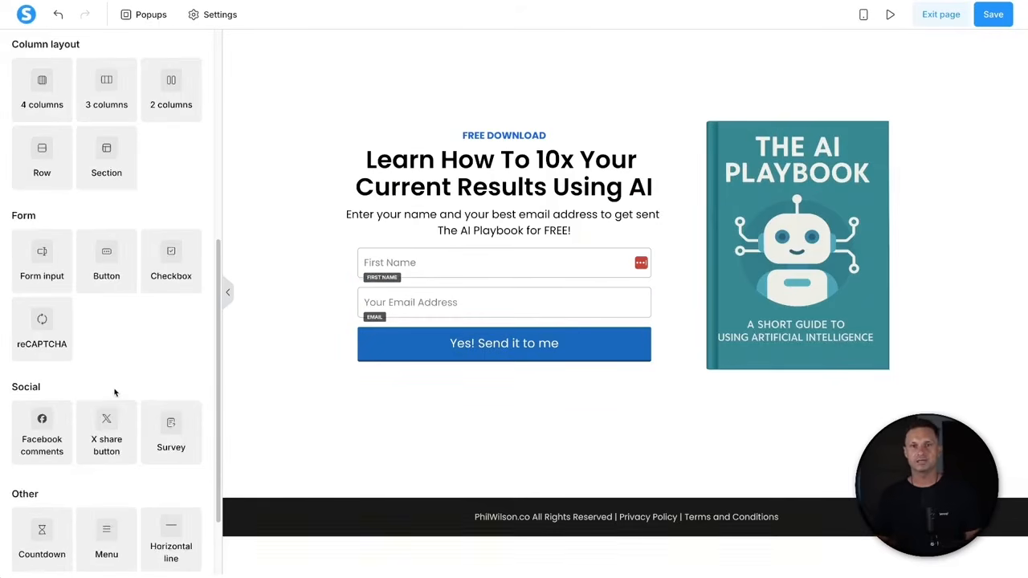
scroll(115, 392, "up", 2)
scroll(133, 203, "up", 5)
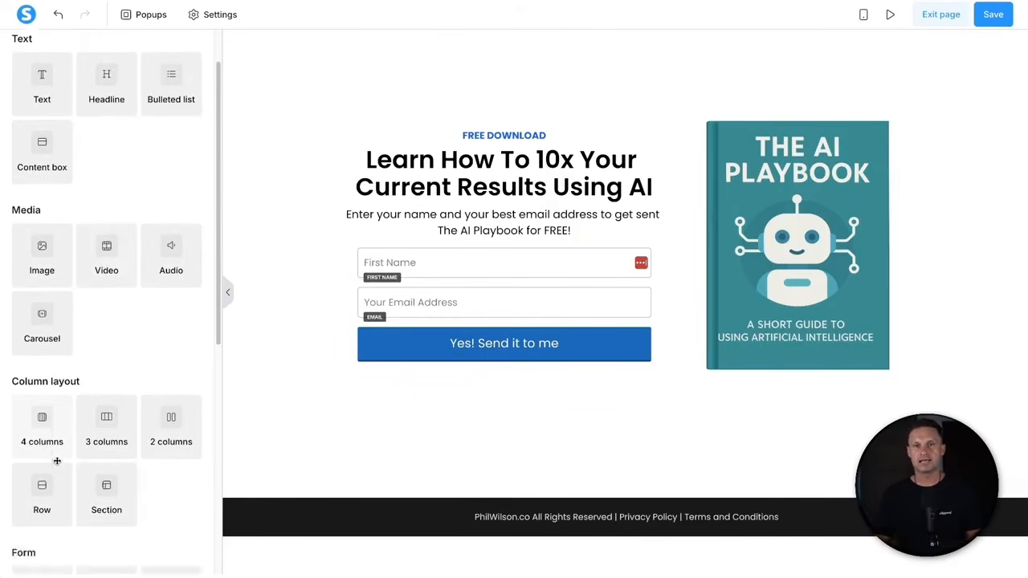
left_click_drag(43, 507, 577, 122)
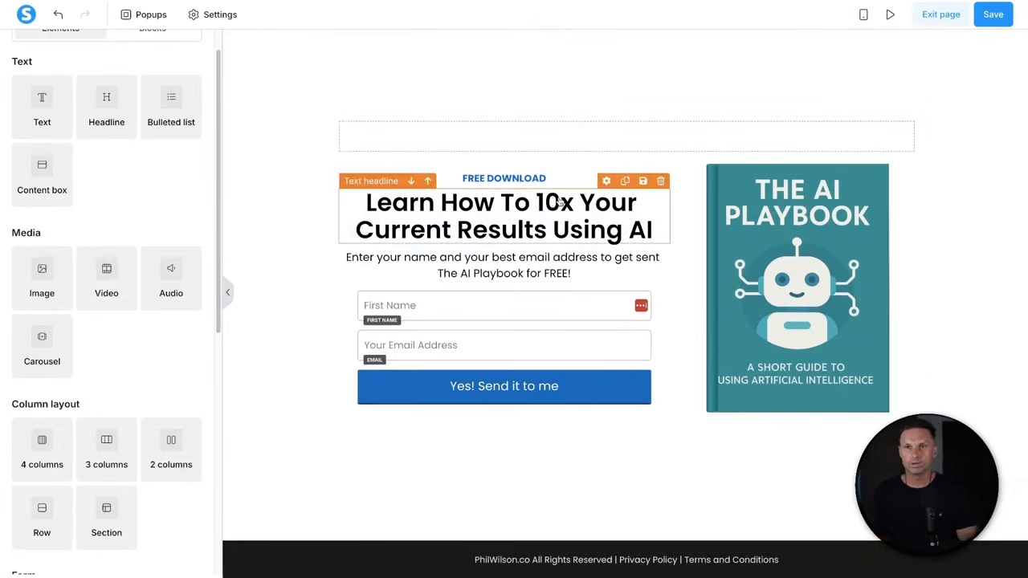
left_click_drag(538, 182, 571, 147)
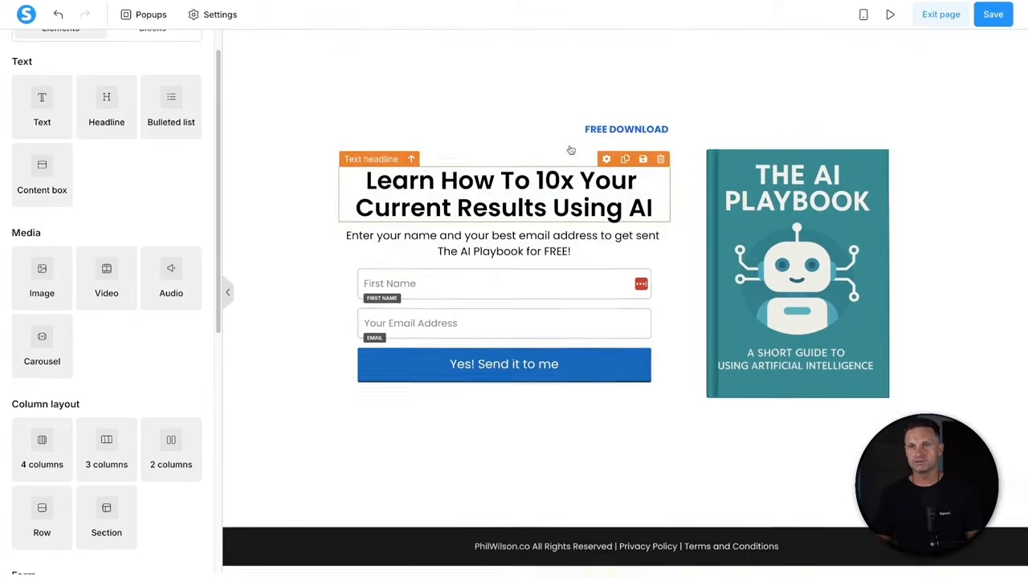
left_click_drag(525, 188, 623, 141)
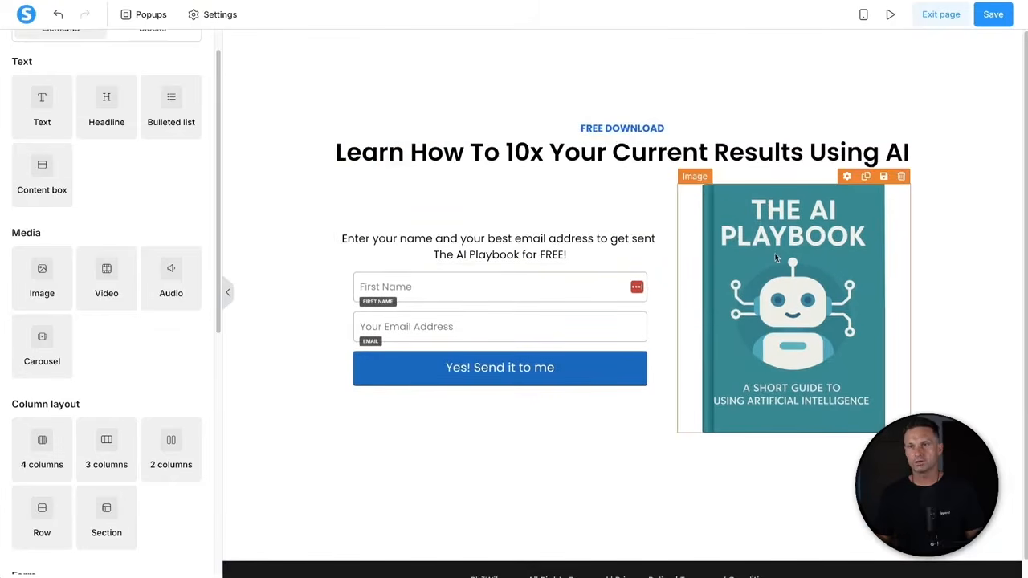
left_click_drag(775, 221, 658, 170)
left_click_drag(513, 456, 606, 387)
- Delete the row holding the sign-up form
scroll(852, 386, "down", 2)
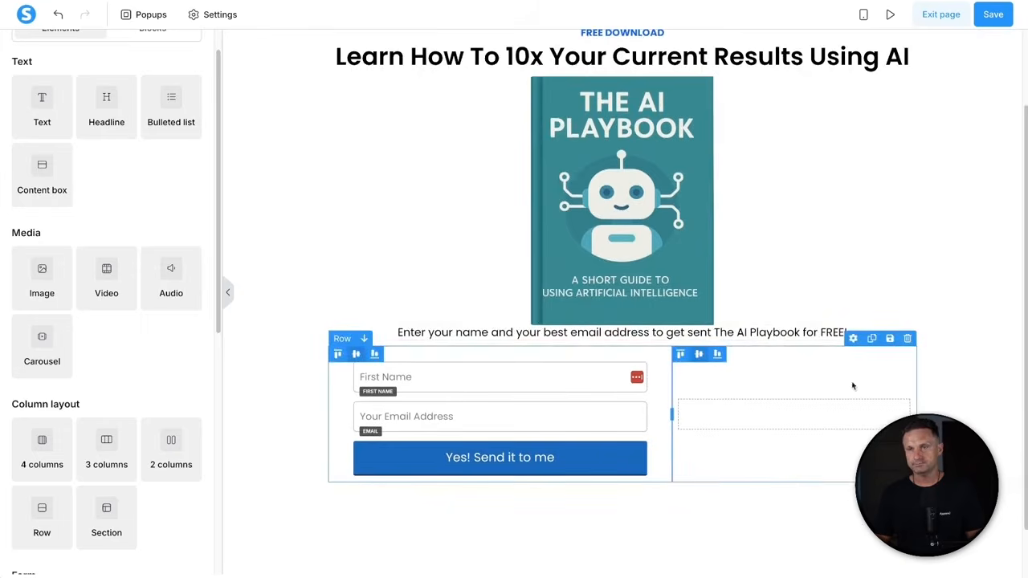
left_click(907, 338)
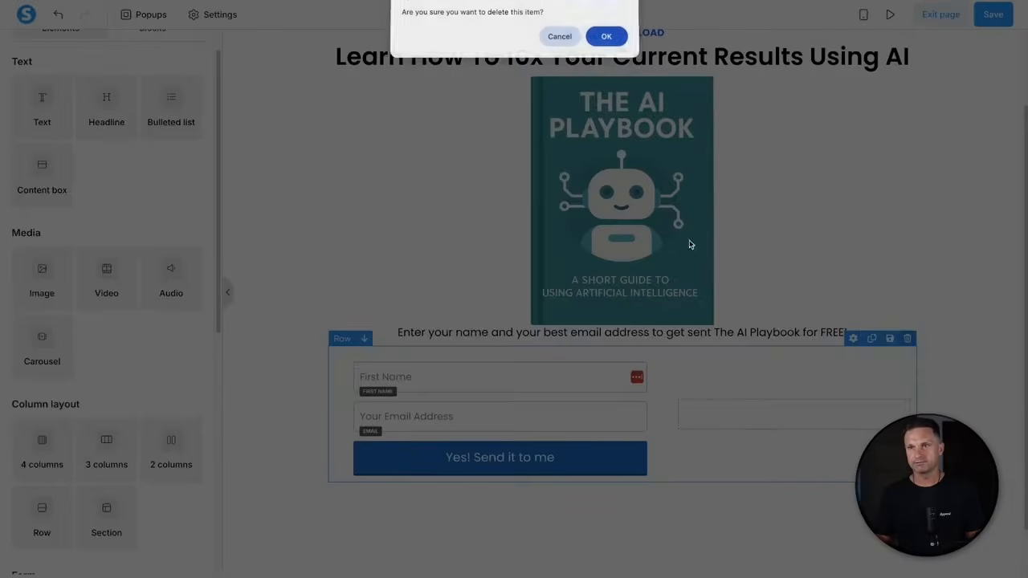
left_click(607, 36)
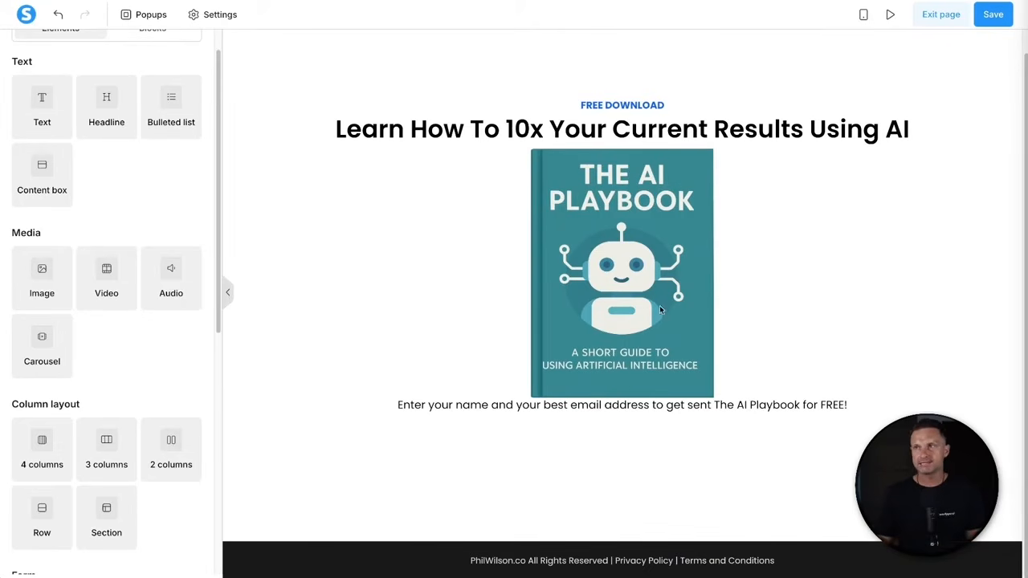
- Change the FREE DOWNLOAD label to 'SUCCESS!'
double_click(640, 108)
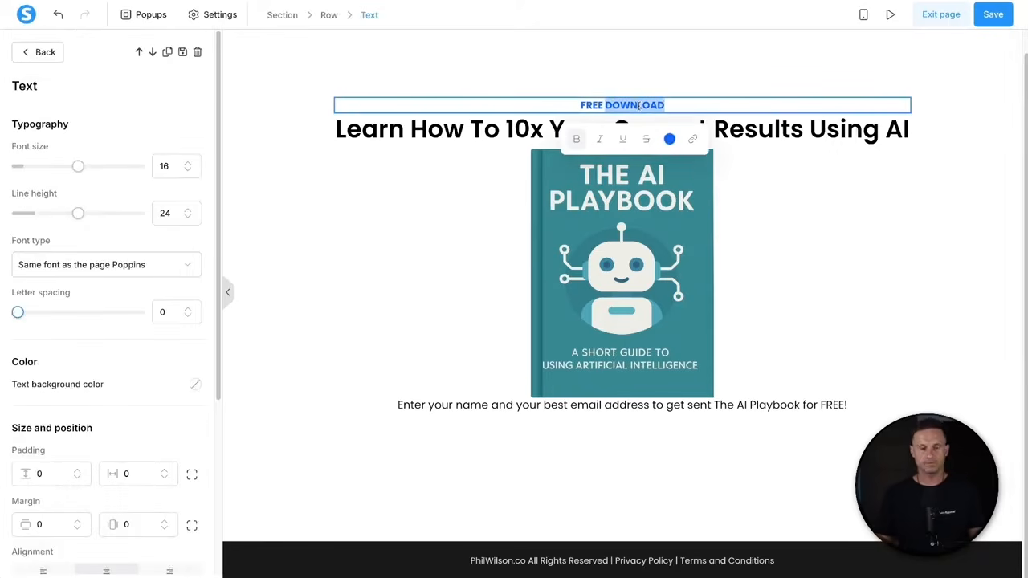
triple_click(639, 105)
key("Left")
type("at")
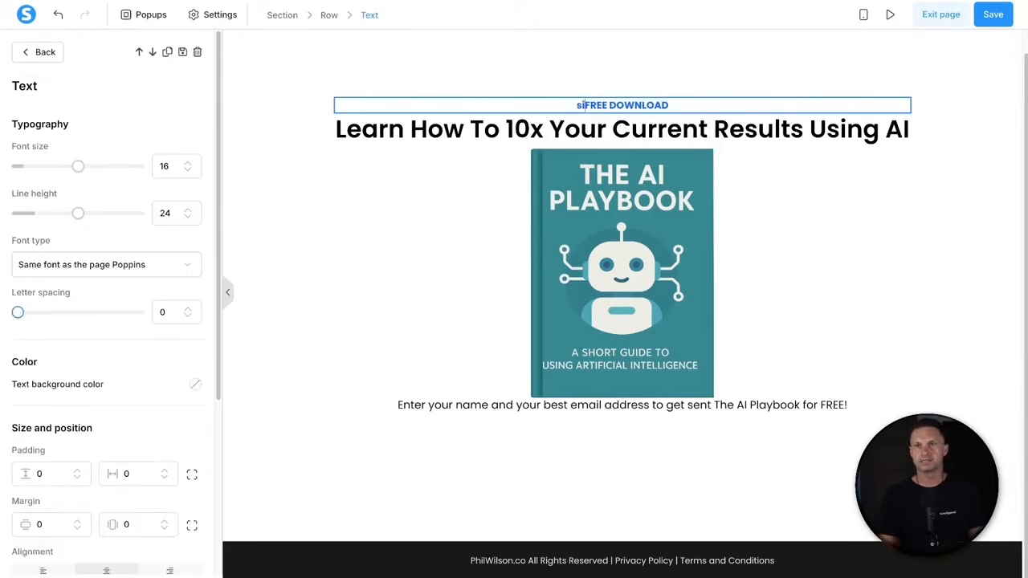
key("BackSpace")
key("BackSpace")
type("A")
key("BackSpace")
type("SUCCESS")
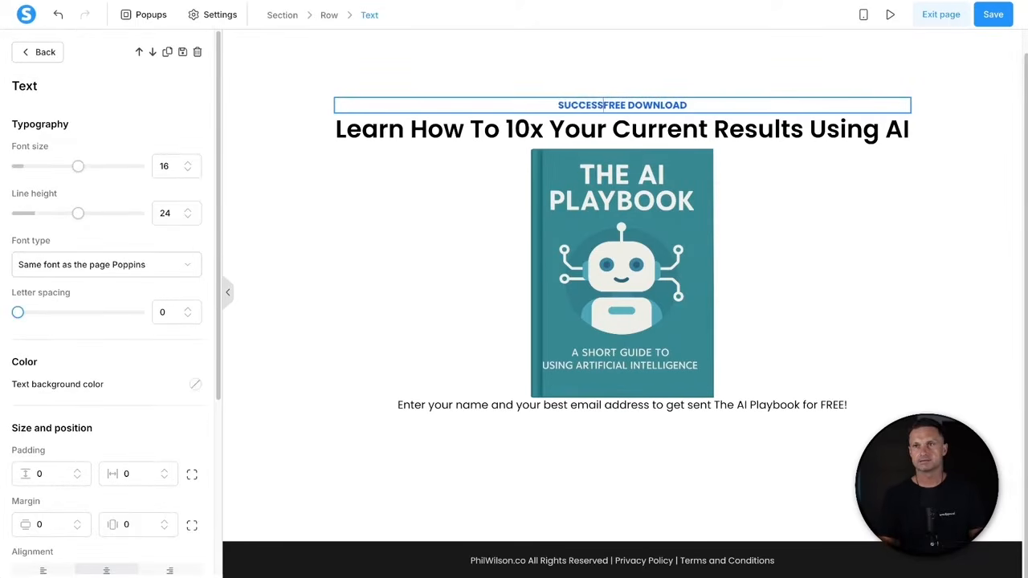
key("shift+End")
key("BackSpace")
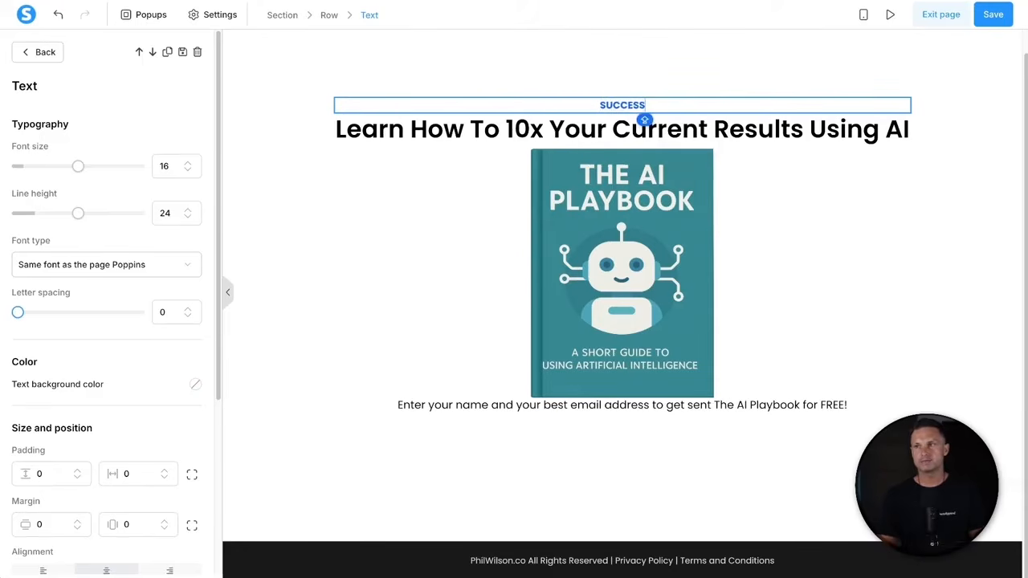
type("!")
- Rewrite the headline as 'Your copy of the AI Playbook has successfully been sent to your inbox'
left_click(577, 135)
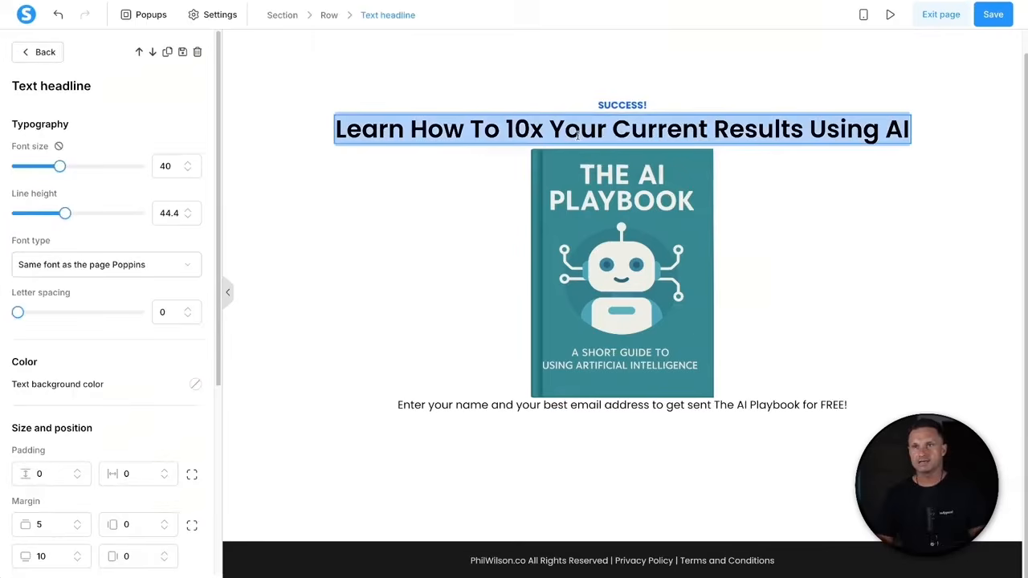
type("YOU")
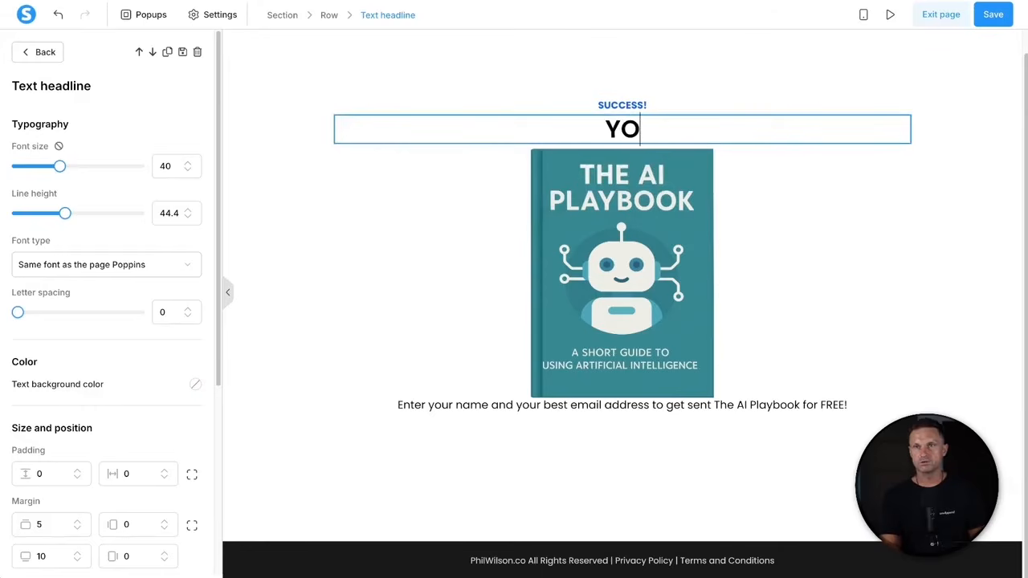
key("BackSpace")
key("BackSpace")
key("Caps_Lock")
type("our copy of ")
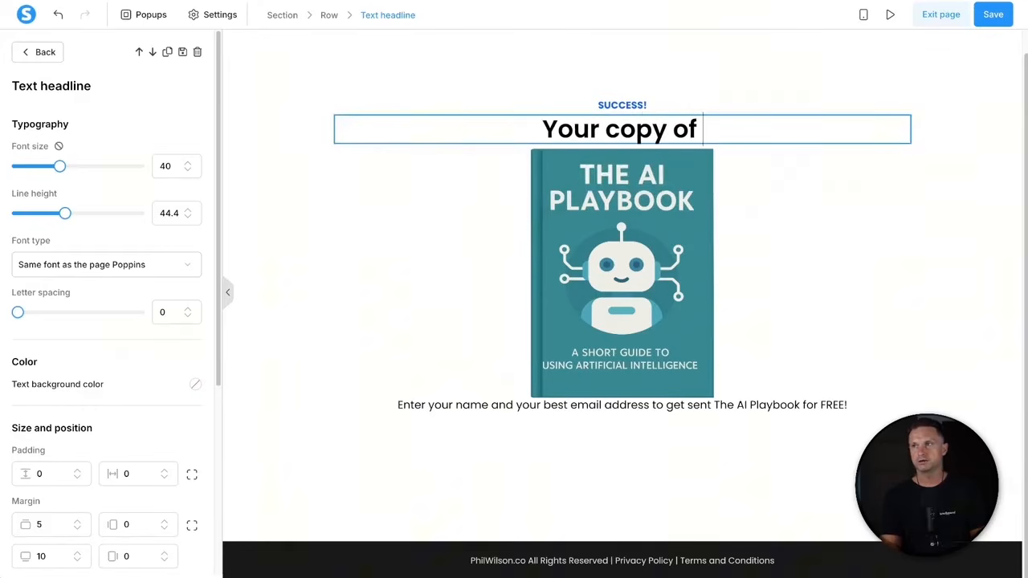
type("the AI Playbook has")
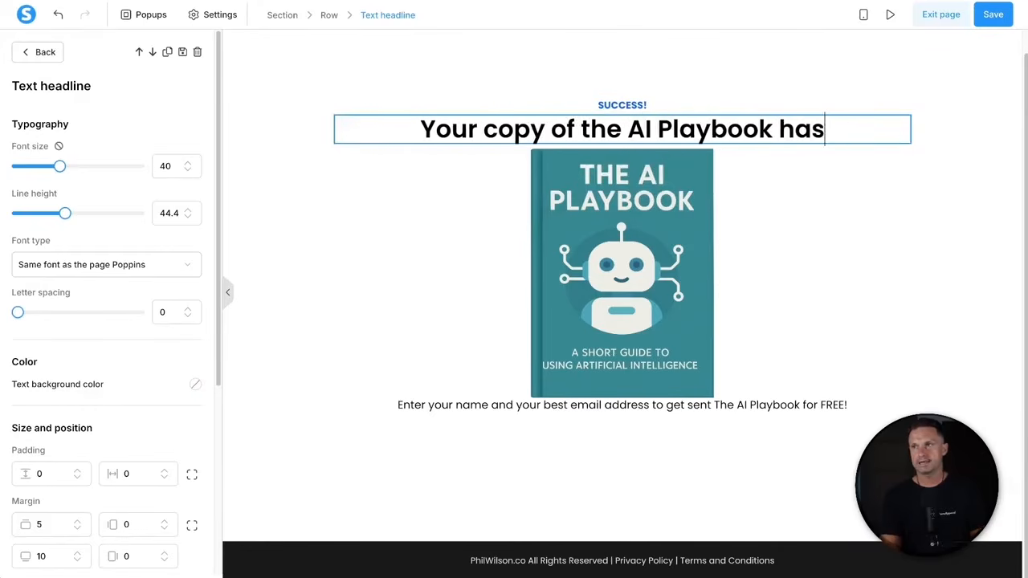
type(" successfully b")
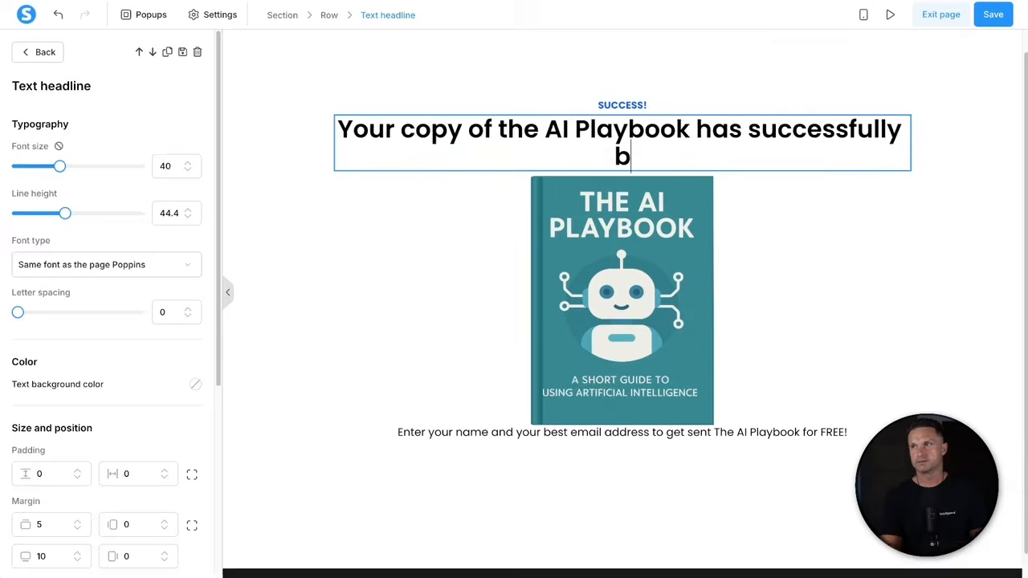
key("BackSpace")
type("been sent")
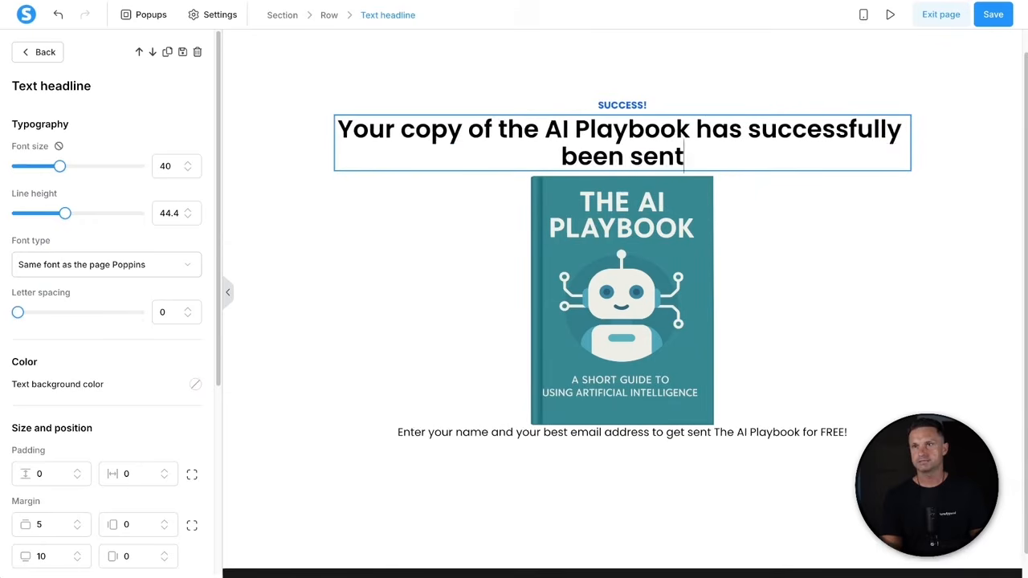
type(" to your inbox")
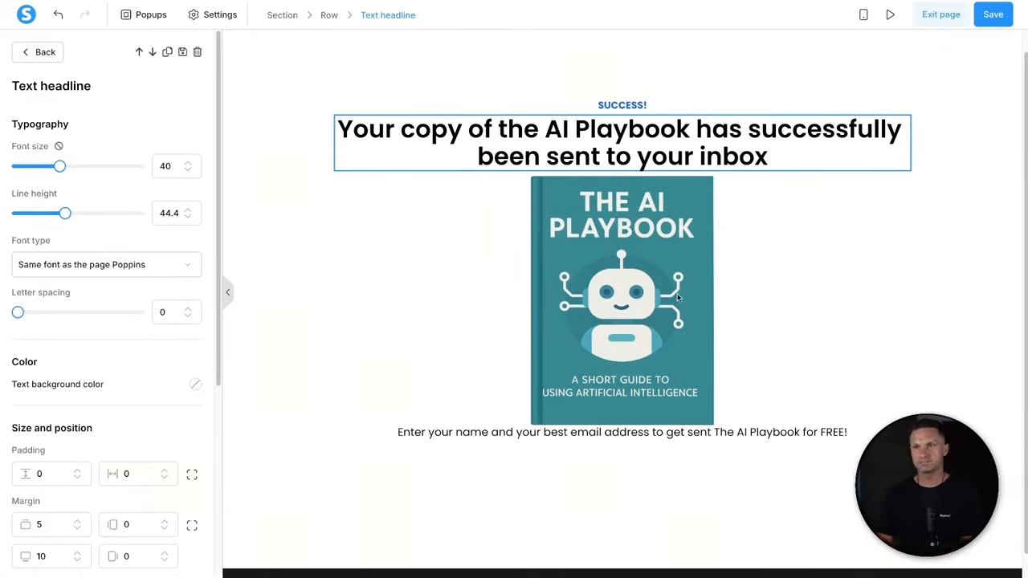
key("Escape")
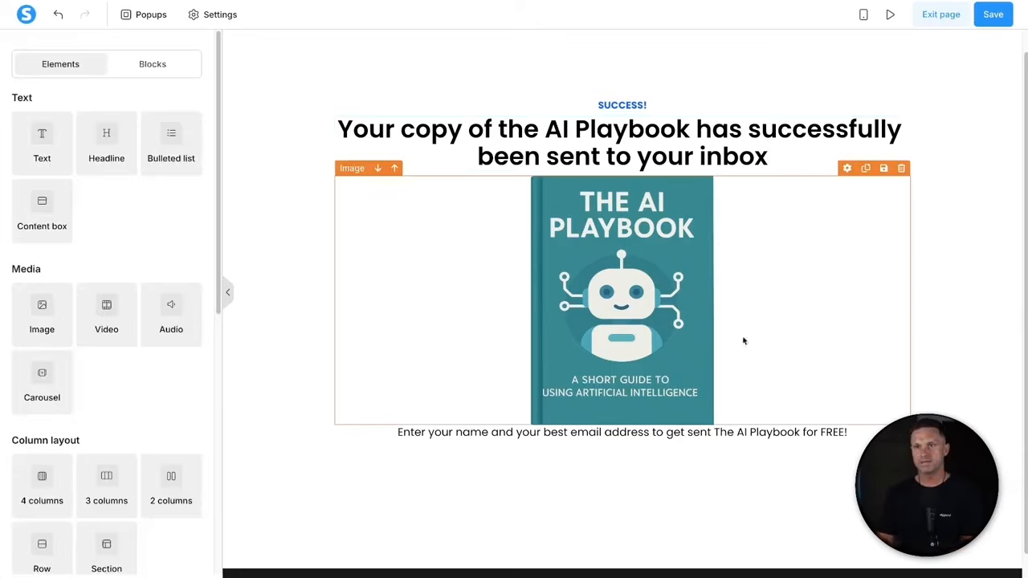
- Replace the intro sentence with a check-your-inbox note telling readers to check their junk folder
double_click(616, 433)
triple_click(617, 433)
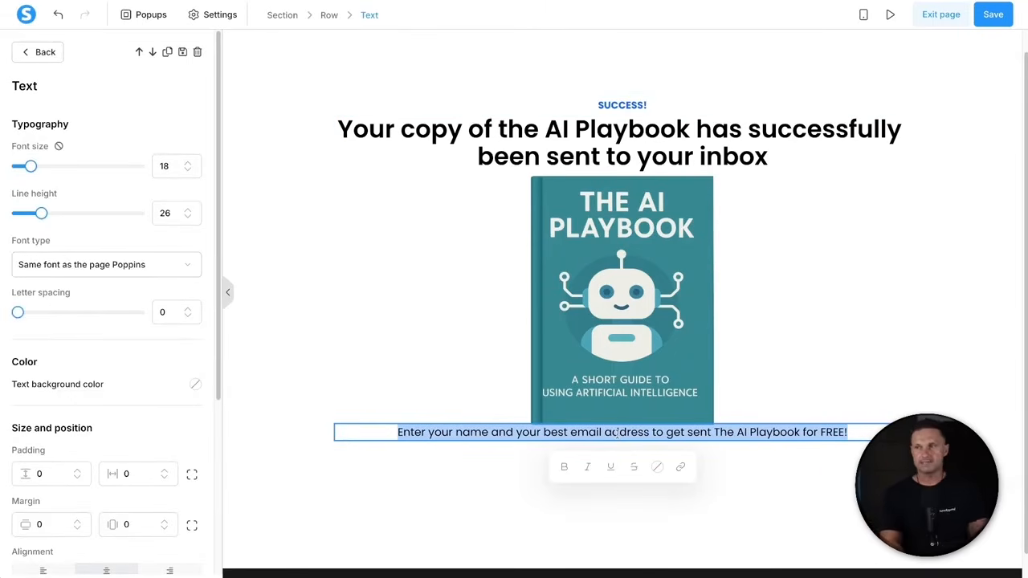
type("Check your e")
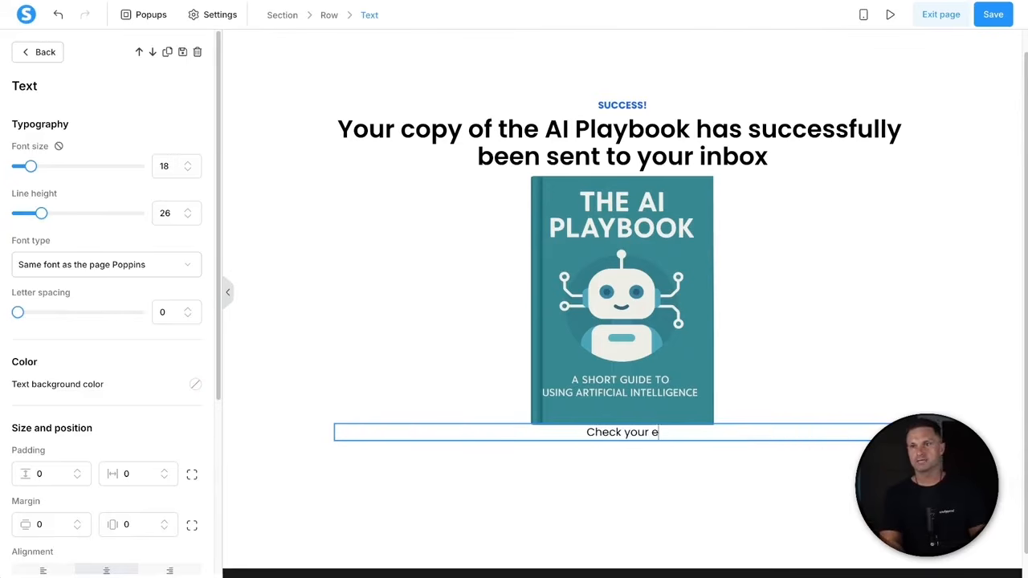
type("mail inbox to get your do")
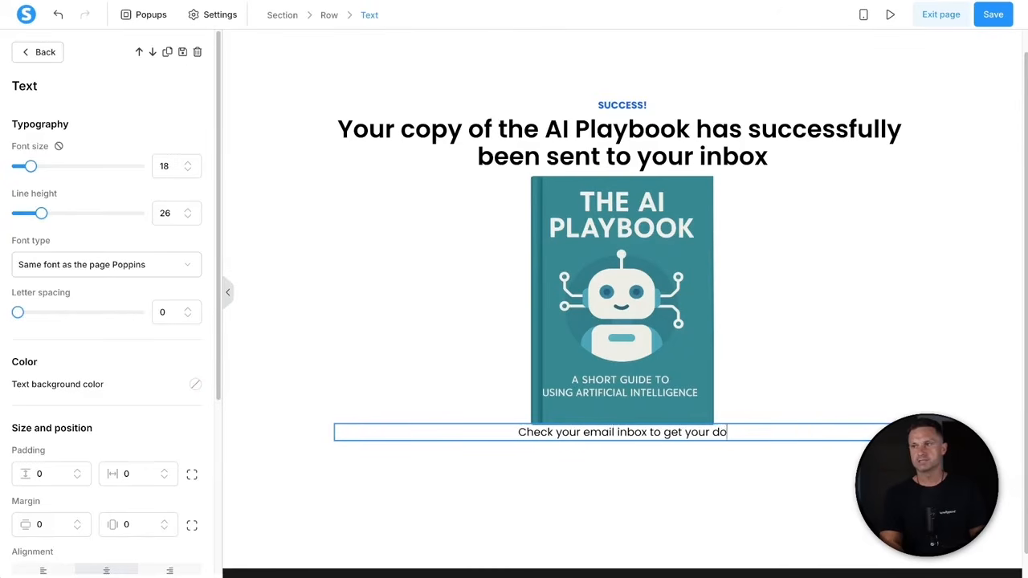
type("wnload link. If it doesn")
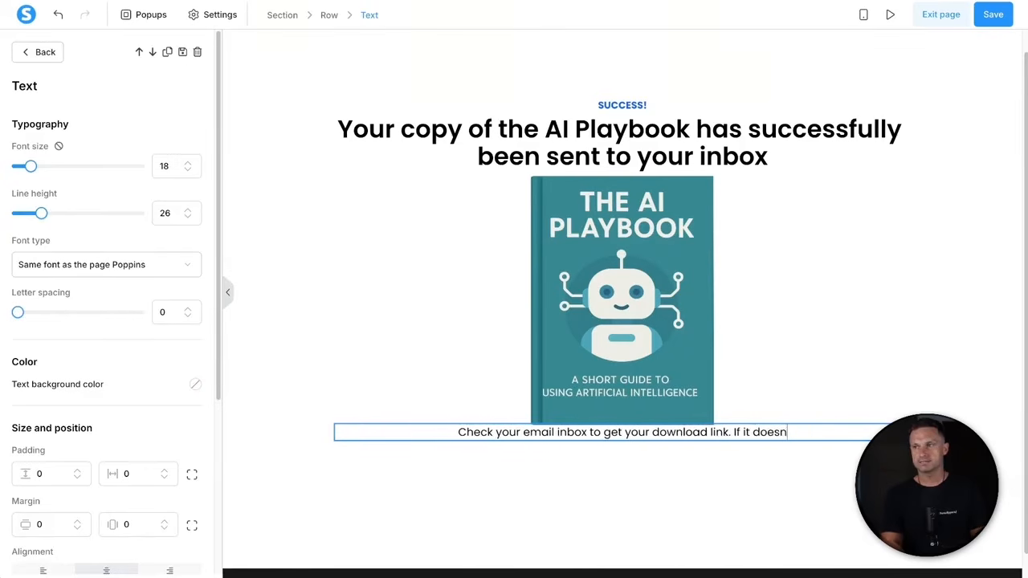
type("'t arrive, check your jun")
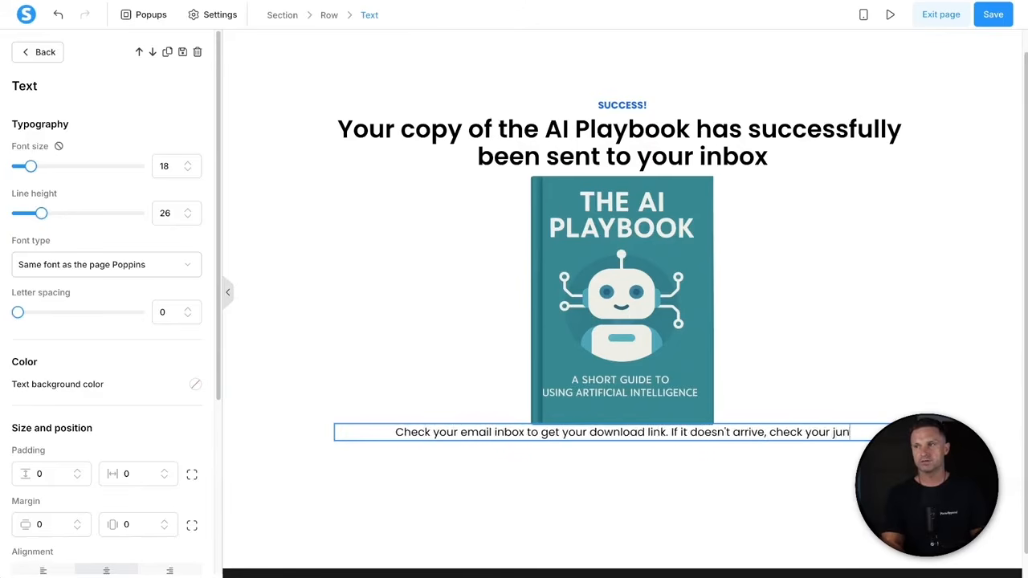
type("k folder as sometimes ema")
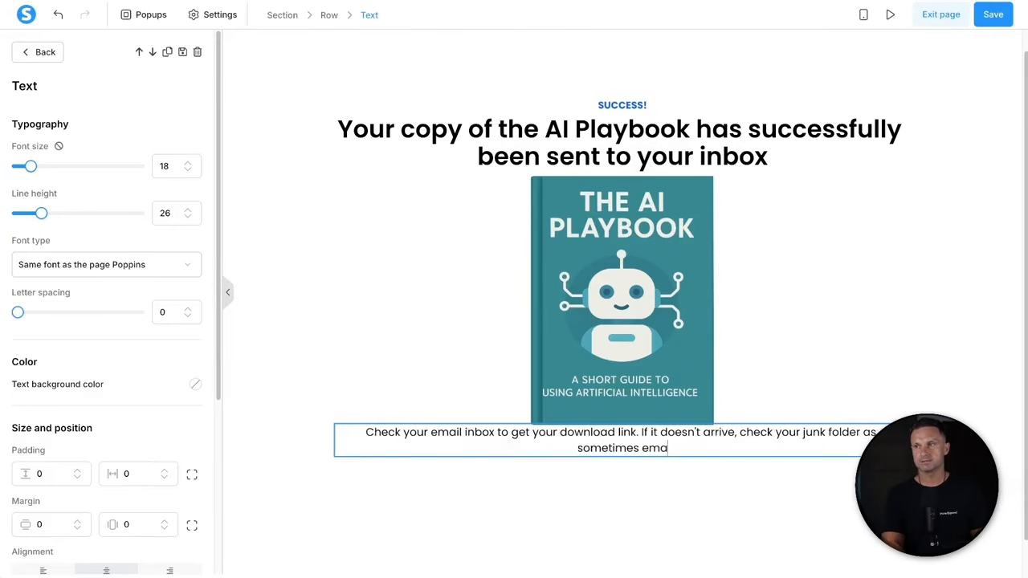
type("ils can get lost")
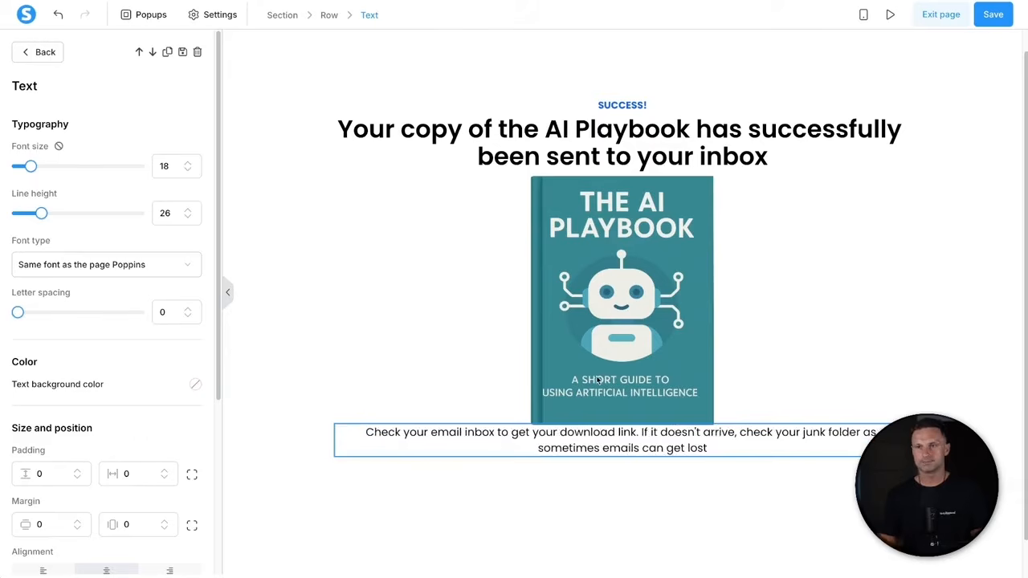
left_click(583, 524)
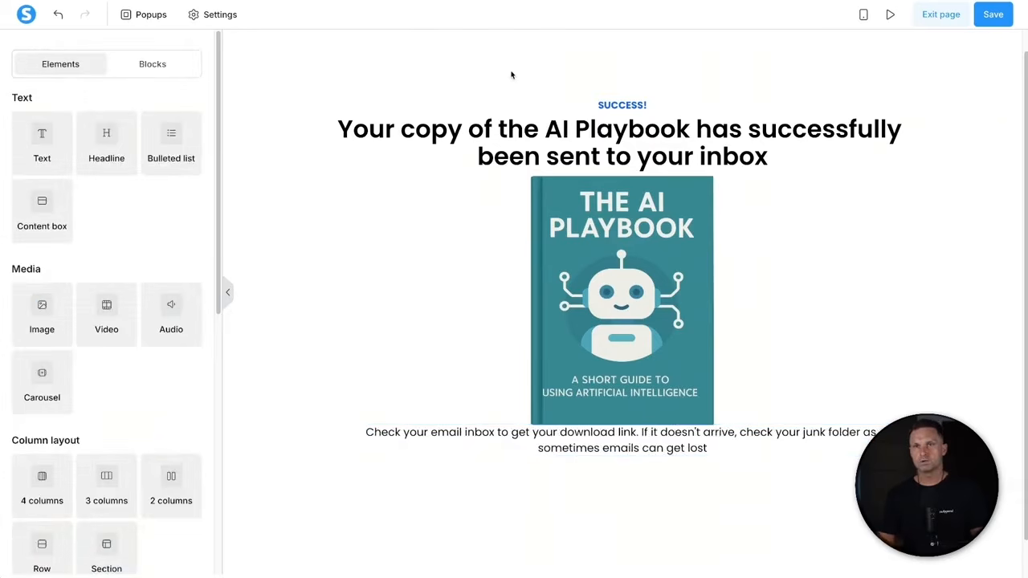
- Narrow the page section's content width to Small
left_click(275, 107)
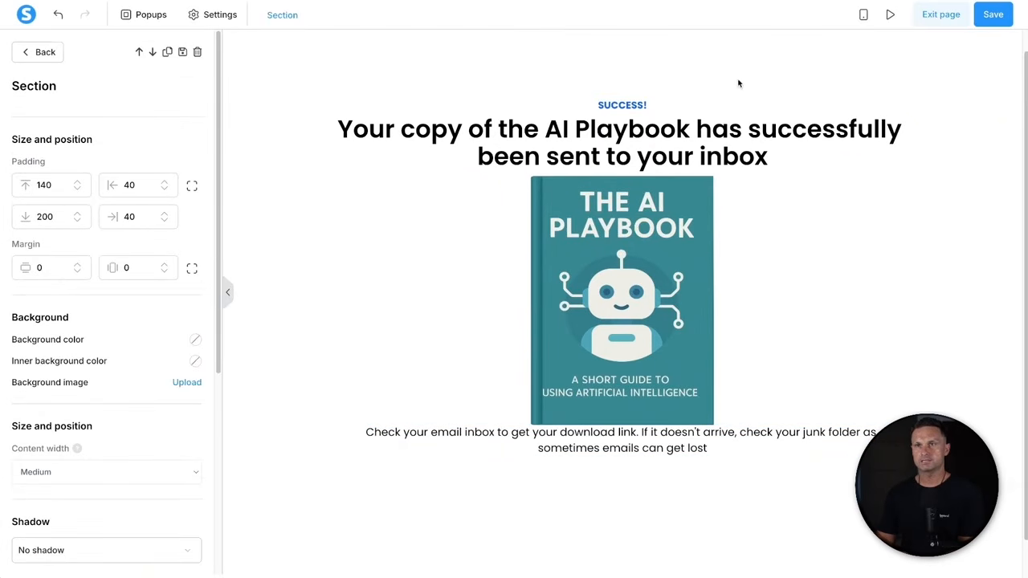
left_click(786, 191)
left_click(652, 73)
left_click(649, 74)
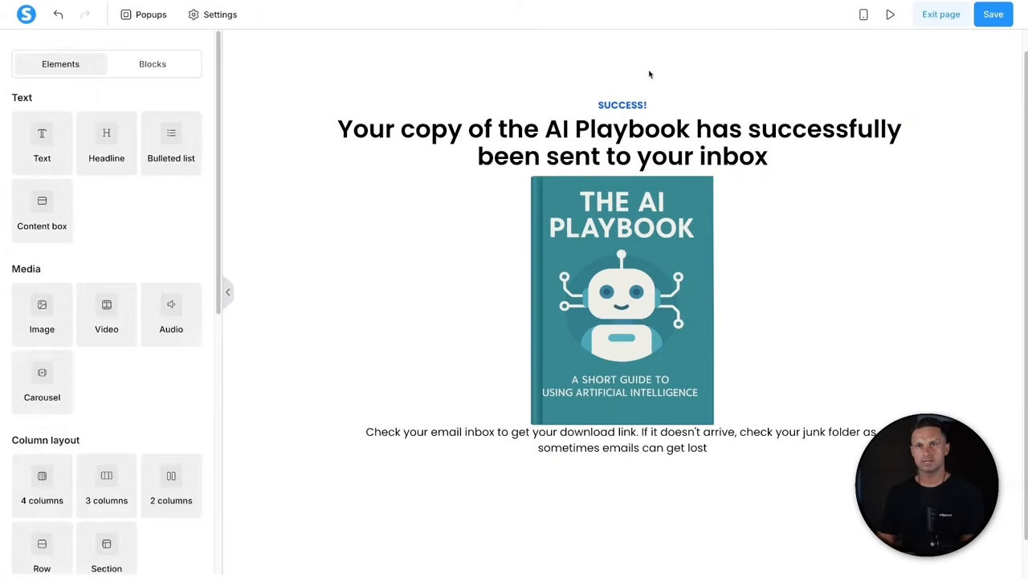
left_click(650, 74)
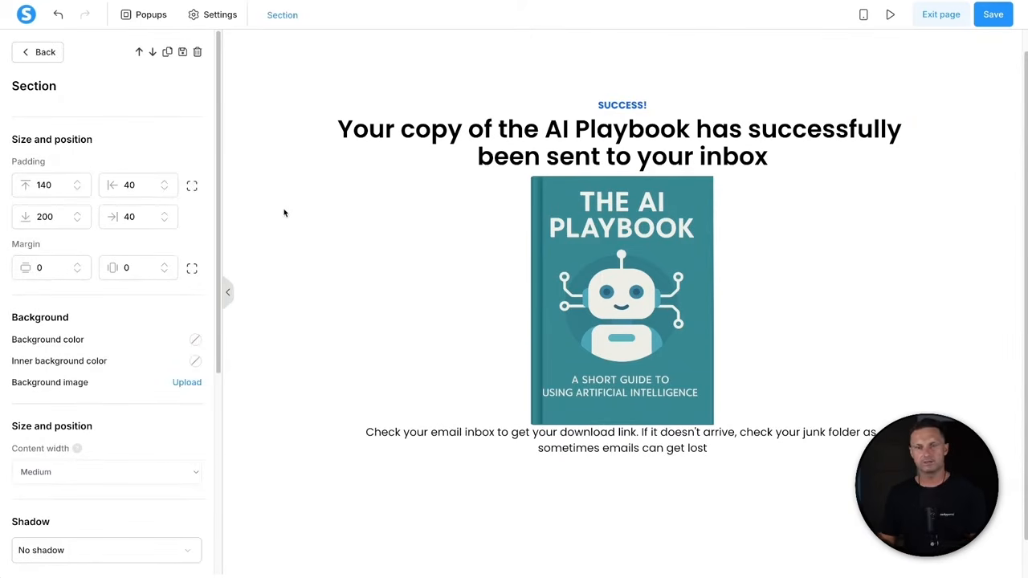
left_click_drag(11, 448, 104, 446)
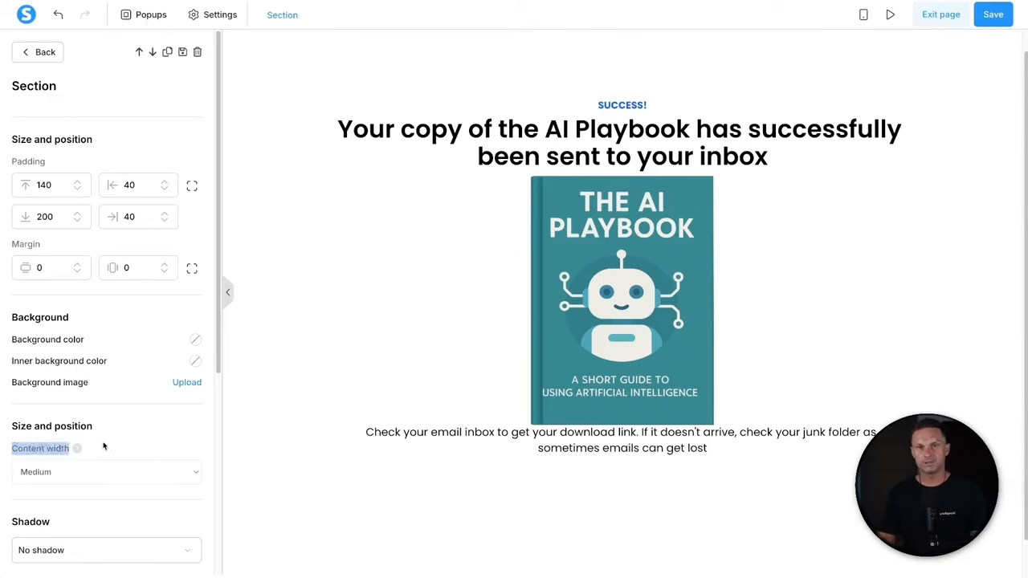
left_click(85, 473)
left_click(83, 485)
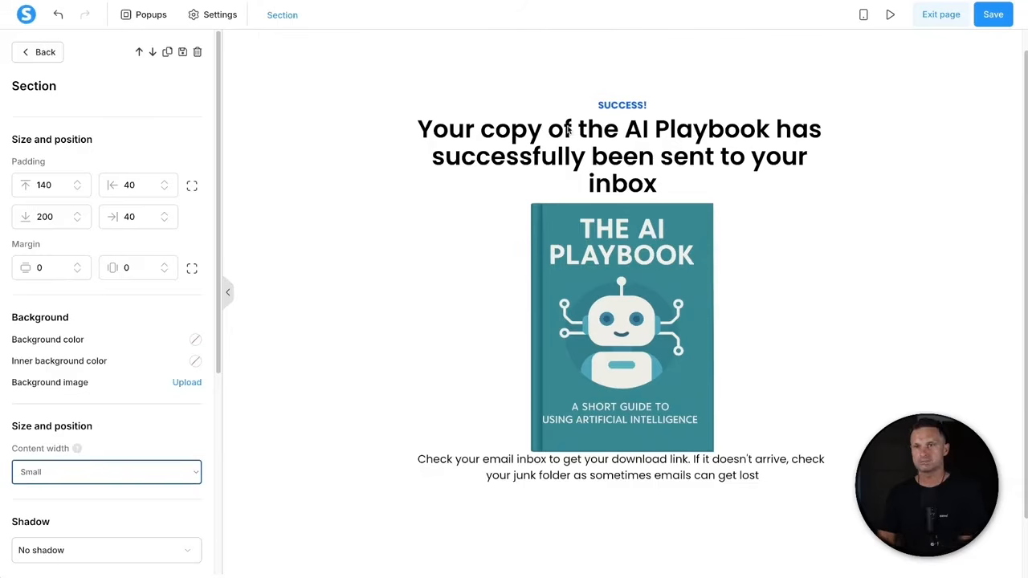
left_click(604, 160)
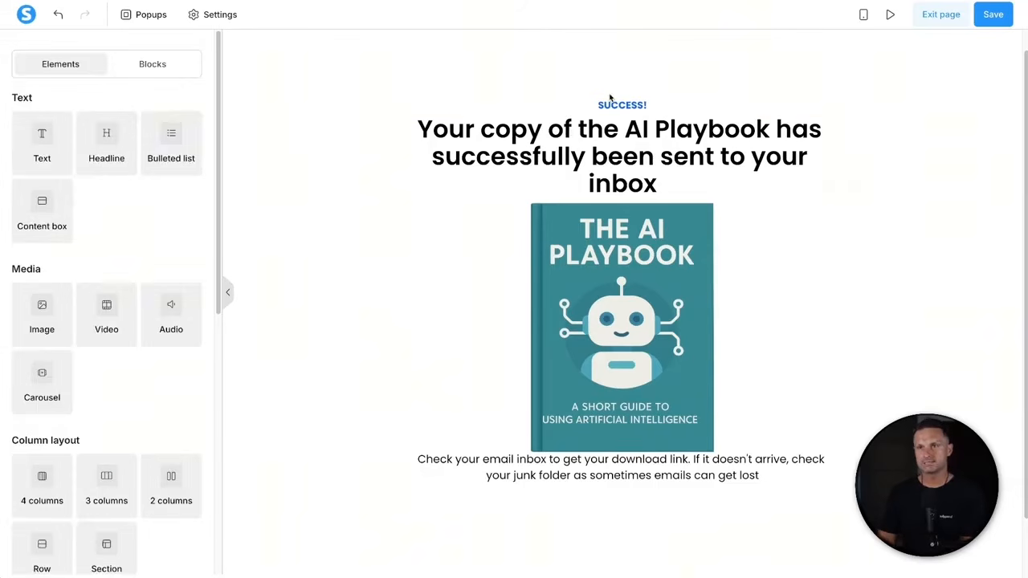
- Lower the success headline's font size to 37
left_click(564, 138)
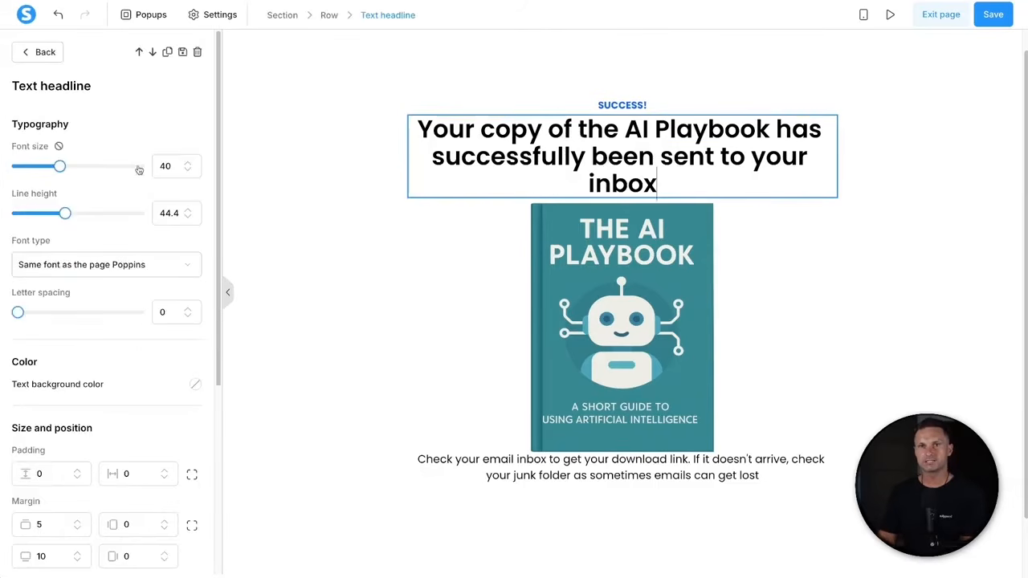
left_click(189, 170)
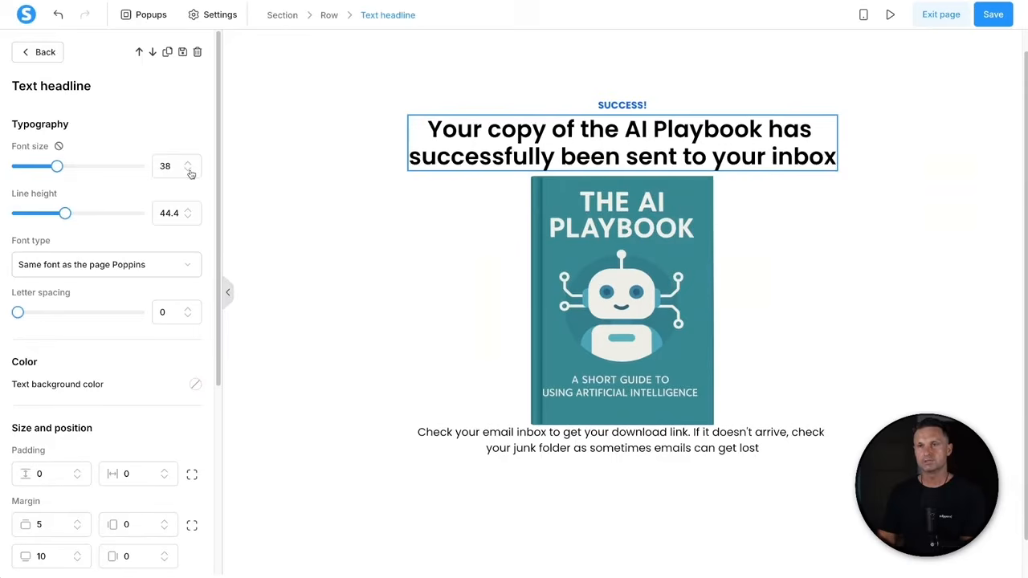
left_click(190, 168)
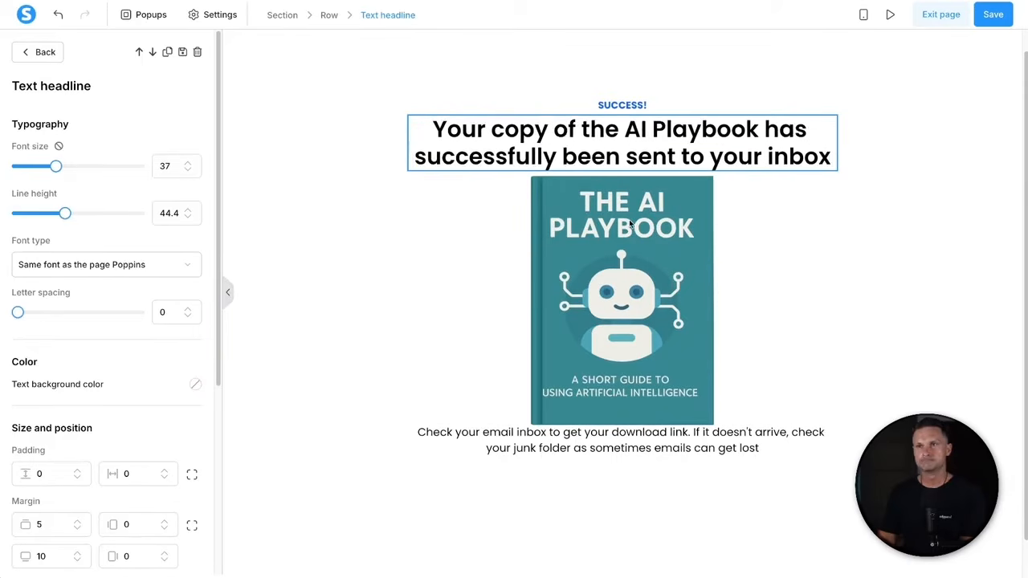
left_click(629, 345)
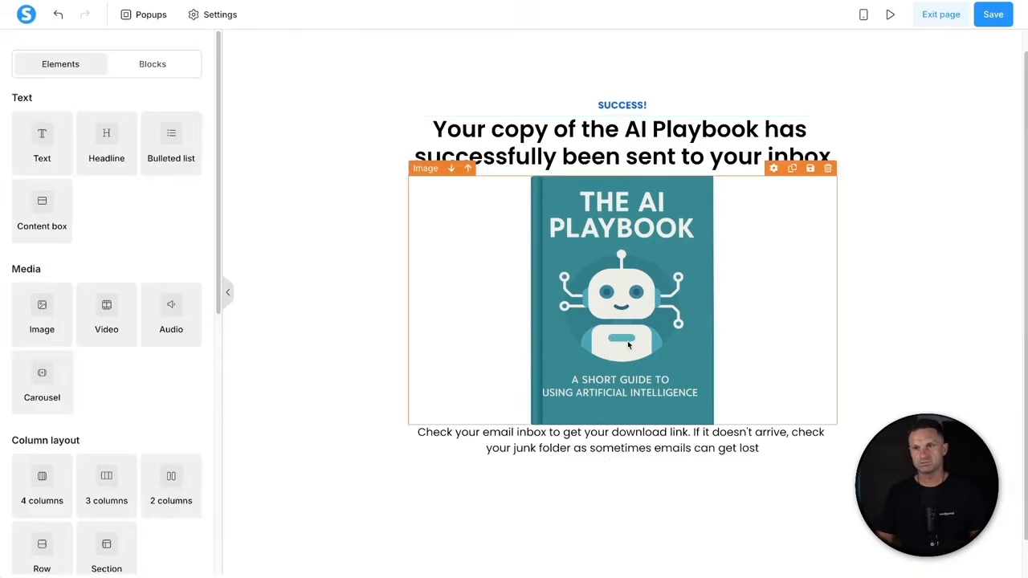
- Give the book cover image a top margin of 20
left_click(618, 263)
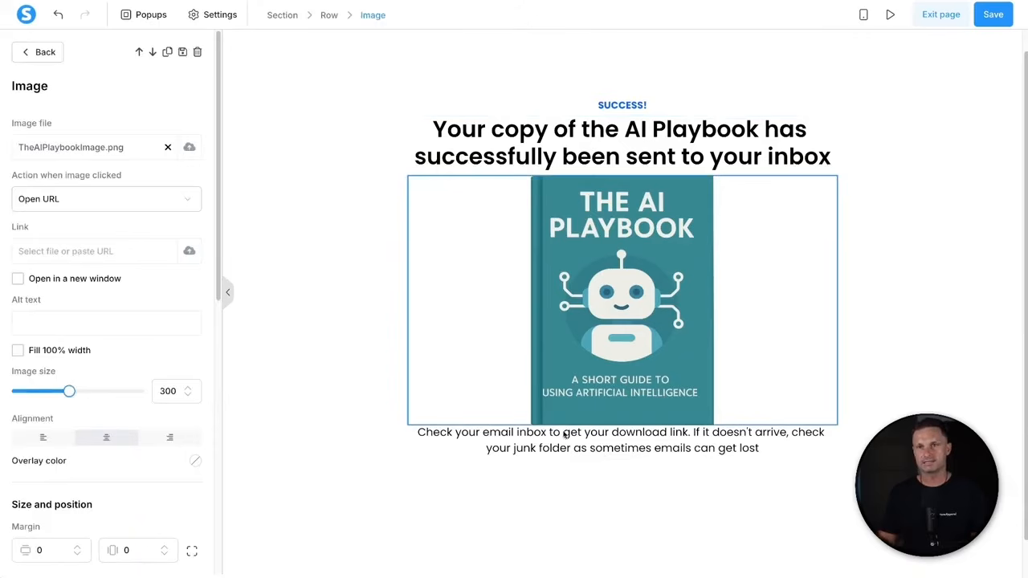
scroll(73, 518, "down", 2)
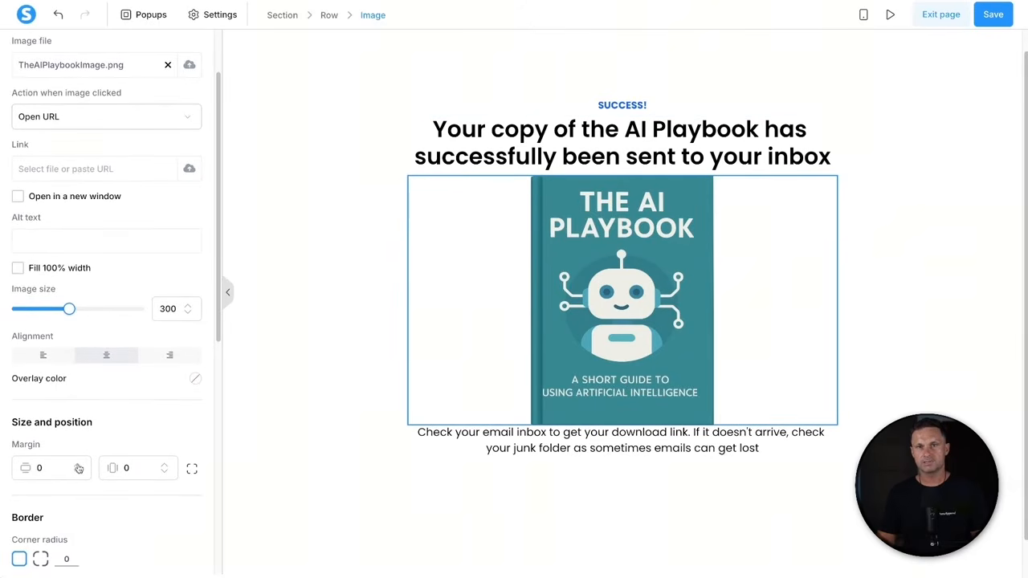
left_click(77, 465)
left_click(78, 465)
left_click(78, 465)
left_click(78, 465)
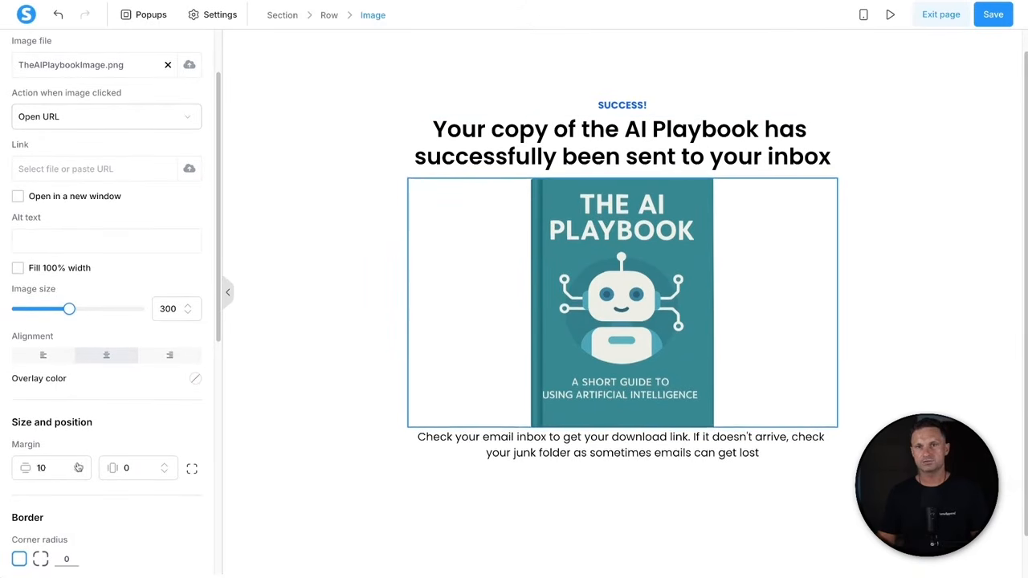
left_click(78, 465)
left_click(78, 465)
left_click(77, 466)
left_click(78, 466)
left_click(78, 466)
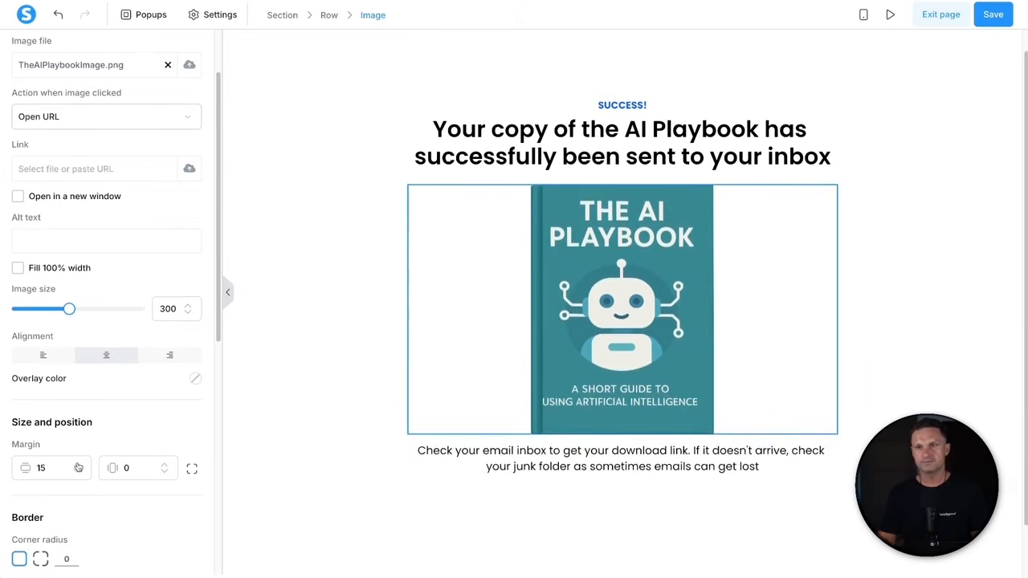
left_click(78, 465)
left_click(78, 465)
left_click(78, 468)
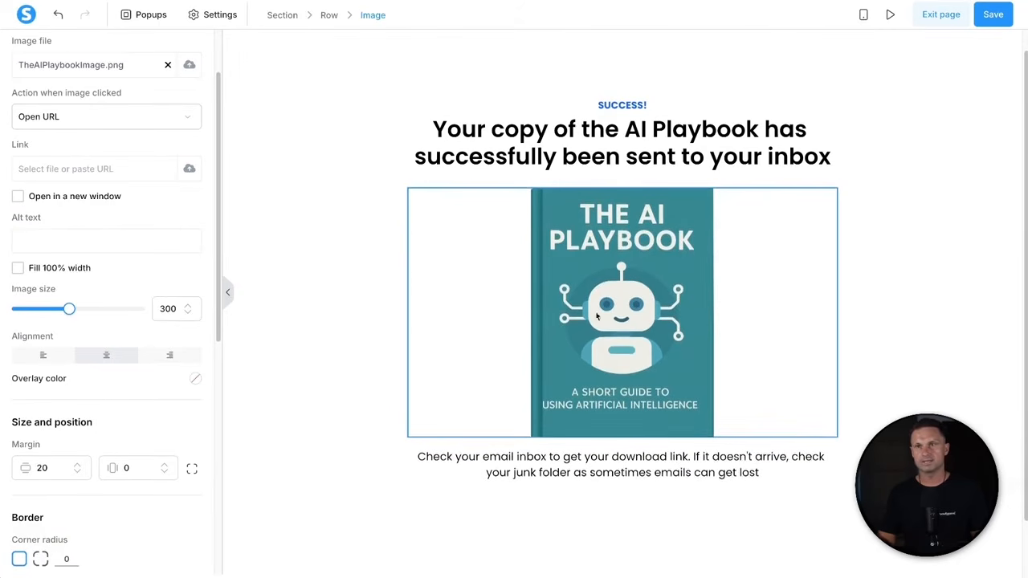
left_click(885, 205)
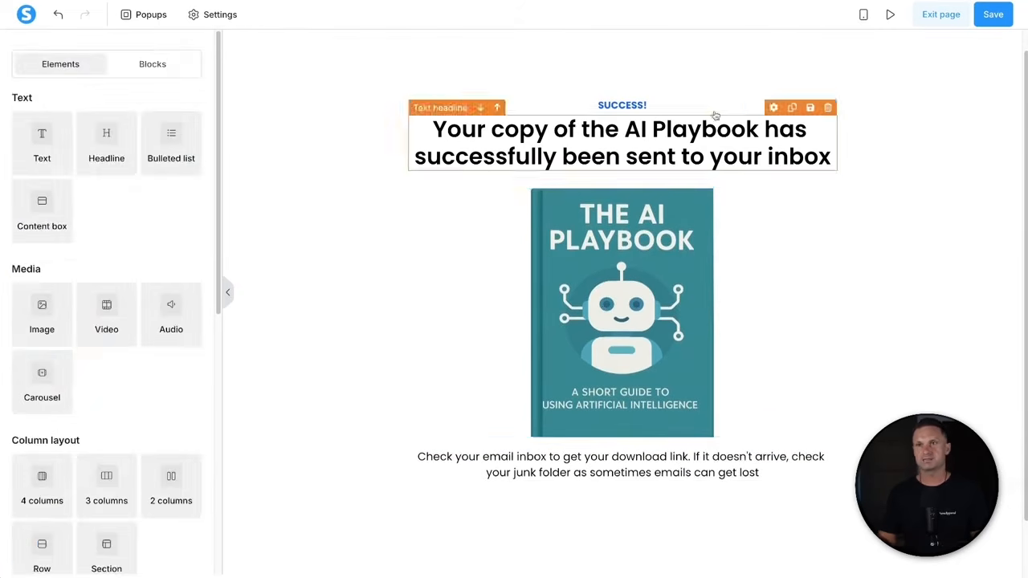
- Set the check-your-inbox text to font size 20 with line height 28
left_click(625, 474)
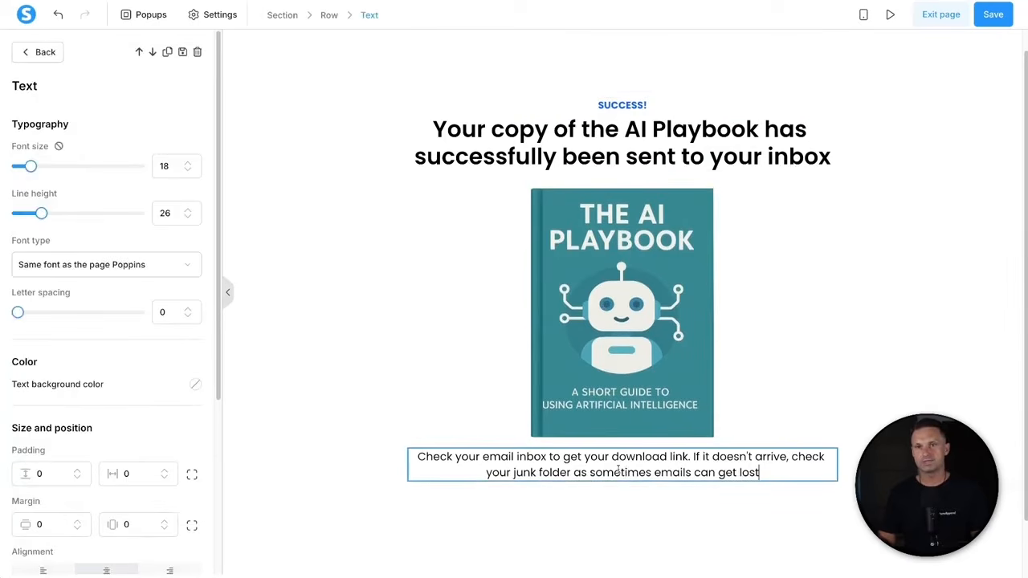
left_click(188, 164)
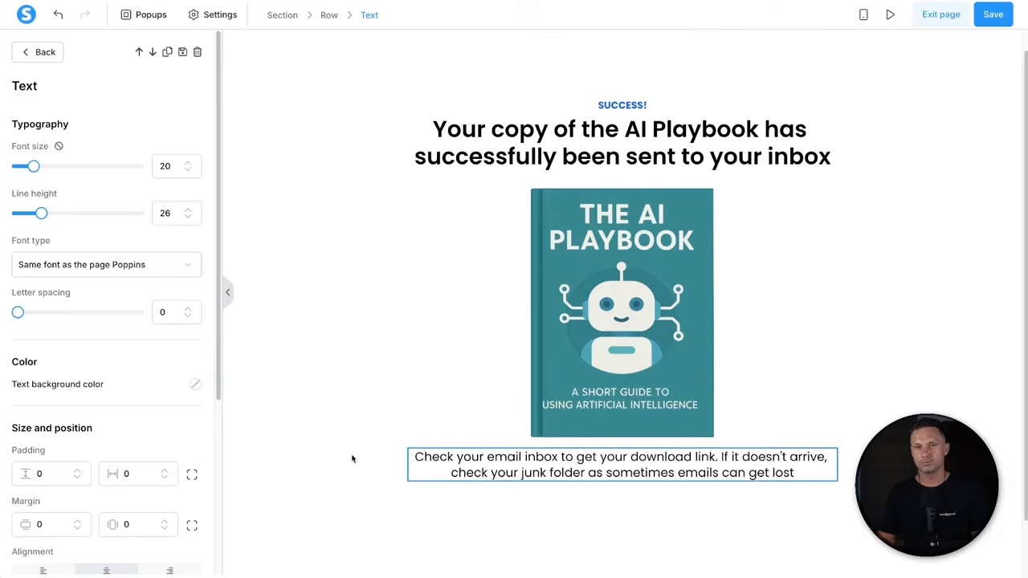
left_click(187, 211)
left_click(187, 211)
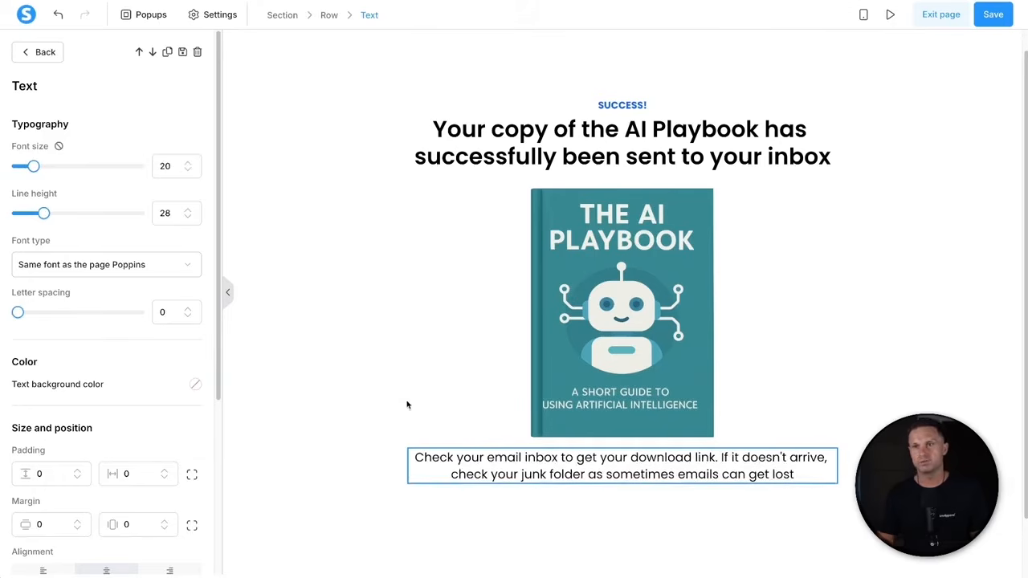
left_click(594, 541)
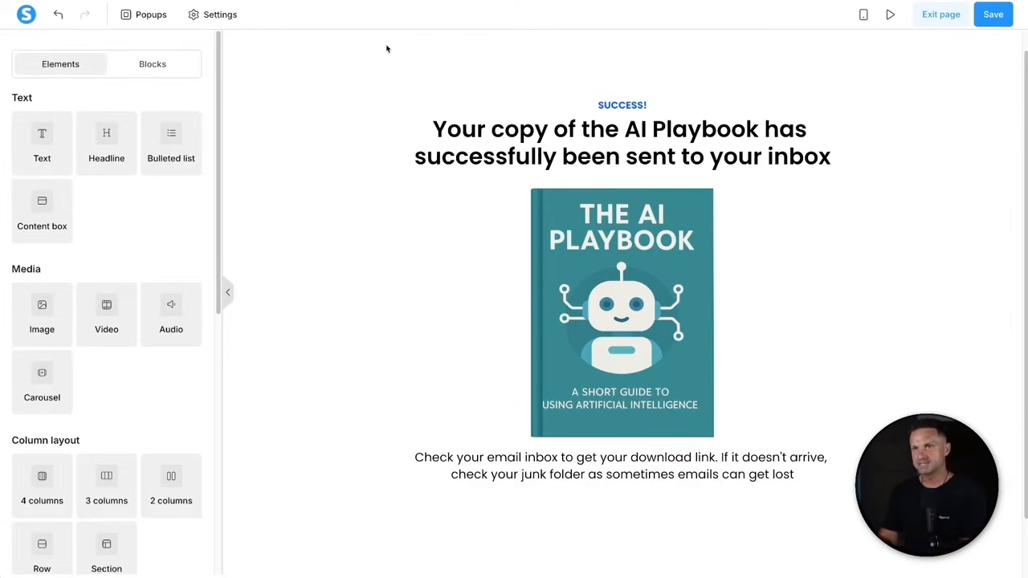
scroll(372, 289, "down", 1)
scroll(348, 232, "up", 2)
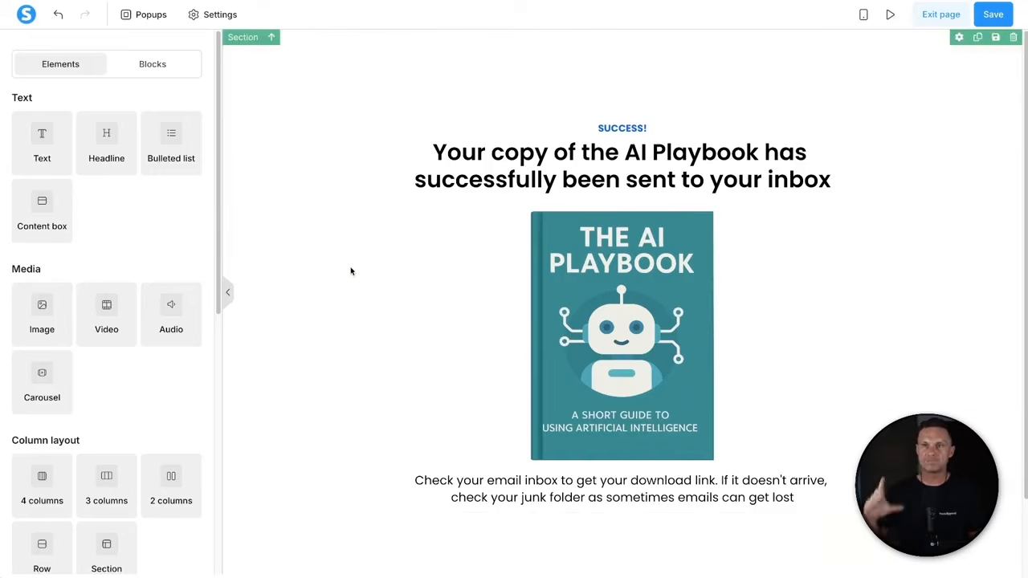
- Change the section's top padding from 140 to 30
left_click(317, 83)
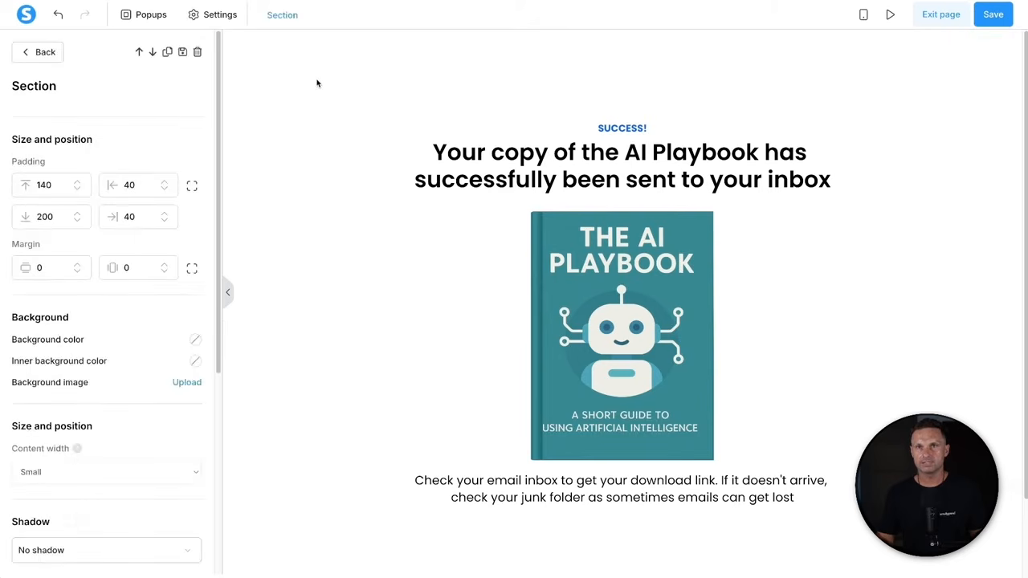
left_click_drag(46, 185, 28, 186)
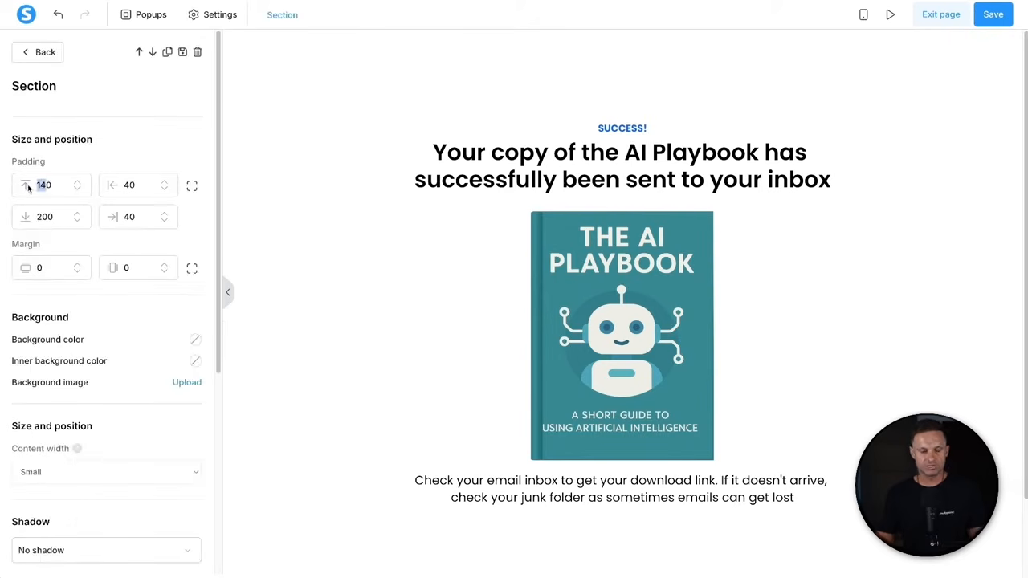
type("100")
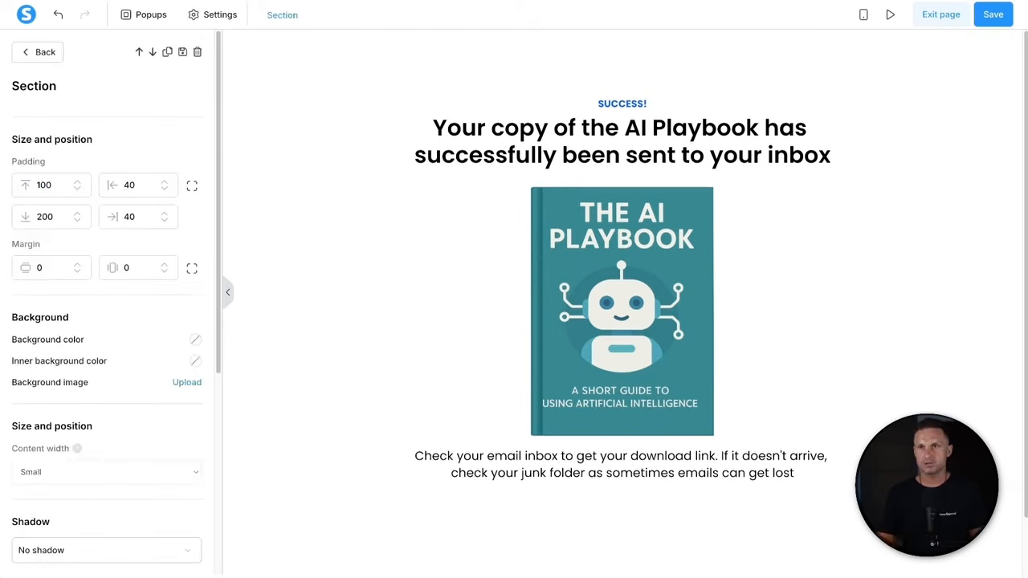
type("50")
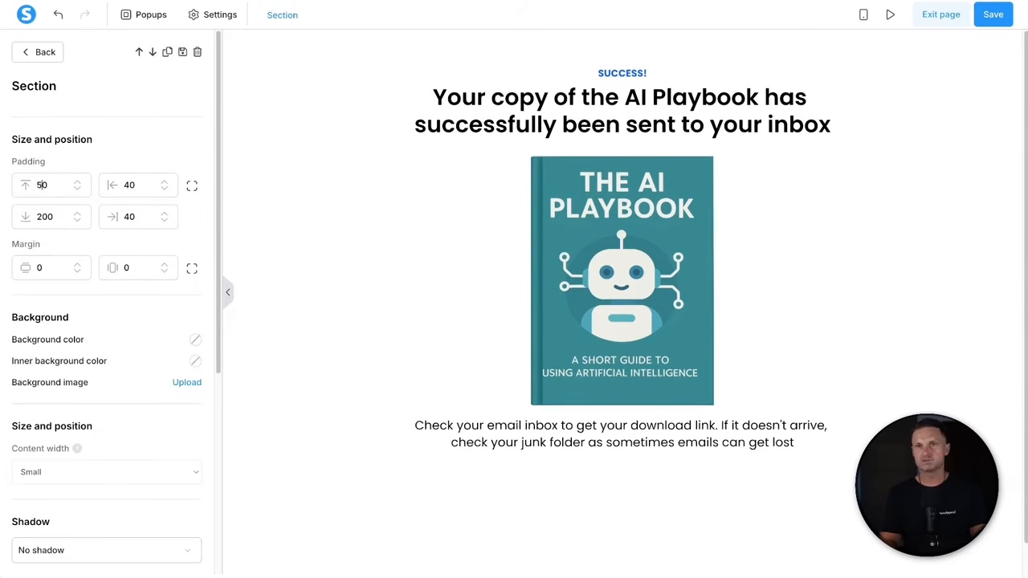
double_click(42, 185)
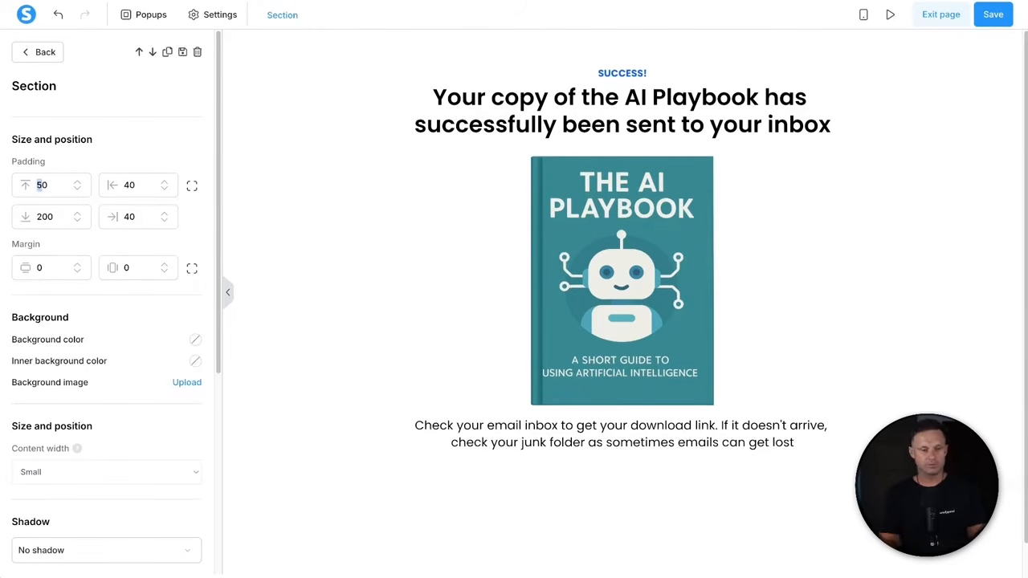
type("30")
left_click(281, 317)
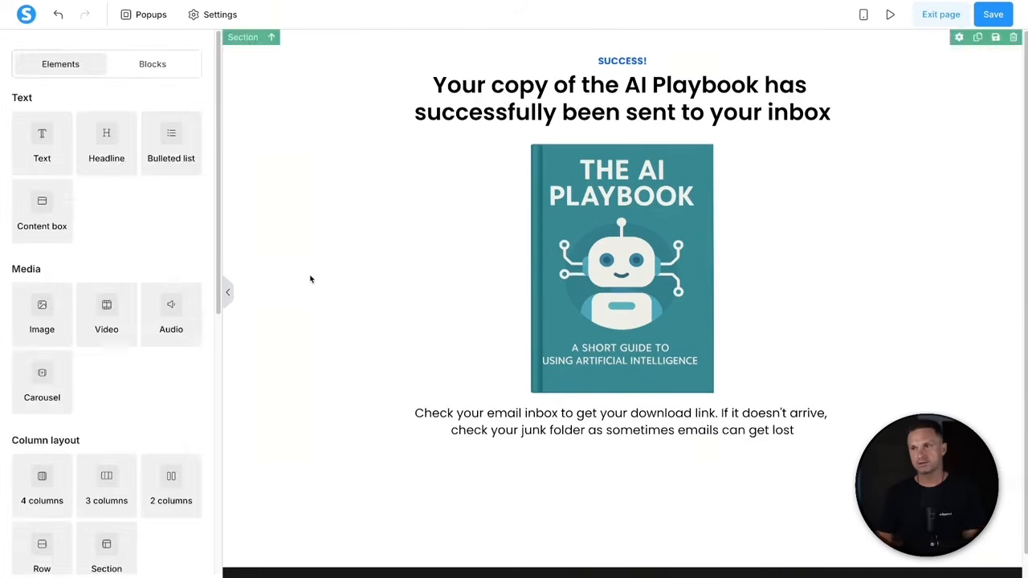
scroll(723, 386, "down", 1)
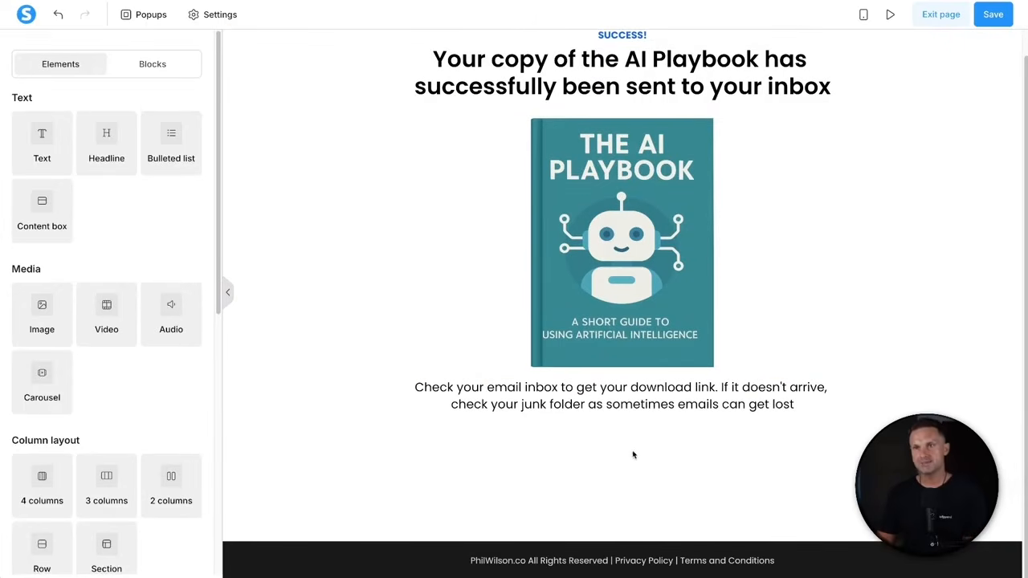
scroll(629, 406, "up", 1)
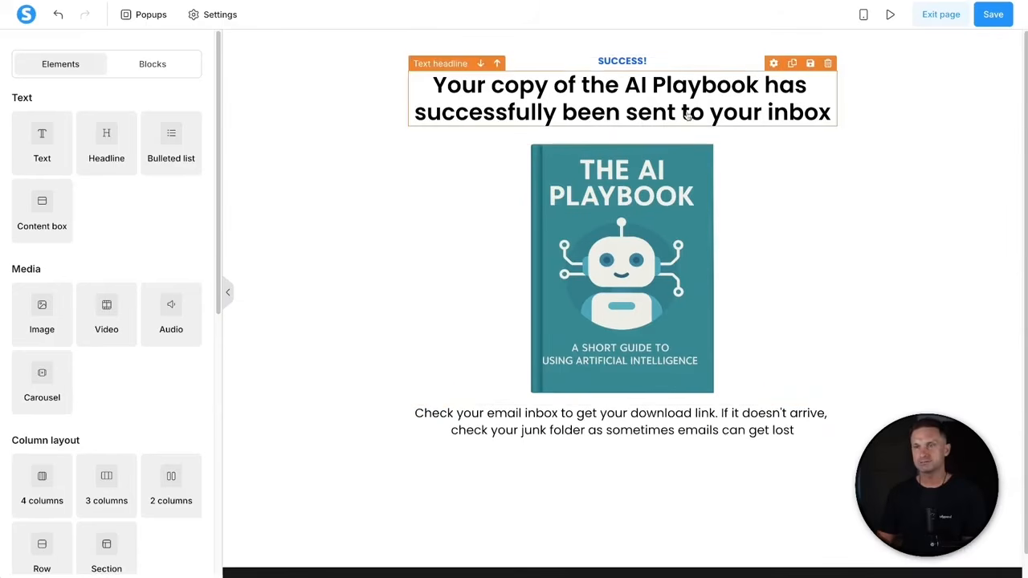
- In the mobile layout, reduce the headline font size to 23 and save the page
left_click(864, 19)
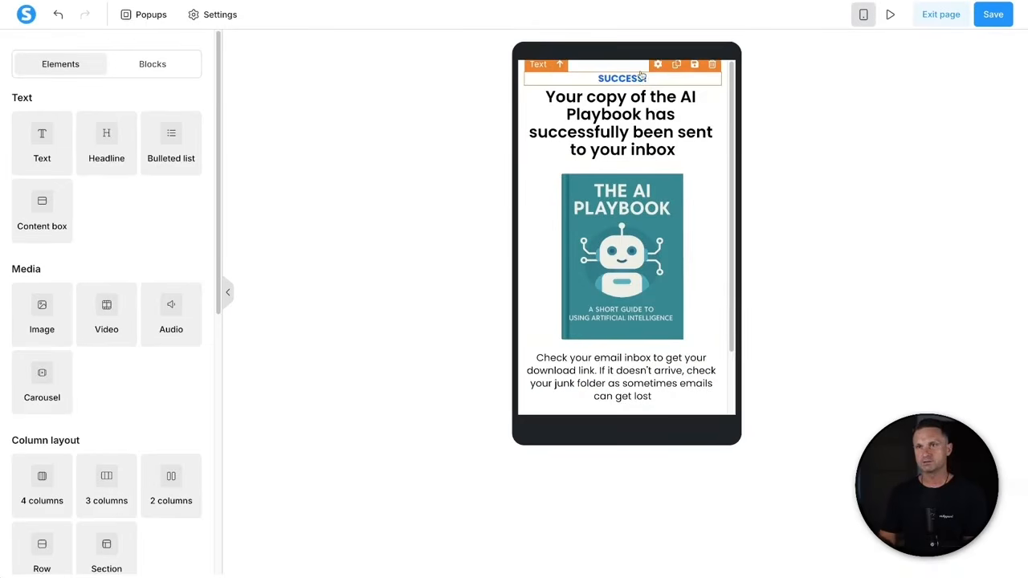
left_click(631, 124)
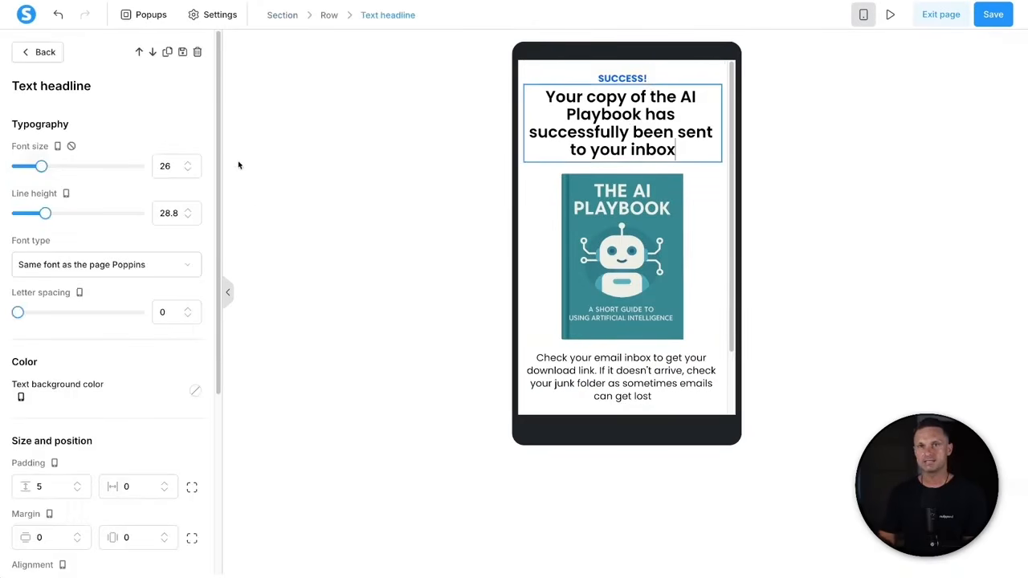
left_click(189, 168)
left_click(188, 168)
left_click(189, 169)
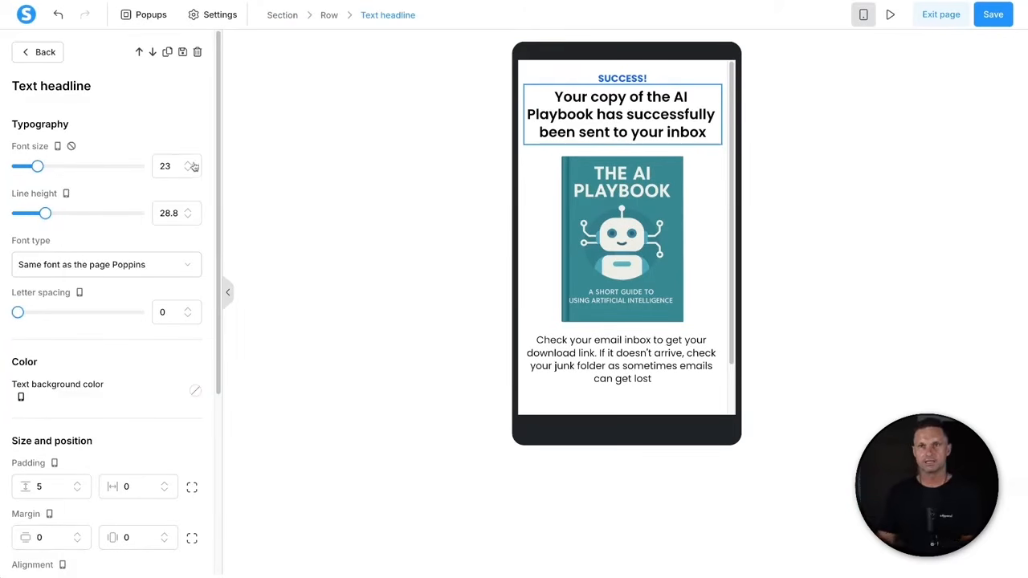
left_click(537, 251)
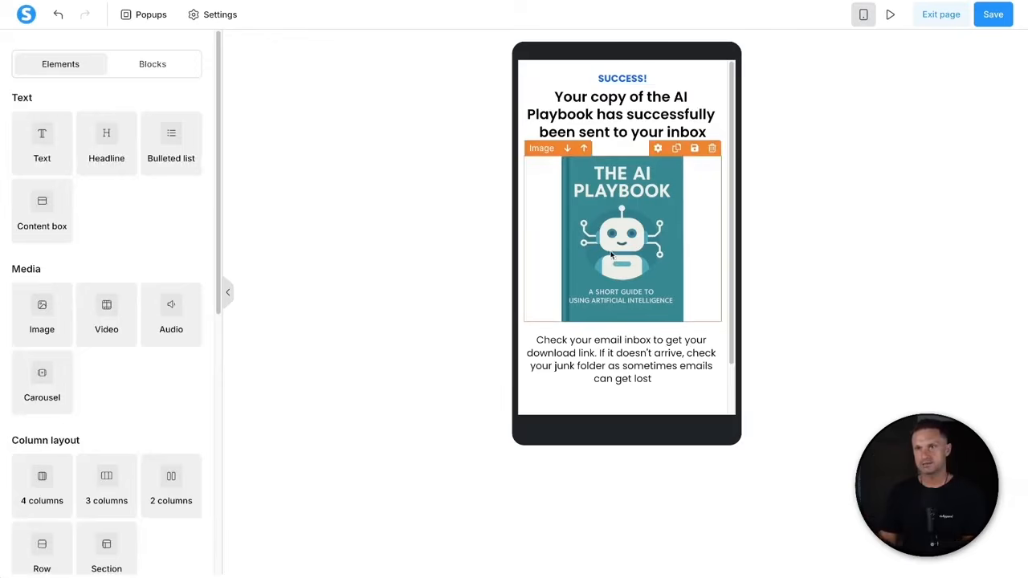
left_click(620, 363)
left_click(386, 162)
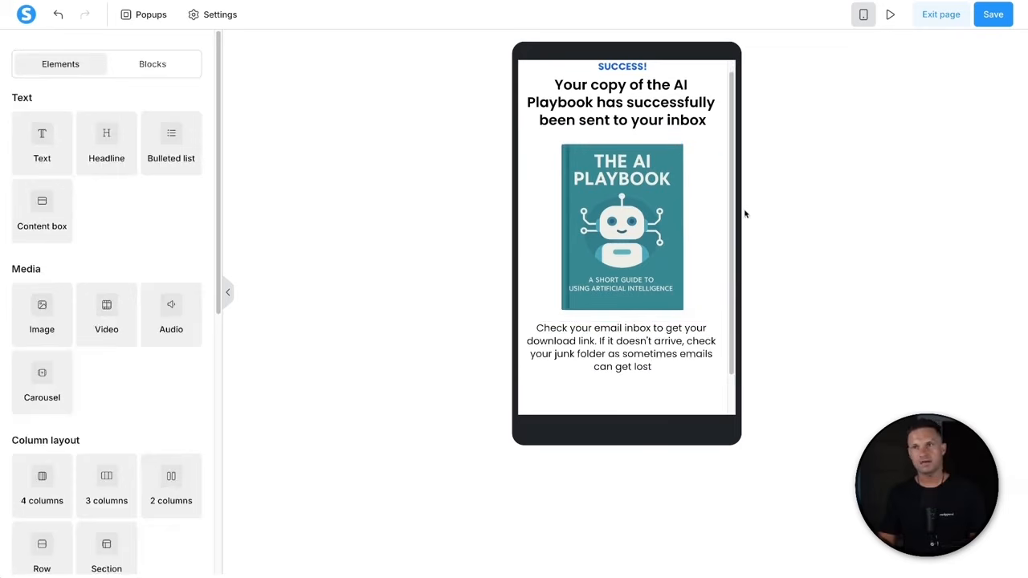
left_click(993, 11)
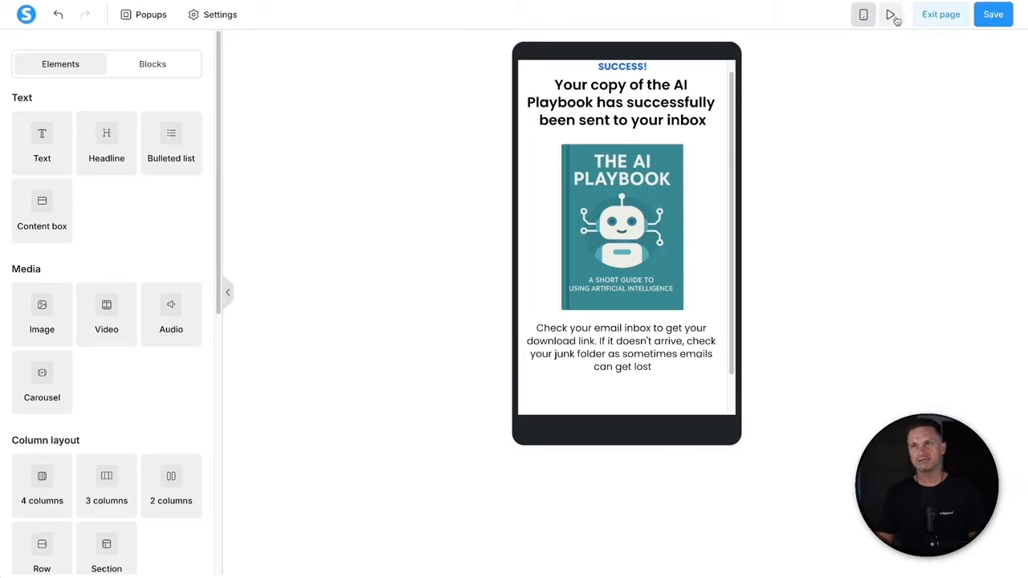
left_click(890, 14)
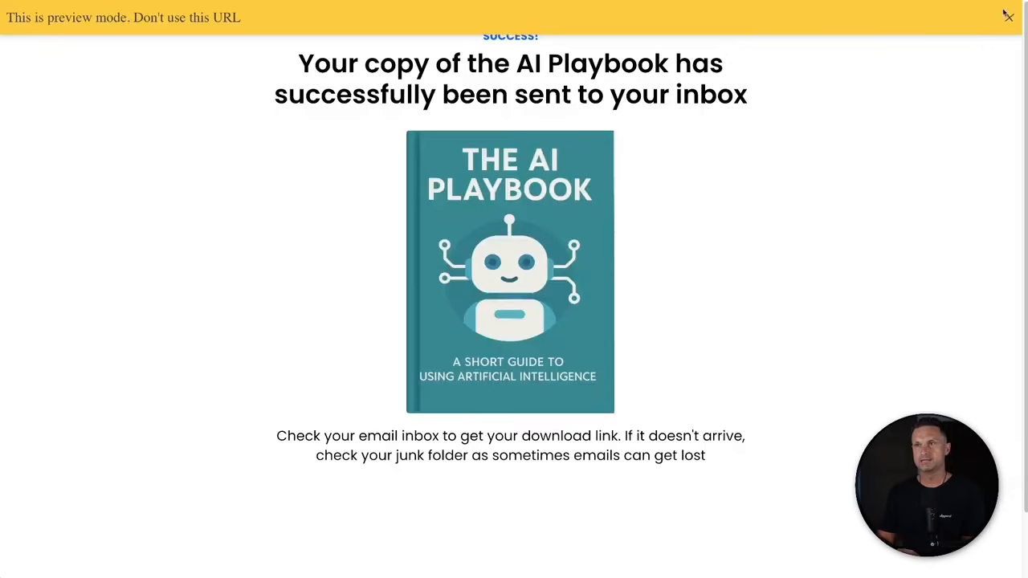
left_click(1009, 18)
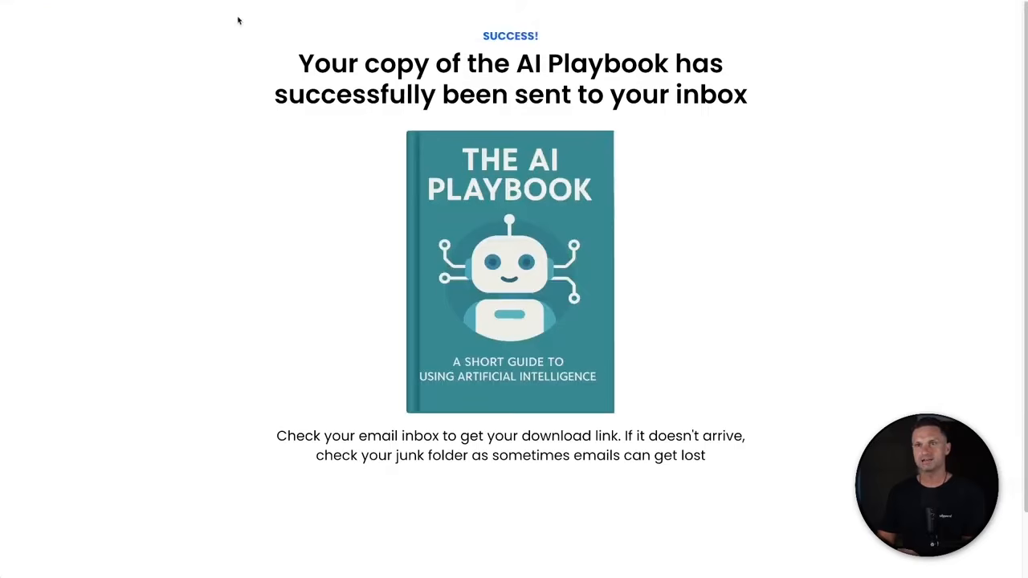
key("ctrl+a")
left_click(75, 9)
left_click_drag(183, 110, 748, 96)
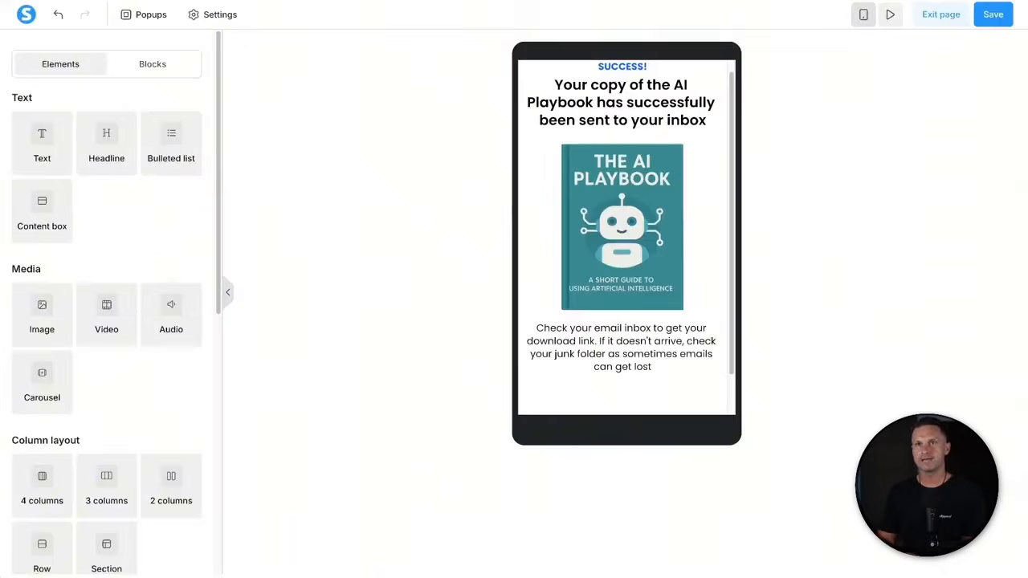
- Exit the thank-you page editor and go to the Emails > Campaigns list
left_click(931, 21)
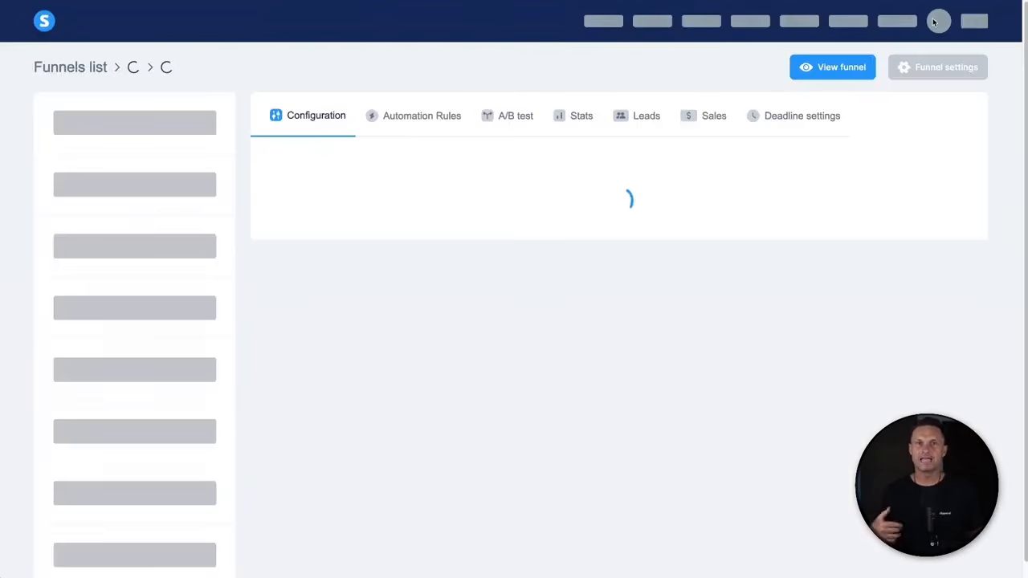
mouse_move(934, 22)
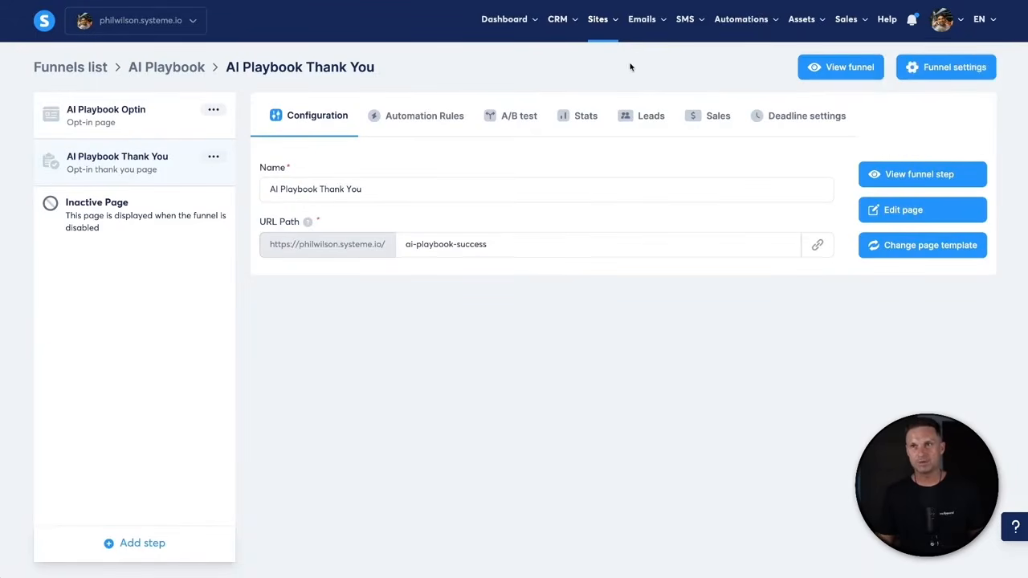
mouse_move(642, 28)
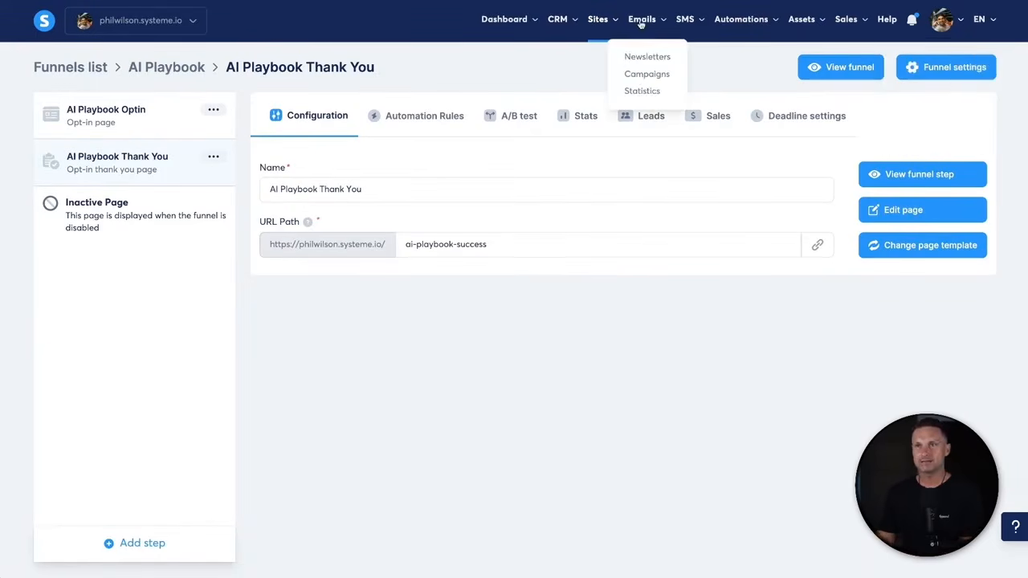
left_click(643, 77)
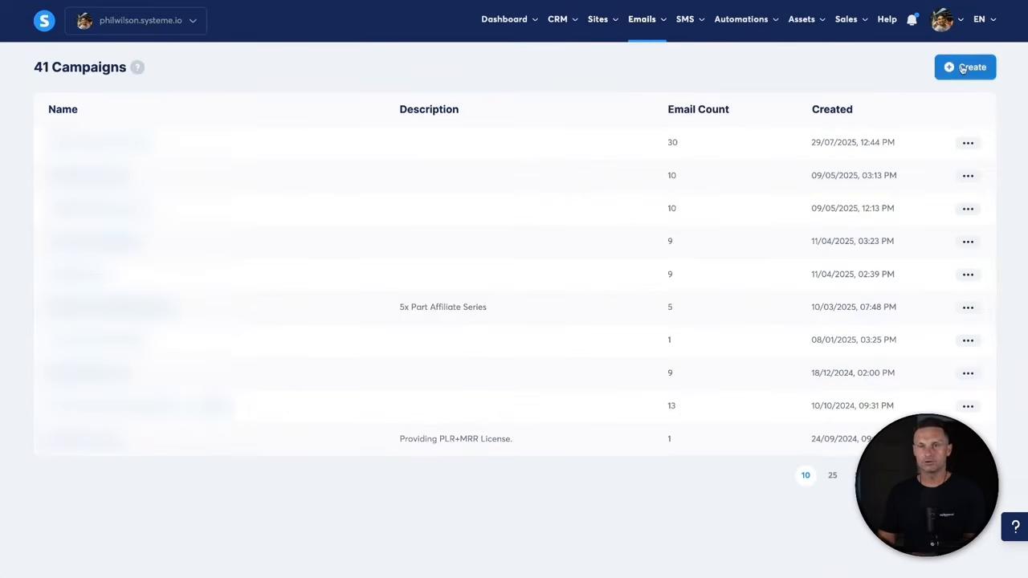
- Create and open the campaign 'AI Playbook Email Series' with the chosen sender address
left_click(963, 68)
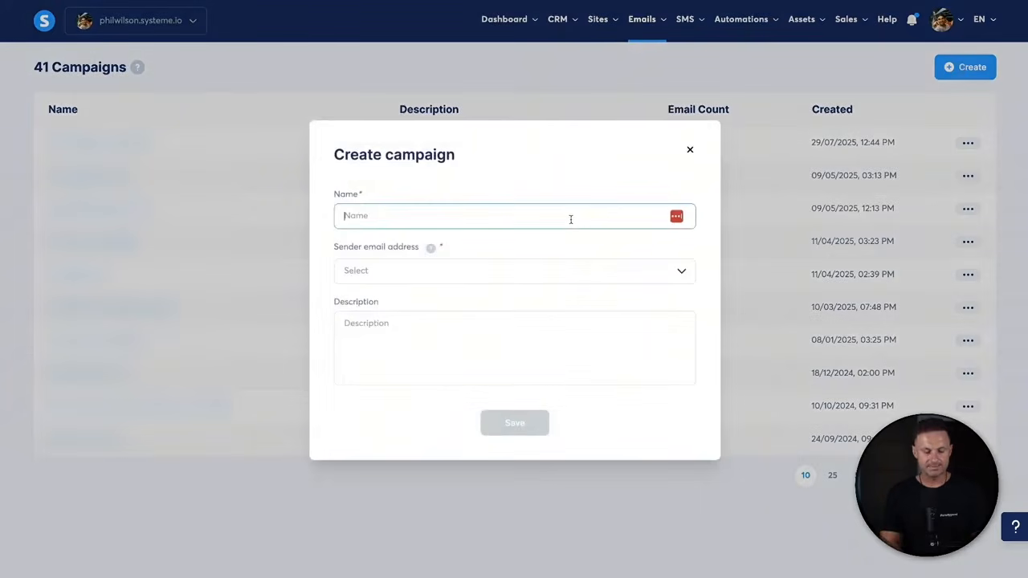
type("AI Playbook Email Series")
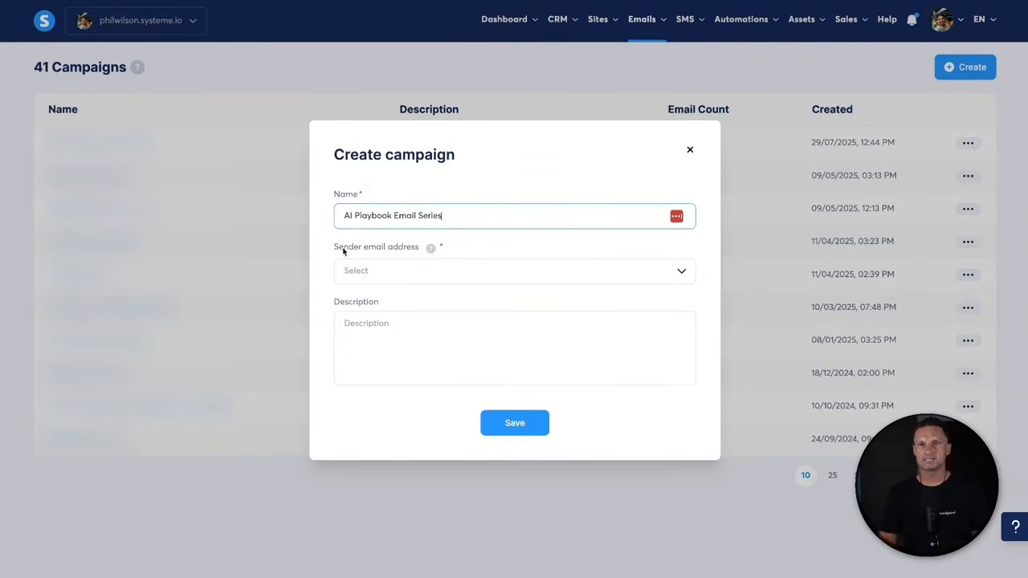
left_click_drag(330, 248, 437, 245)
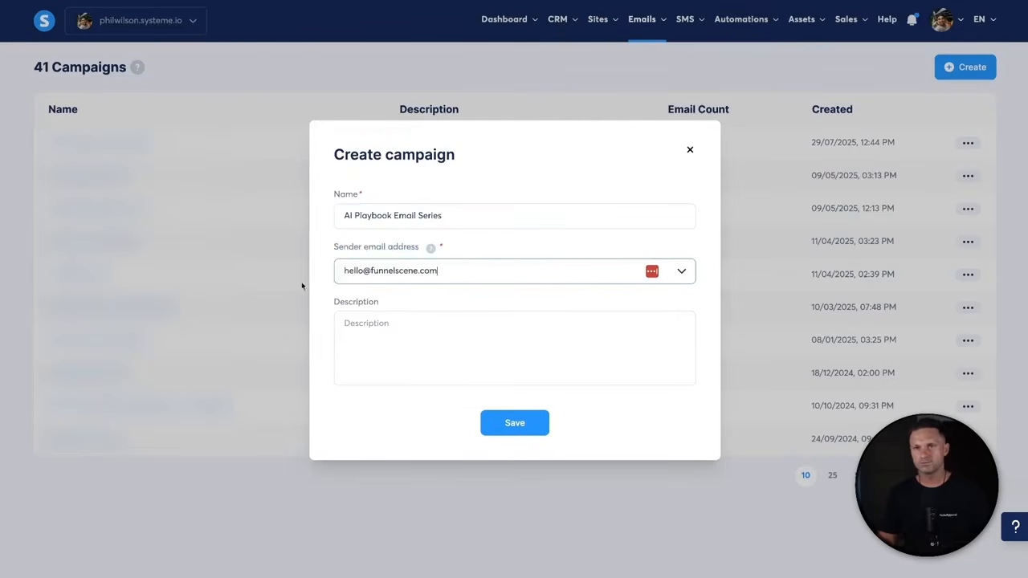
left_click(394, 328)
left_click_drag(335, 304, 414, 306)
left_click(424, 343)
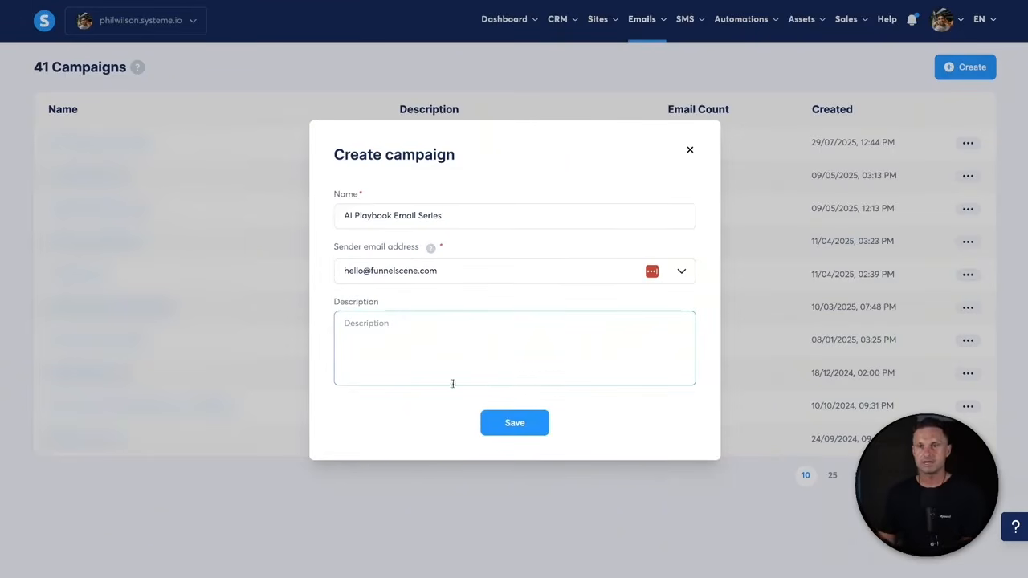
left_click(518, 423)
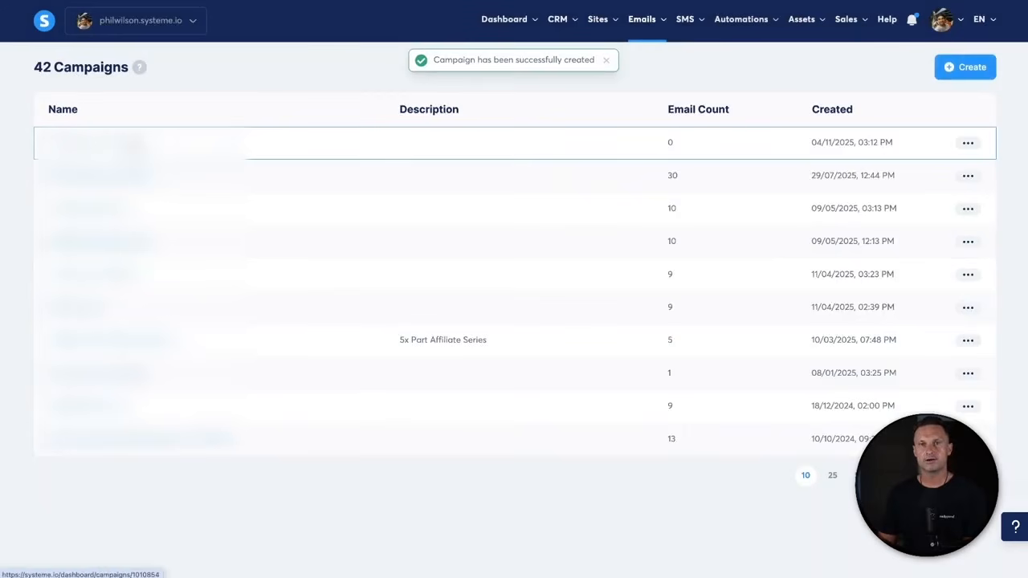
left_click(142, 138)
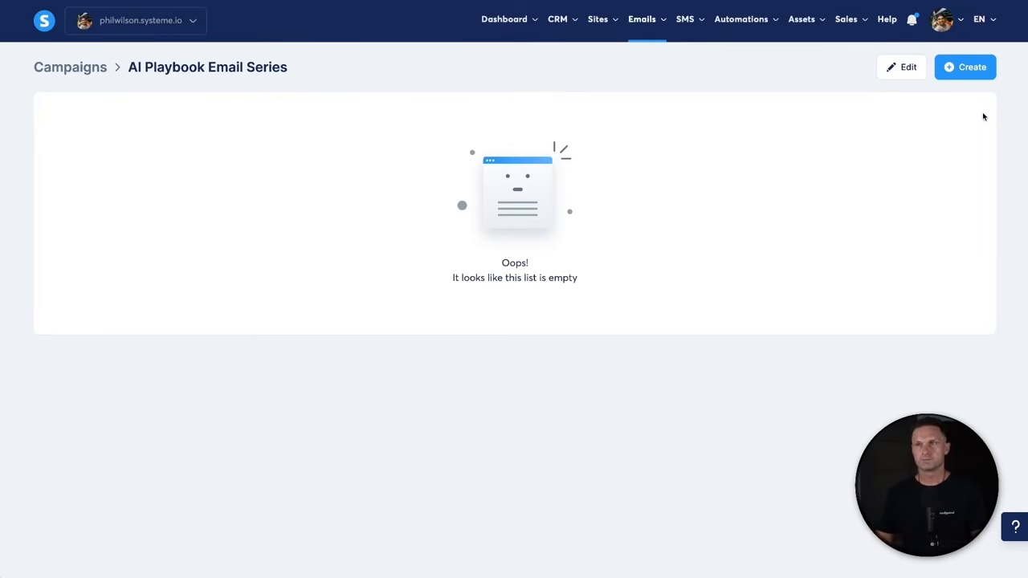
- Add a classic-editor email with subject 'Your AI Playbook has now arrived' to the campaign
left_click(969, 69)
left_click(528, 138)
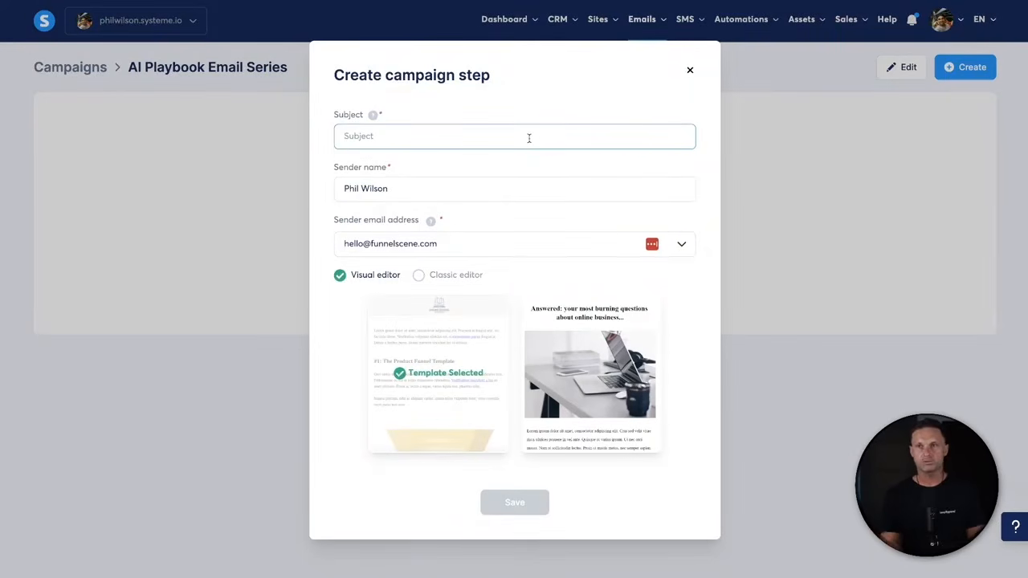
type("Your")
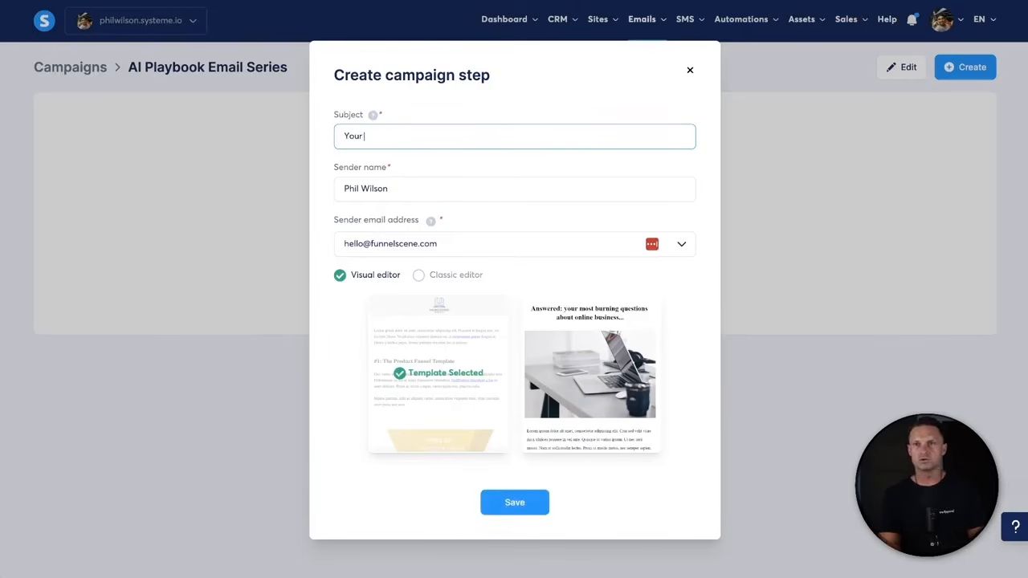
type(" AI Playbook has now arrived")
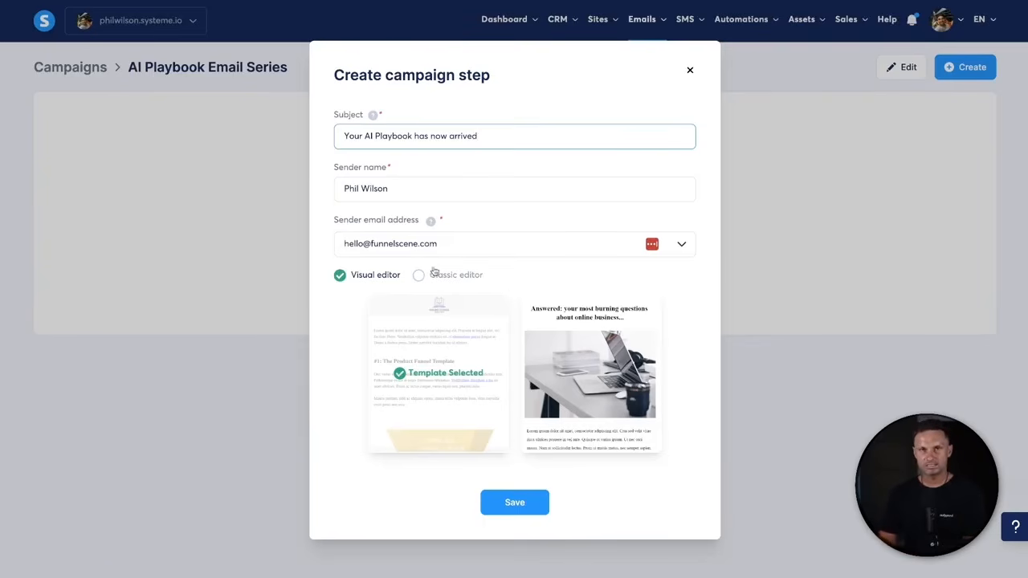
left_click(428, 278)
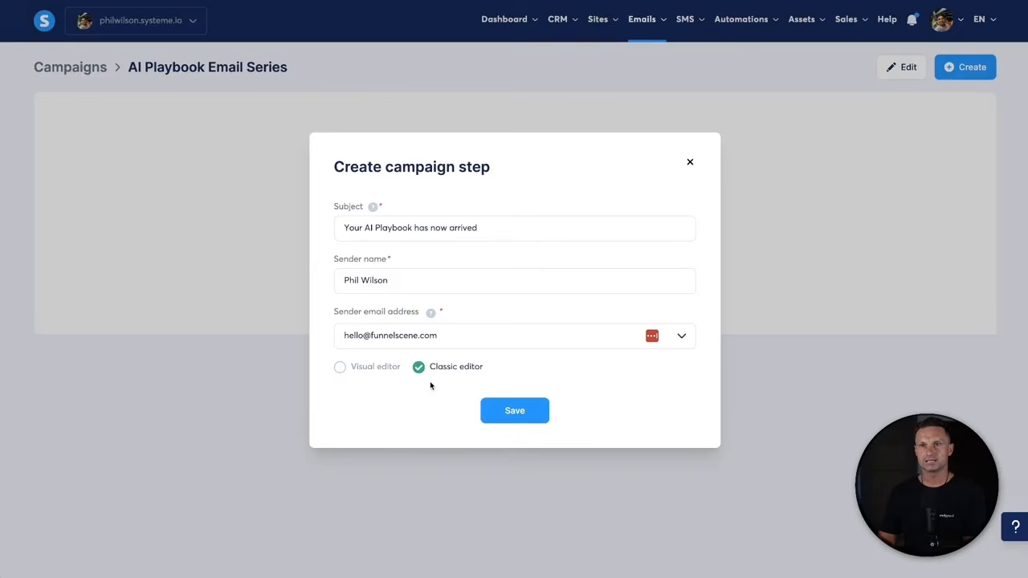
left_click(508, 404)
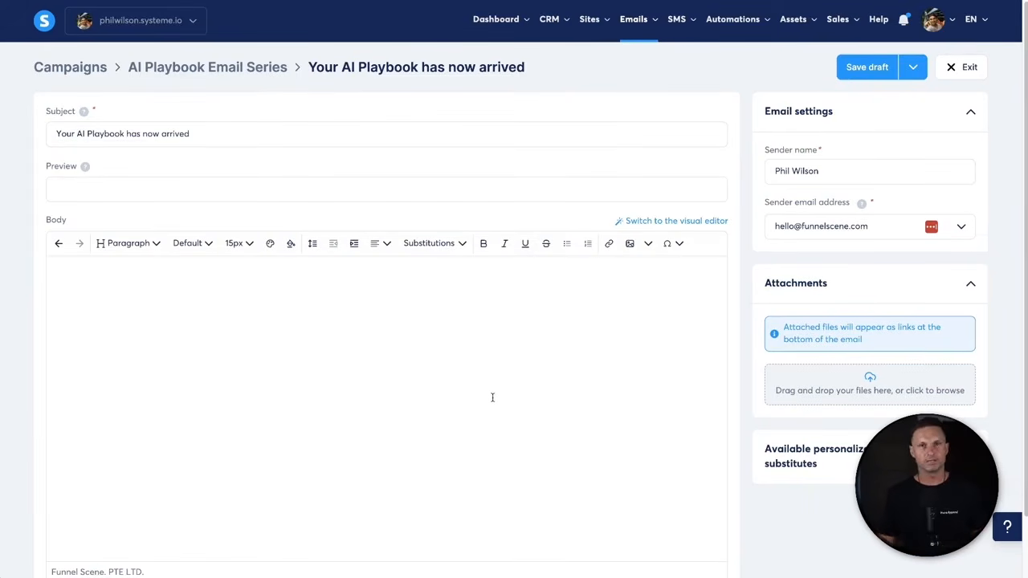
- Start the email body with 'Hey {first_name}', copying the placeholder from the substitutes list
left_click(534, 325)
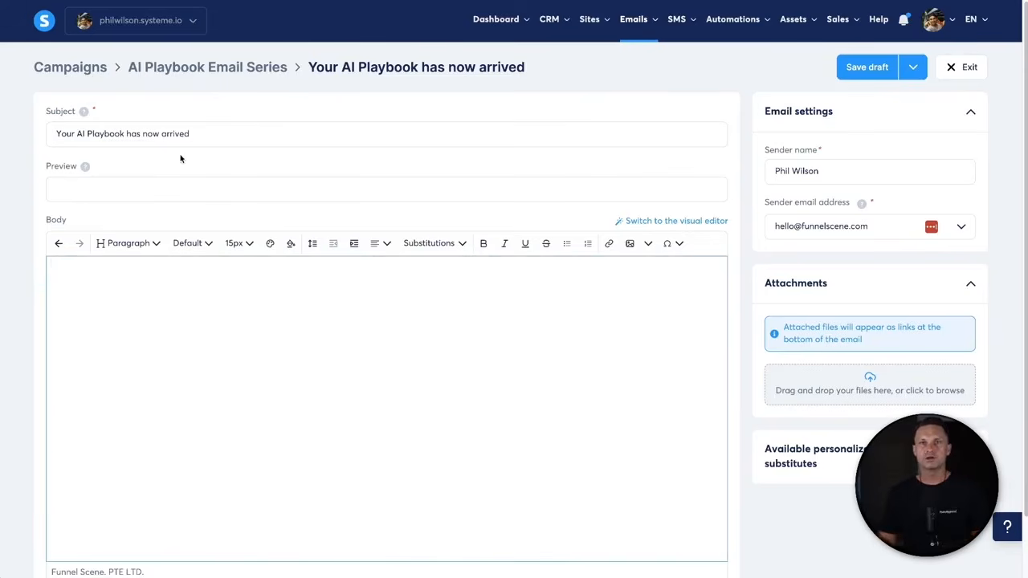
left_click_drag(53, 133, 289, 140)
right_click(289, 138)
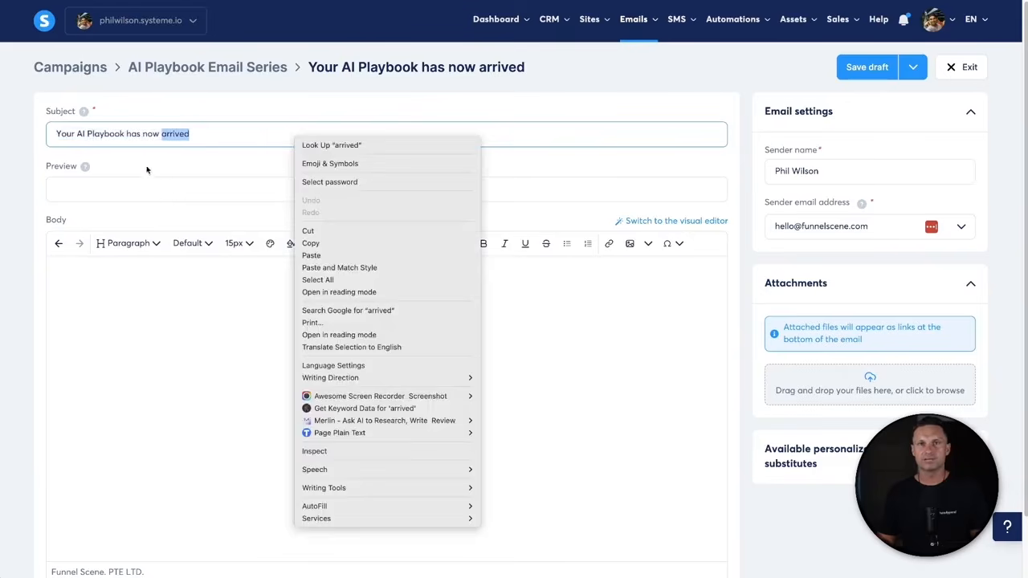
left_click(98, 175)
left_click(175, 193)
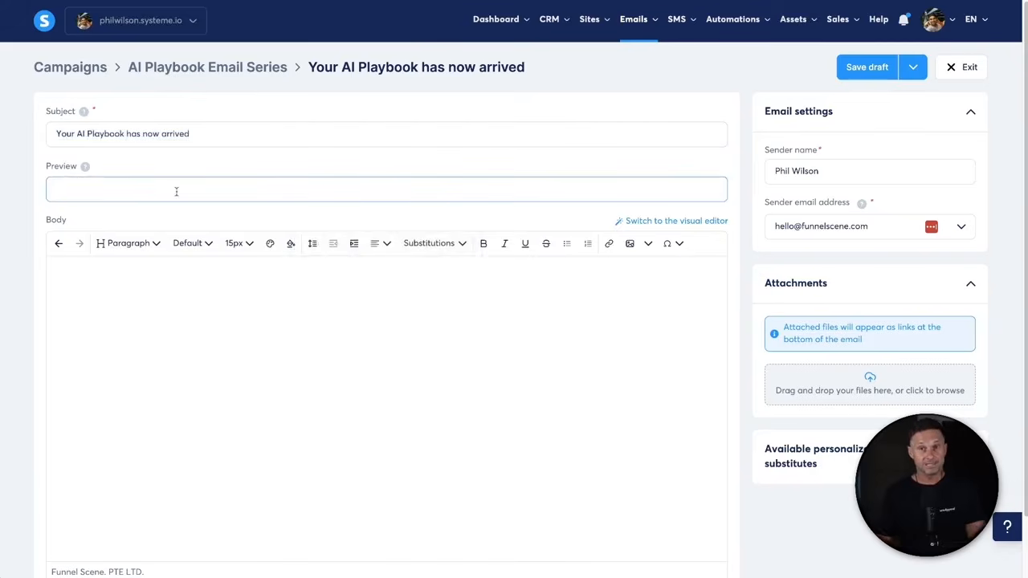
left_click(134, 302)
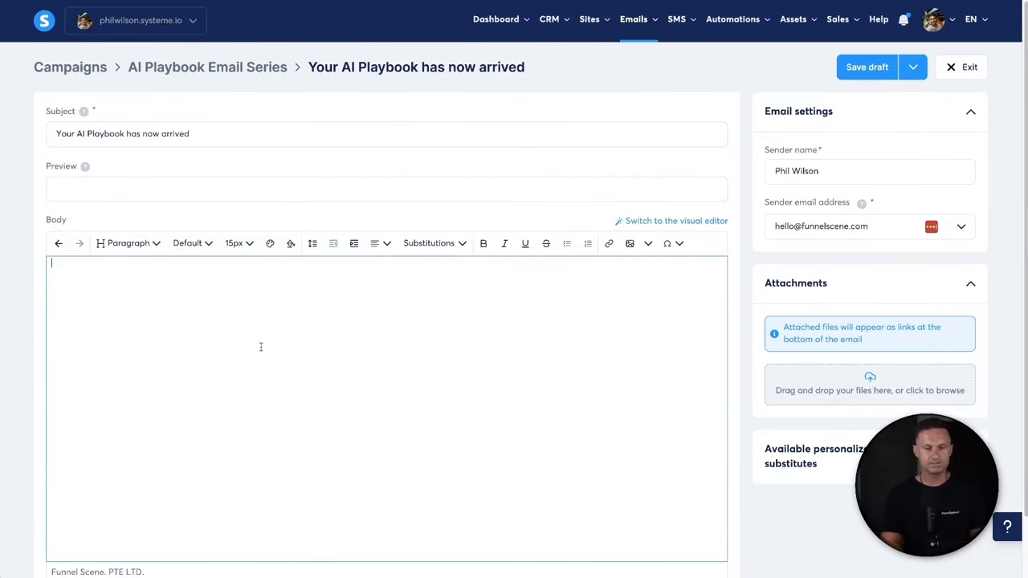
type("Hey")
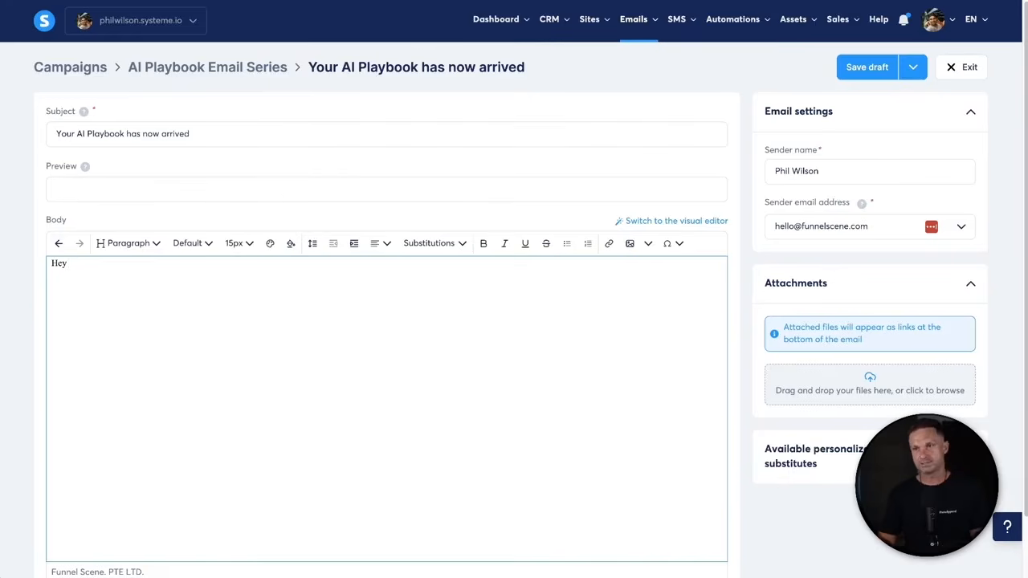
left_click(970, 456)
scroll(765, 442, "down", 2)
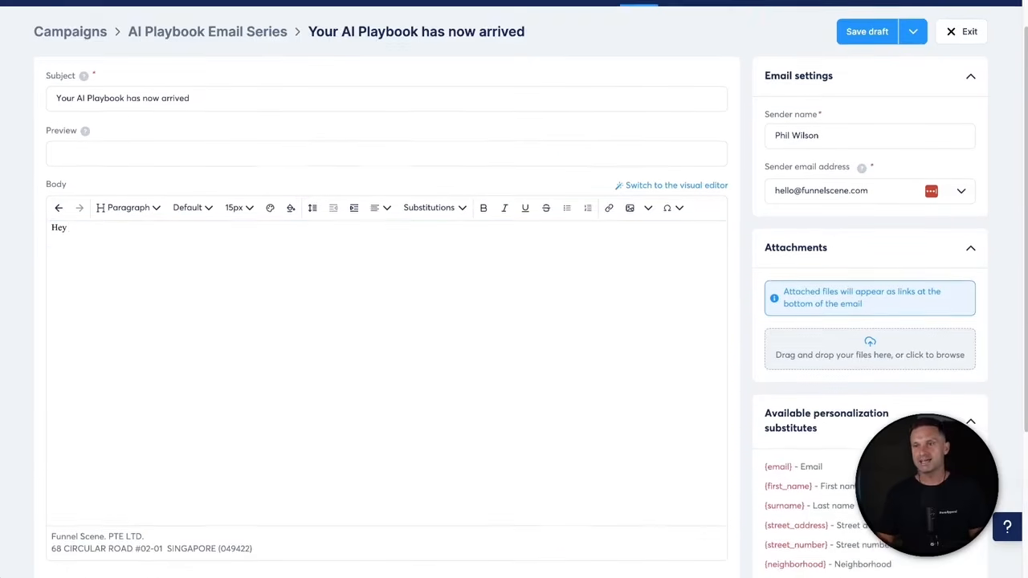
left_click_drag(765, 428, 811, 427)
left_click(578, 351)
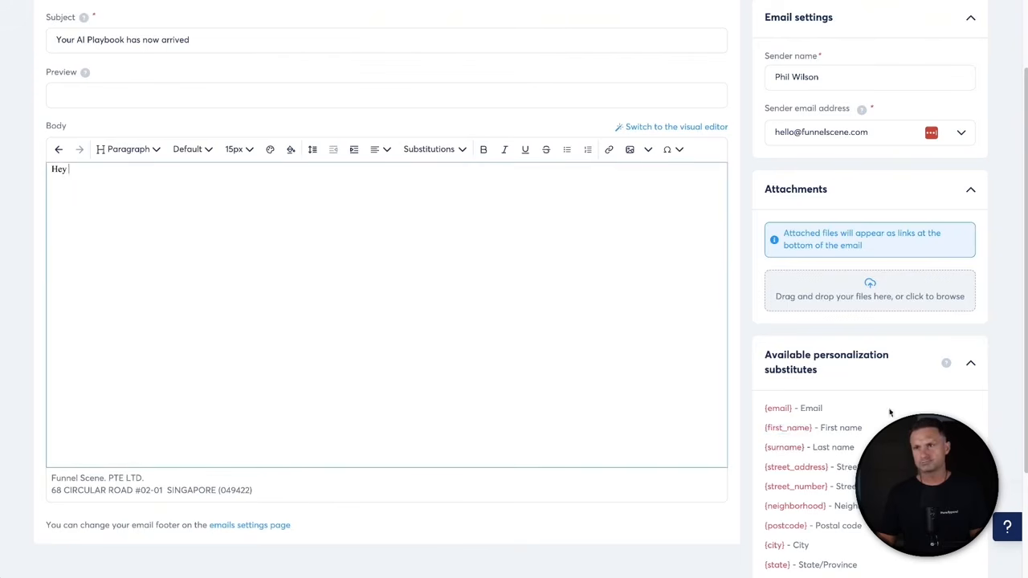
left_click_drag(809, 427, 767, 426)
key("ctrl+c")
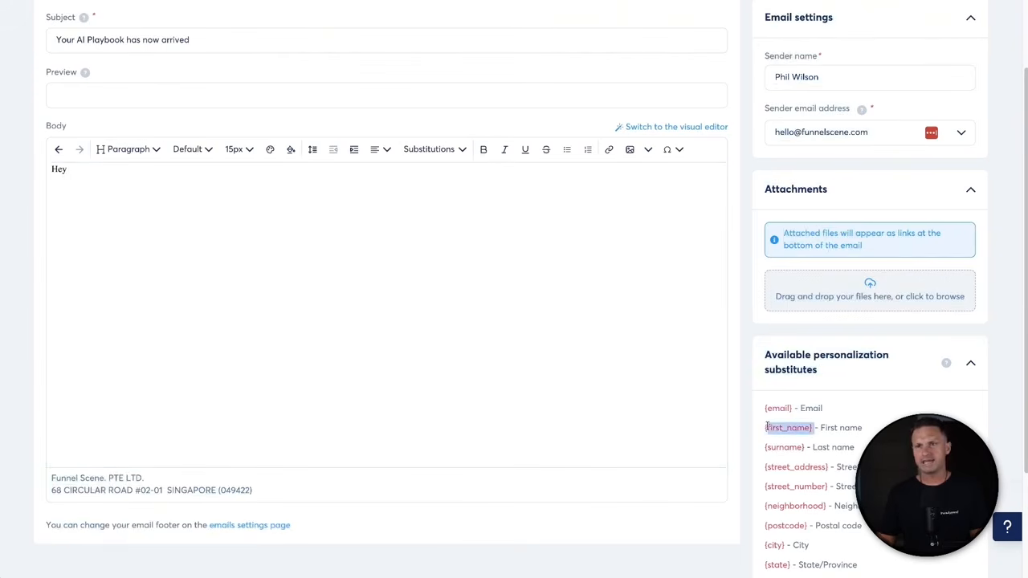
left_click(145, 228)
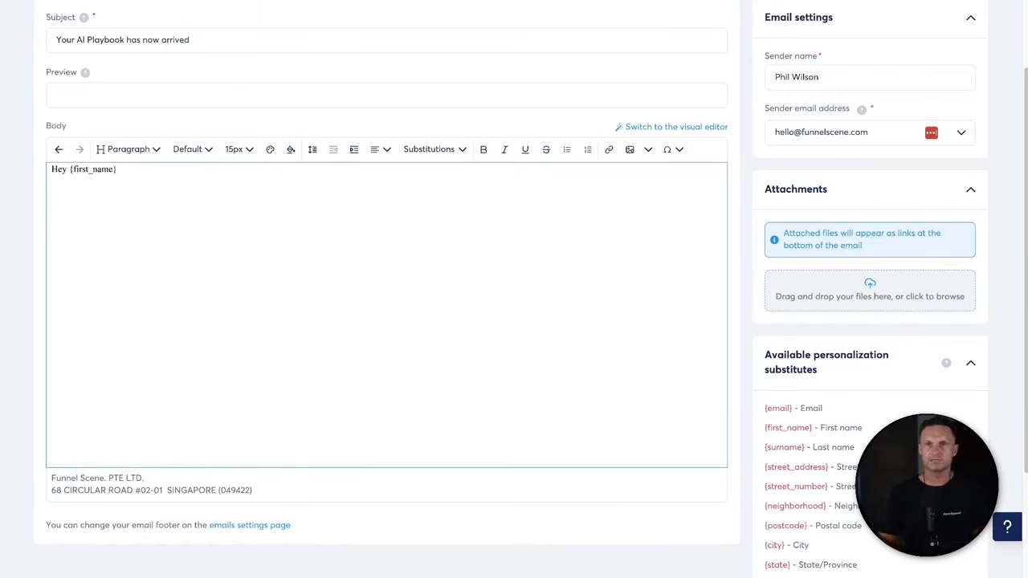
scroll(159, 209, "up", 1)
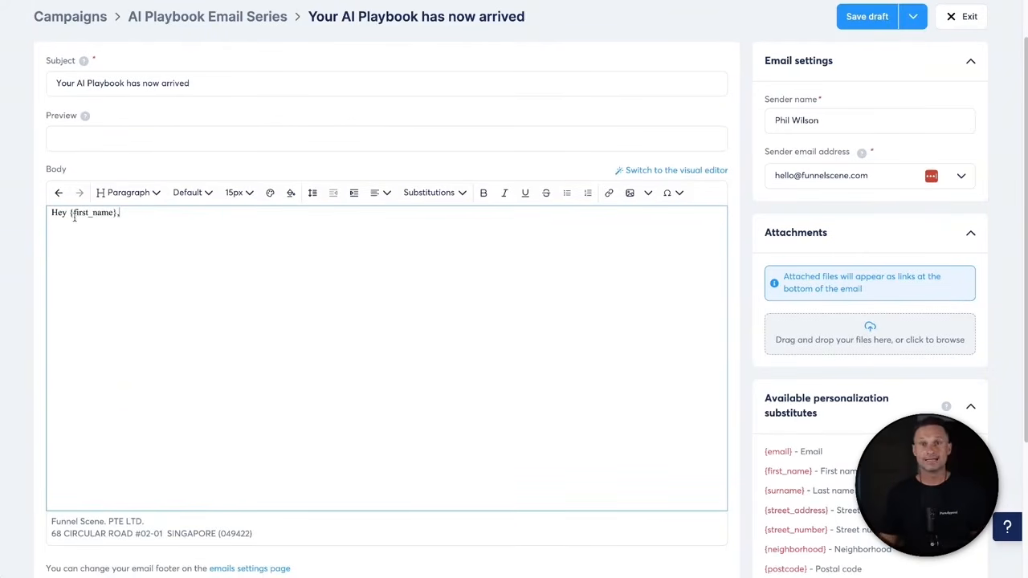
left_click_drag(70, 213, 94, 212)
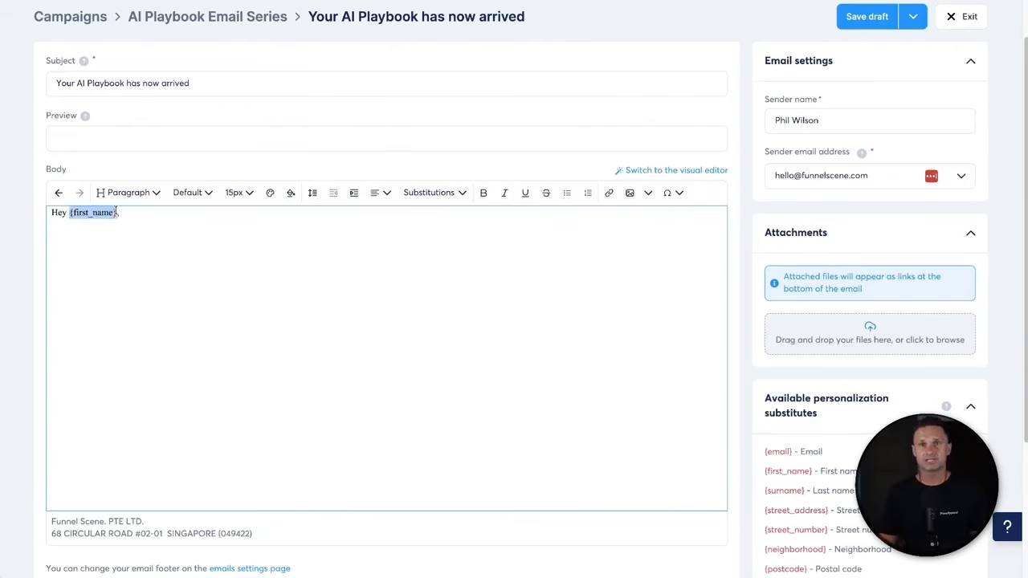
- Change the subject to 'Hey {first_name}, your AI Playbook has now arrived!' and paste the body text
left_click(55, 83)
type("Hey")
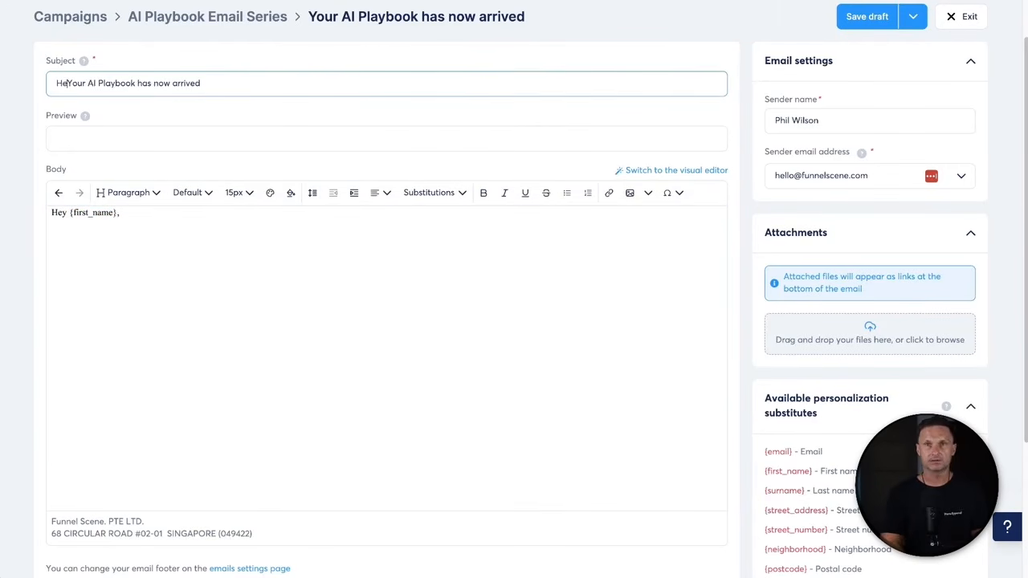
key("ctrl+v")
type(",")
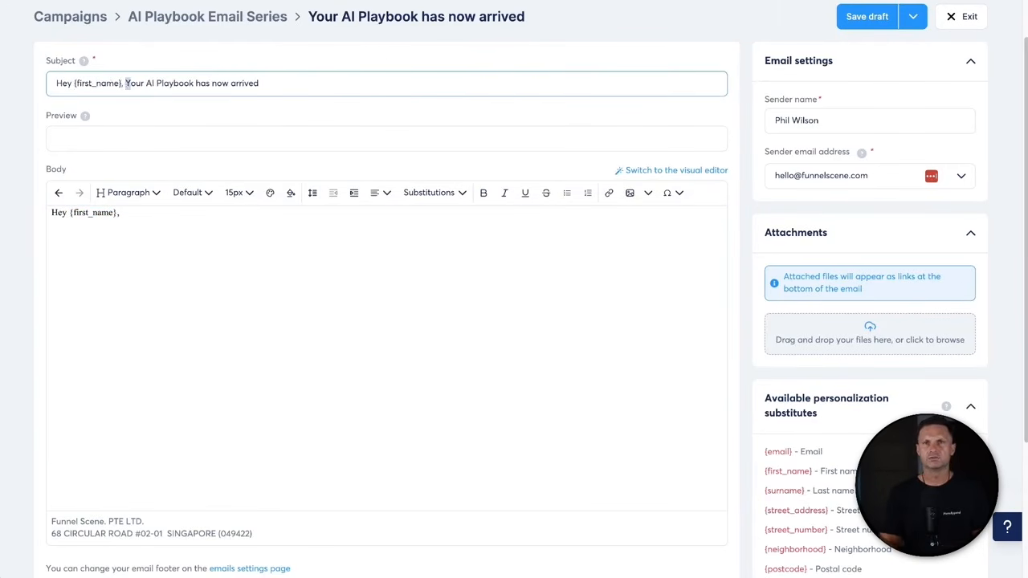
key("Delete")
type("y")
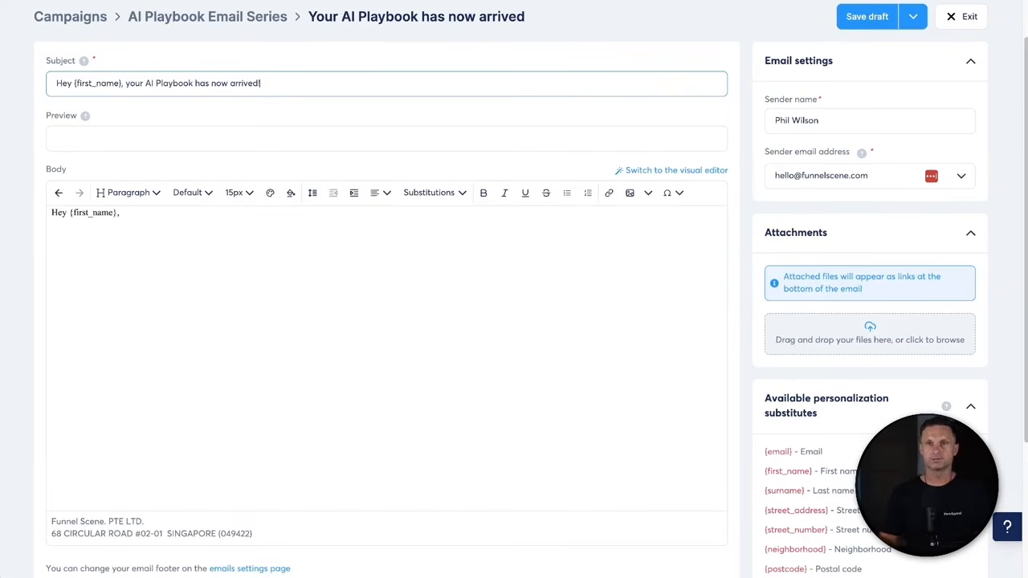
left_click(328, 305)
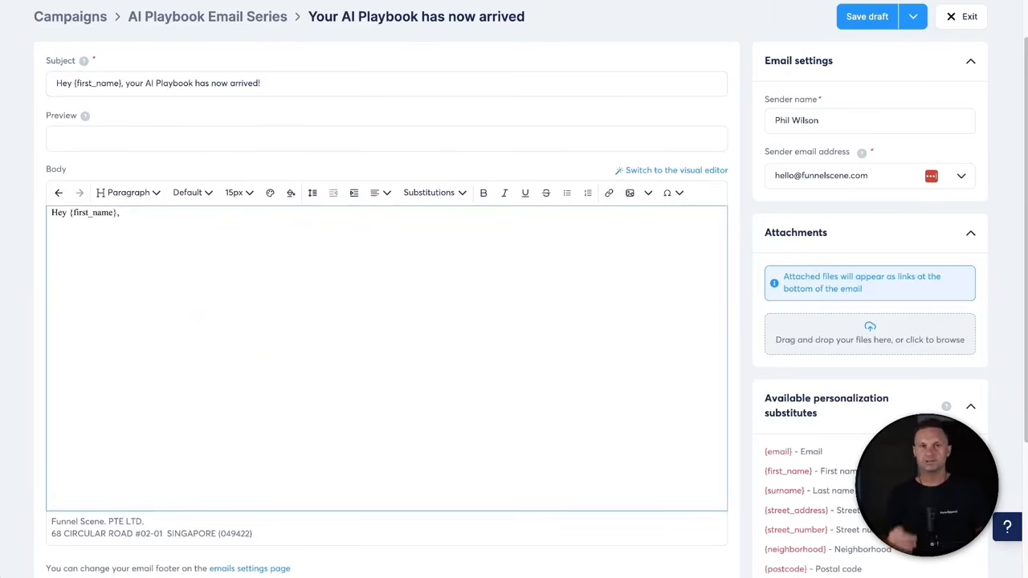
type("I see you're interested in AI.  It's INSANE to see what people are doing with AI now, honestly sometimes I feel like I get left behind.  But then I realise, I'm actually right on track.  Currently I'm using AI to 10x my output as a content creator  But you can easily use it to 10x anything you spend time doing.  And in this AI Playbook, you'll learn how you can quickly implement AI into your business too.  Enjoy the read, and feel free to share it with your friends if they need help with AI too.  Talk soon, Phil")
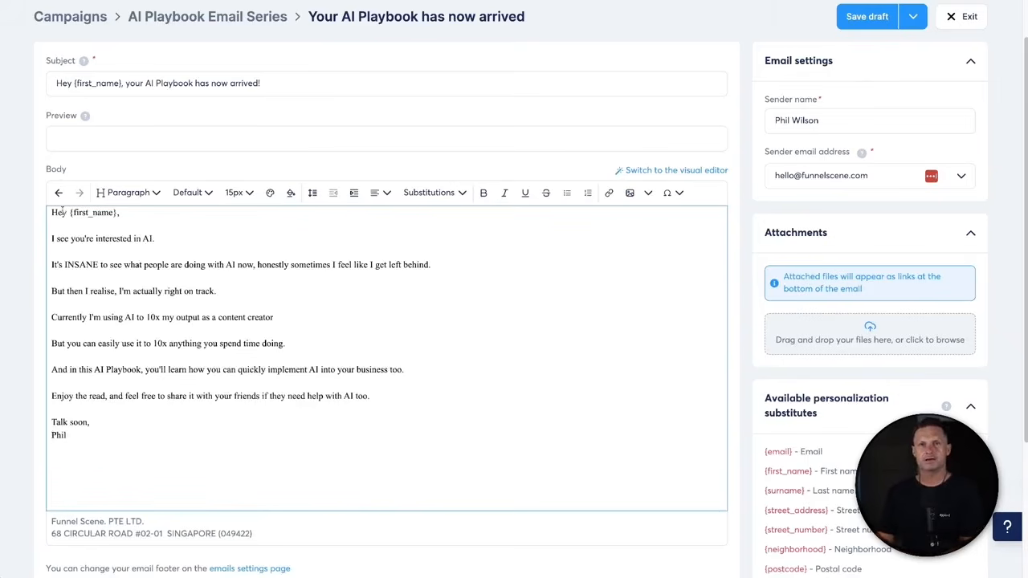
- Read through the body lines, from 'I see you're interested in AI' to 'But you can easily use it'
left_click_drag(53, 238, 230, 241)
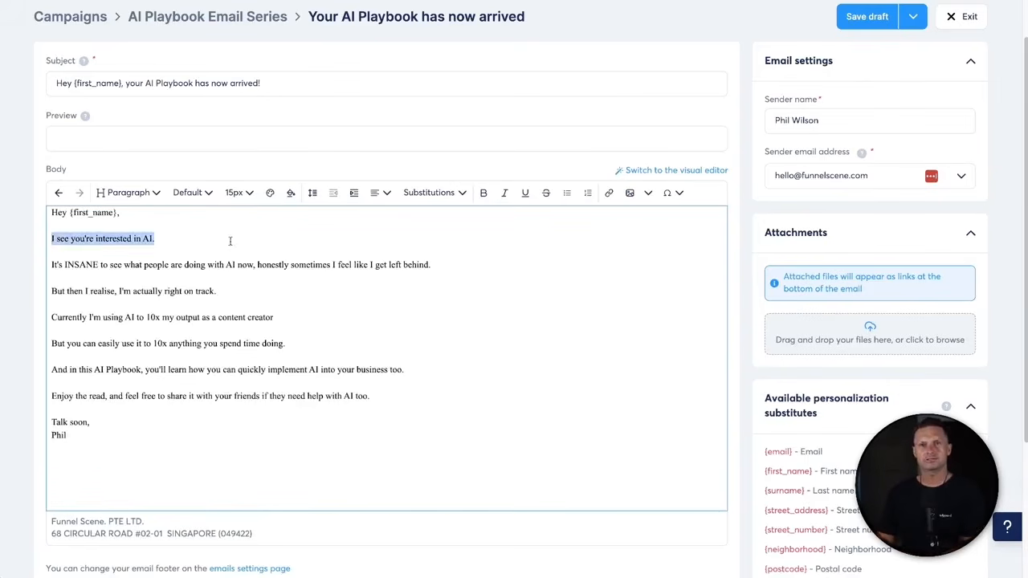
left_click(230, 241)
left_click_drag(74, 259, 390, 270)
left_click(394, 272)
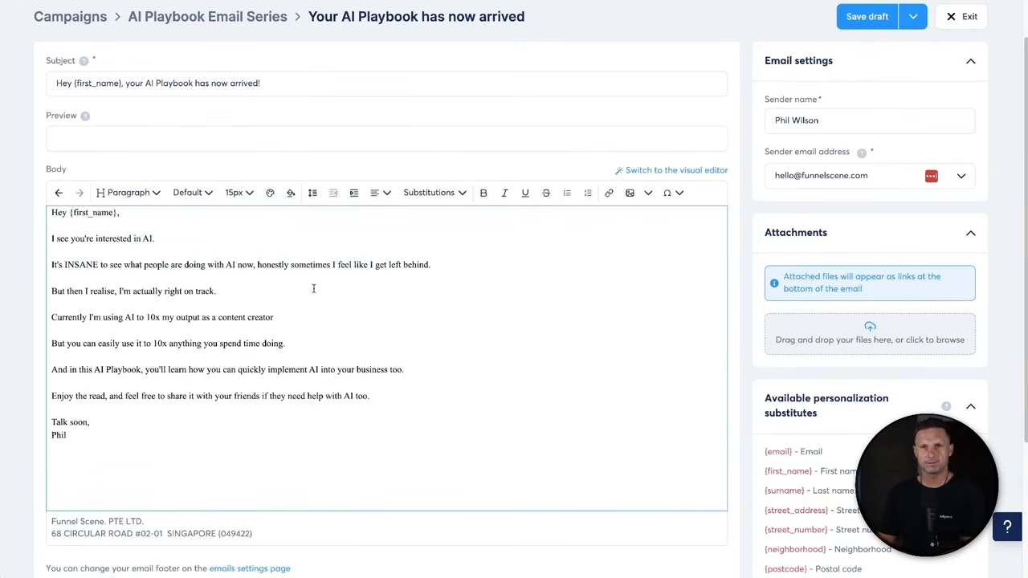
left_click_drag(210, 268, 368, 269)
left_click(373, 270)
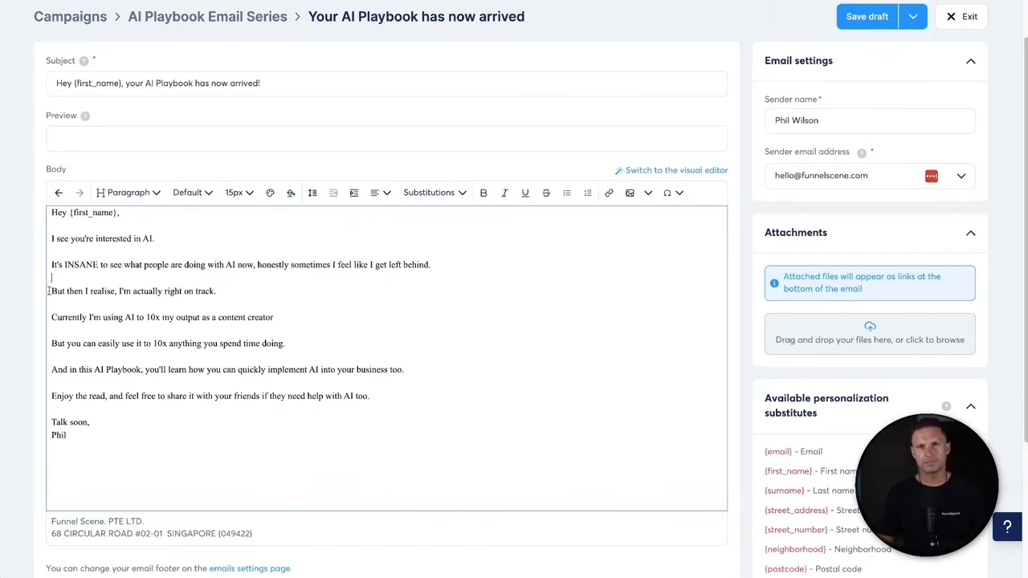
left_click_drag(56, 291, 277, 294)
left_click(276, 294)
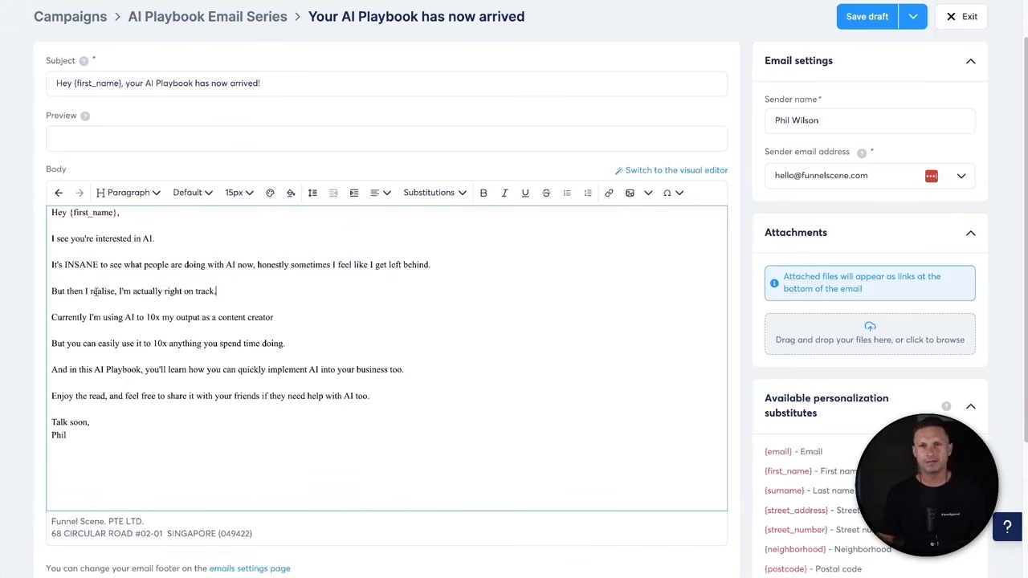
left_click_drag(61, 321, 308, 326)
left_click(301, 317)
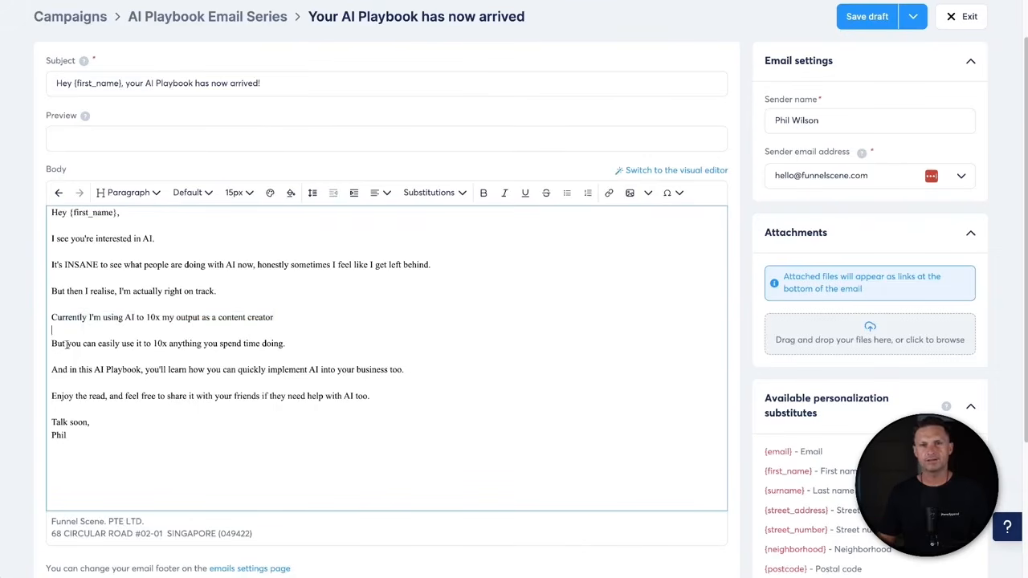
left_click_drag(63, 344, 350, 350)
left_click(351, 350)
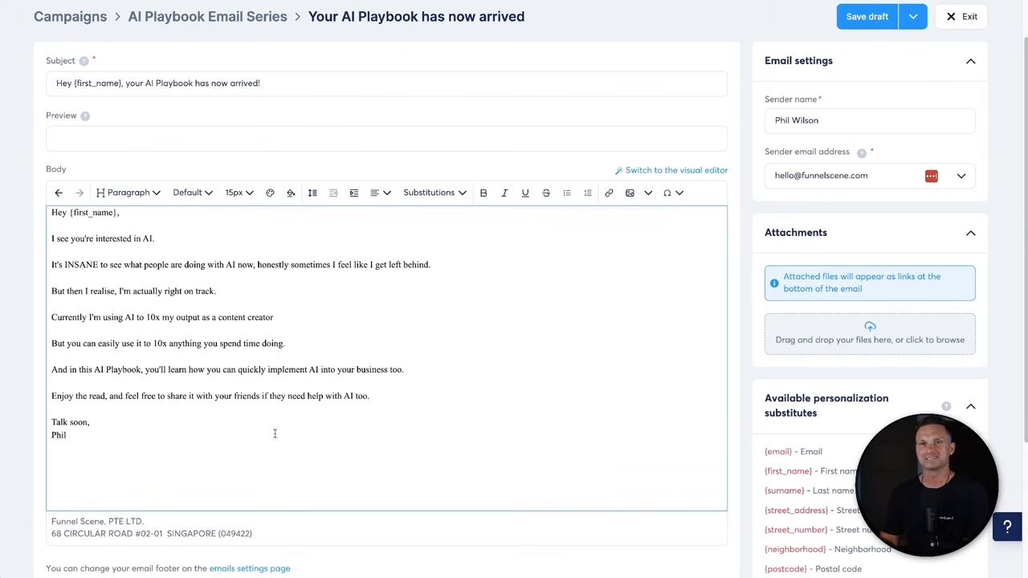
- Set the entire email body to the Verdana font at 16px
key("ctrl+a")
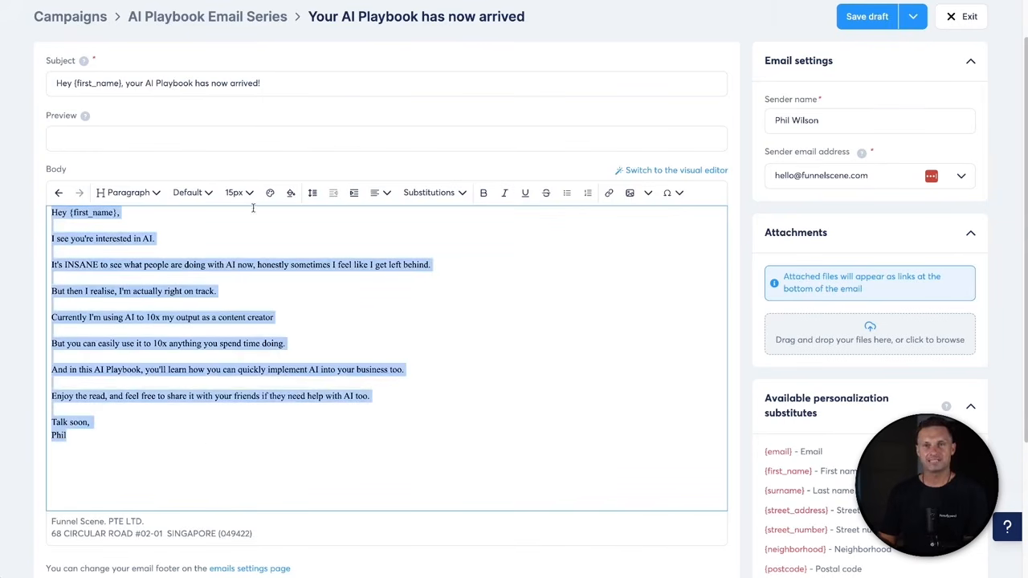
left_click(206, 195)
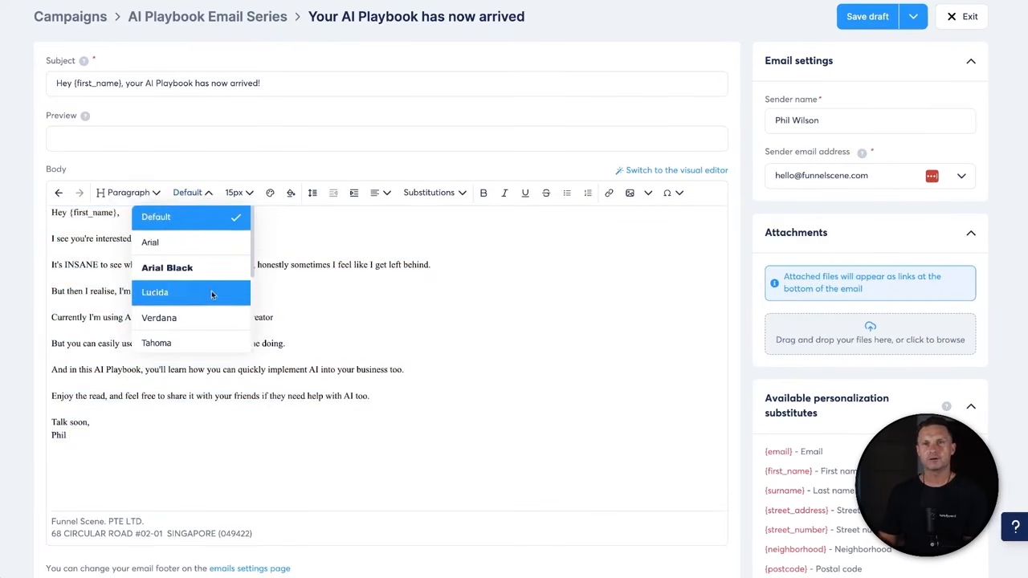
left_click(191, 317)
left_click(189, 399)
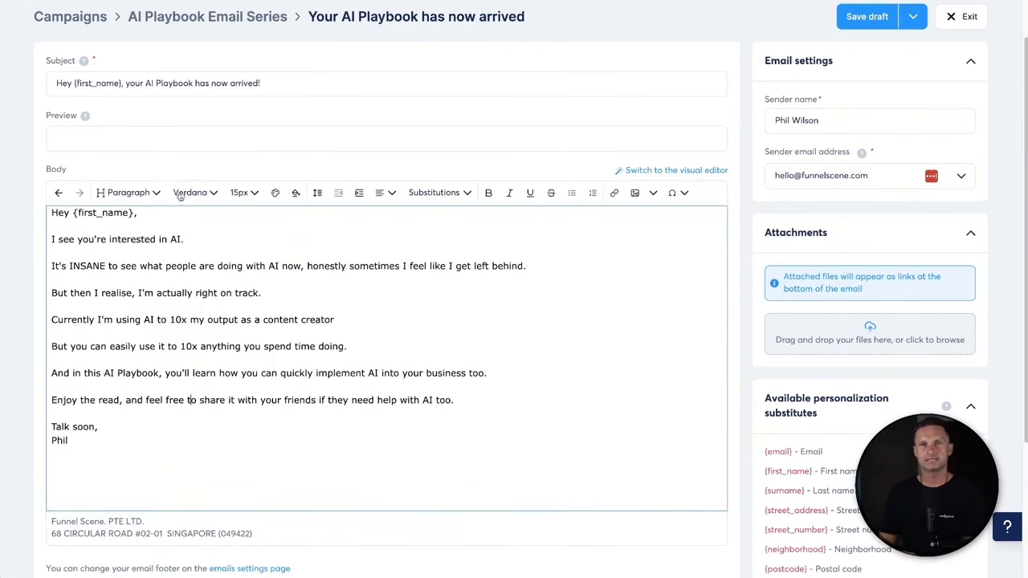
left_click_drag(190, 438, 39, 204)
left_click(243, 192)
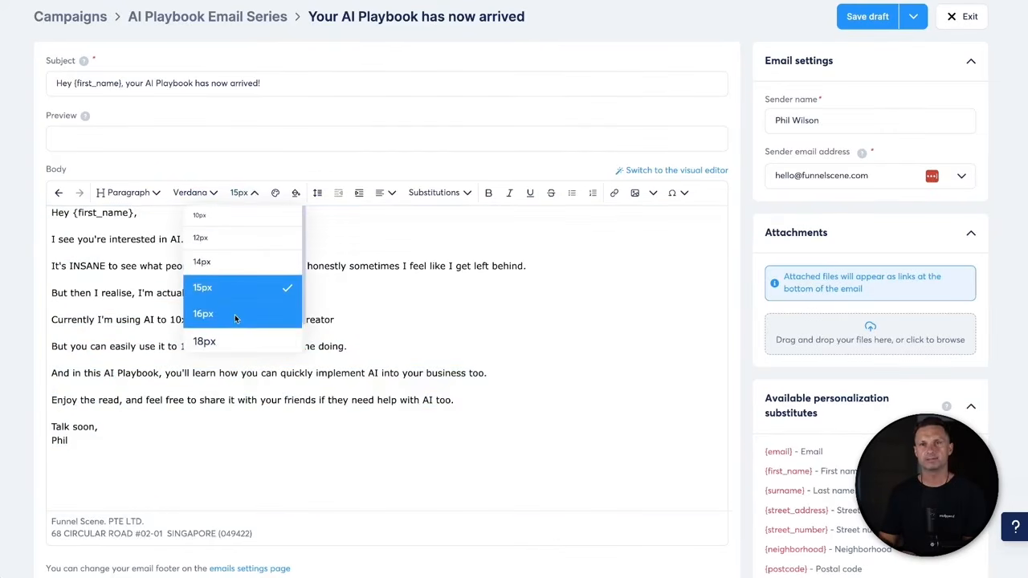
left_click(234, 313)
left_click(233, 408)
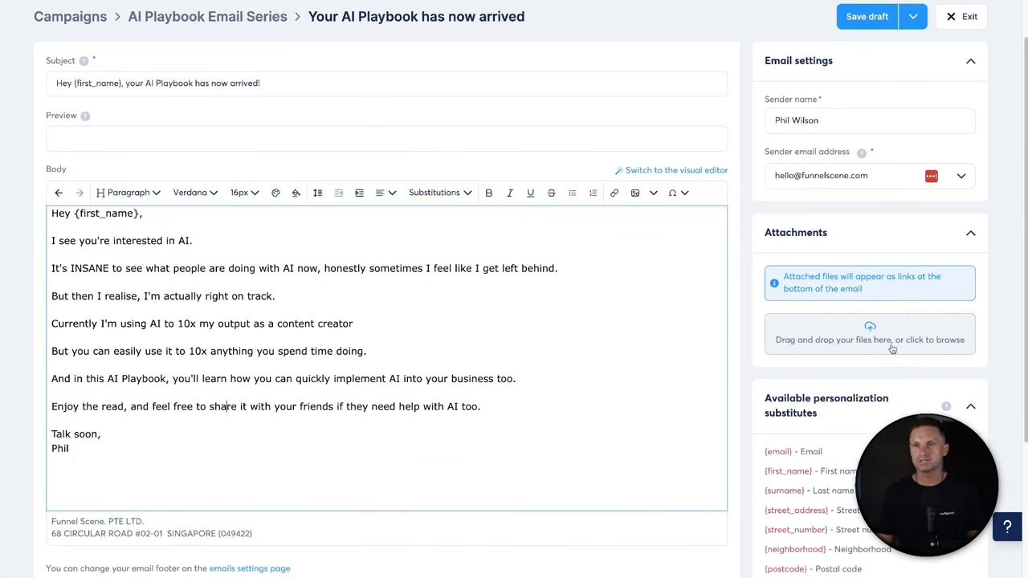
left_click(859, 342)
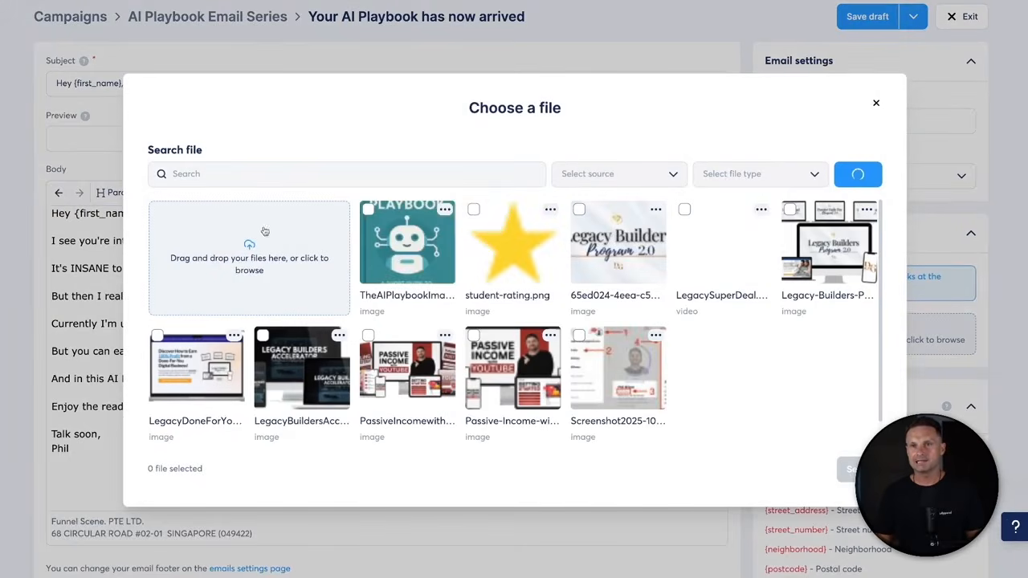
left_click(407, 240)
left_click(849, 469)
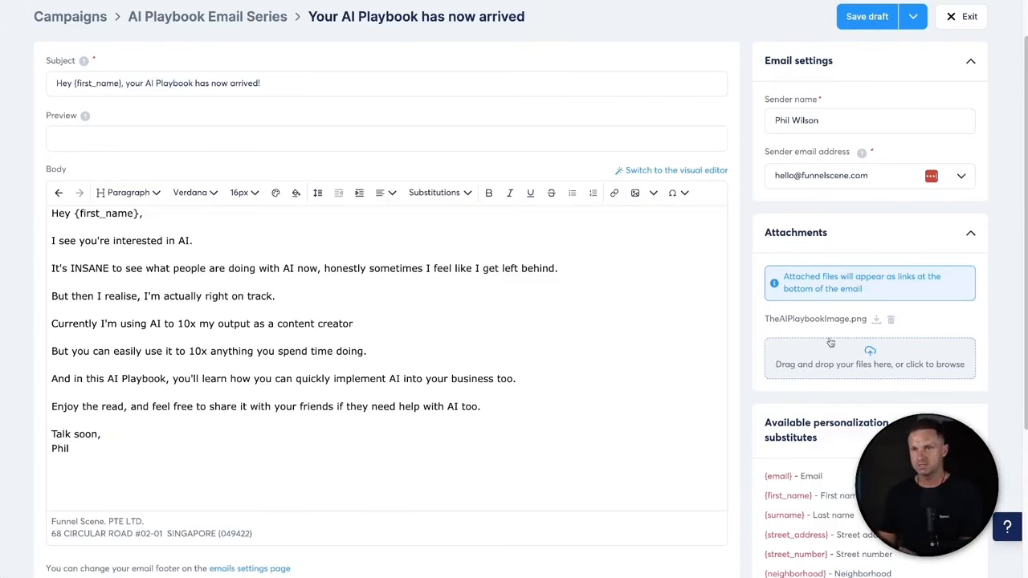
left_click(890, 321)
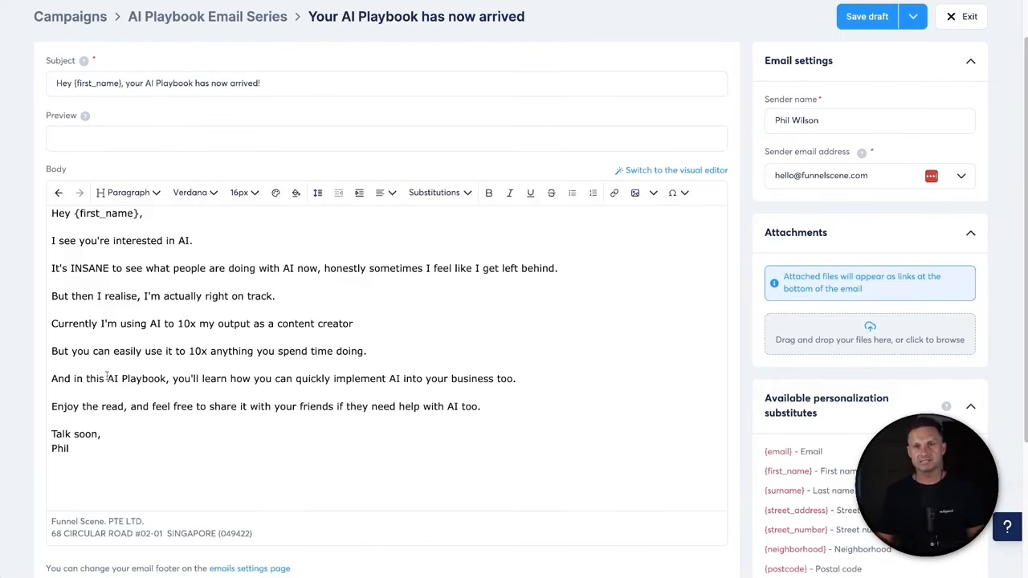
left_click_drag(86, 379, 163, 377)
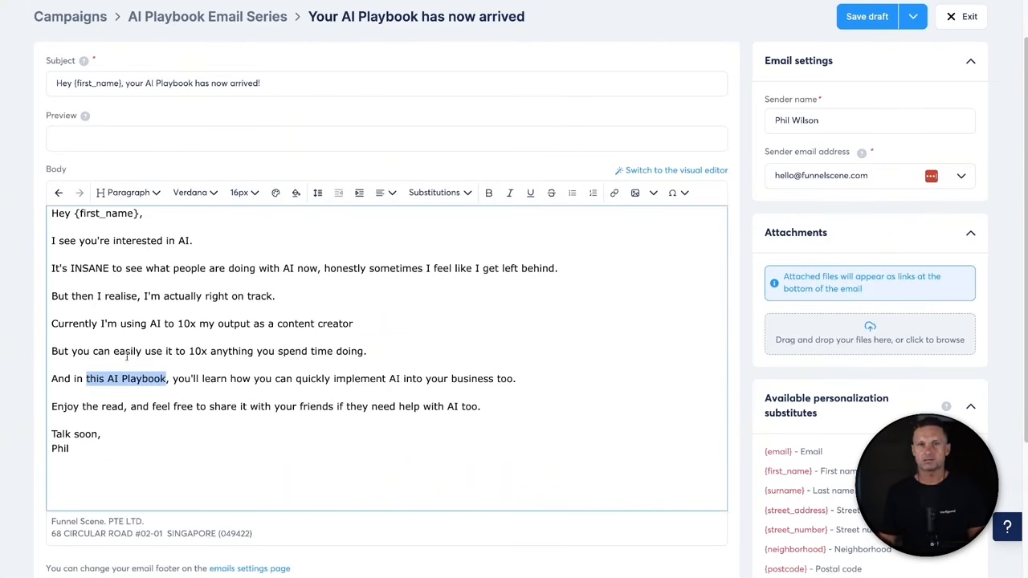
left_click_drag(74, 378, 166, 378)
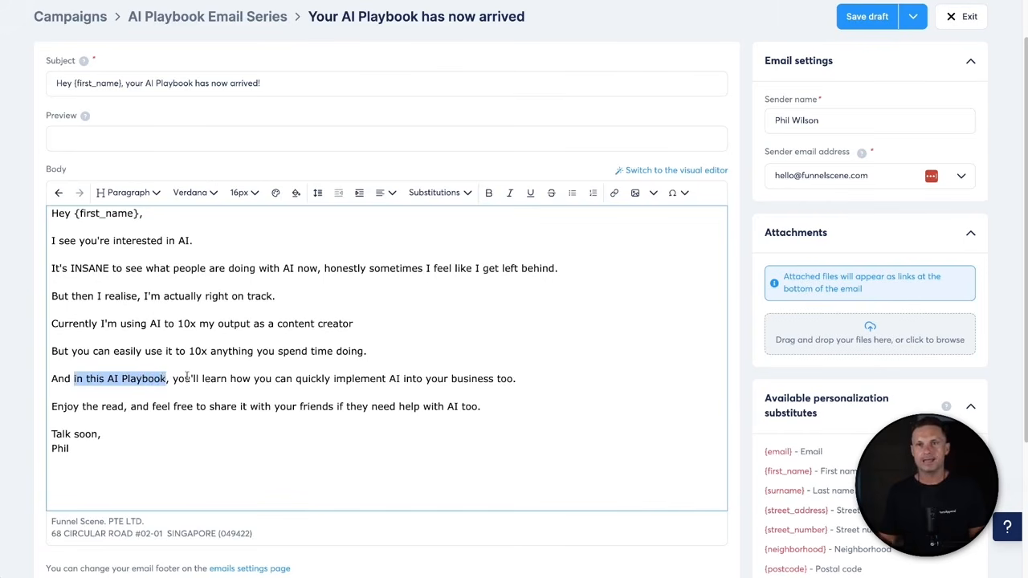
- Link the phrase 'in this AI Playbook' to funnelscene.com
left_click(613, 193)
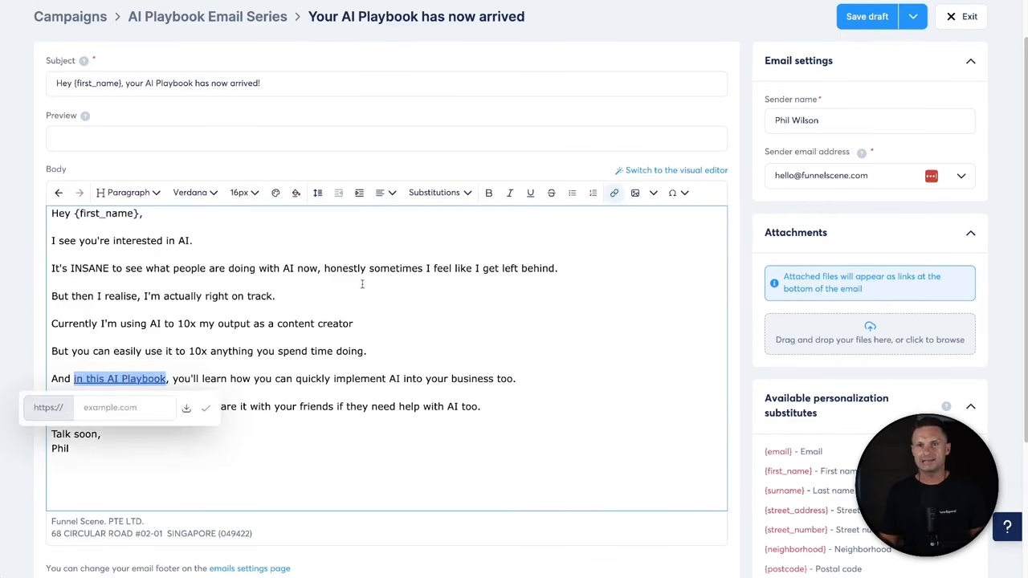
left_click(85, 406)
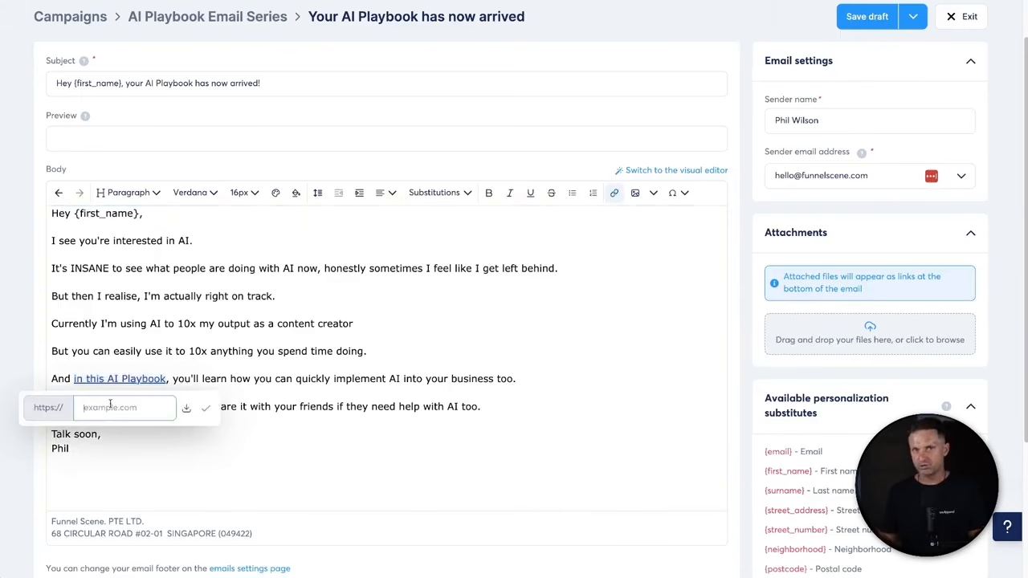
type("ht")
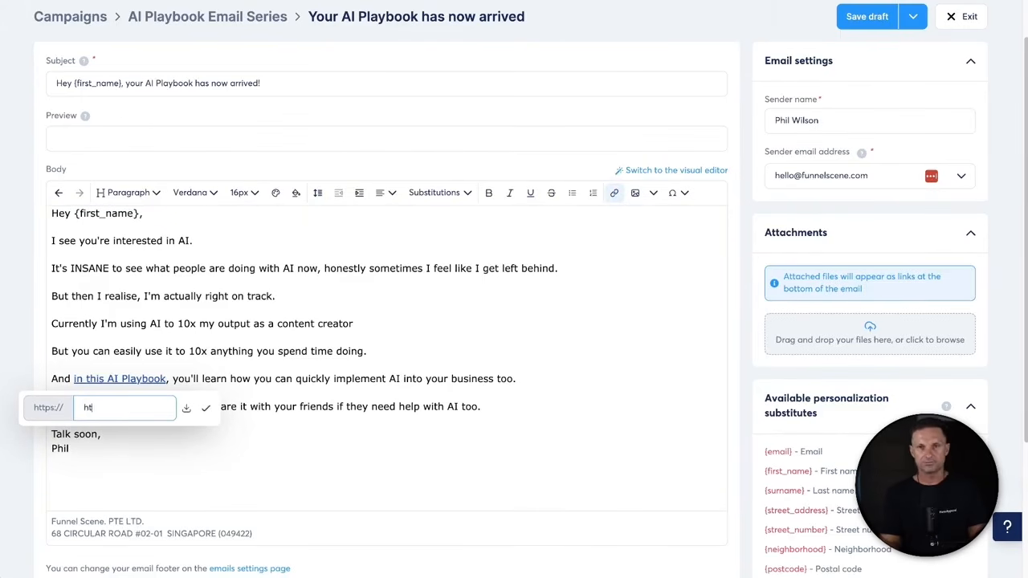
type("tps://ht")
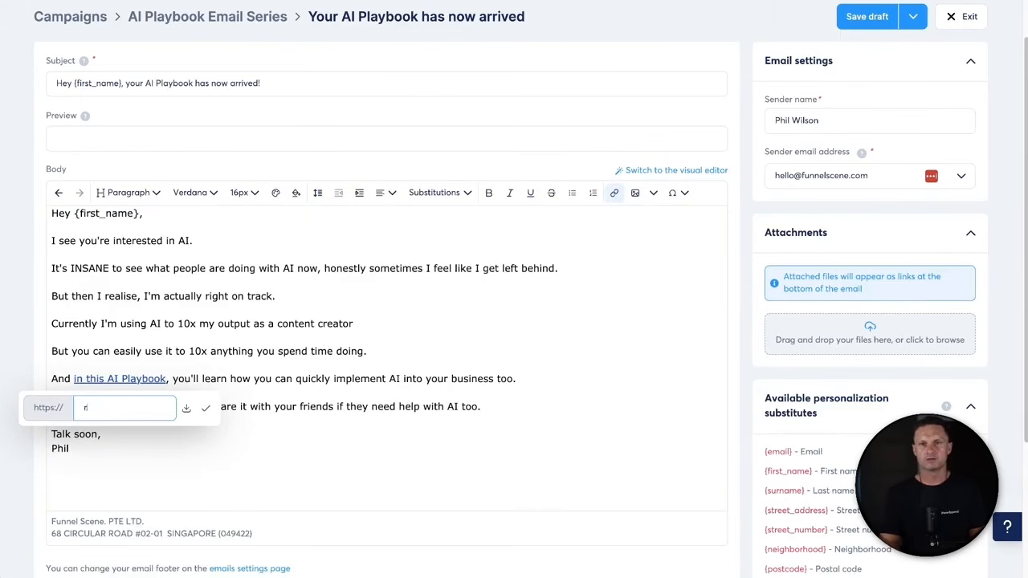
type("funnelscene.com")
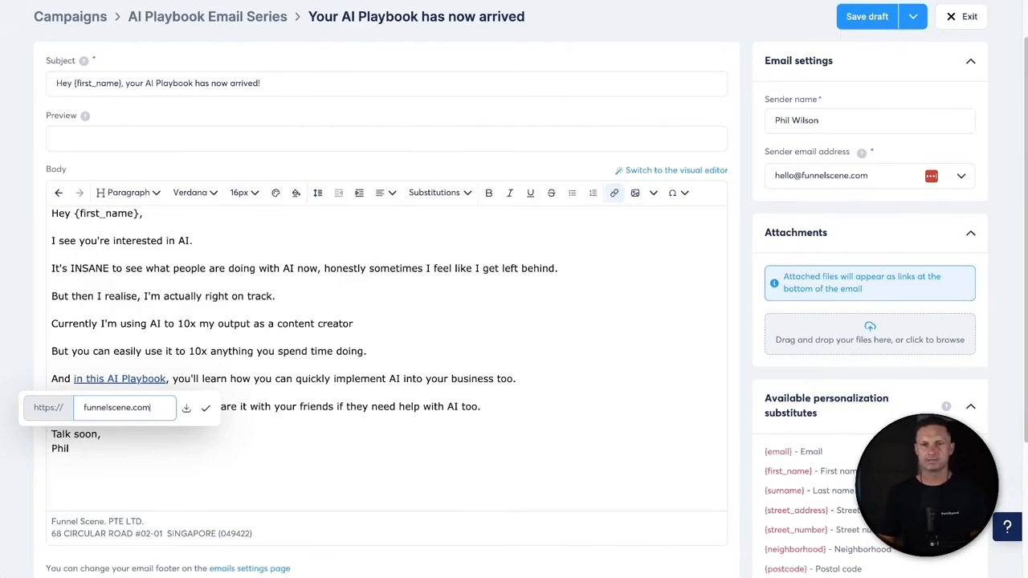
left_click(201, 413)
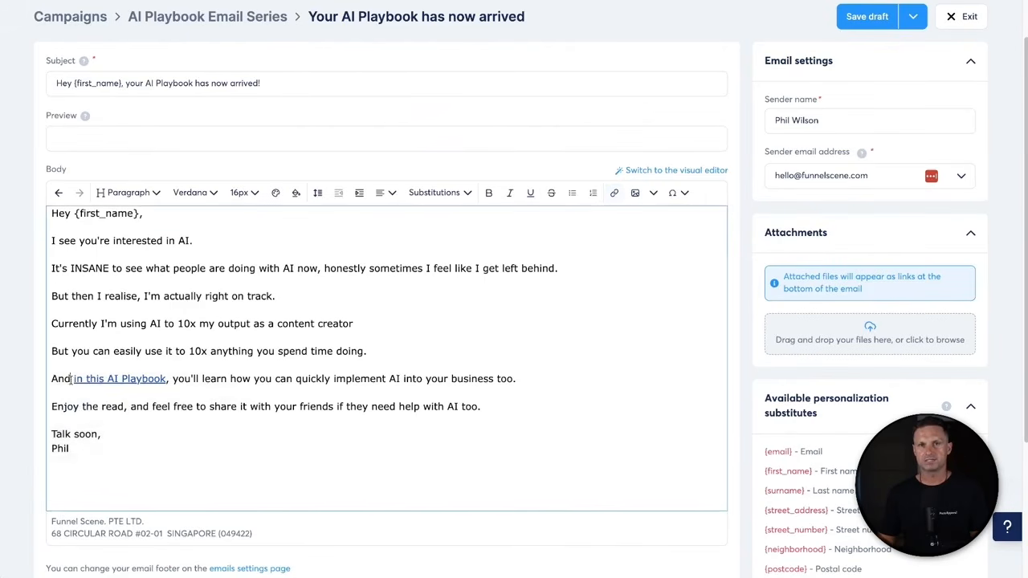
- Make the linked phrase 'in this AI Playbook' bold
mouse_move(161, 372)
left_click_drag(164, 377, 73, 378)
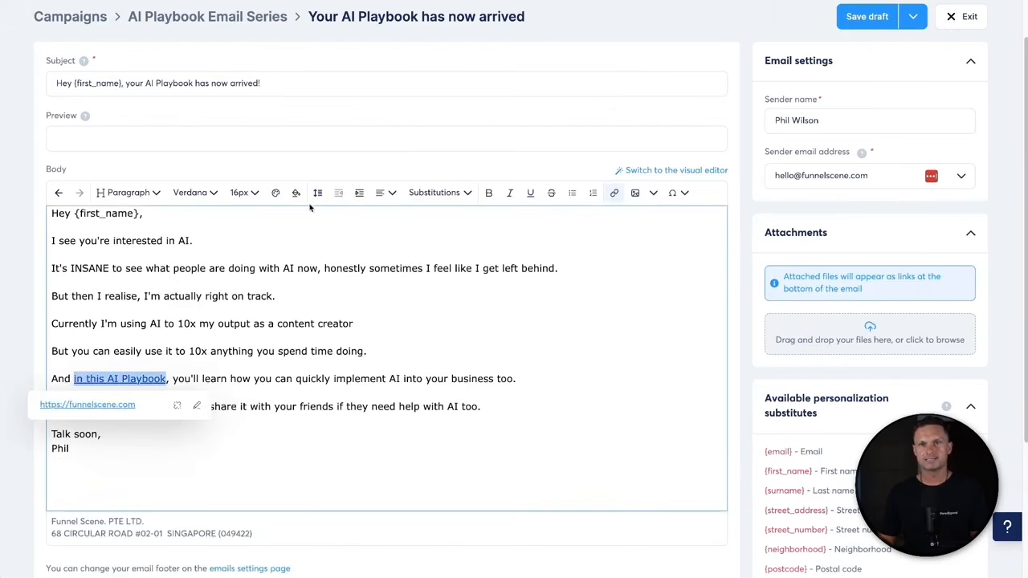
left_click(489, 193)
left_click(415, 373)
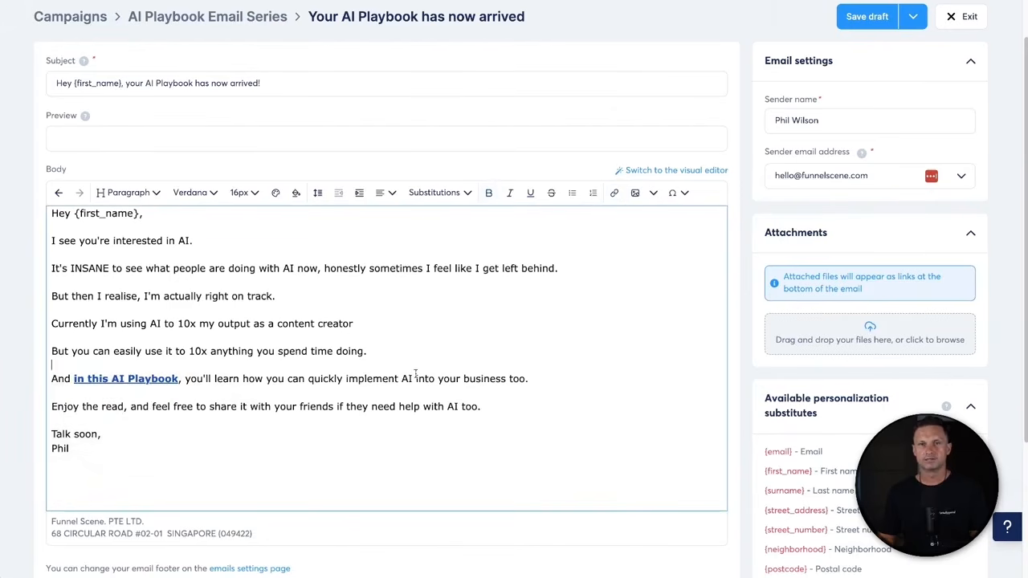
scroll(615, 369, "down", 2)
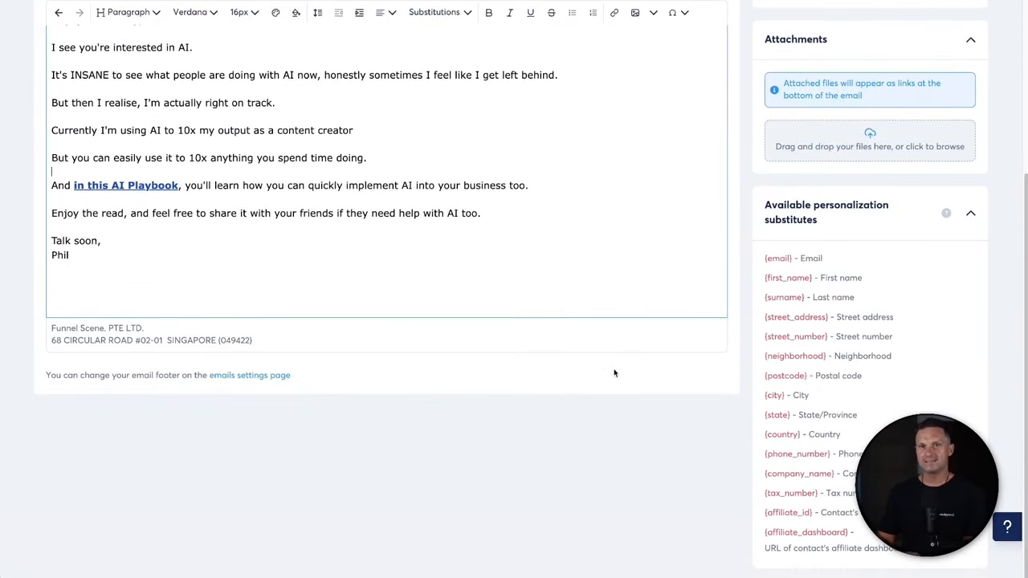
scroll(635, 350, "up", 3)
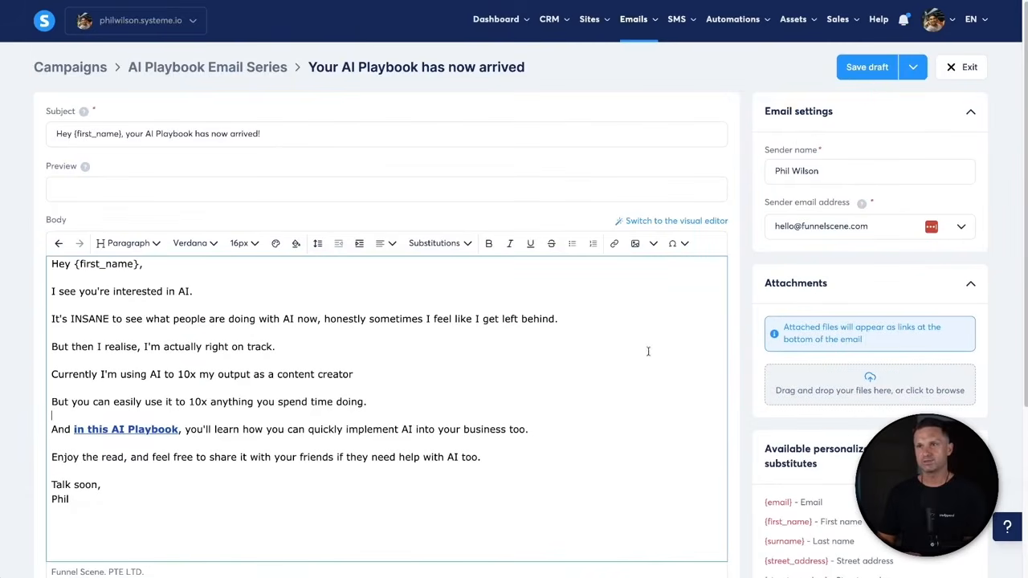
- Save the delivery email and choose to save and publish it
left_click(869, 69)
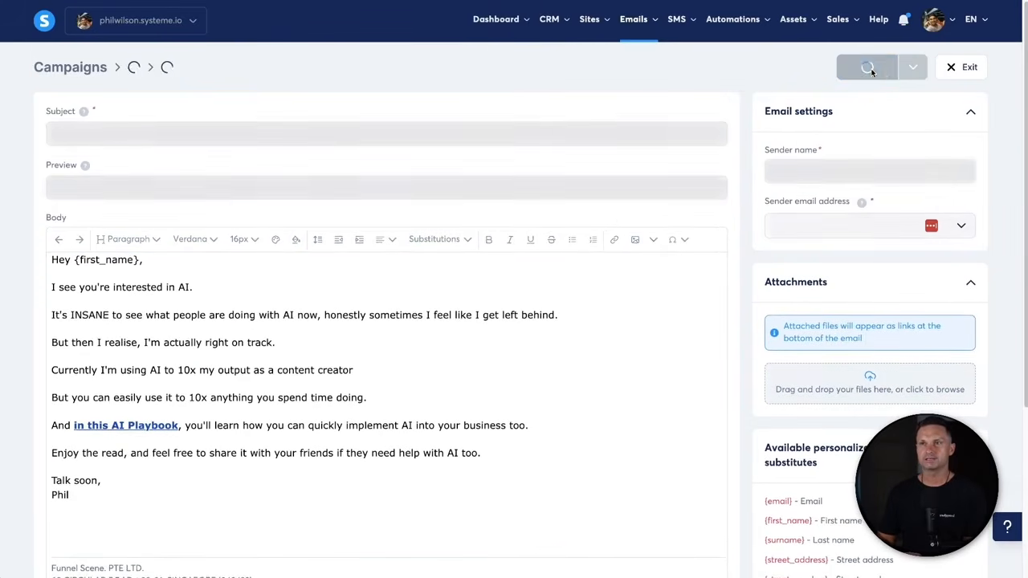
left_click(913, 67)
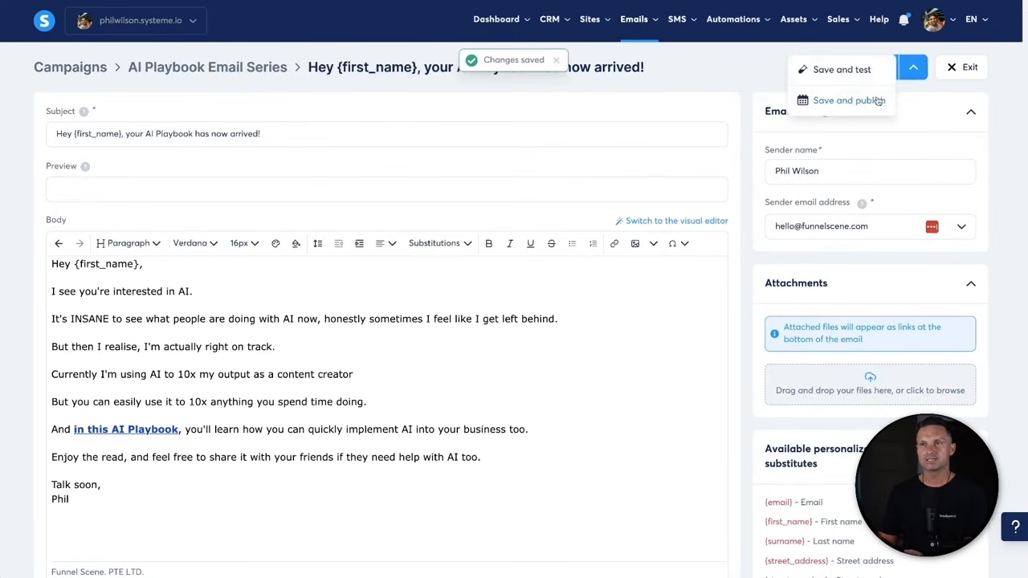
left_click(700, 57)
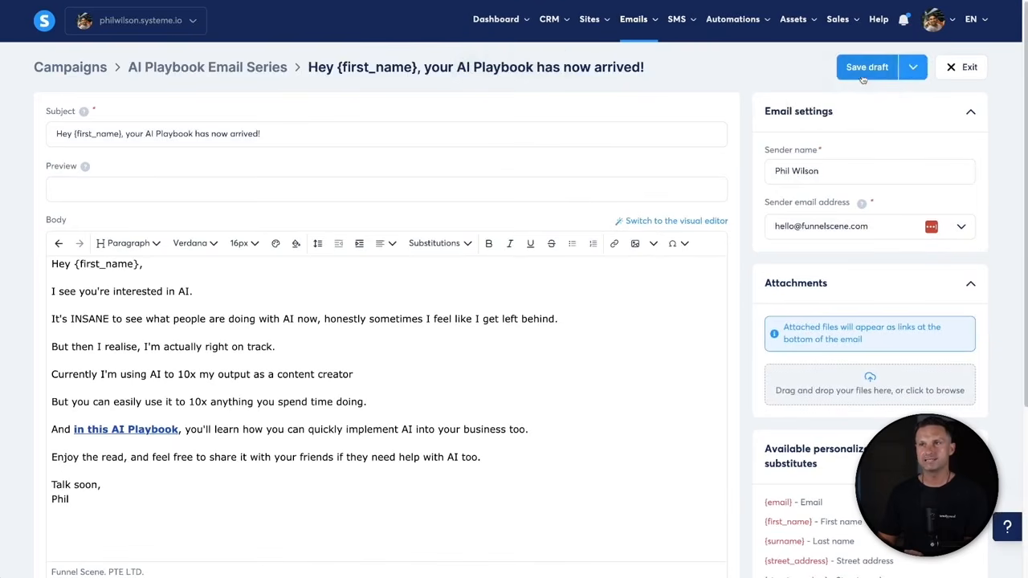
left_click(907, 69)
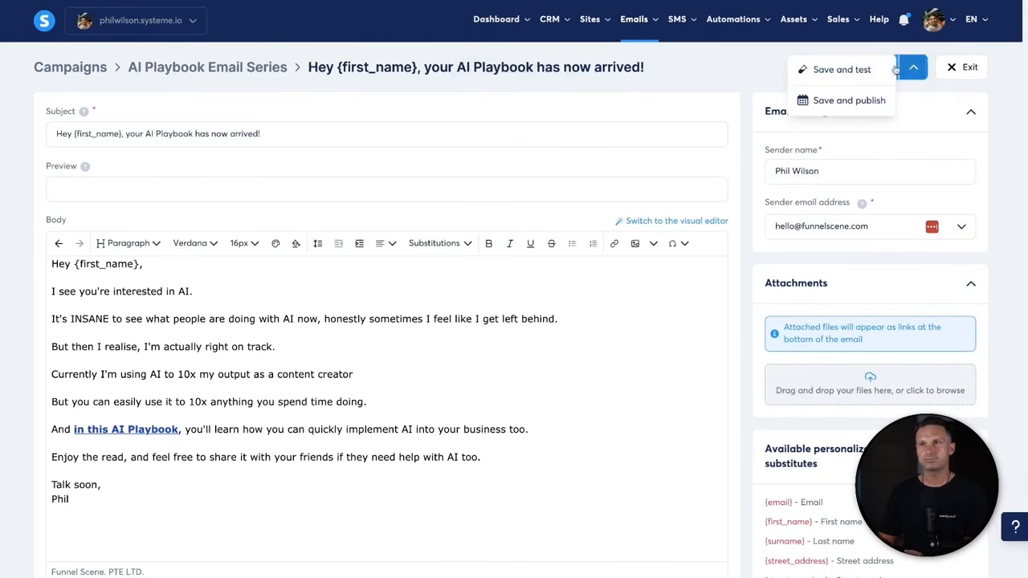
left_click(849, 101)
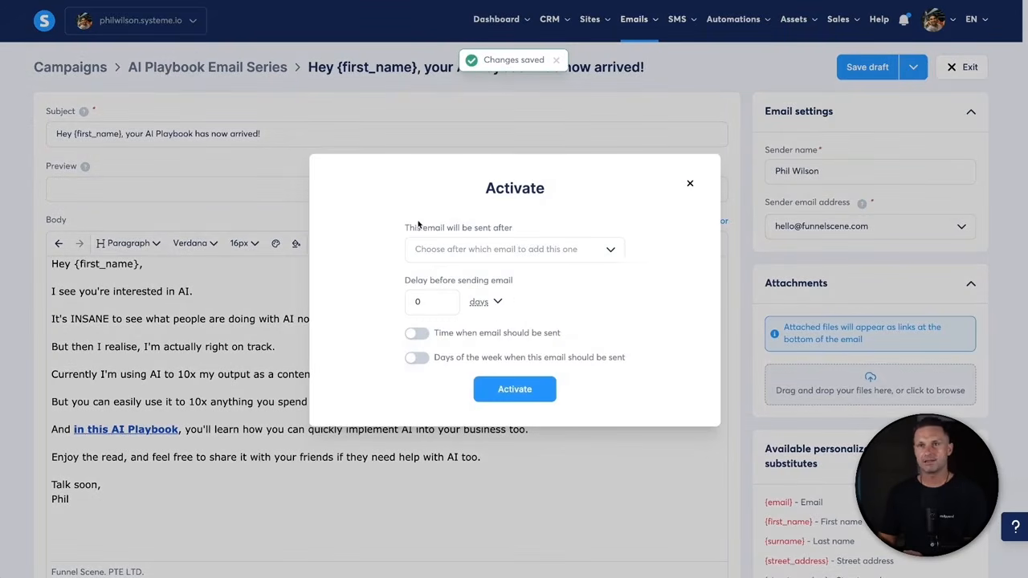
- Activate the email with no preceding email and a 0-day delay, then exit the editor
left_click_drag(594, 204, 574, 186)
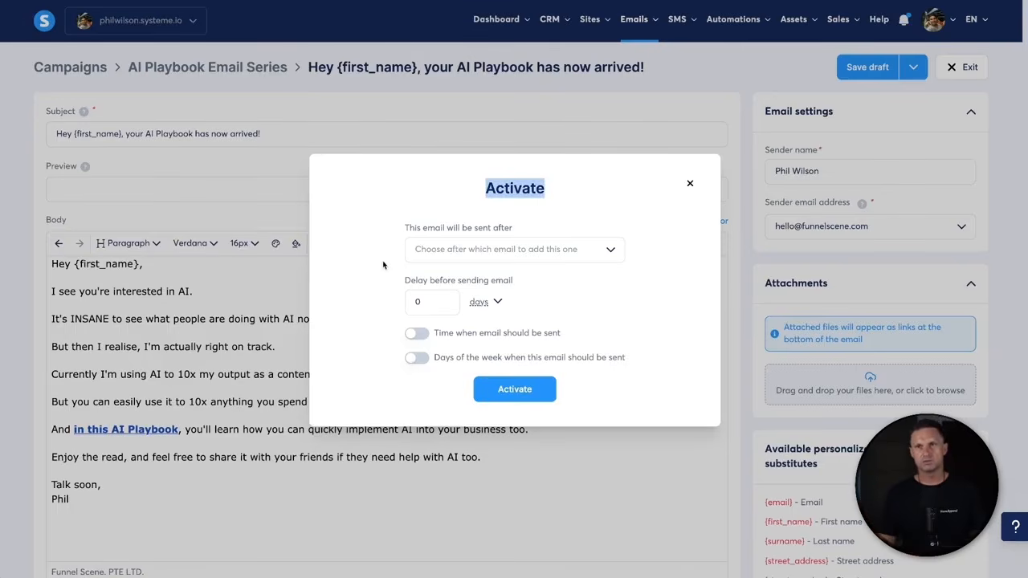
left_click_drag(404, 281, 520, 279)
left_click(521, 278)
left_click(539, 257)
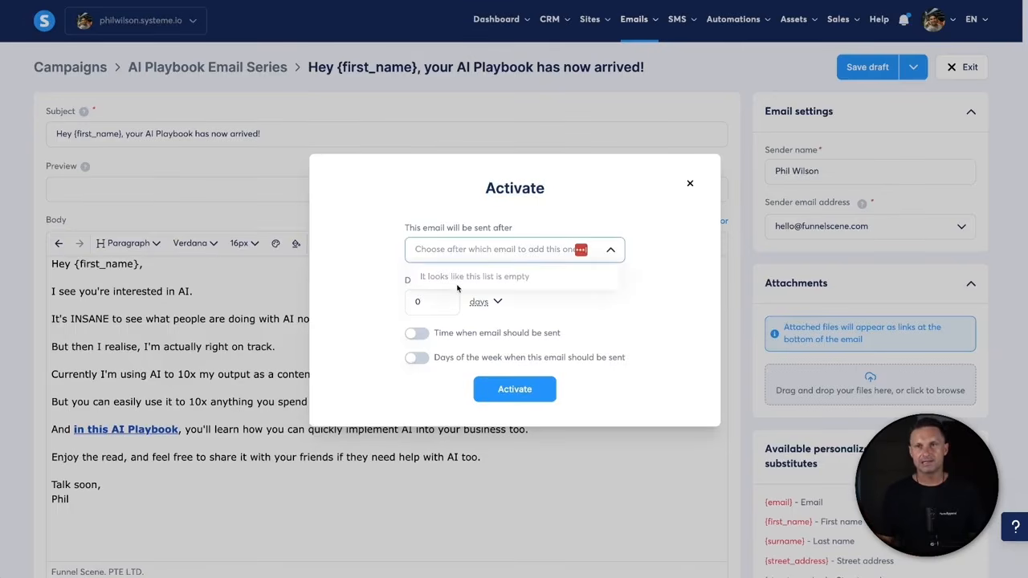
left_click(551, 235)
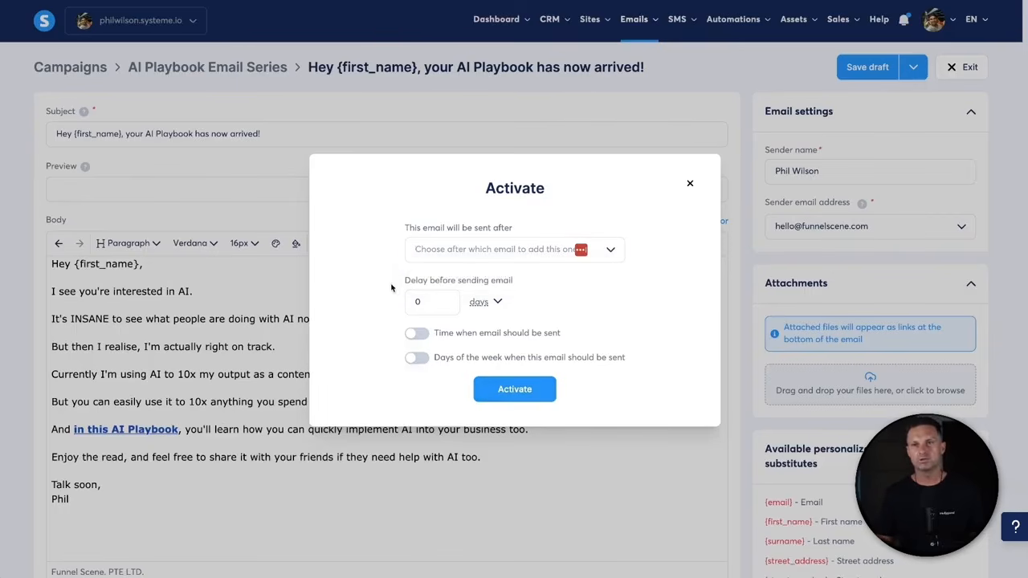
left_click_drag(393, 288, 534, 281)
left_click(551, 283)
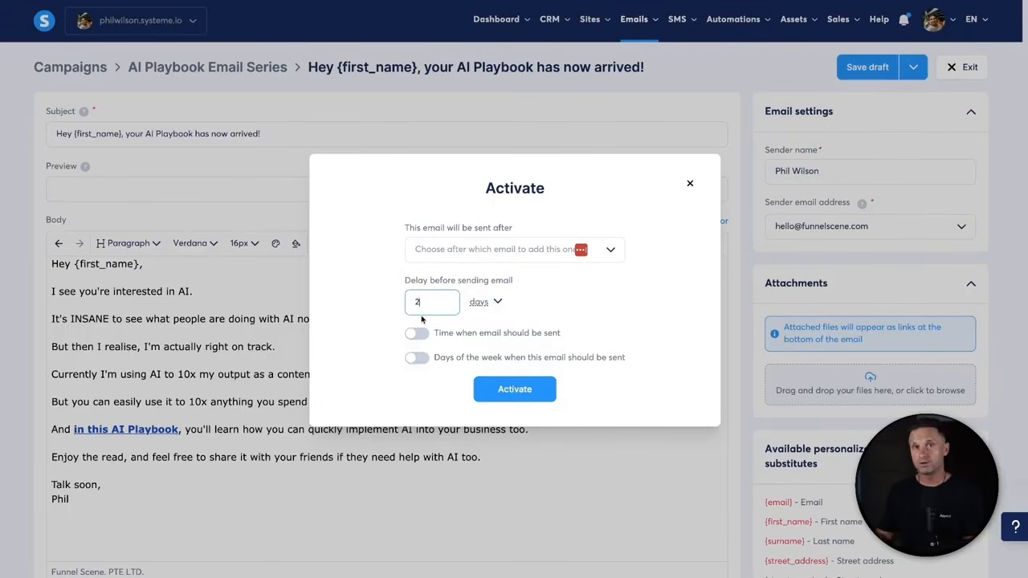
key("BackSpace")
type("0")
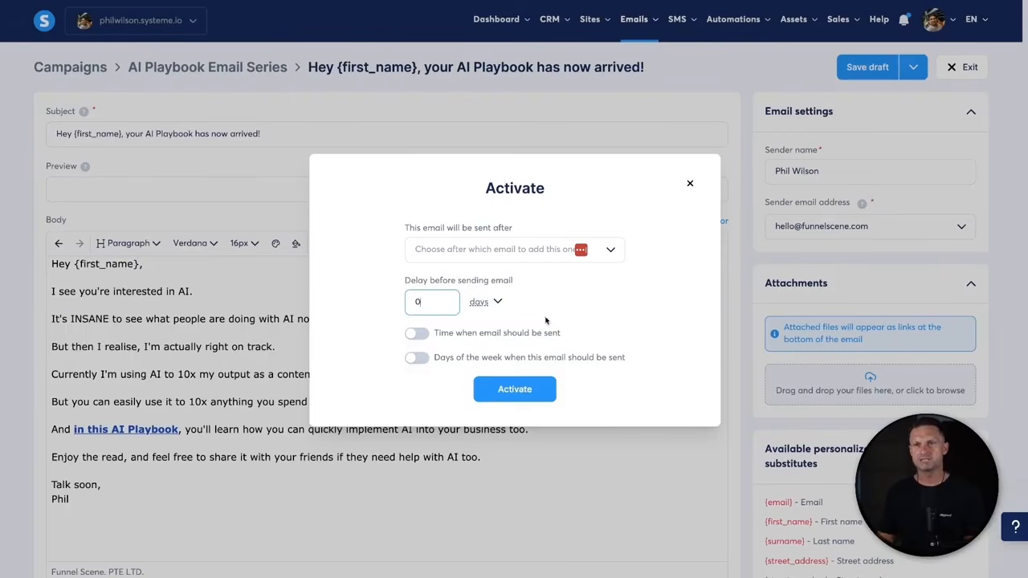
left_click(537, 394)
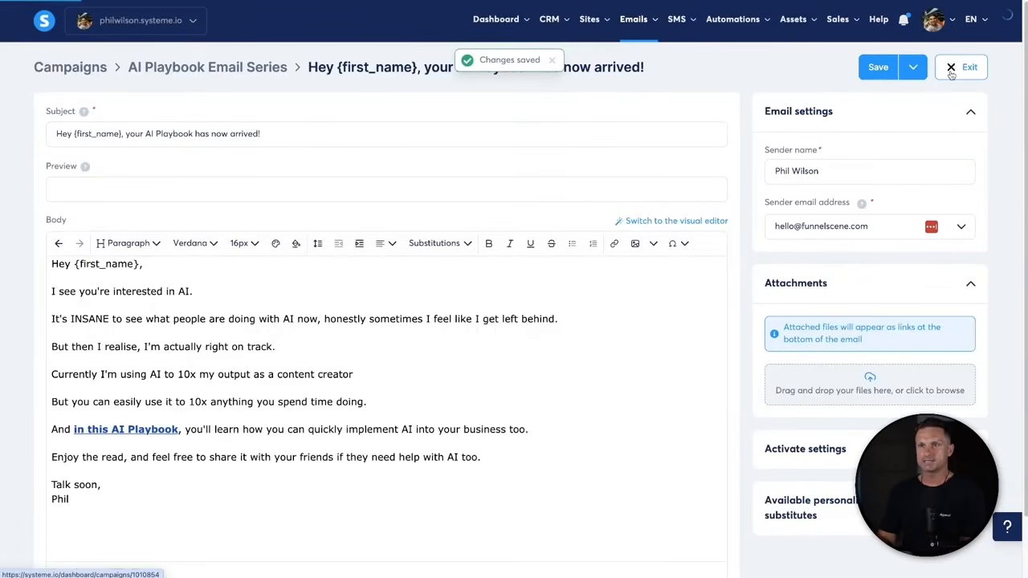
left_click(949, 67)
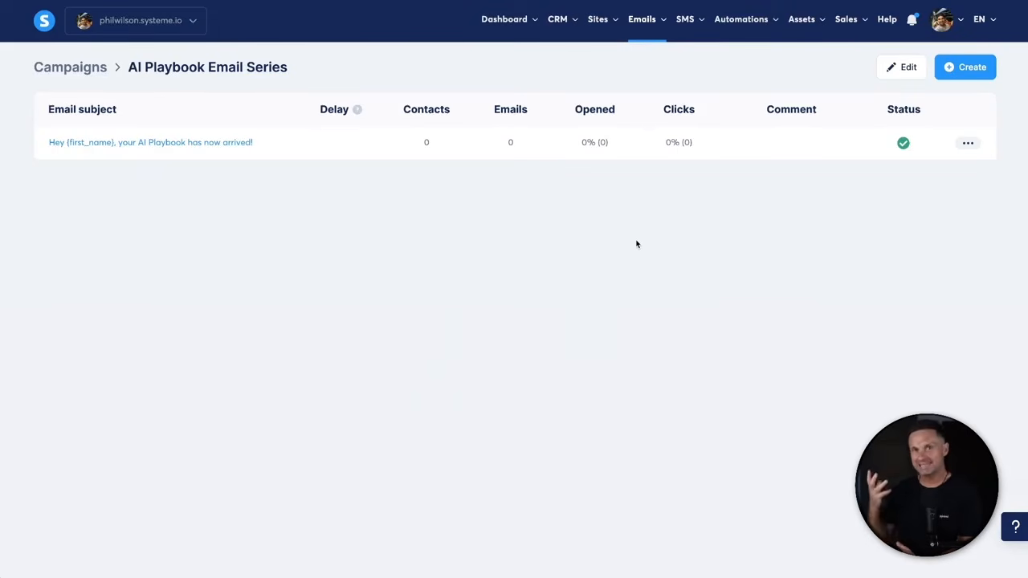
- Open the AI Playbook funnel from Sales funnels and add a rule on its Automation Rules tab
mouse_move(581, 29)
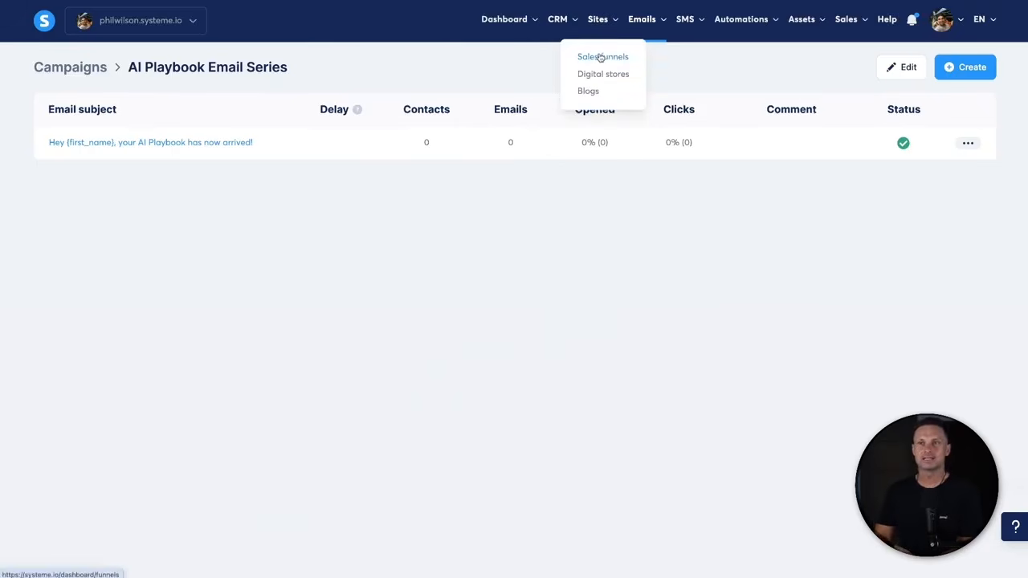
left_click(601, 56)
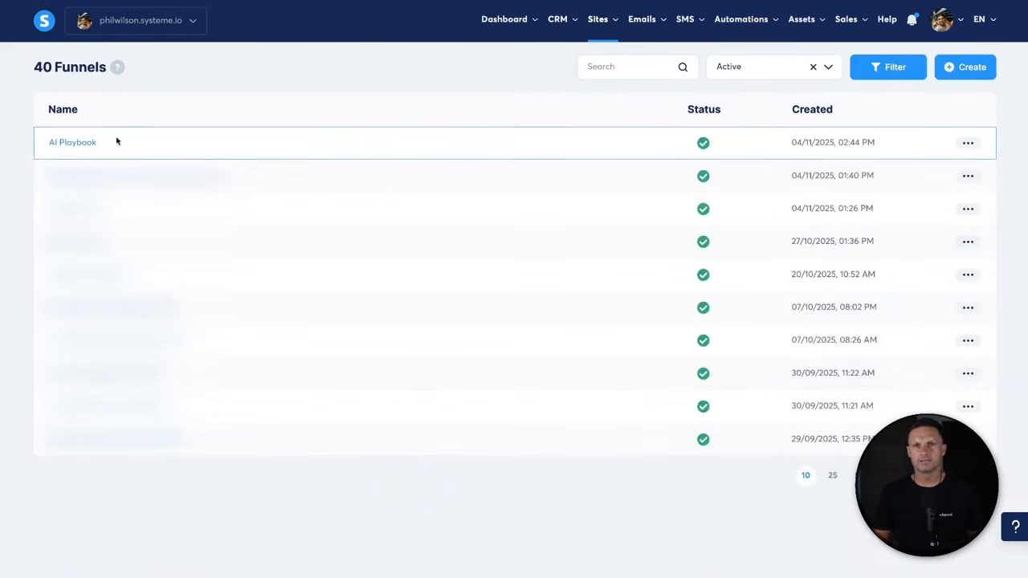
left_click(68, 146)
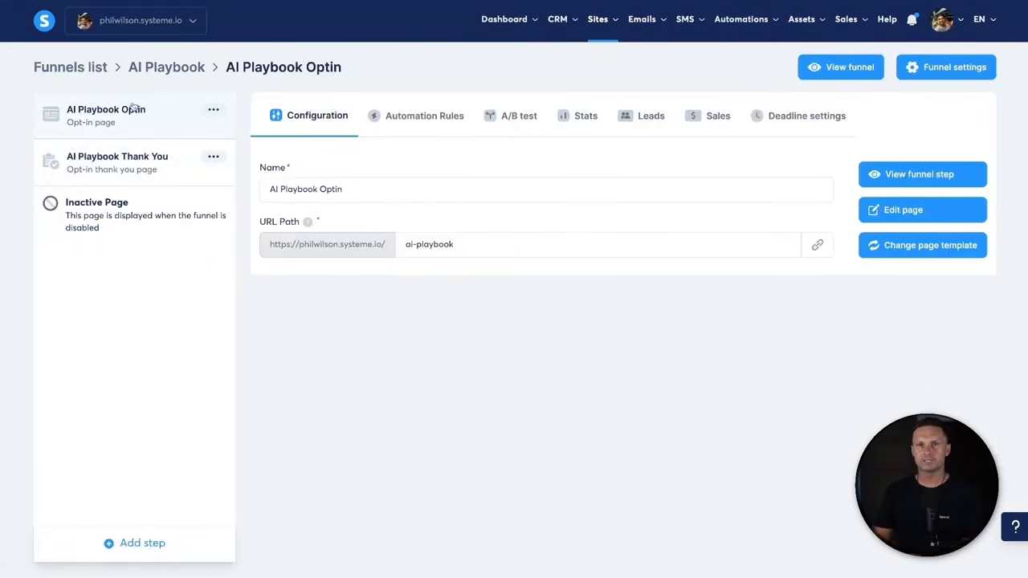
left_click(451, 121)
left_click(621, 450)
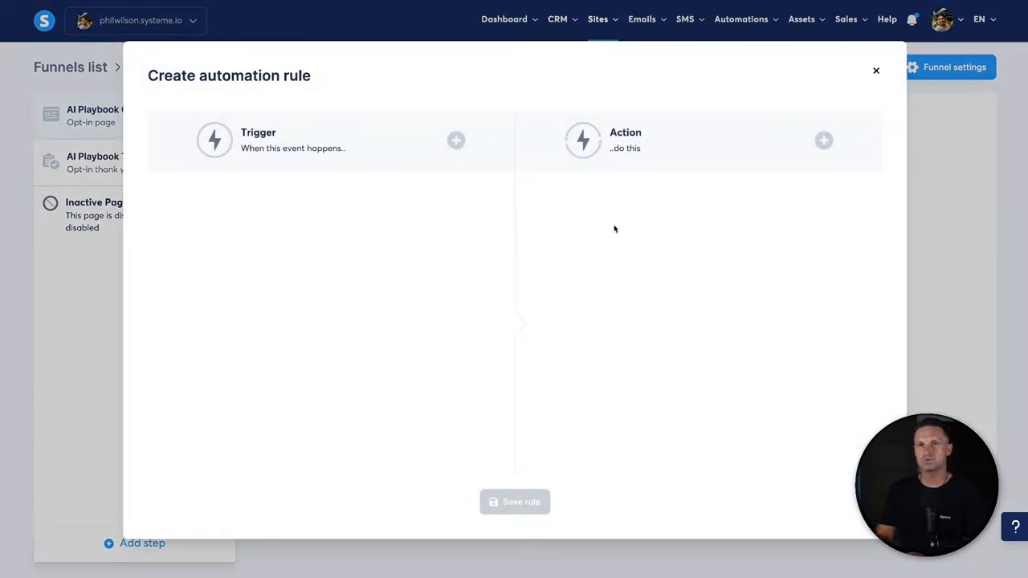
- Trigger the rule on Funnel step form subscribed and subscribe contacts to AI Playbook Email Series
left_click(456, 141)
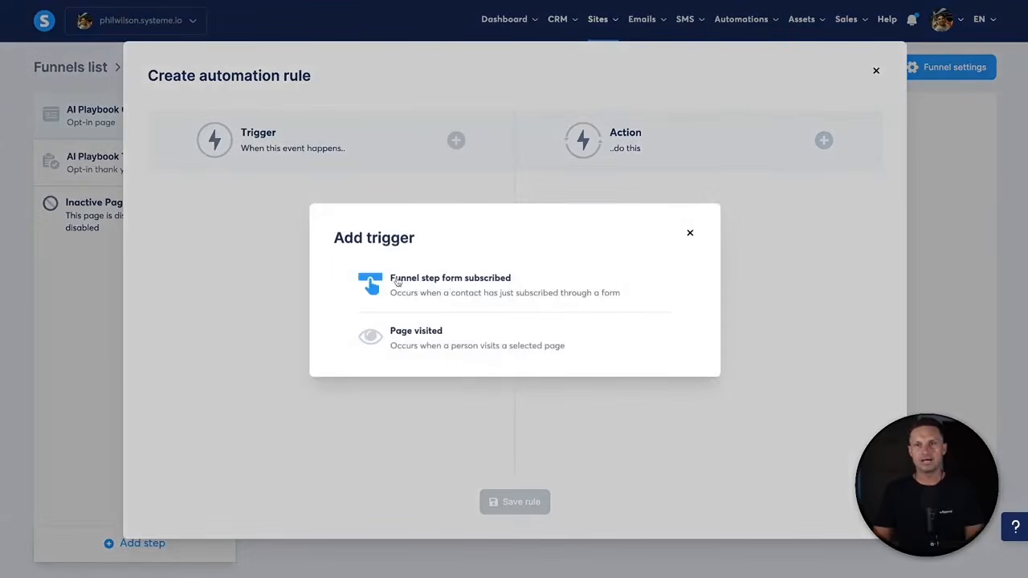
left_click(462, 285)
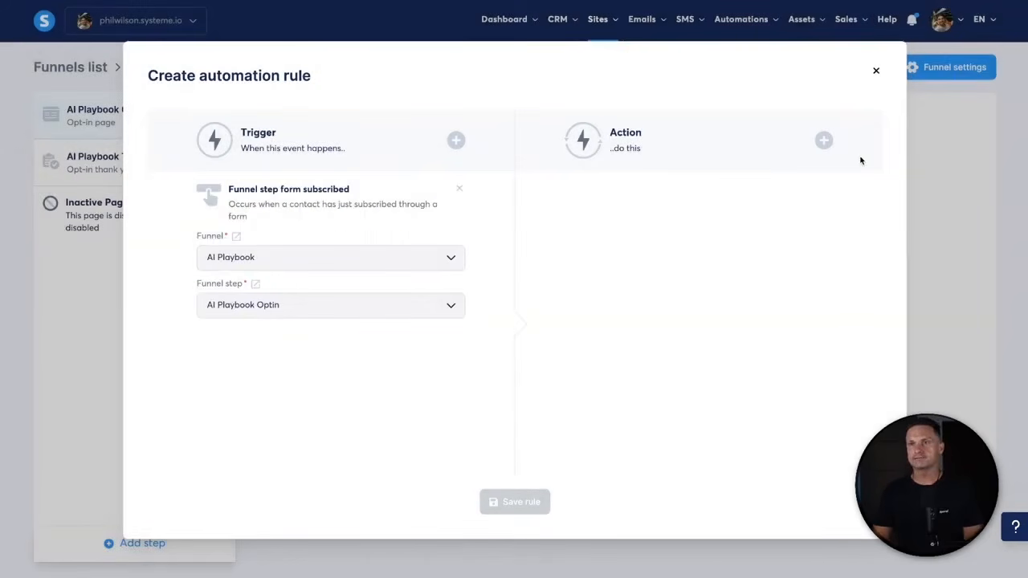
left_click(823, 142)
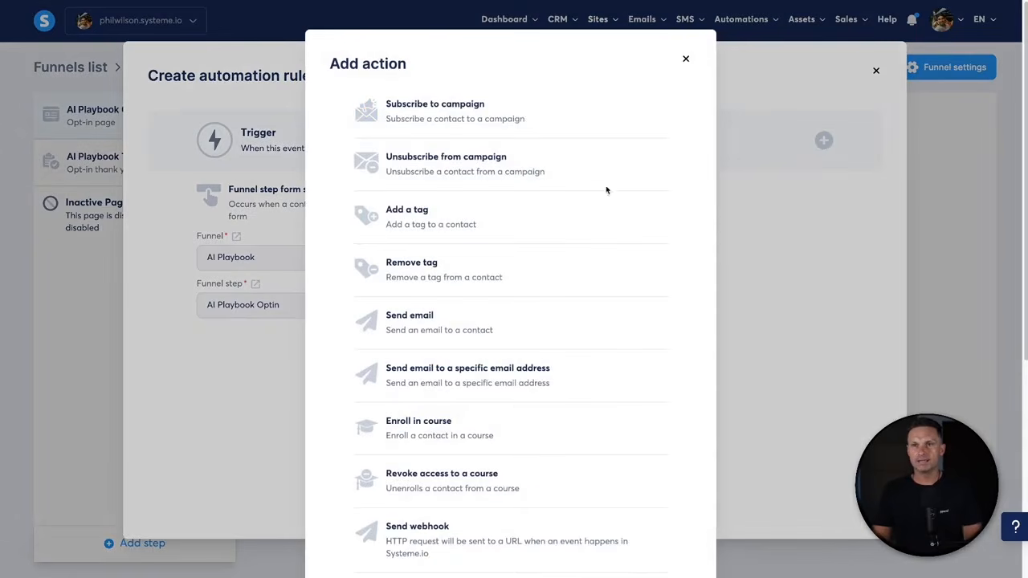
left_click(467, 109)
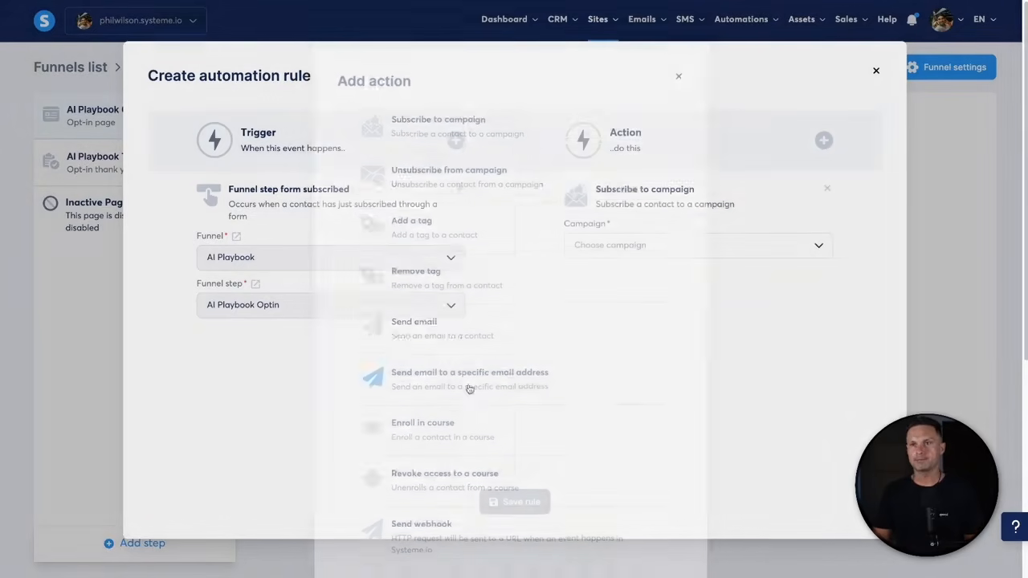
left_click(608, 244)
type("ai o")
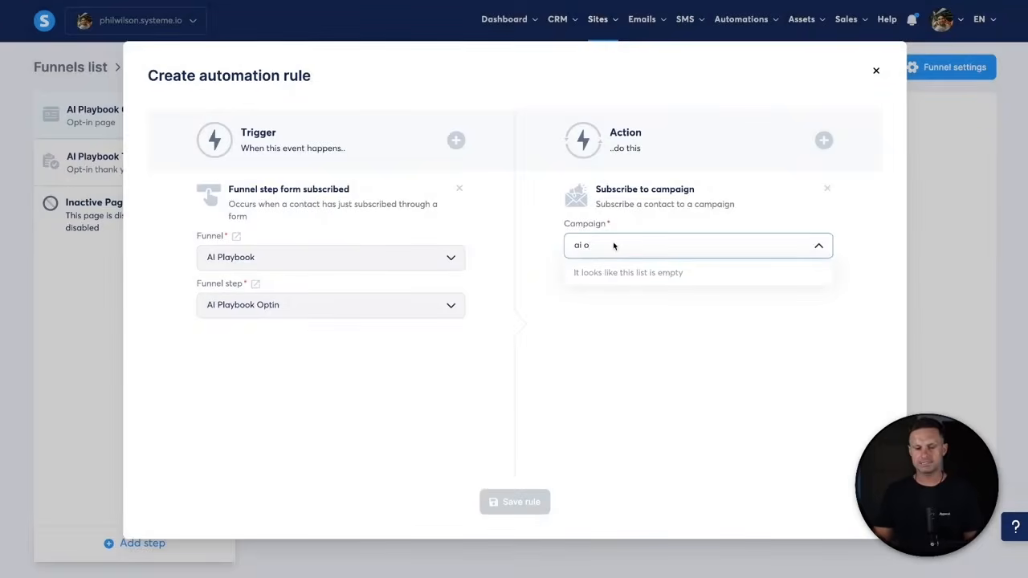
key("BackSpace")
type("p")
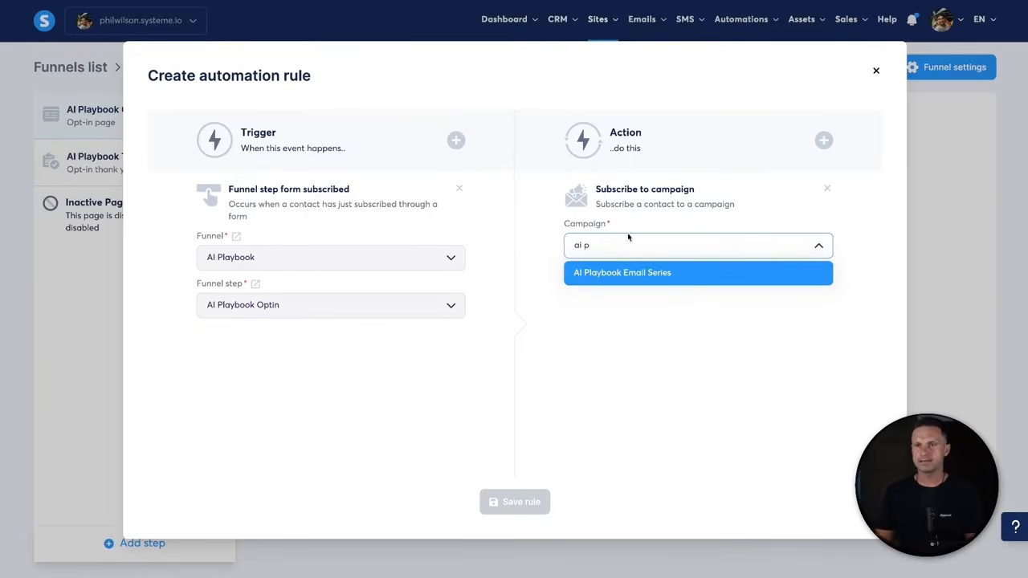
left_click(596, 270)
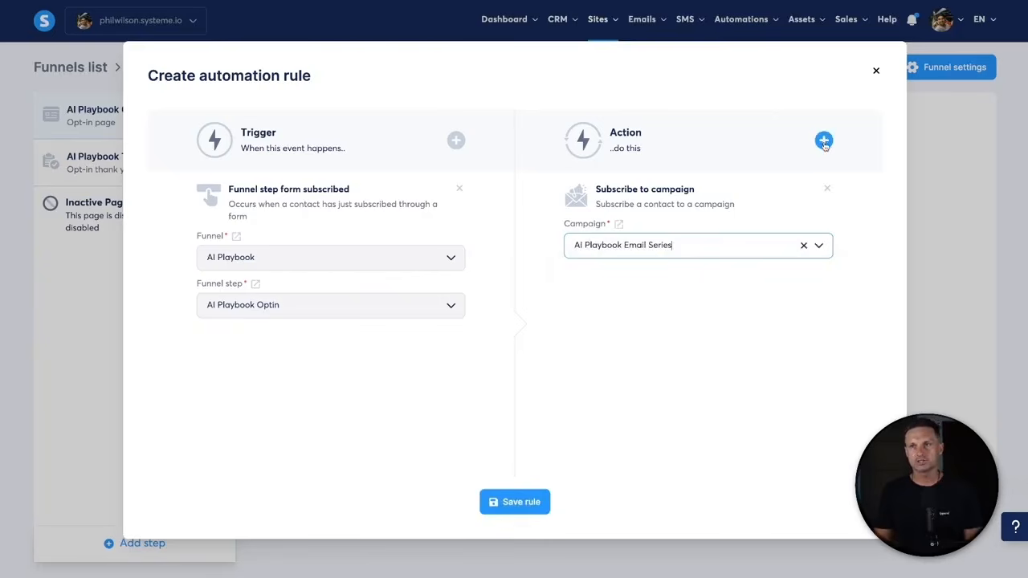
- Add an Add a tag action with the AI Playbook tag and save the rule
left_click(823, 142)
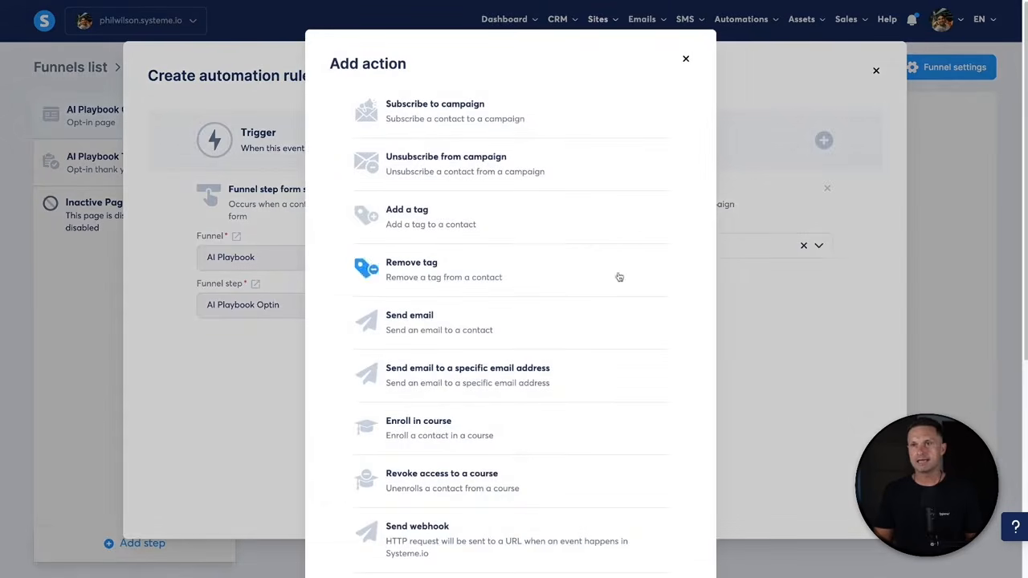
left_click(460, 216)
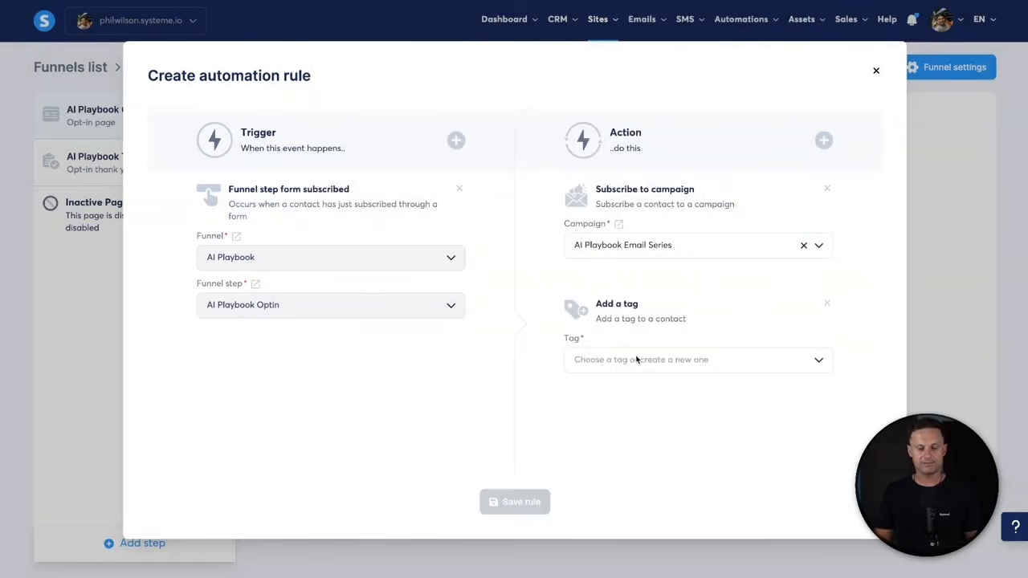
left_click(636, 360)
type("pla")
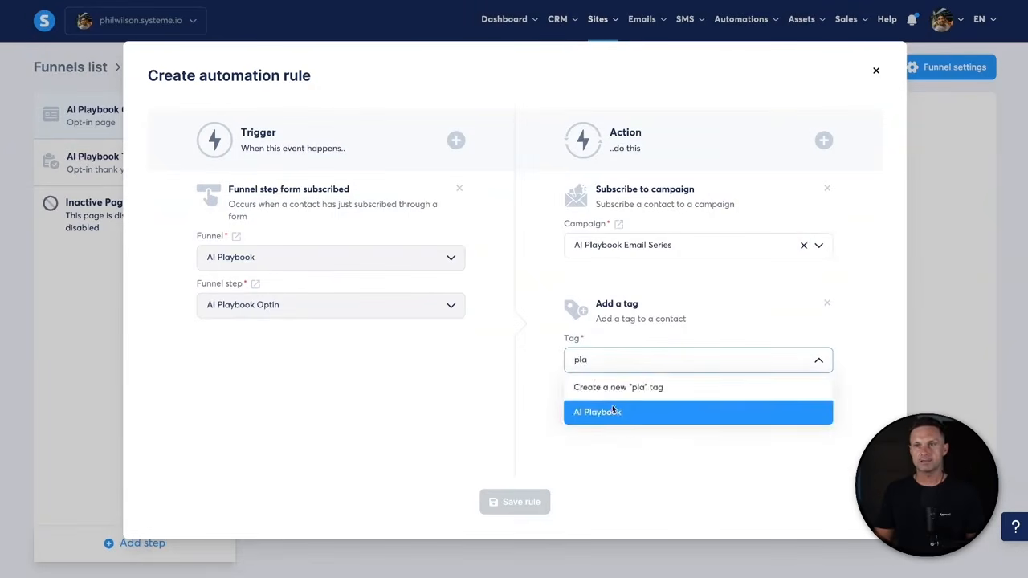
left_click(601, 413)
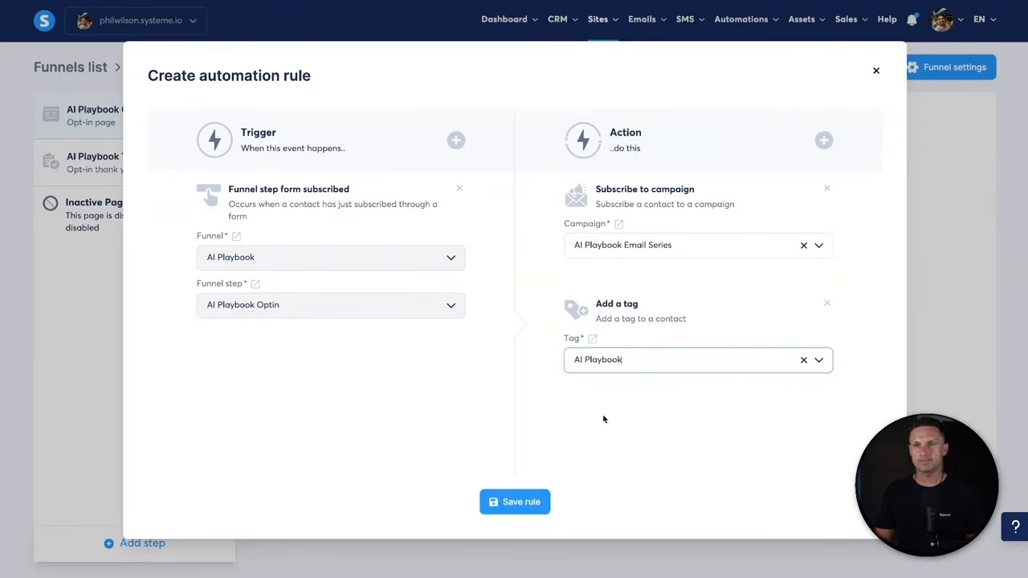
left_click(641, 363)
type("aioo")
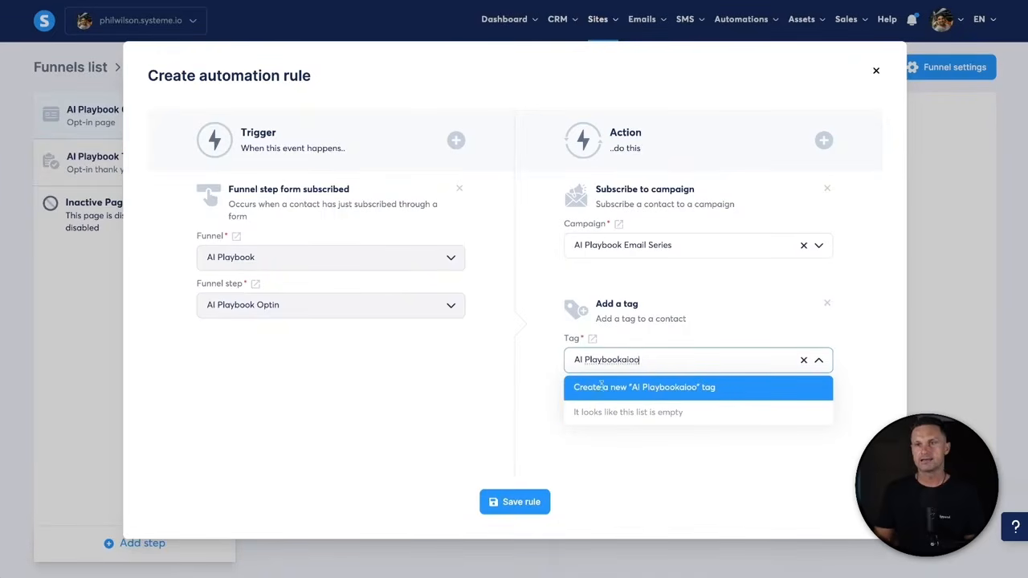
key("BackSpace")
key("BackSpace")
key("BackSpace")
key("BackSpace")
left_click(660, 411)
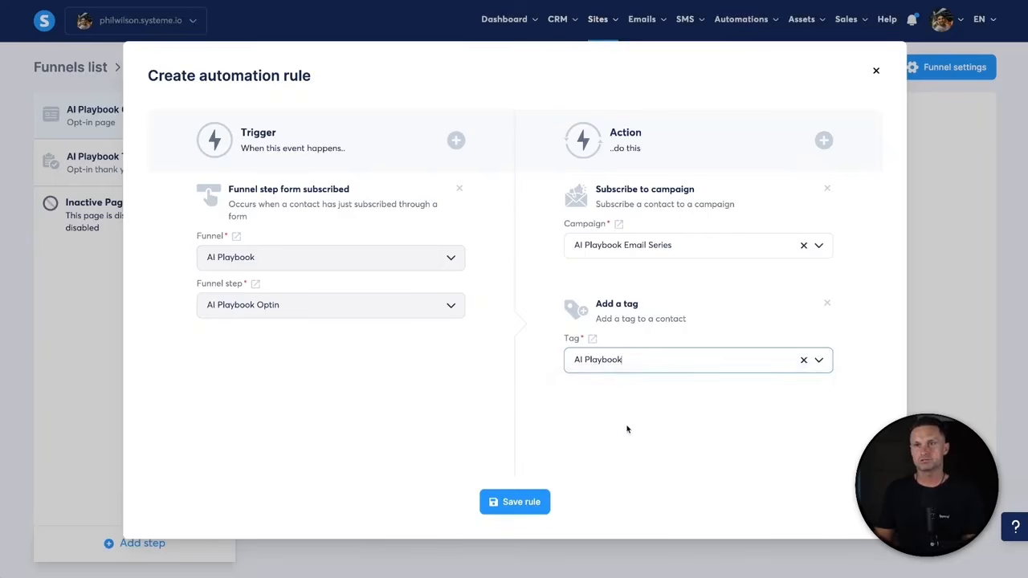
left_click(540, 500)
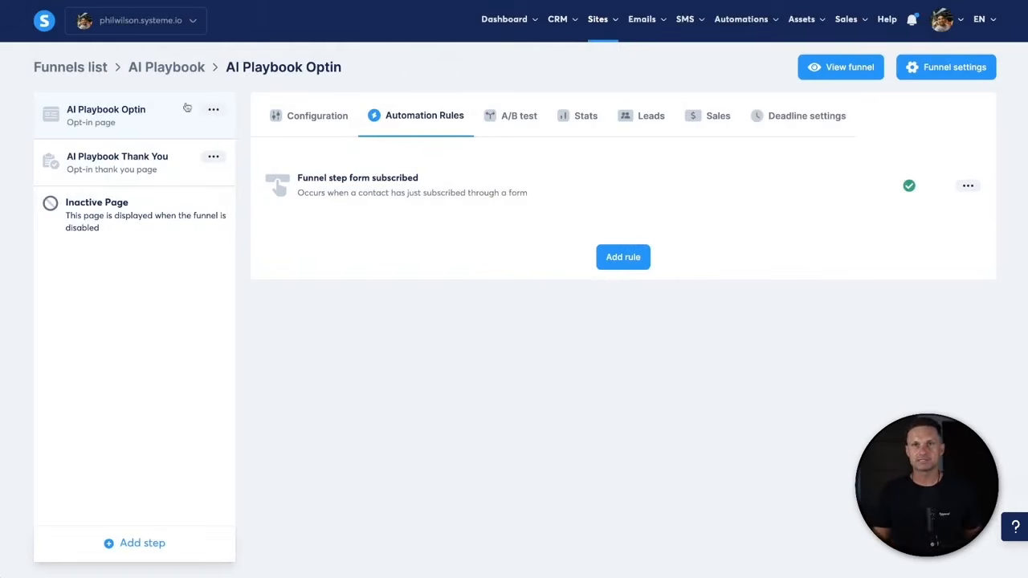
- View the live opt-in page and submit a test sign-up with a first name and email address
left_click(305, 128)
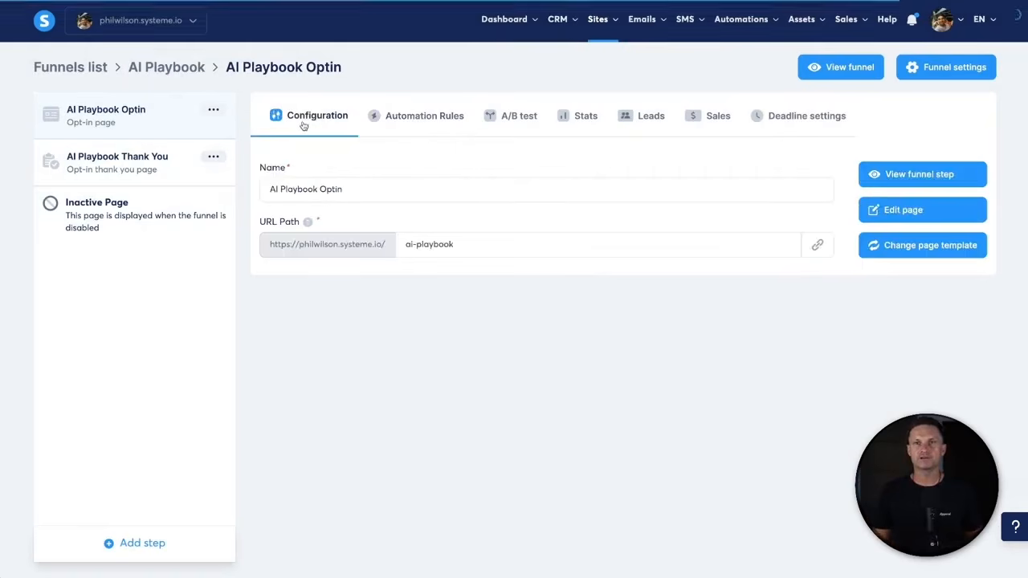
left_click(893, 176)
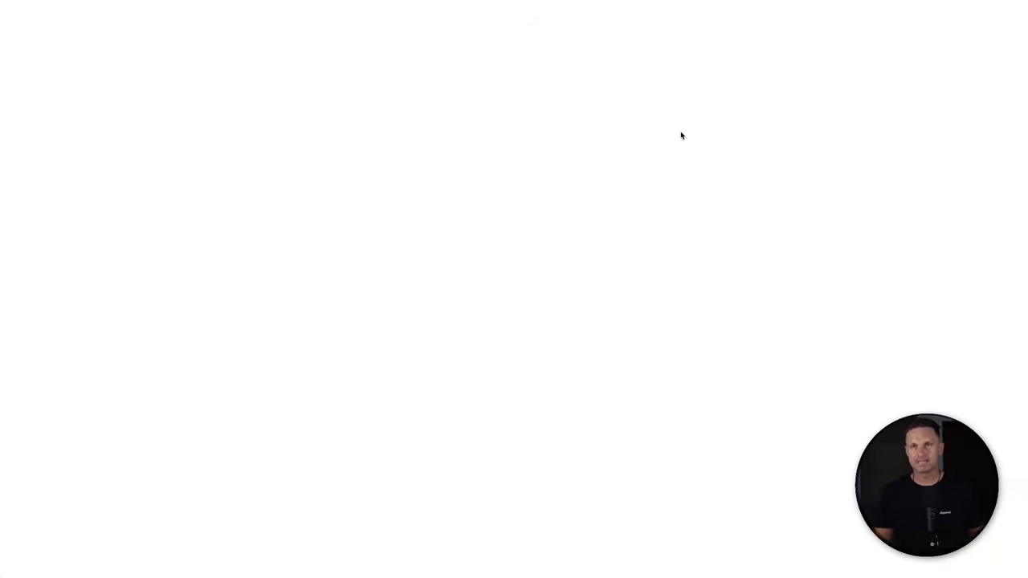
left_click(358, 255)
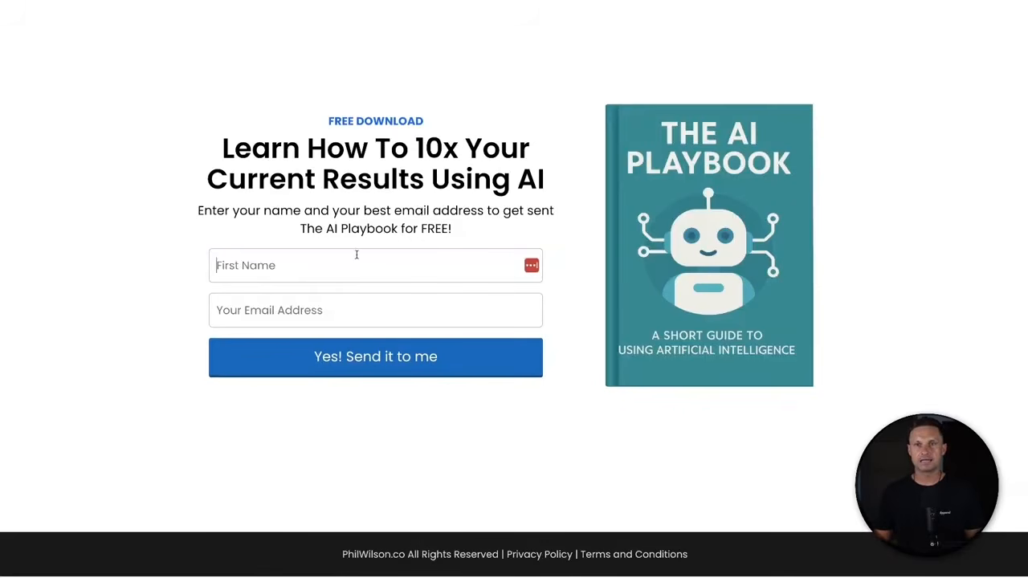
type("hello")
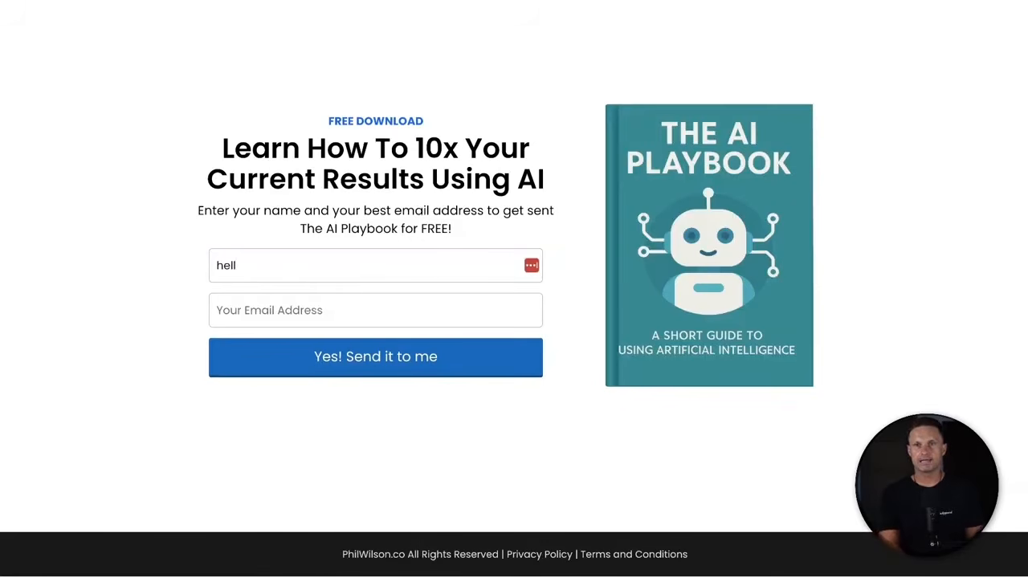
key("BackSpace")
key("BackSpace")
key("BackSpace")
key("BackSpace")
type("Phil")
key("Tab")
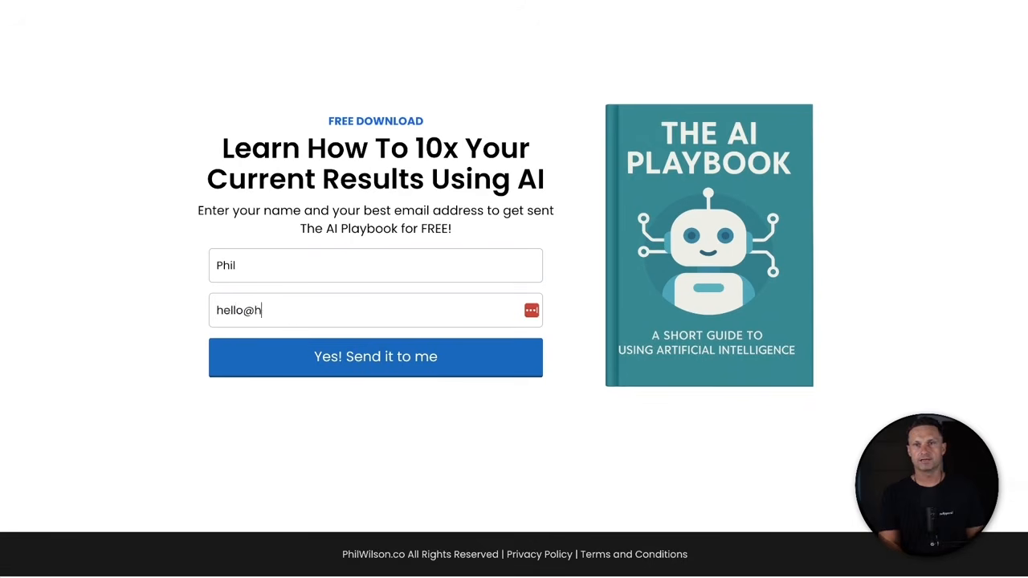
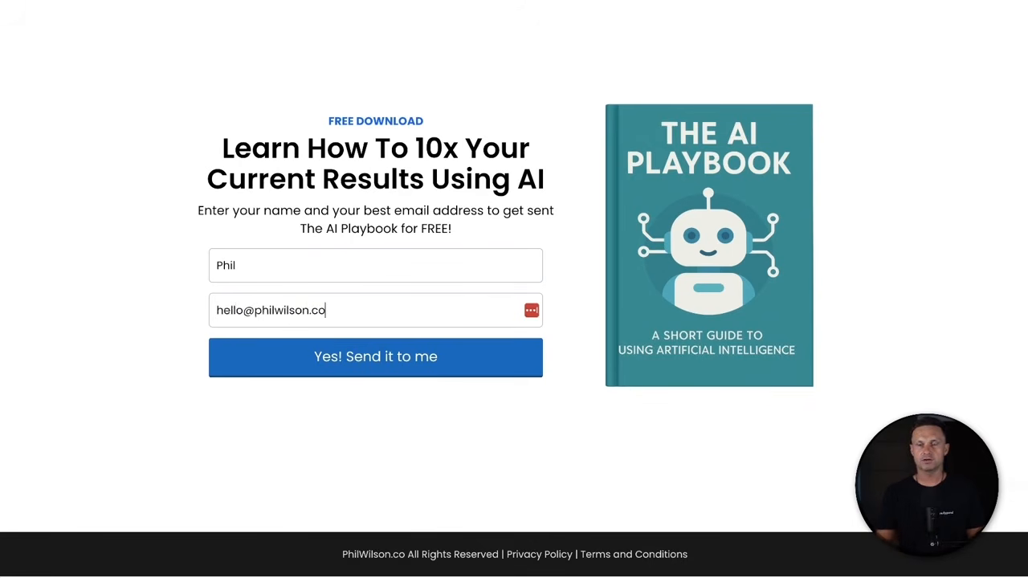
left_click(345, 360)
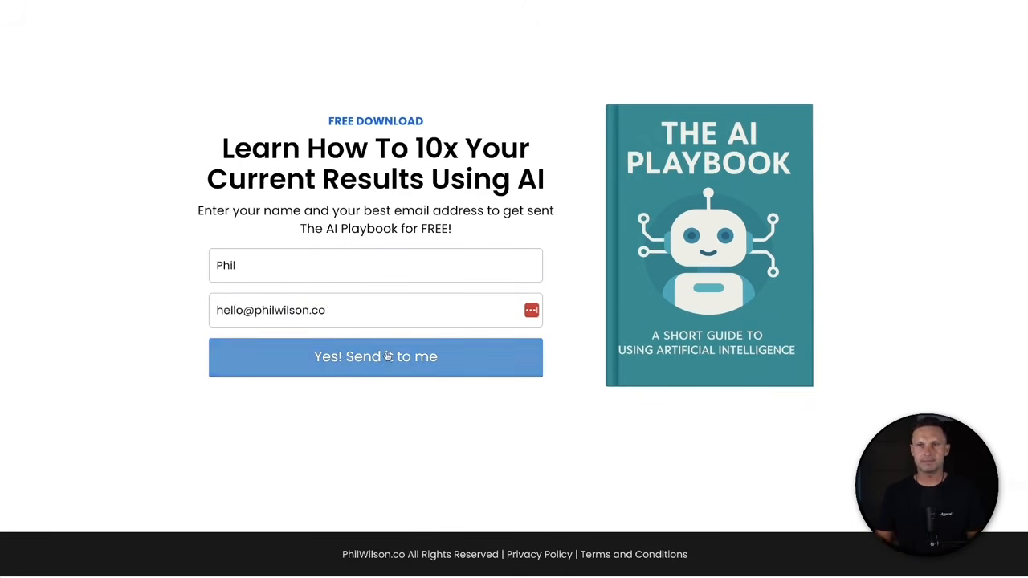